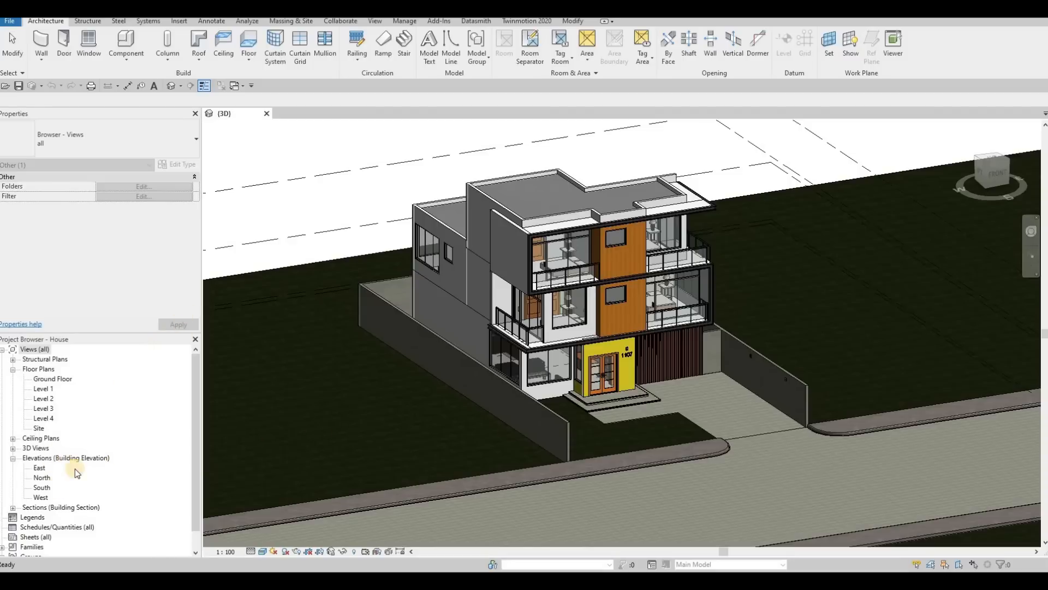
Step: Create a new sheet with the A0 metric title block, checking the other sizes in the Titleblocks library folder
left_click(32, 536)
scroll(38, 530, "down", 1)
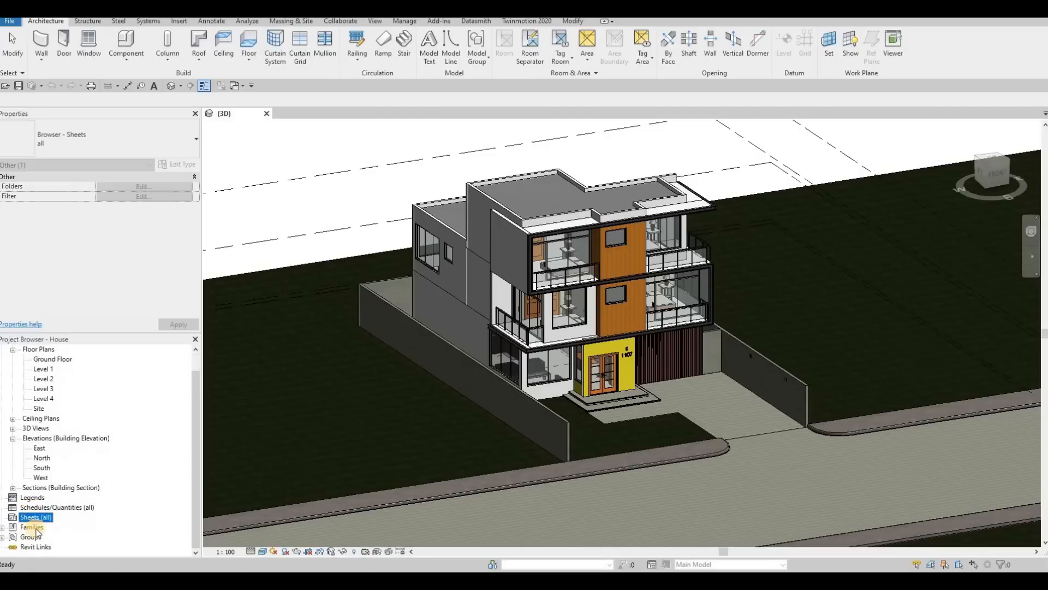
right_click(41, 521)
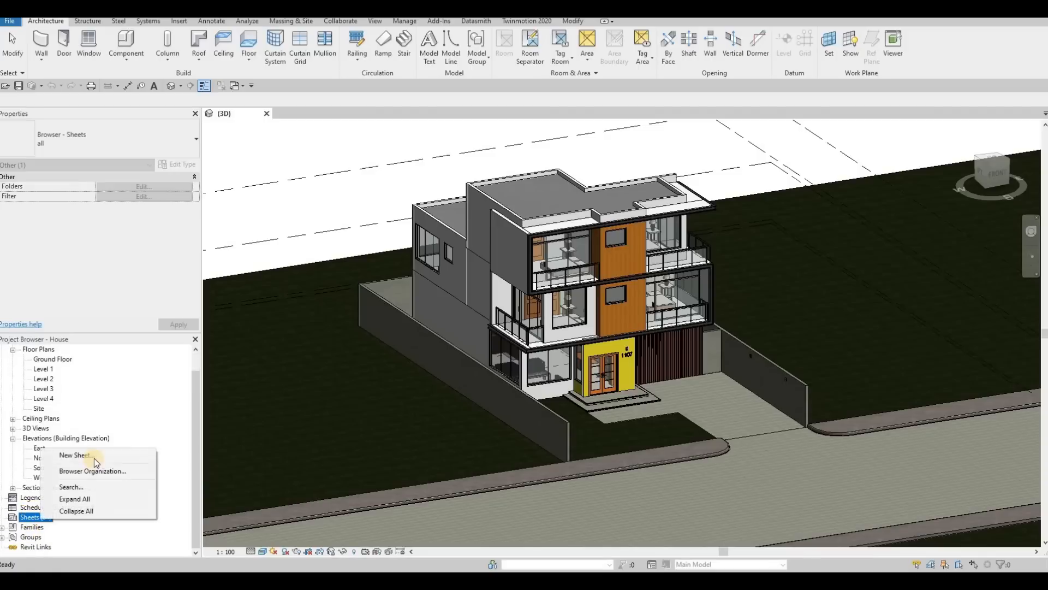
left_click(82, 455)
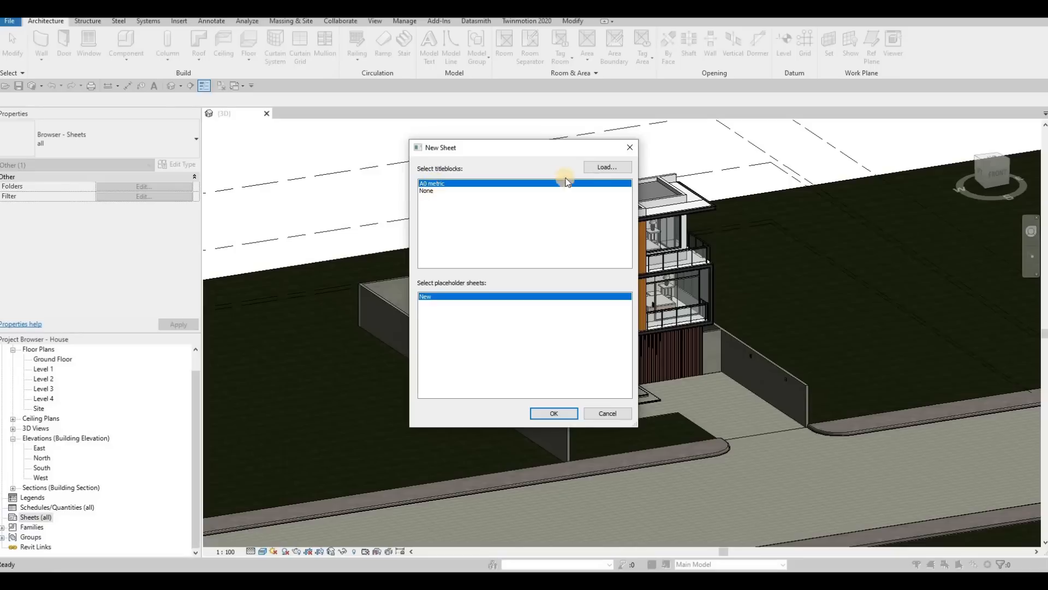
left_click(601, 169)
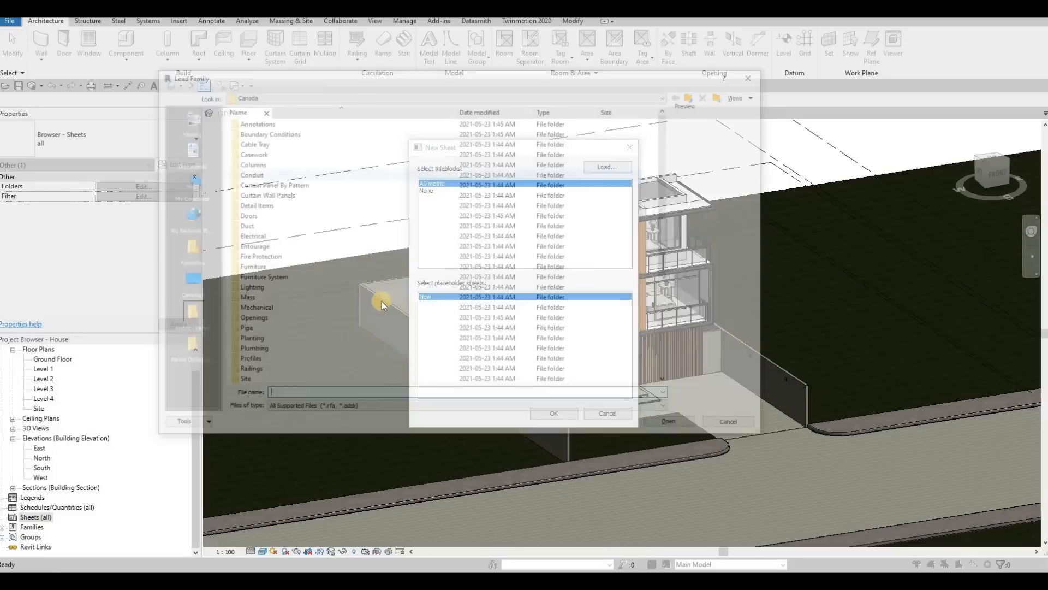
scroll(375, 321, "down", 5)
double_click(244, 361)
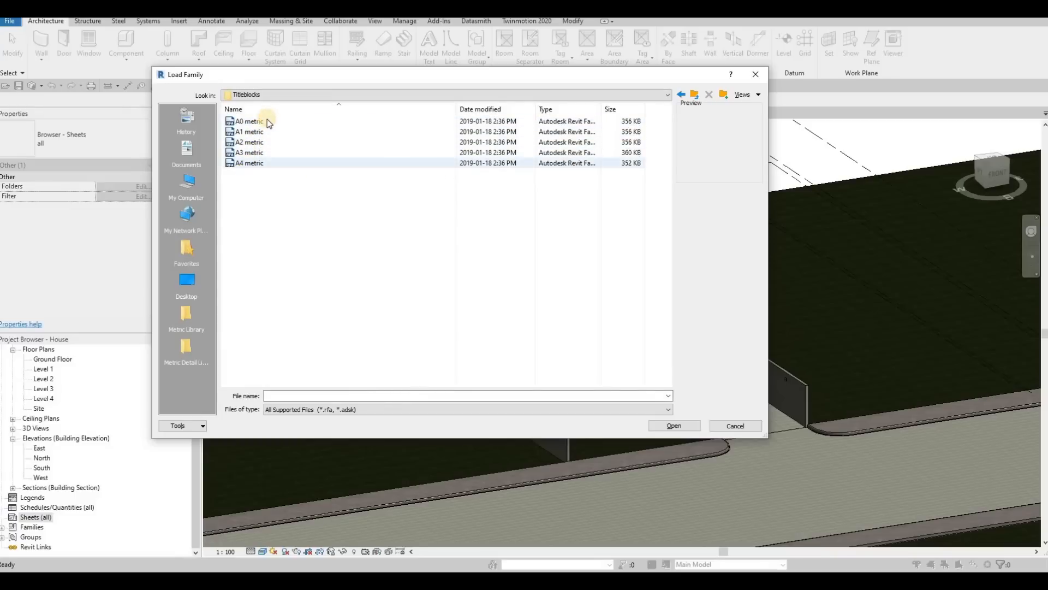
left_click(755, 76)
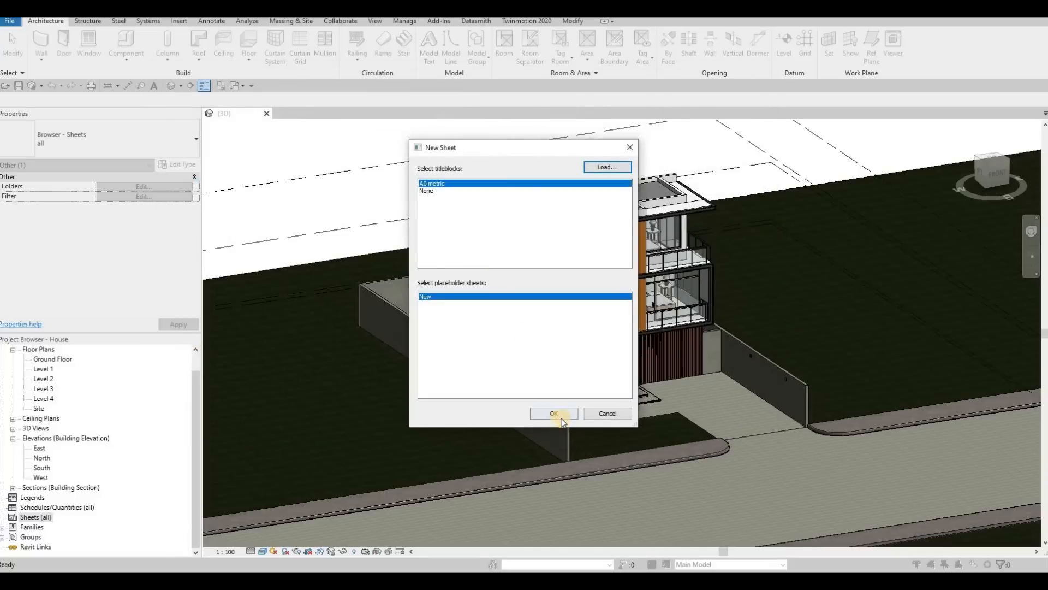
left_click(554, 416)
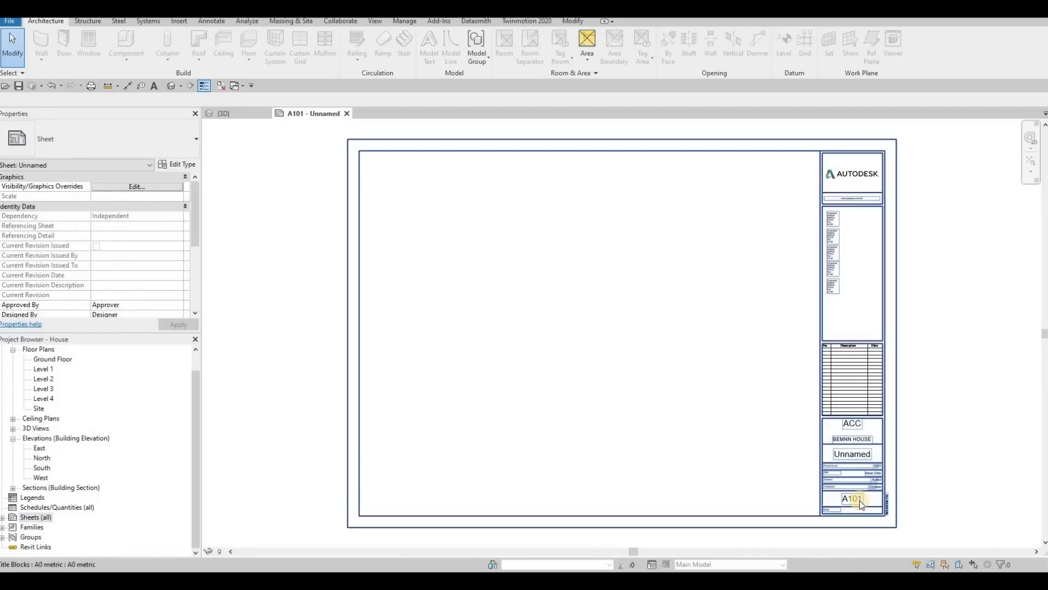
Step: Change the project name in the sheet's title block to ADYE
left_click(854, 438)
left_click(854, 438)
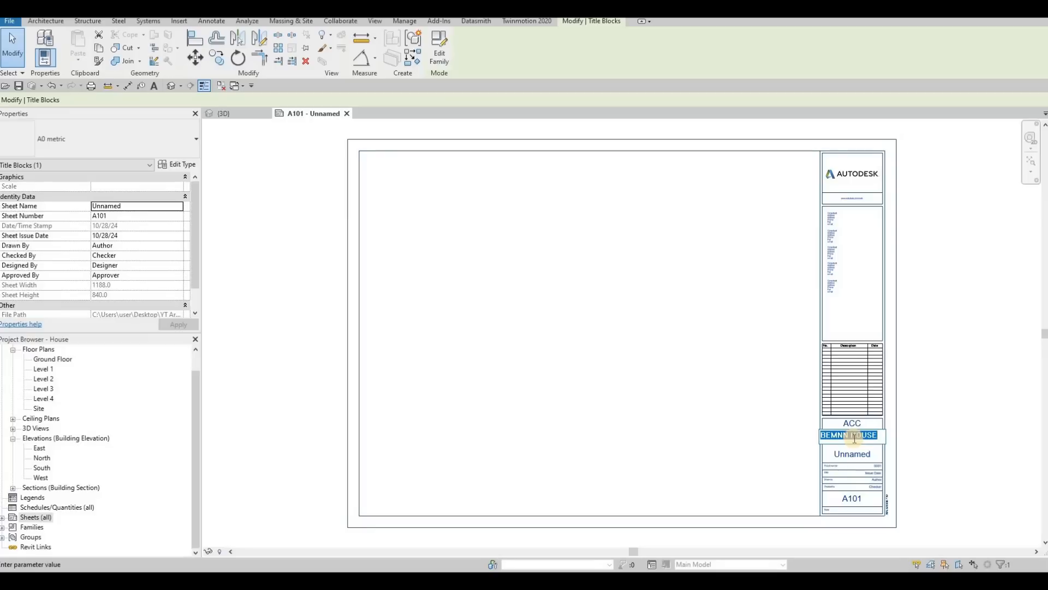
type("a")
key("BackSpace")
key("Caps_Lock")
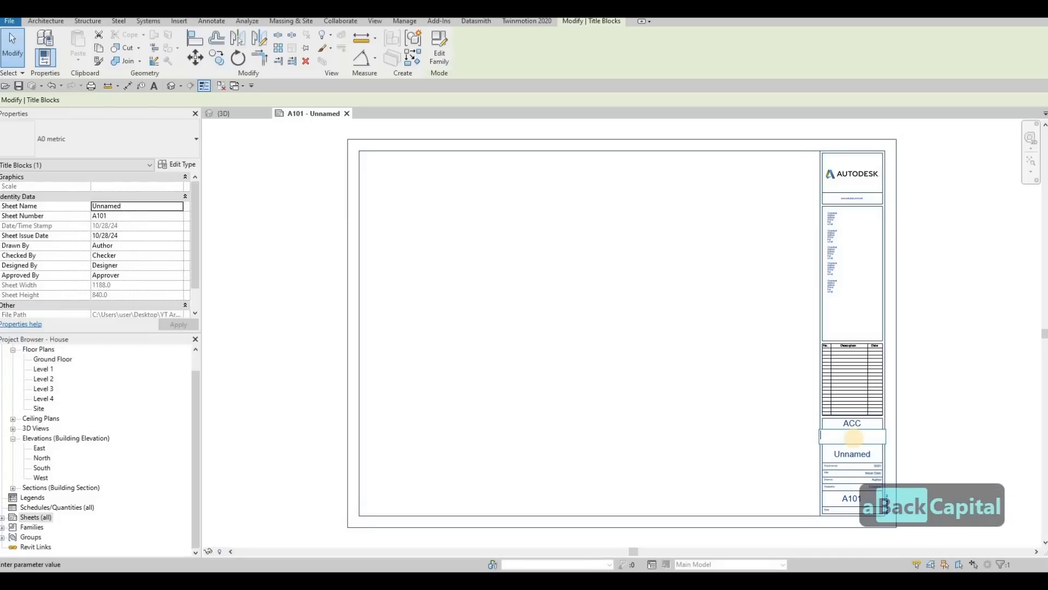
type("A")
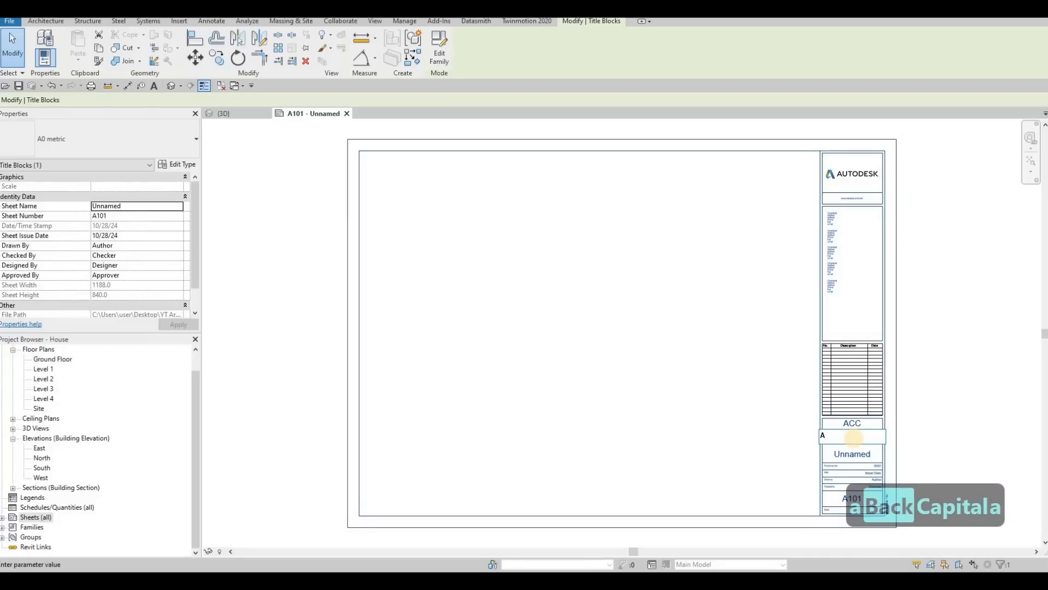
type("DYE")
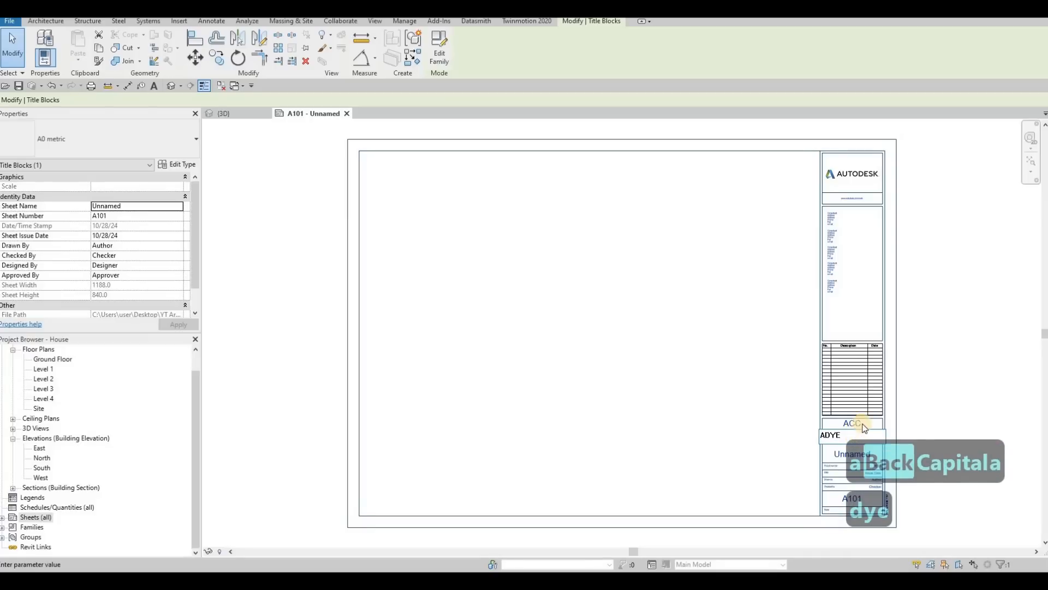
left_click(862, 424)
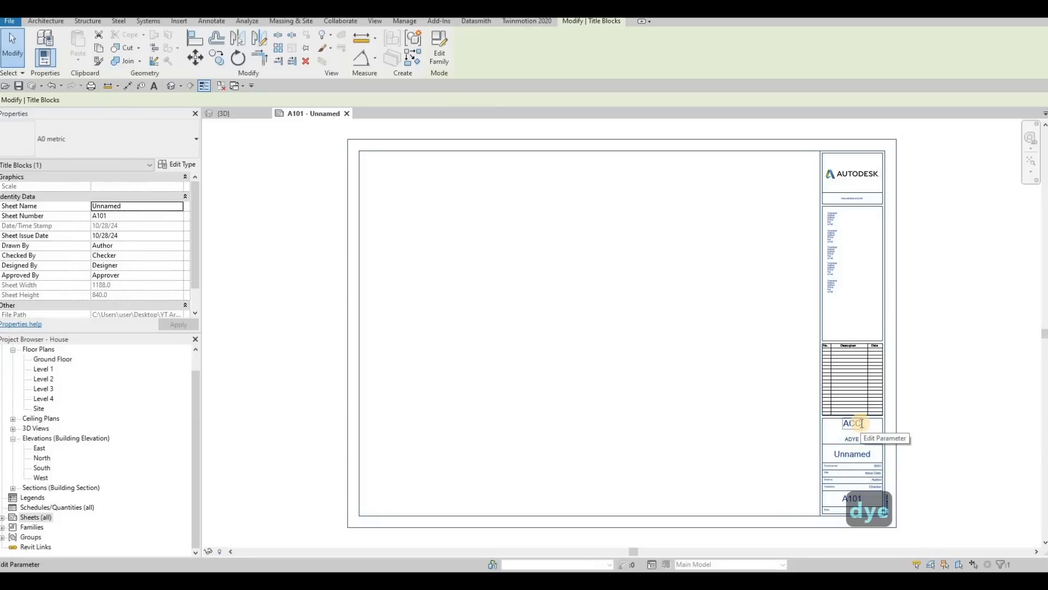
Step: Change the text above the project name in the title block to ACD
left_click(862, 423)
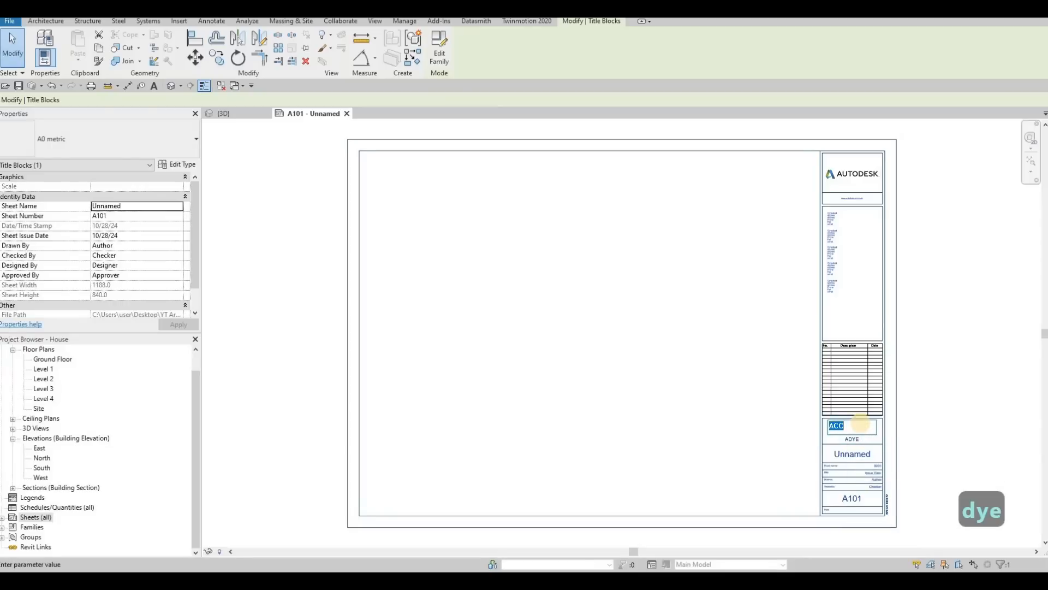
type("ACD")
left_click(868, 432)
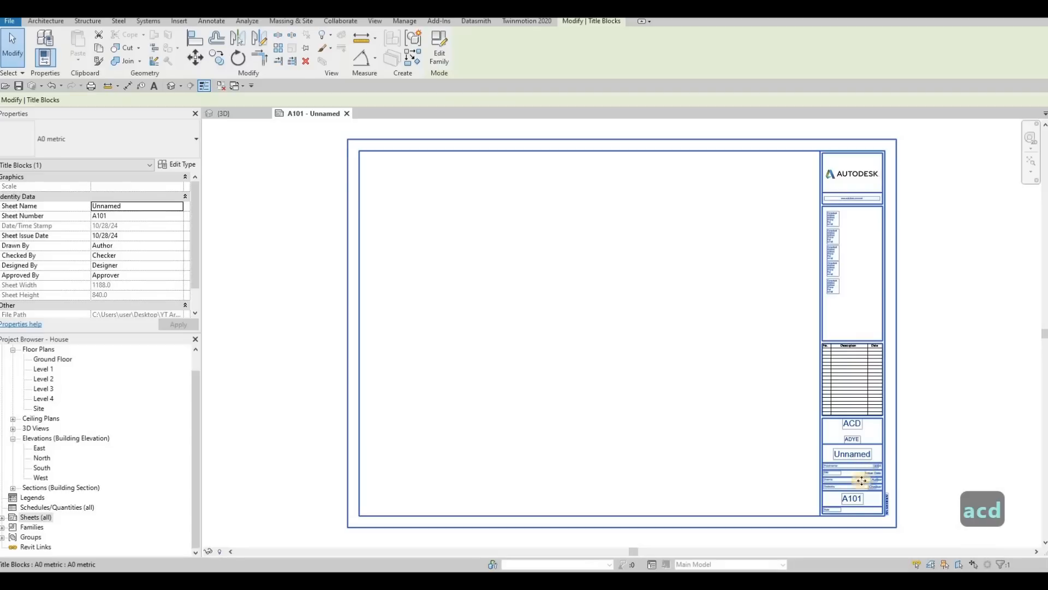
Step: Expand the sheet list and add a second sheet using the A0 metric title block
double_click(36, 518)
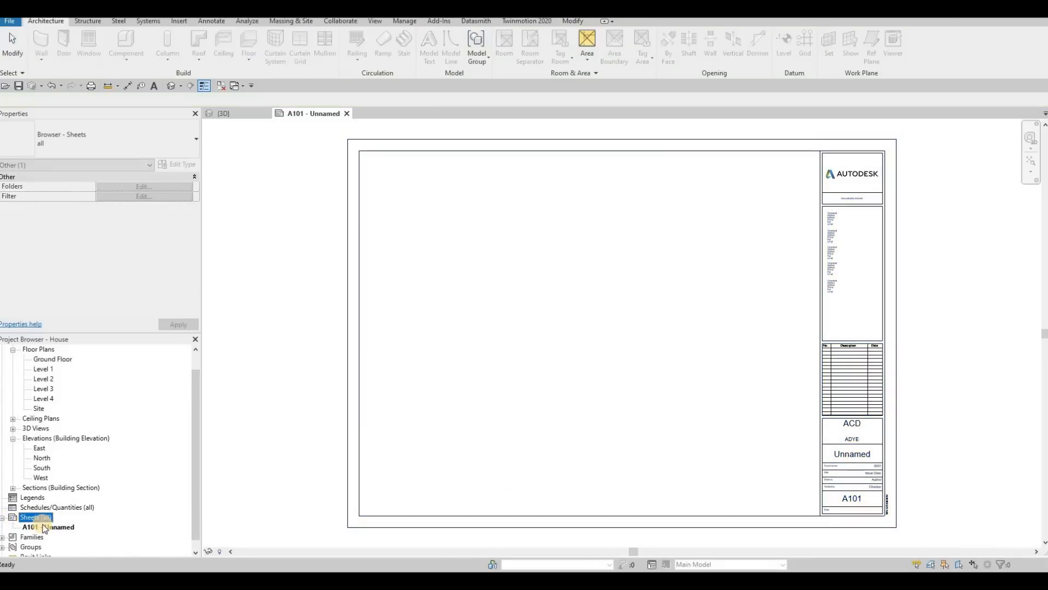
right_click(44, 527)
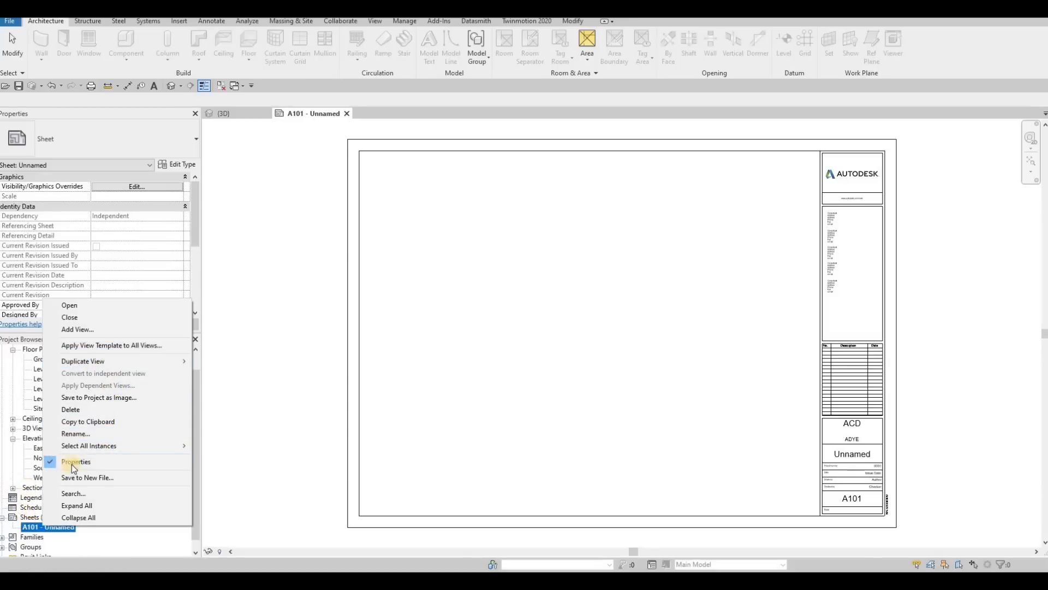
right_click(46, 517)
left_click(69, 440)
left_click(558, 411)
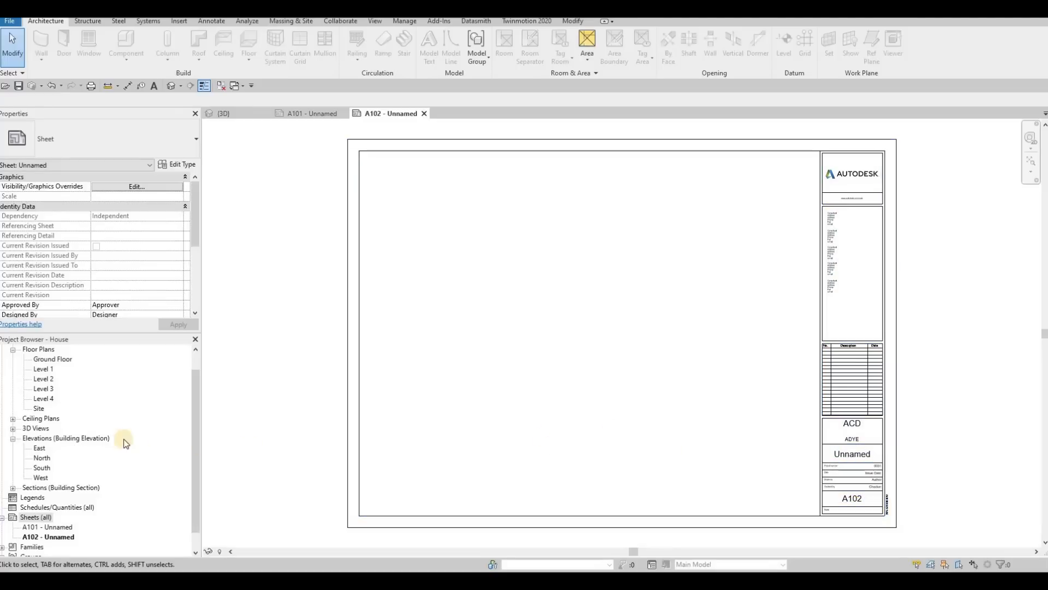
Step: Open sheet A101 and rename it COVER SHEET, keeping its number
double_click(53, 527)
left_click(55, 528)
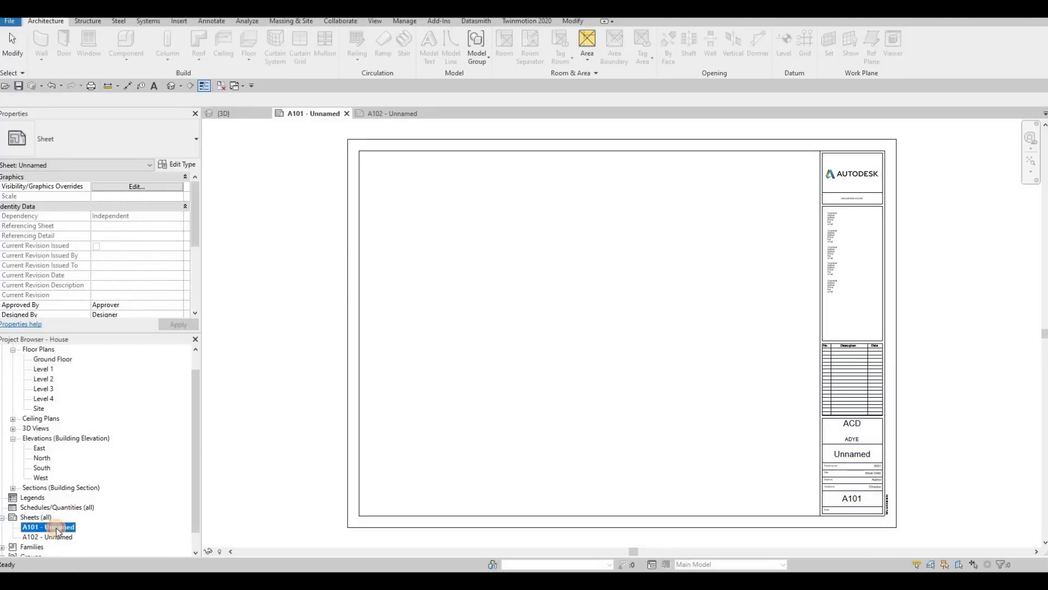
key("F2")
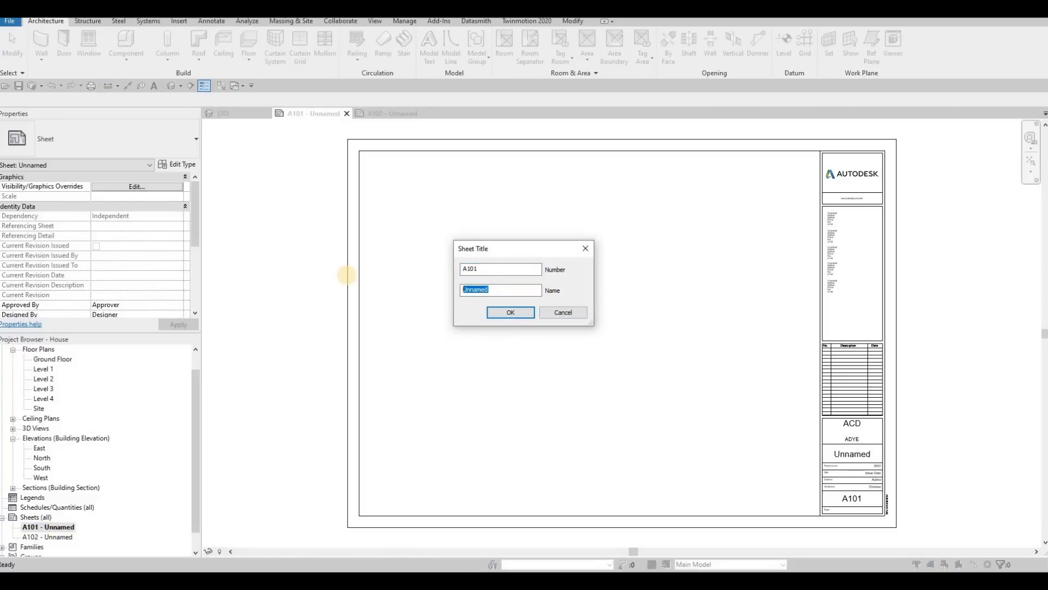
type("COVER SHE")
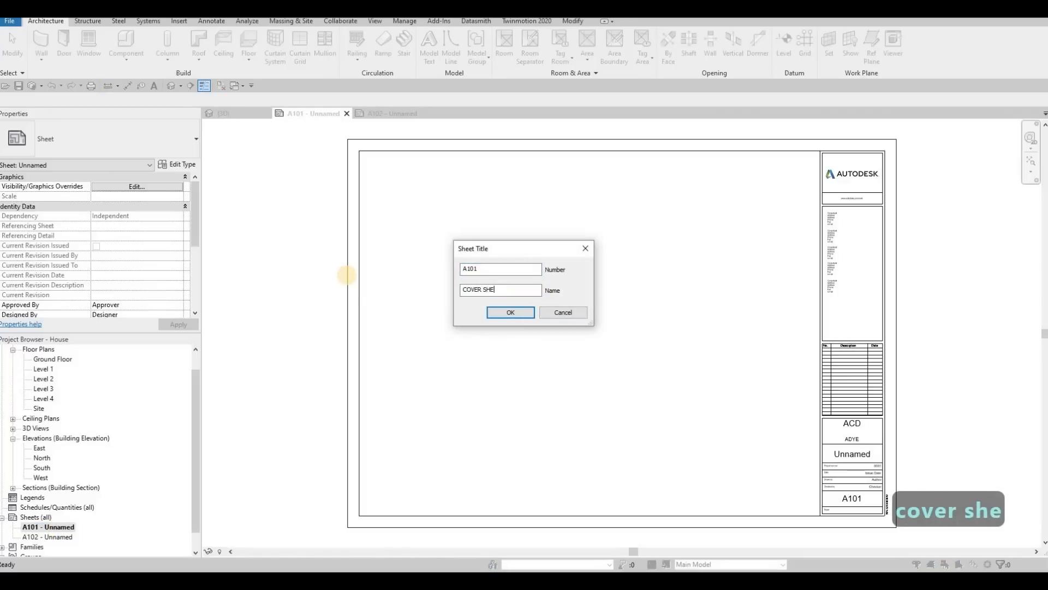
type("ET")
left_click(495, 313)
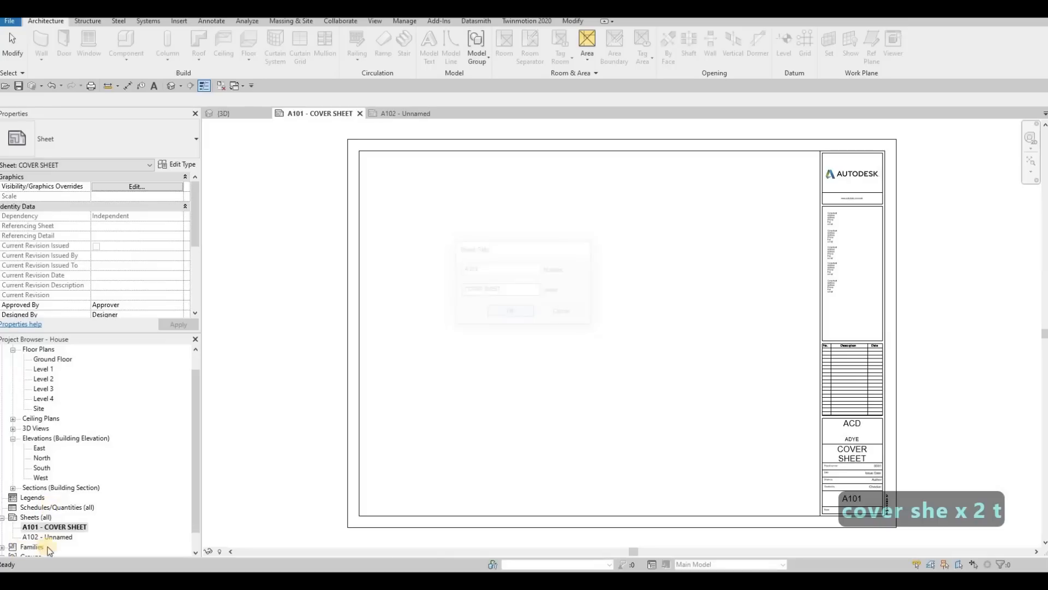
Step: Open sheet A102 and change its sheet name in the title block to FIRST FLOOR
left_click(67, 538)
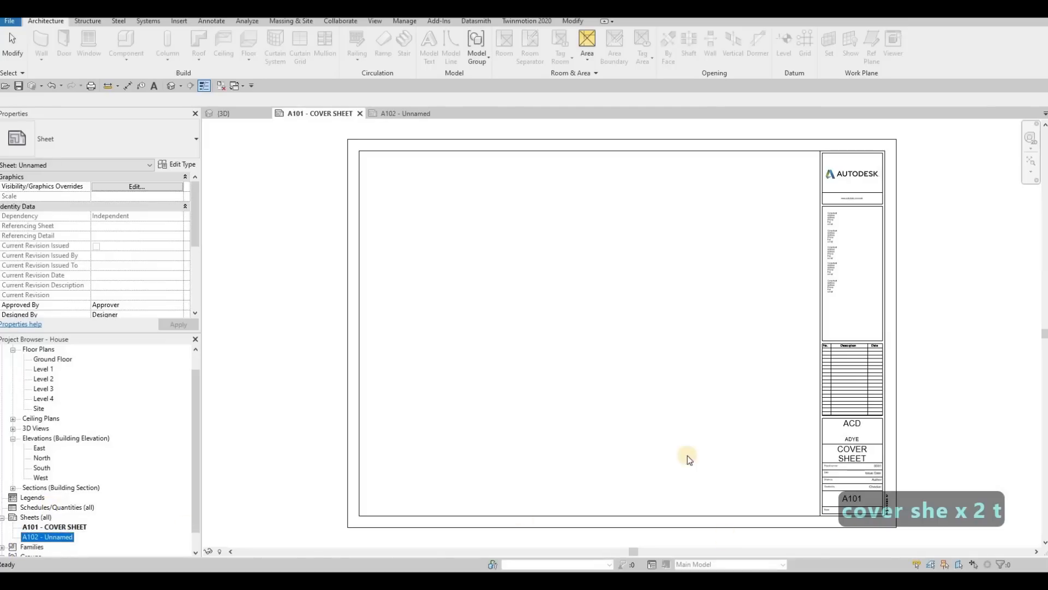
key("Escape")
key("Escape")
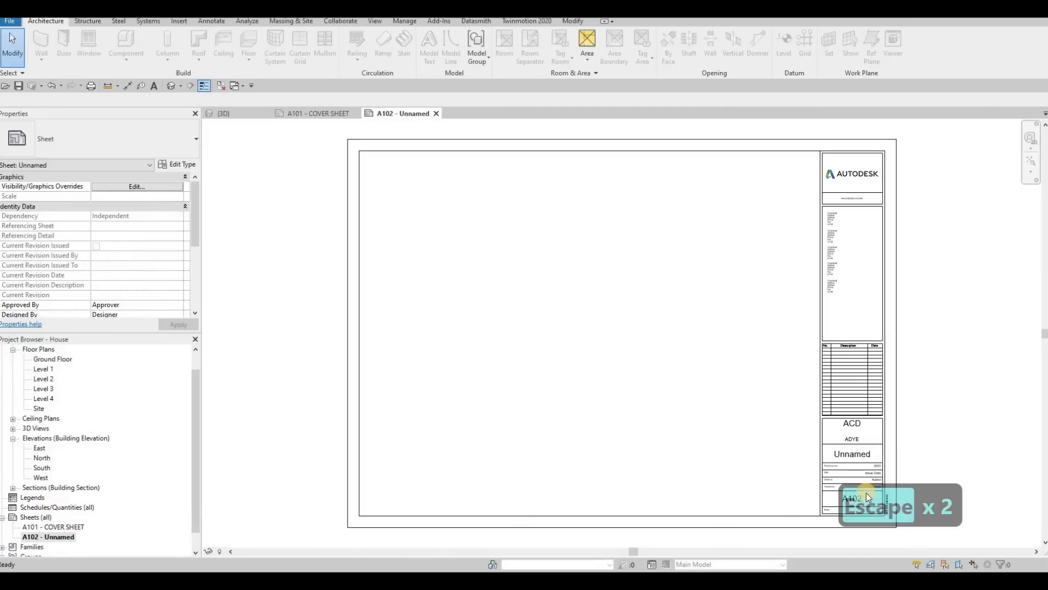
left_click(853, 454)
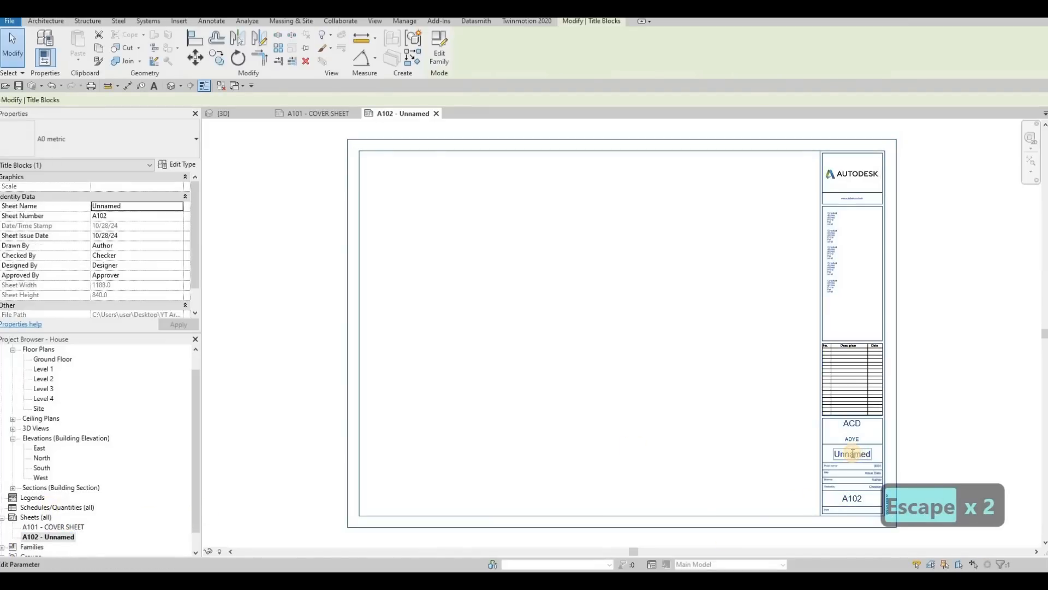
left_click(852, 454)
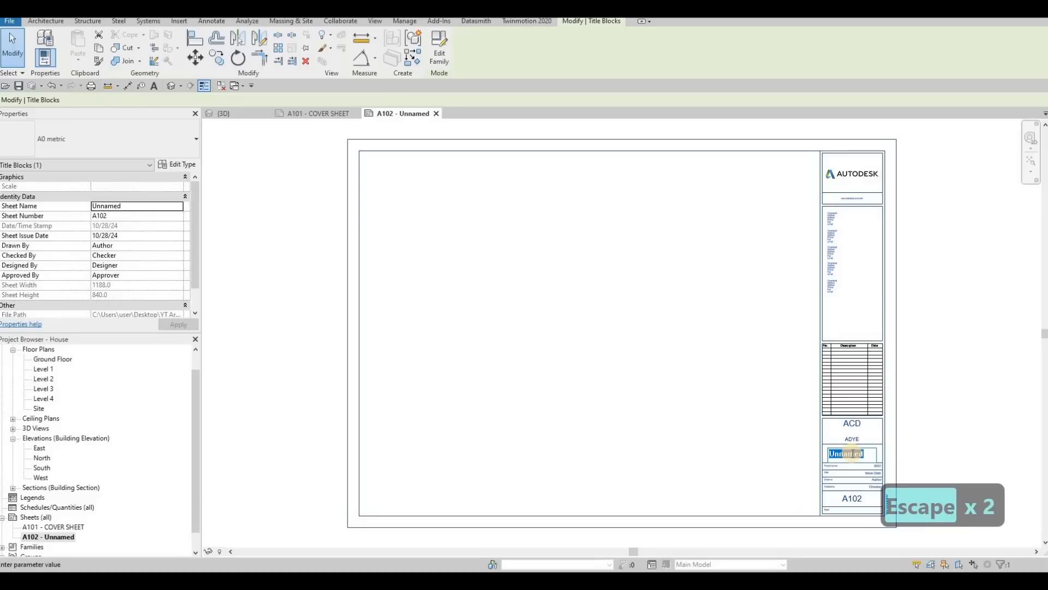
type("first")
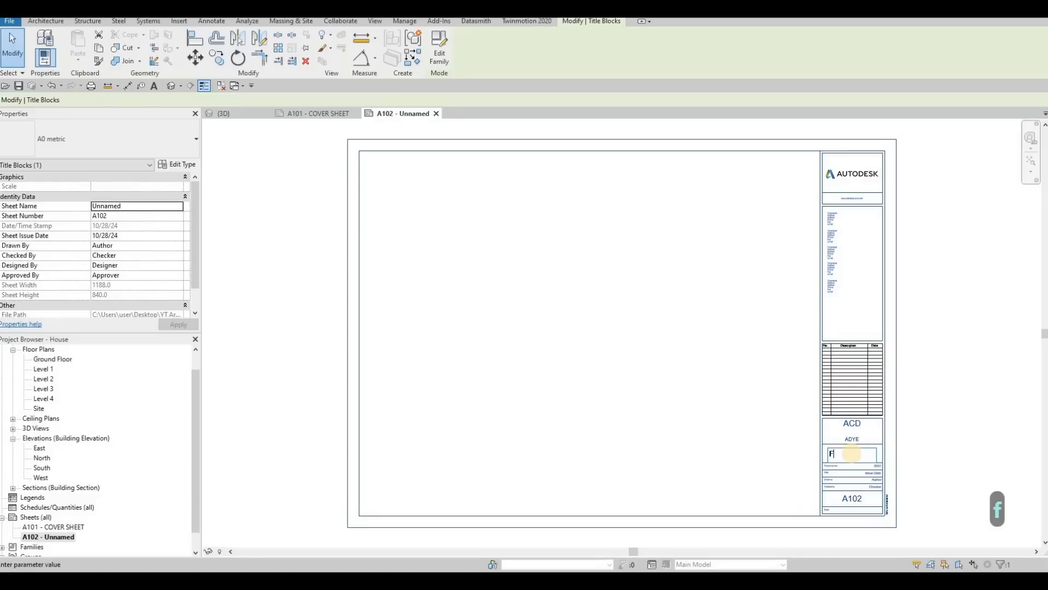
type(" floor")
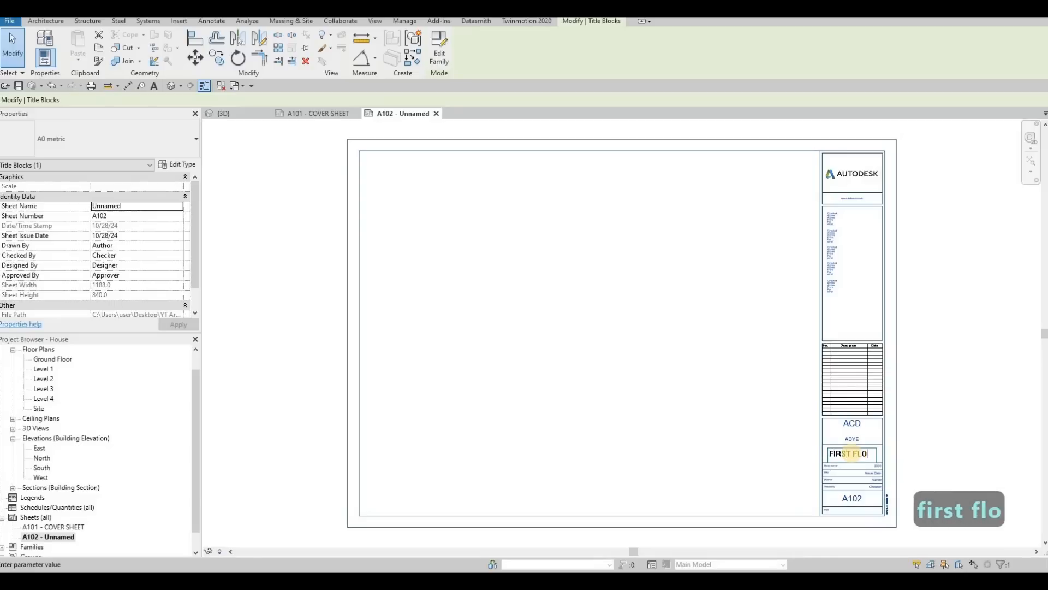
left_click(505, 476)
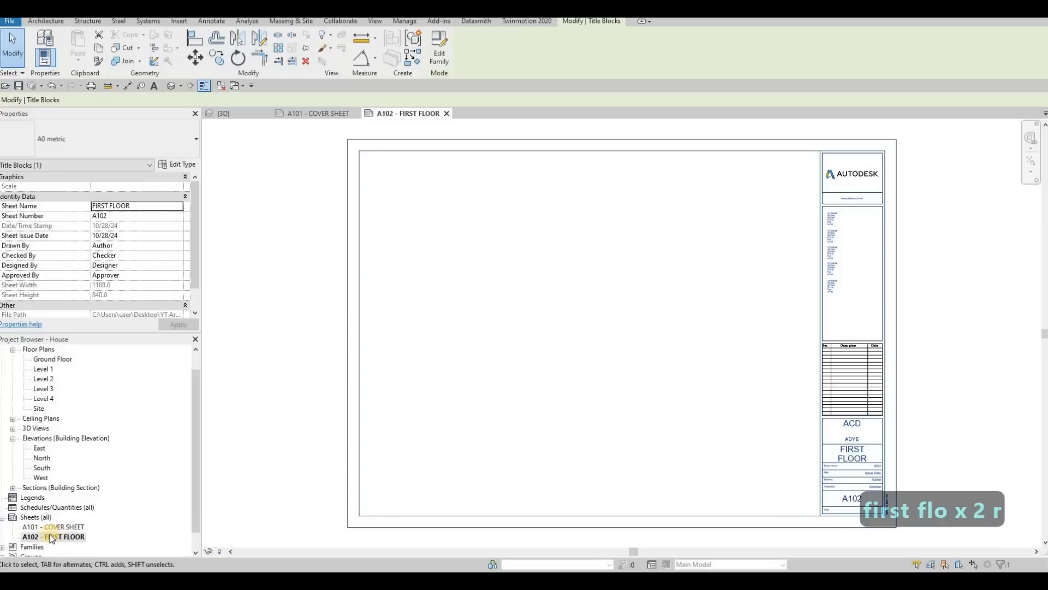
Step: Add two more sheets to the project, both with the A0 metric title block
right_click(30, 517)
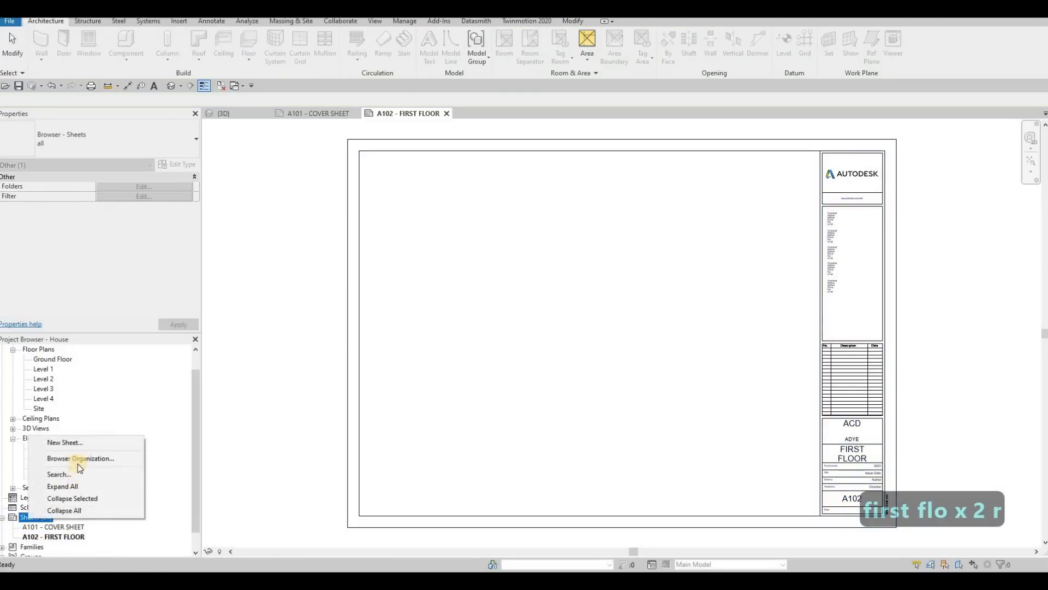
left_click(64, 443)
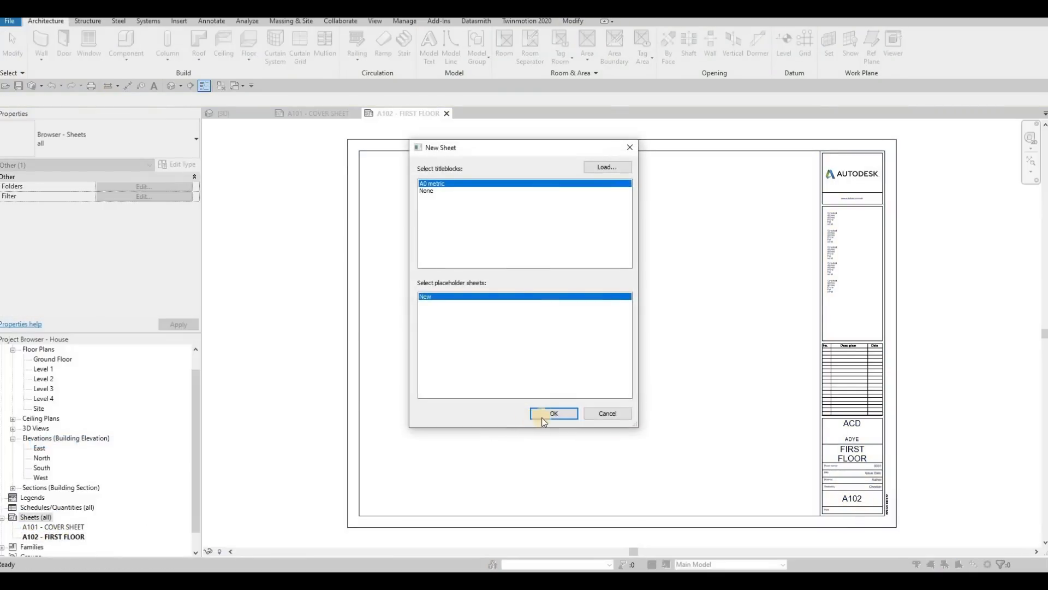
key("Return")
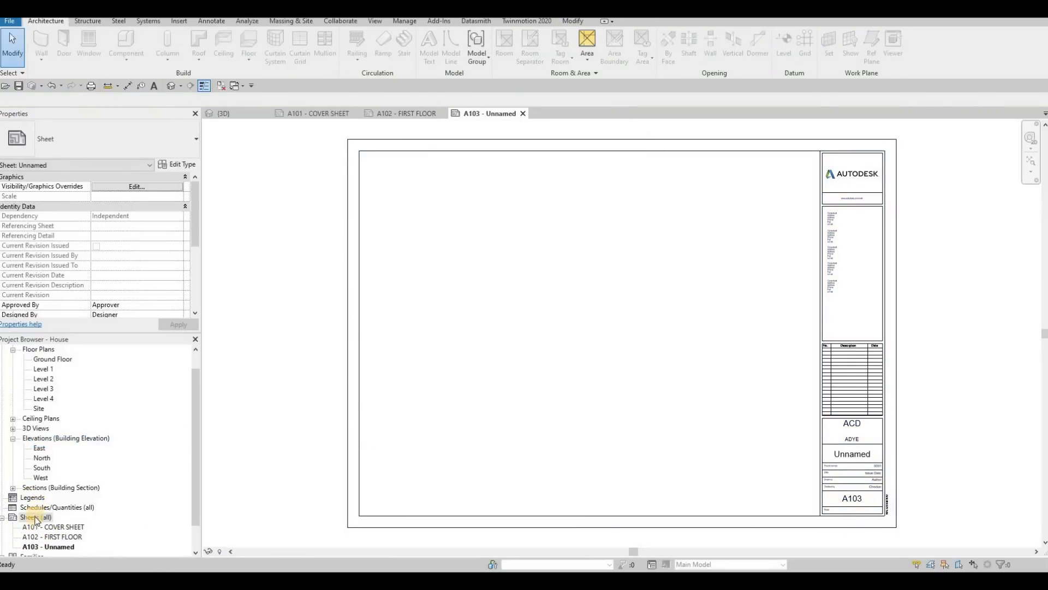
right_click(36, 517)
left_click(101, 443)
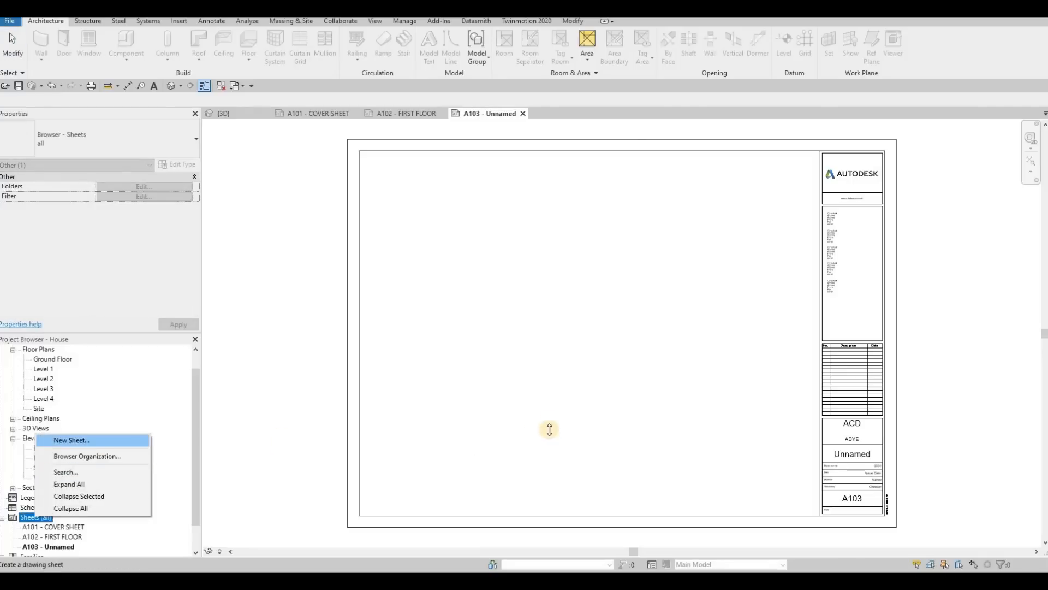
left_click(554, 413)
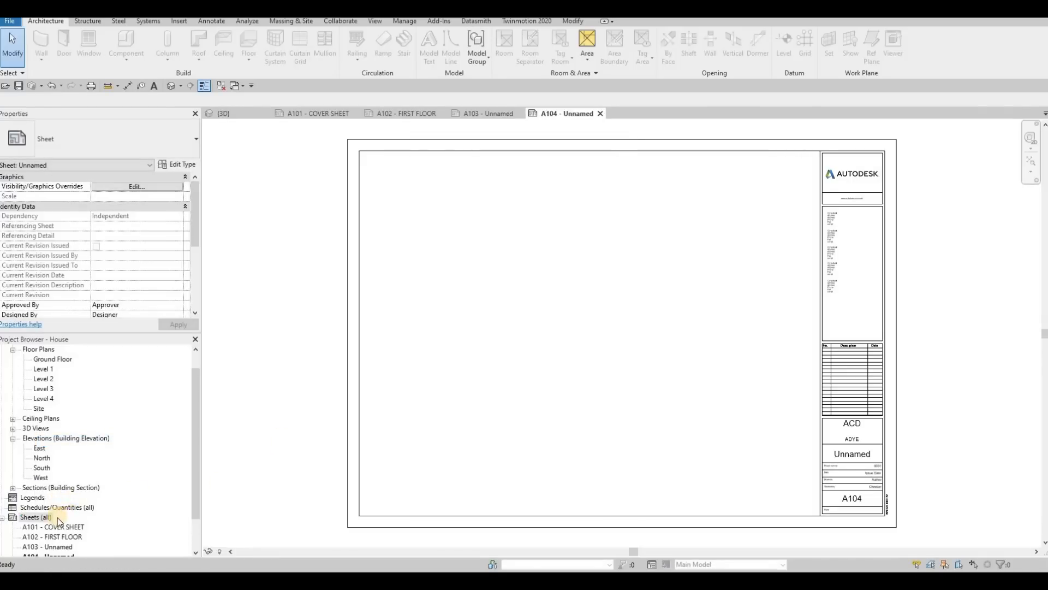
Step: Add four more sheets to the project, A105 through A108, all with the A0 metric title block
scroll(57, 518, "down", 1)
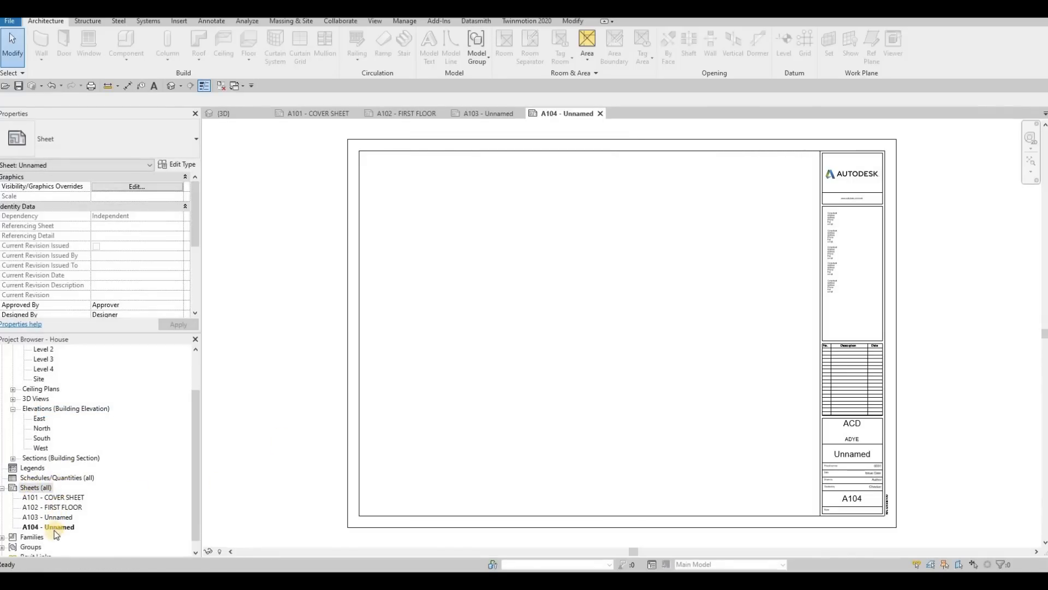
right_click(33, 488)
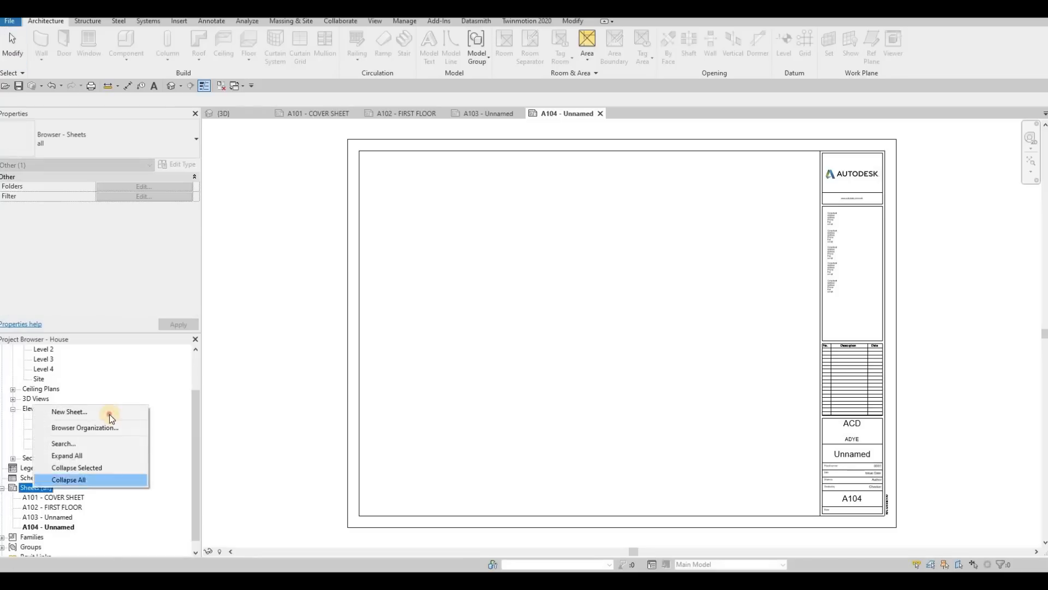
left_click(112, 412)
left_click(543, 411)
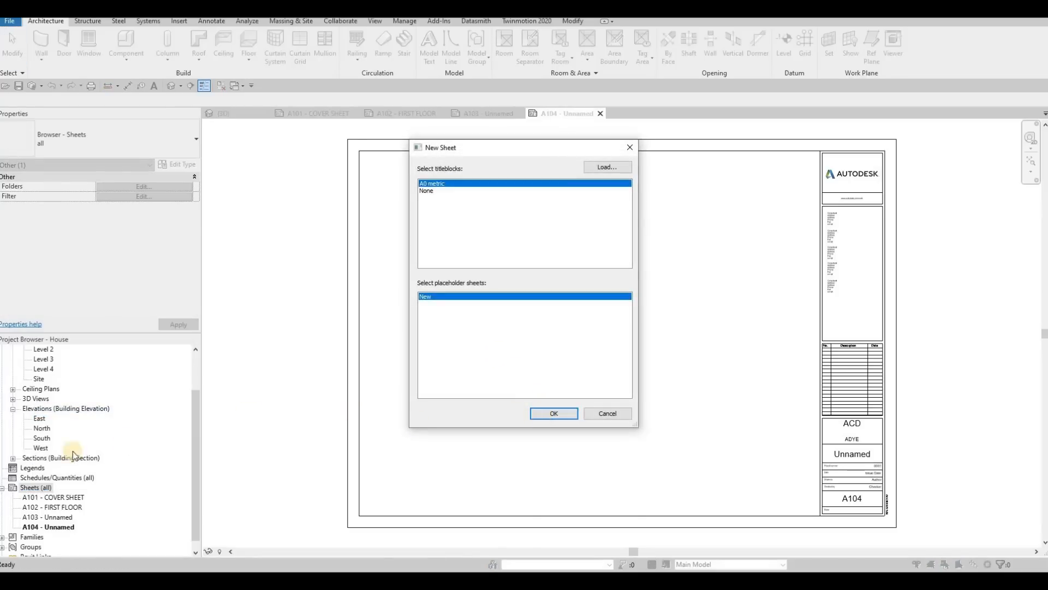
right_click(36, 488)
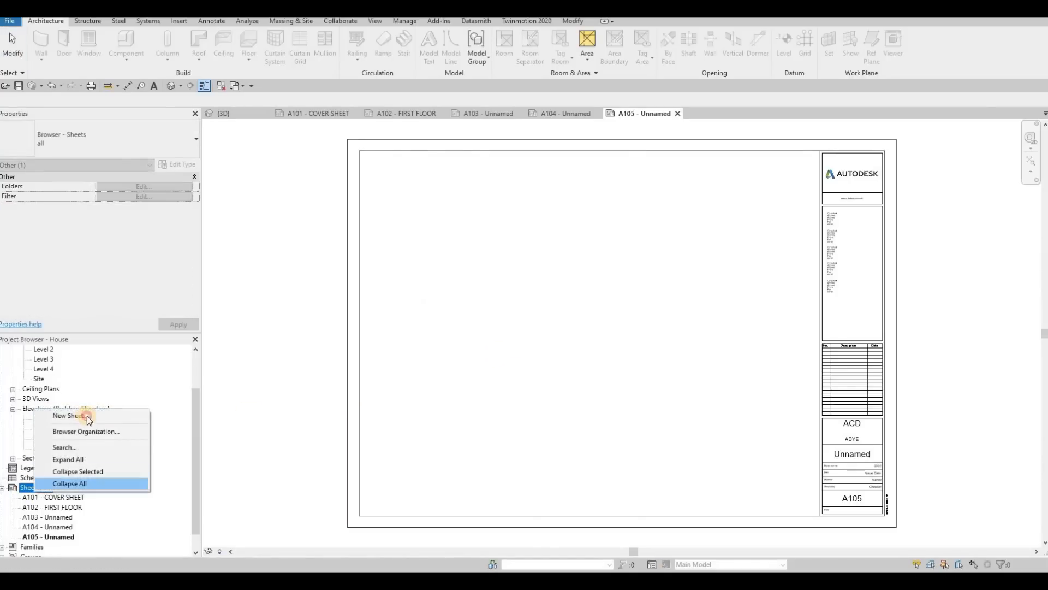
left_click(87, 415)
key("Return")
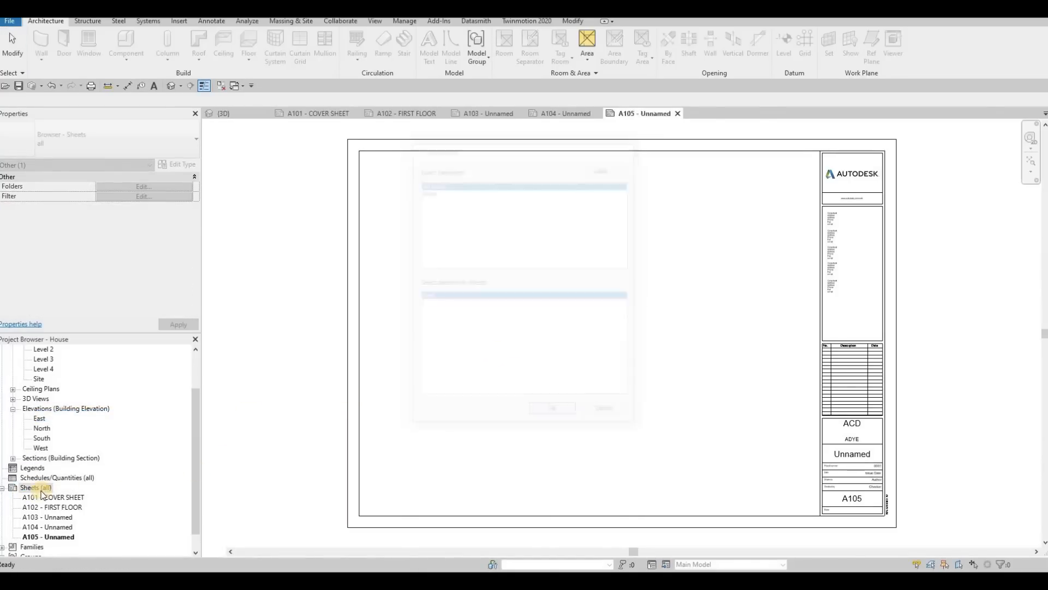
right_click(30, 488)
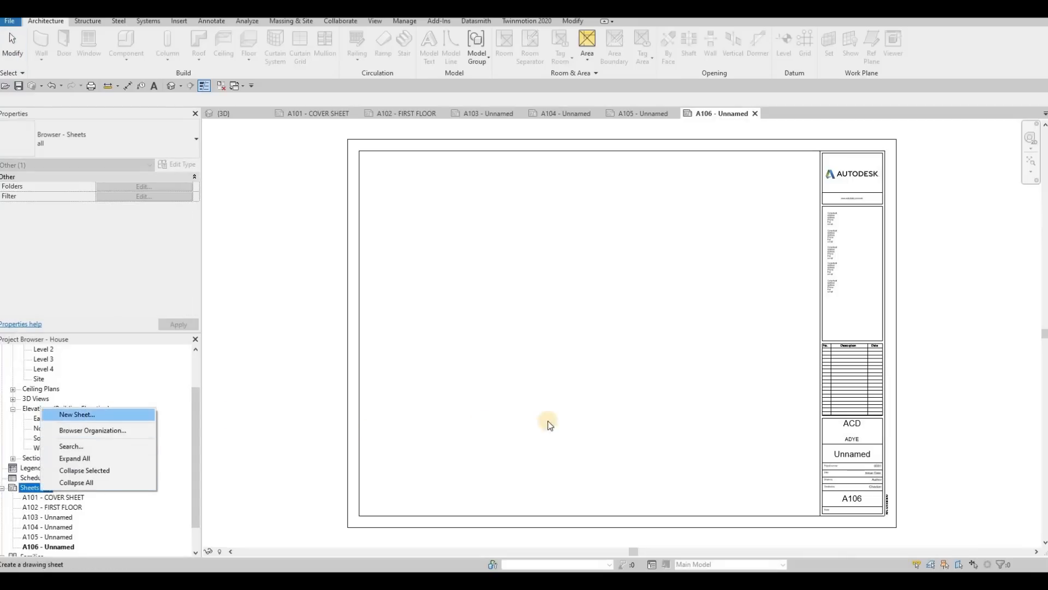
left_click(77, 414)
key("Return")
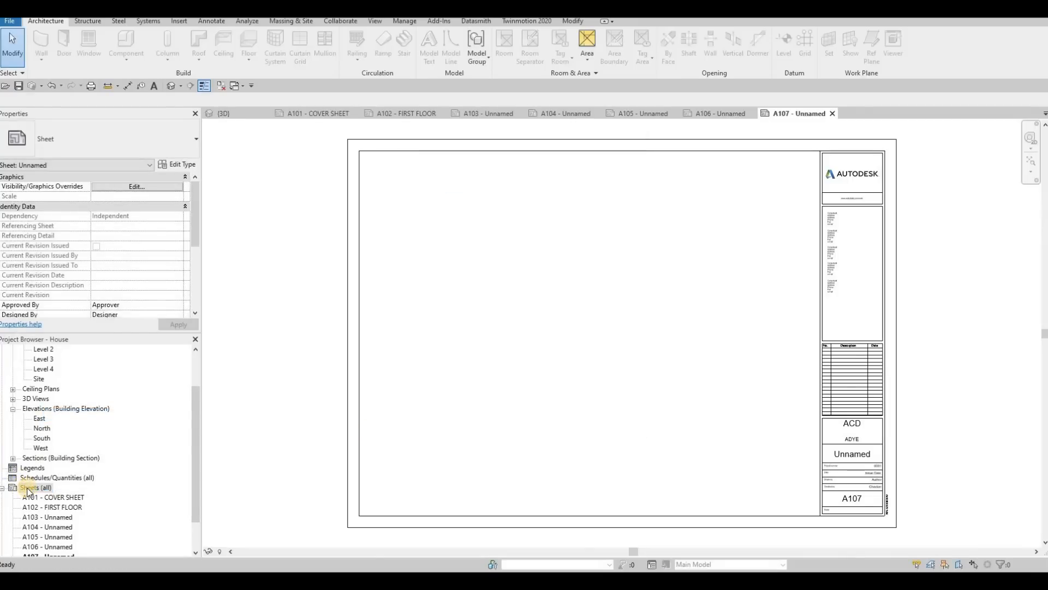
right_click(29, 489)
left_click(64, 413)
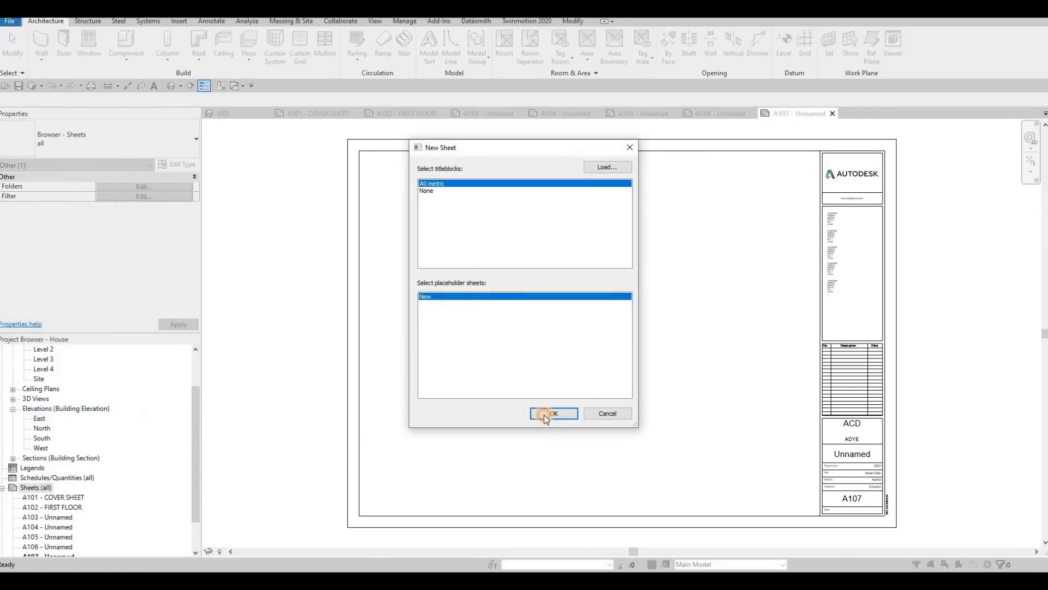
key("Return")
Step: Rename sheet A103 to SECOND FLOOR, keeping its sheet number
scroll(66, 498, "down", 1)
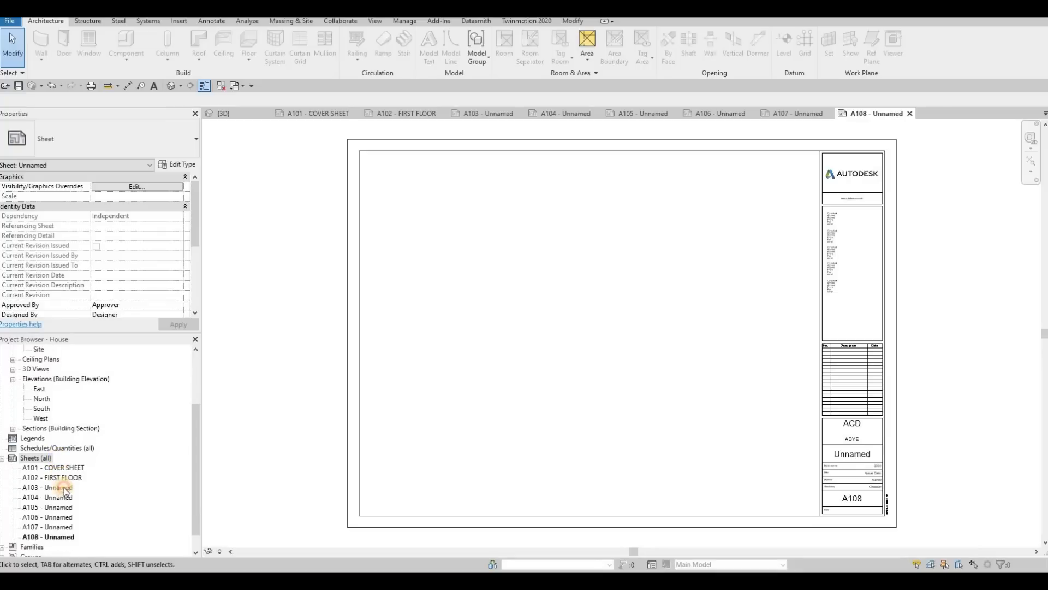
left_click(62, 487)
key("F2")
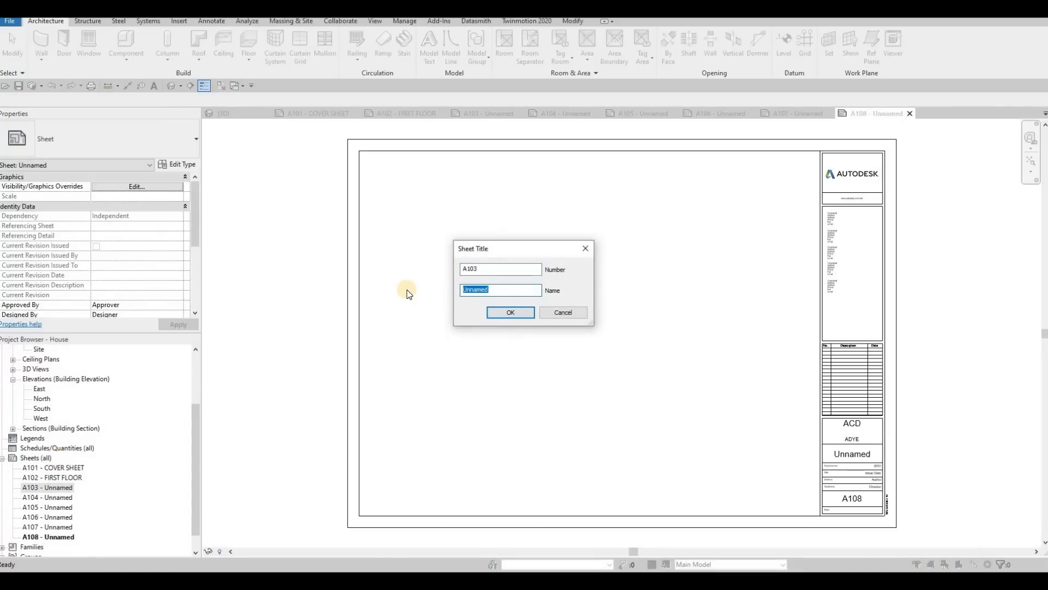
type("SECOND ")
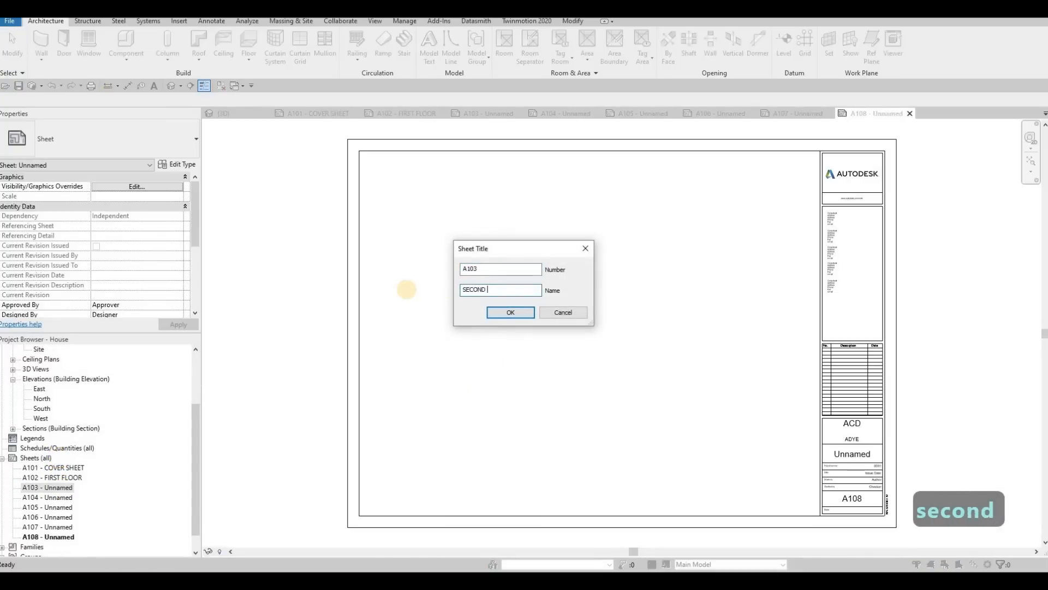
type("FLOOR")
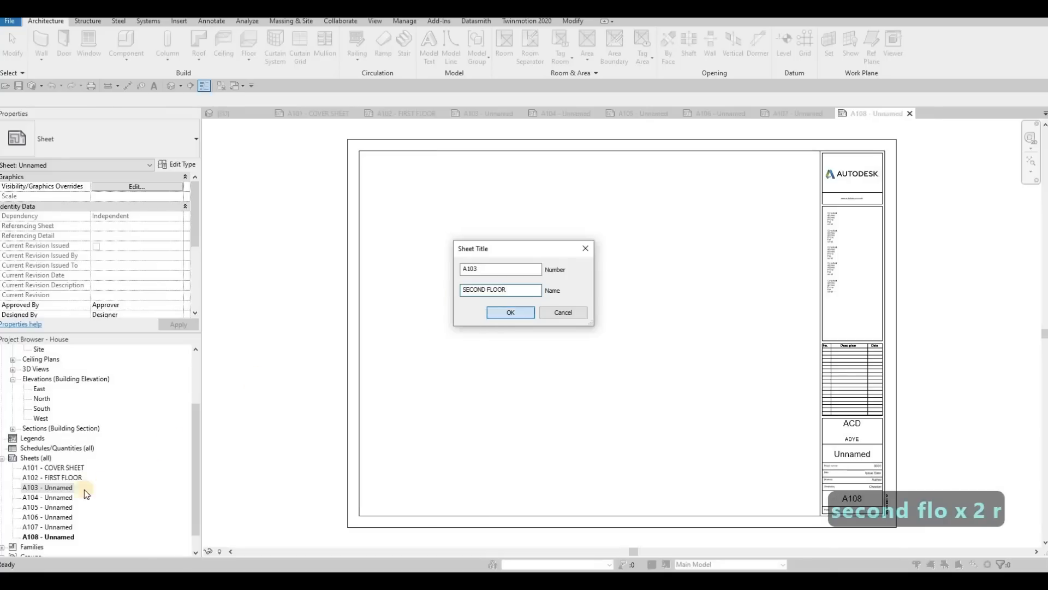
key("Return")
Step: Rename sheet A104 to THIRD FLOOR, keeping its sheet number
left_click(60, 498)
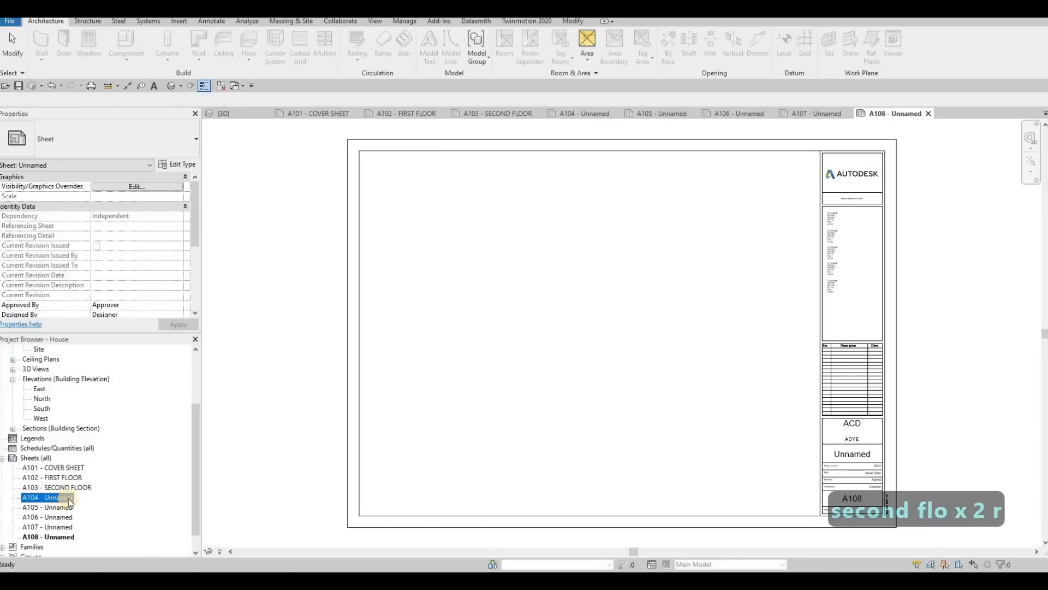
key("F2")
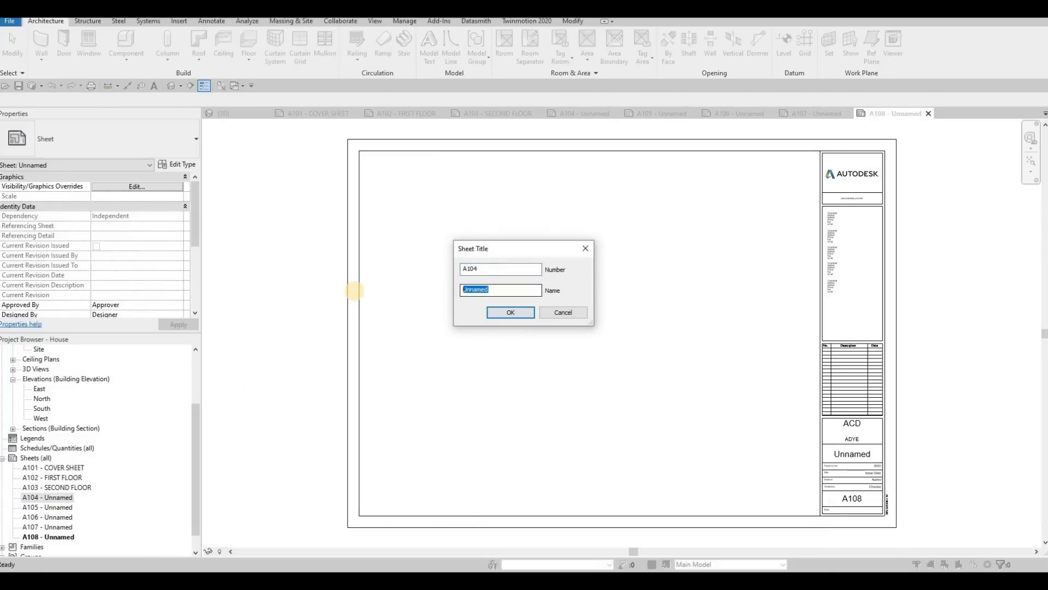
type("THIRD FLOOR")
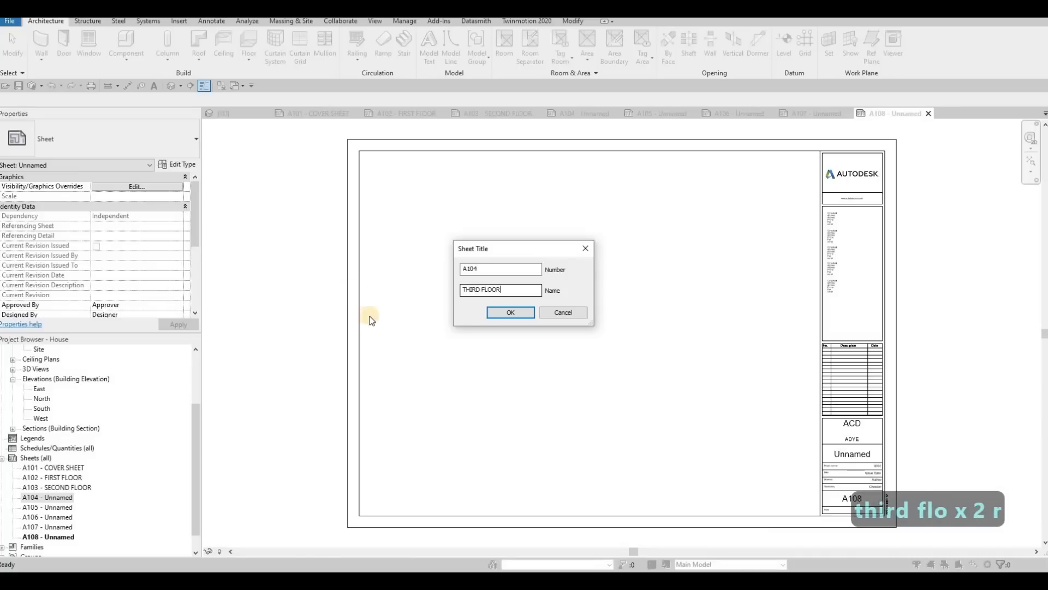
left_click(500, 314)
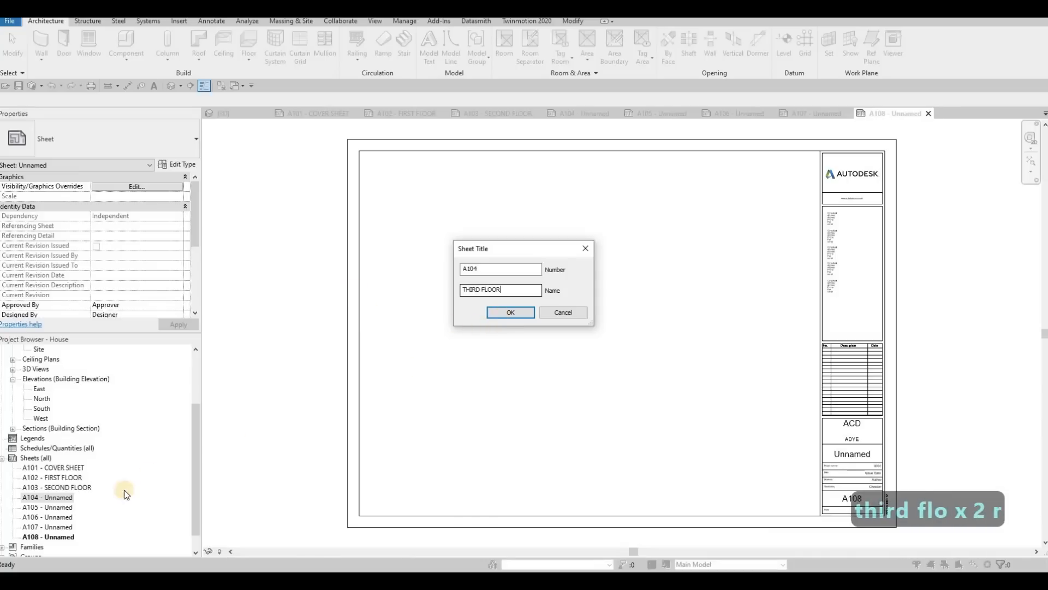
Step: Rename sheet A105 to SECTION, keeping its sheet number
left_click(65, 508)
key("F2")
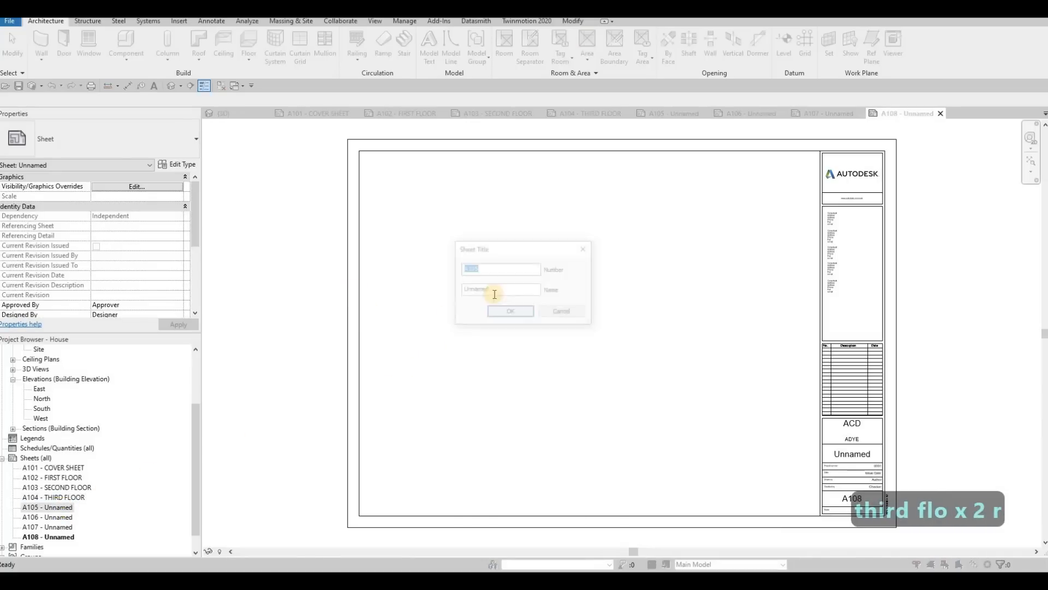
key("Tab")
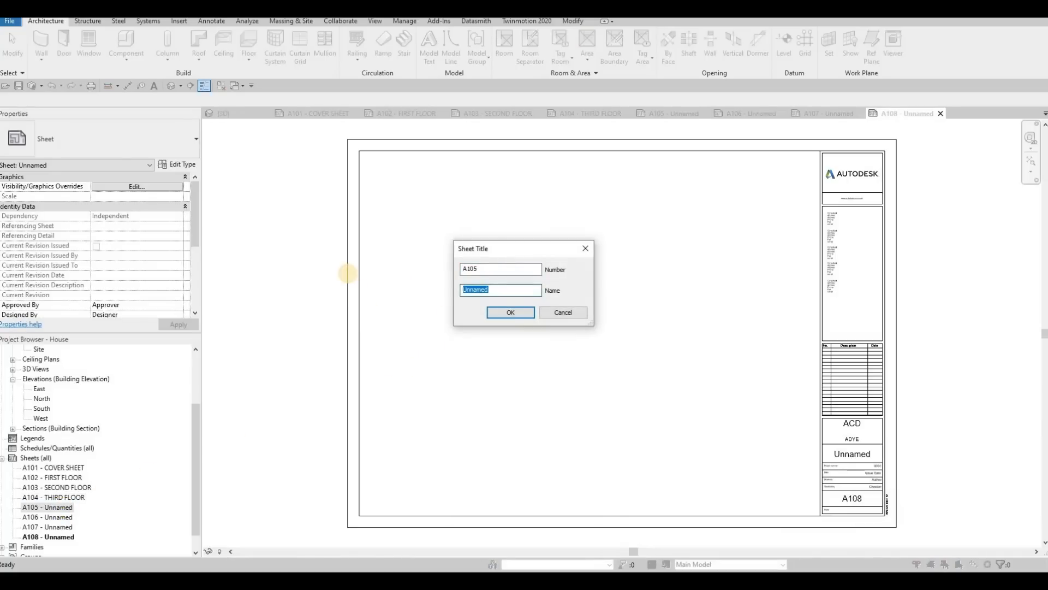
type("SECTION")
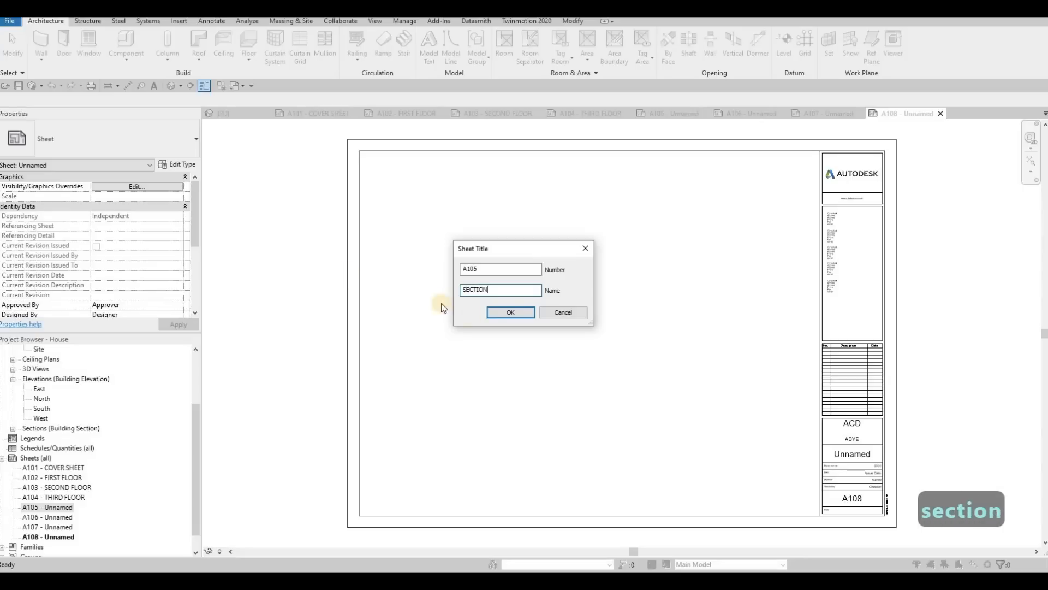
key("Return")
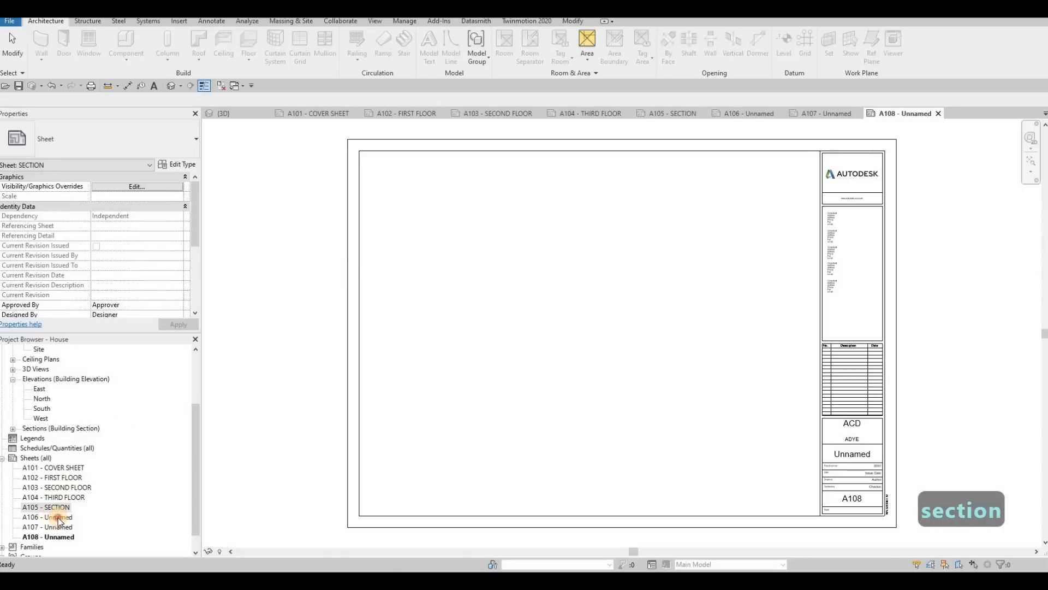
Step: Rename sheet A106 to ELEVATION, copying the new name for reuse before confirming it
left_click(48, 517)
key("F2")
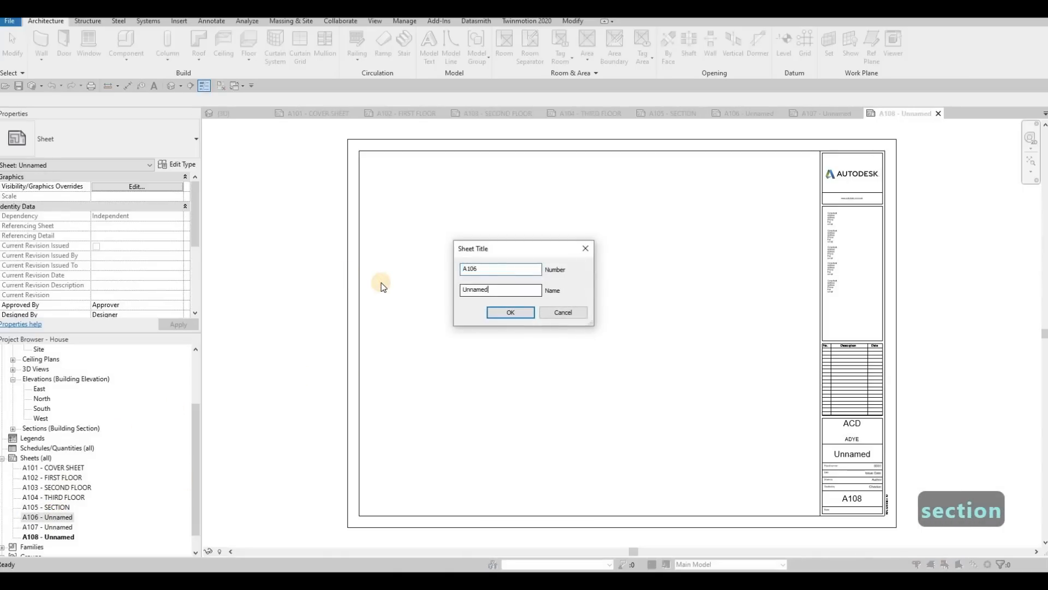
key("Tab")
type("ELEVATION")
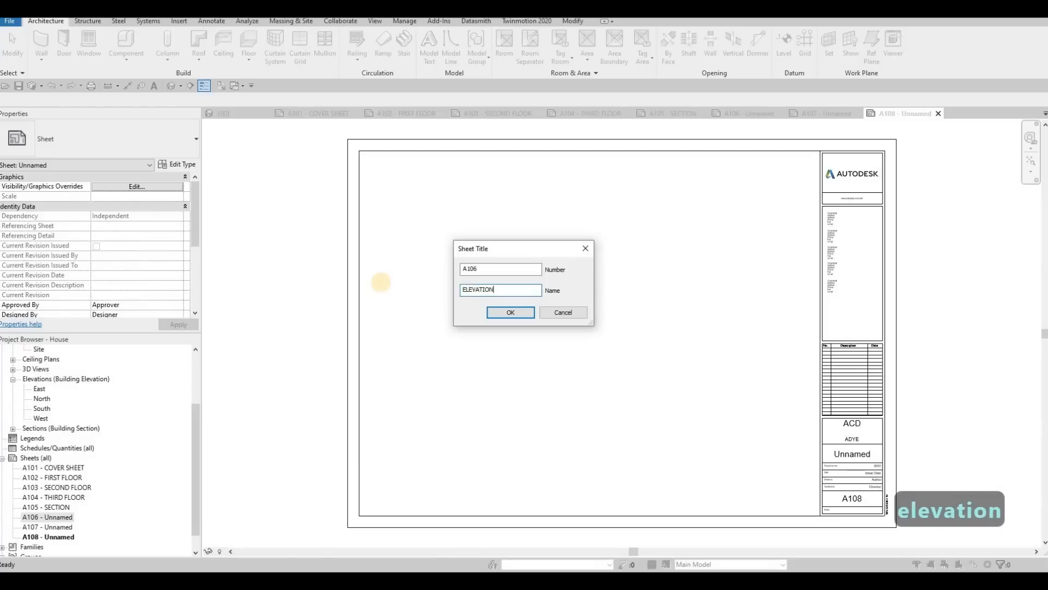
key("ctrl+a")
key("ctrl+c")
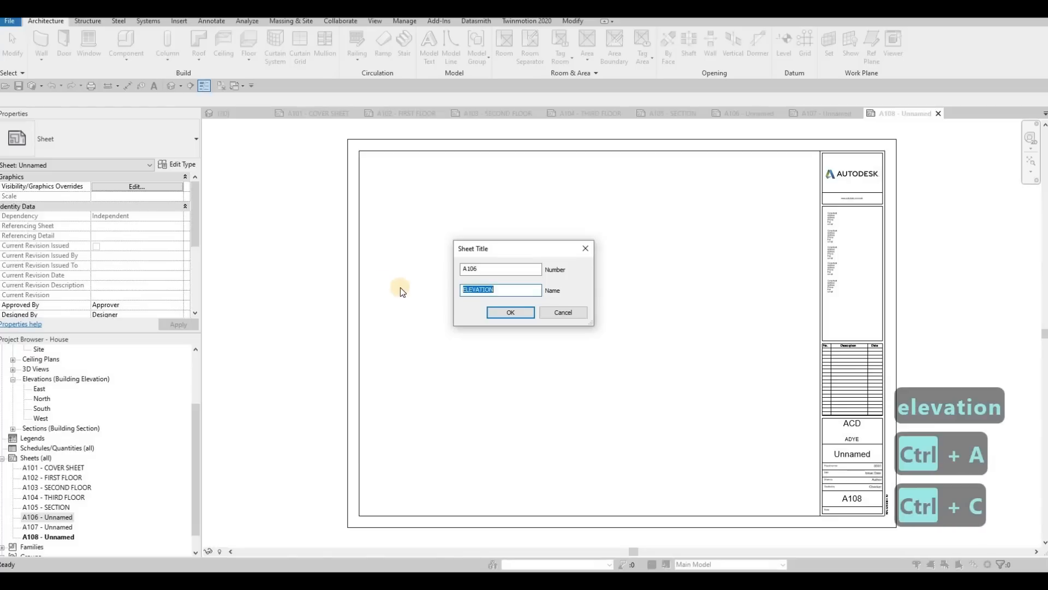
key("Return")
Step: Rename sheet A107 using the copied name ELEVATION, keeping its sheet number
left_click(71, 527)
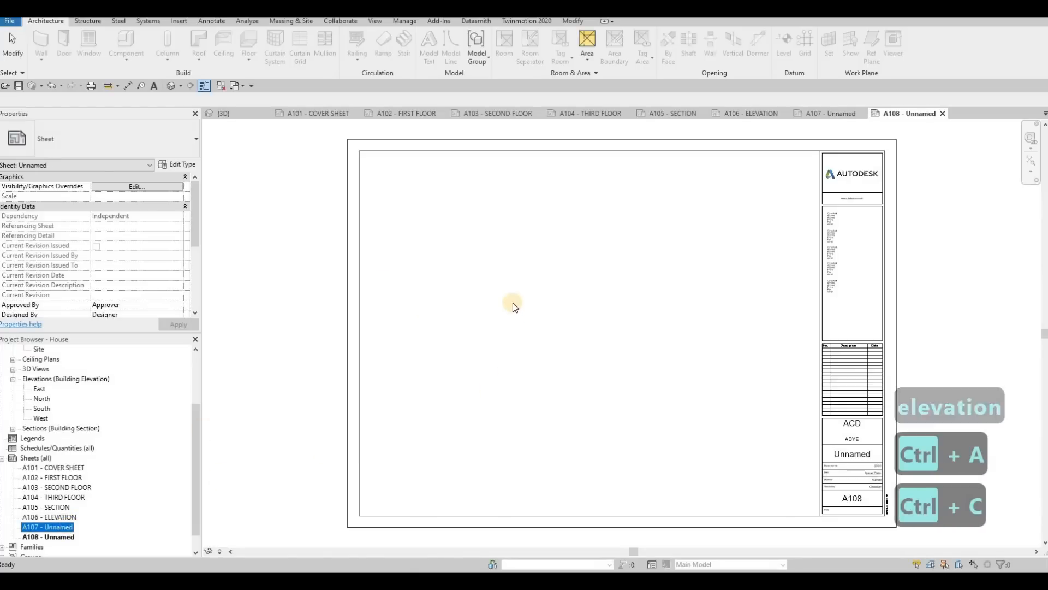
key("F2")
key("Tab")
key("ctrl+v")
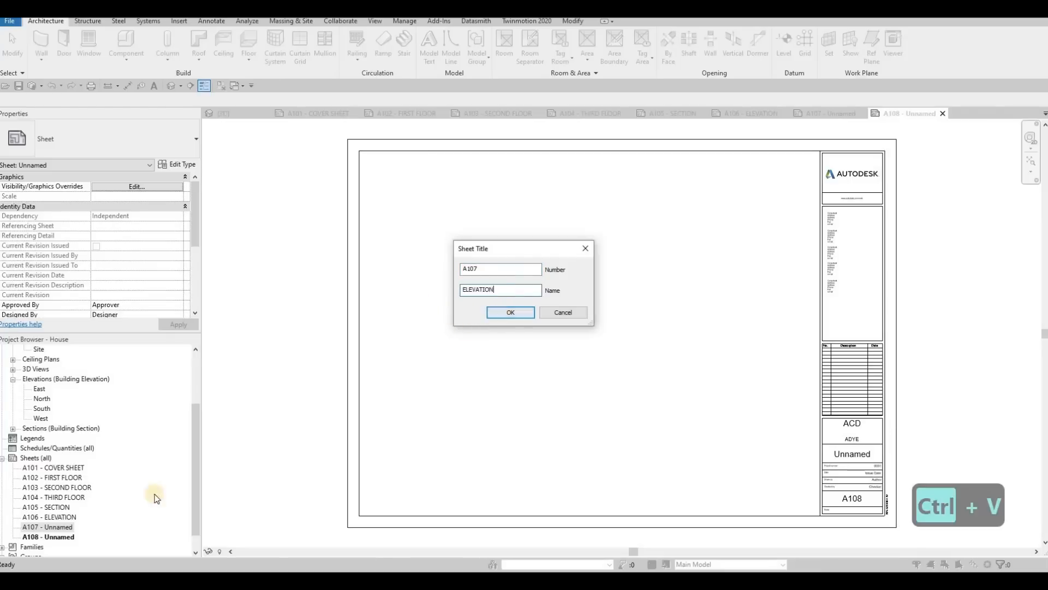
key("Return")
Step: Rename sheet A108 to CALLOUT, written as one word, keeping its sheet number
left_click(70, 537)
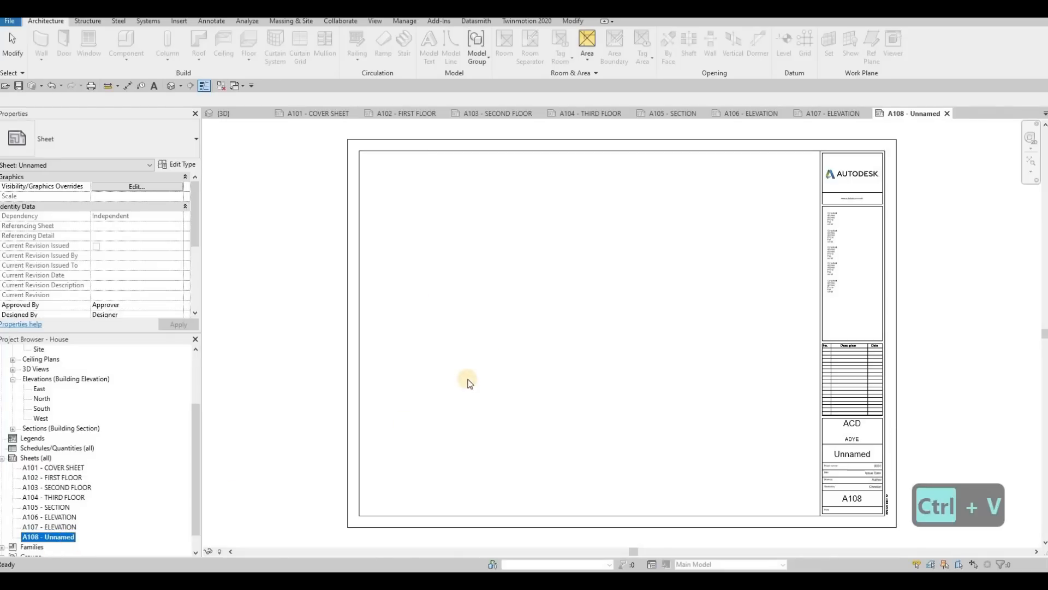
key("F2")
key("Tab")
type("C")
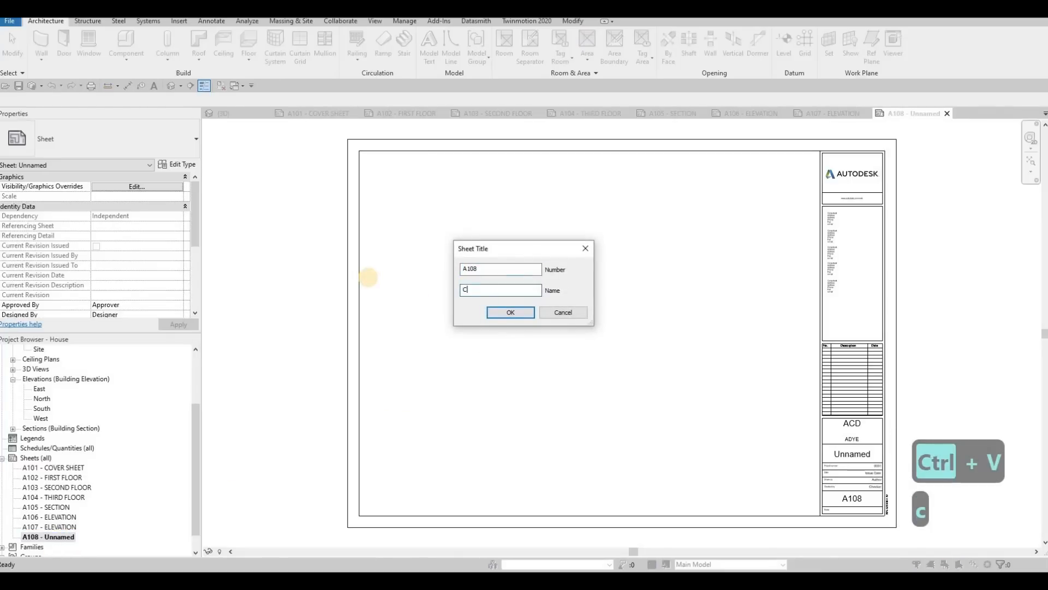
type("ALL OUT")
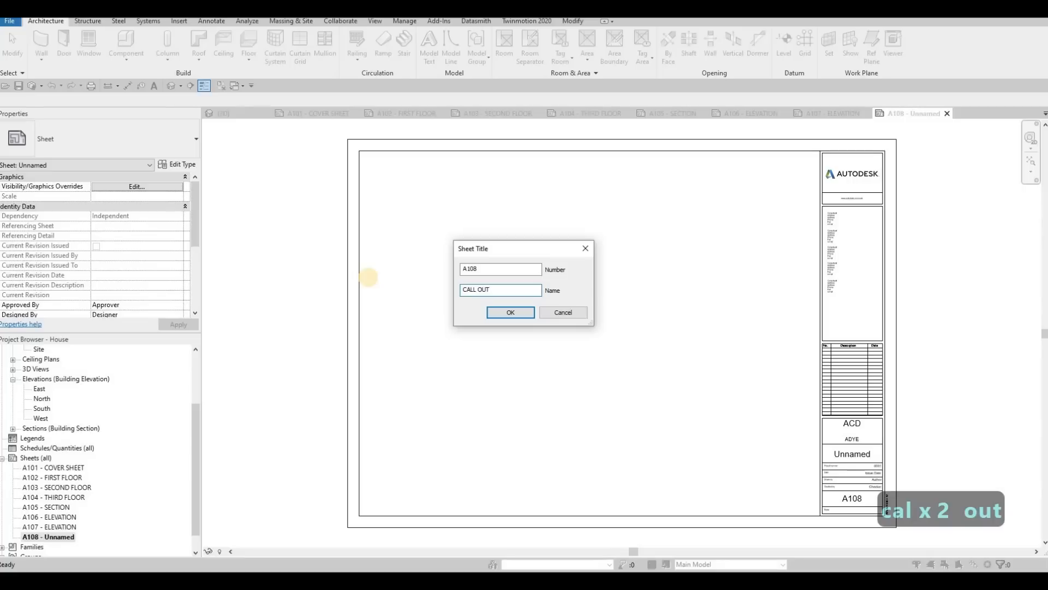
key("Left")
key("Left")
key("Left")
key("BackSpace")
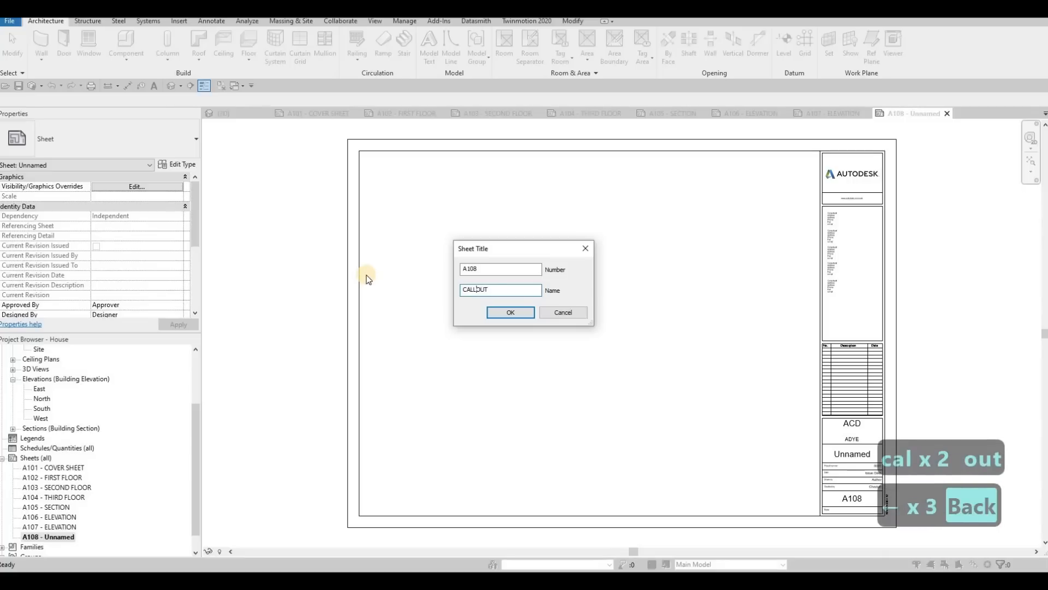
key("Return")
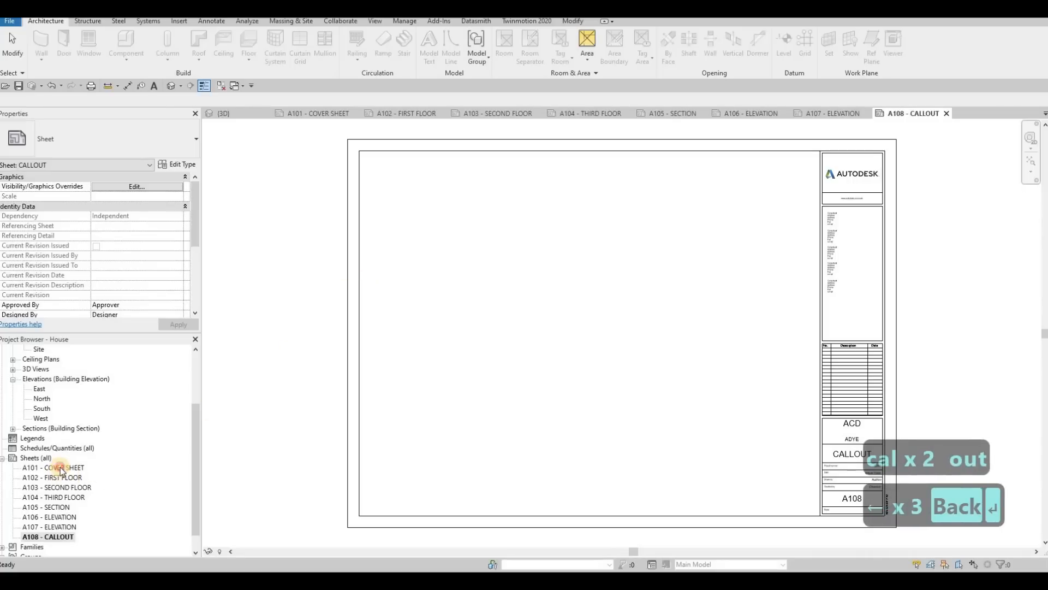
Step: Open the A101 COVER SHEET and close the {3D} view
double_click(61, 469)
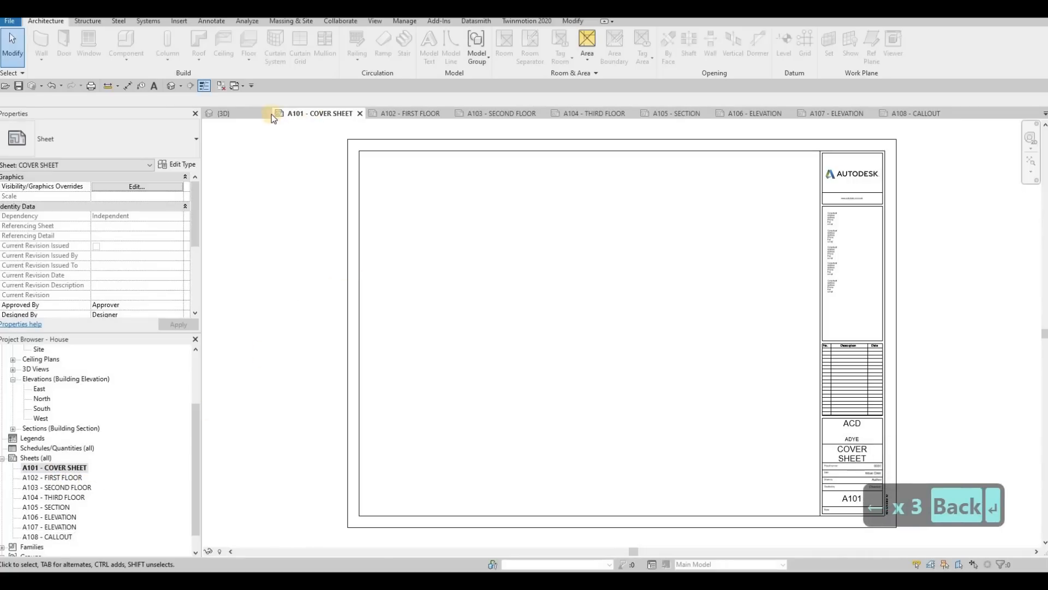
left_click(256, 113)
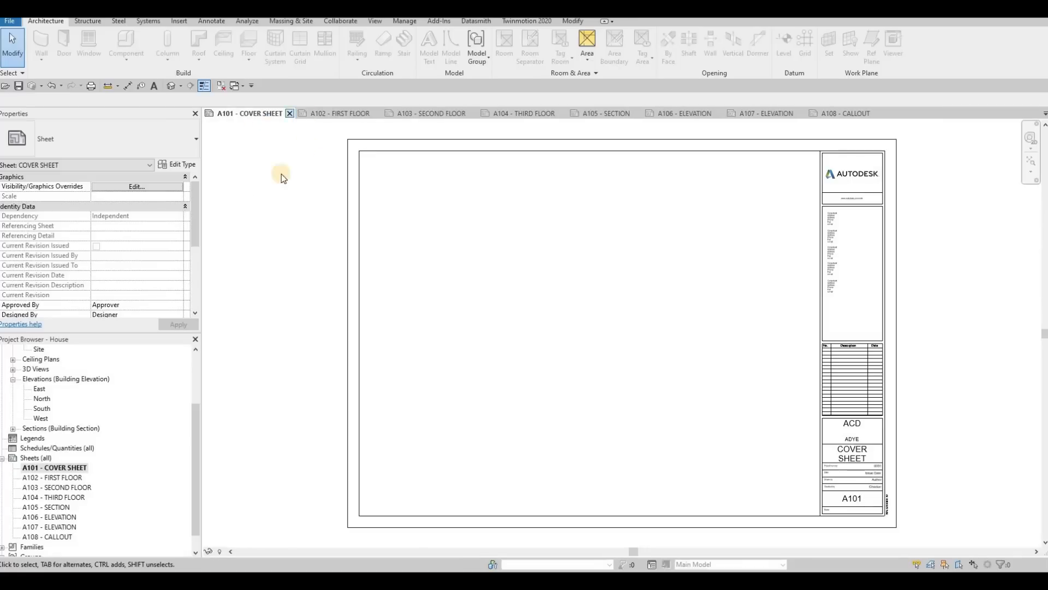
Step: Place a perspective camera in the Ground Floor plan, with its eye on the street in front of the house and its target at the building
scroll(82, 413, "up", 3)
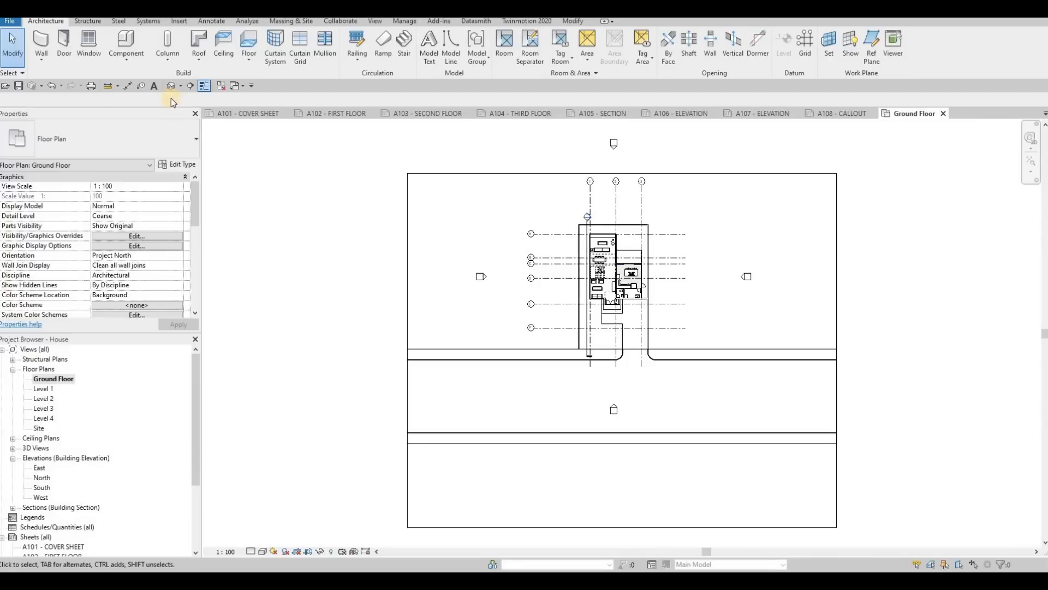
left_click(181, 87)
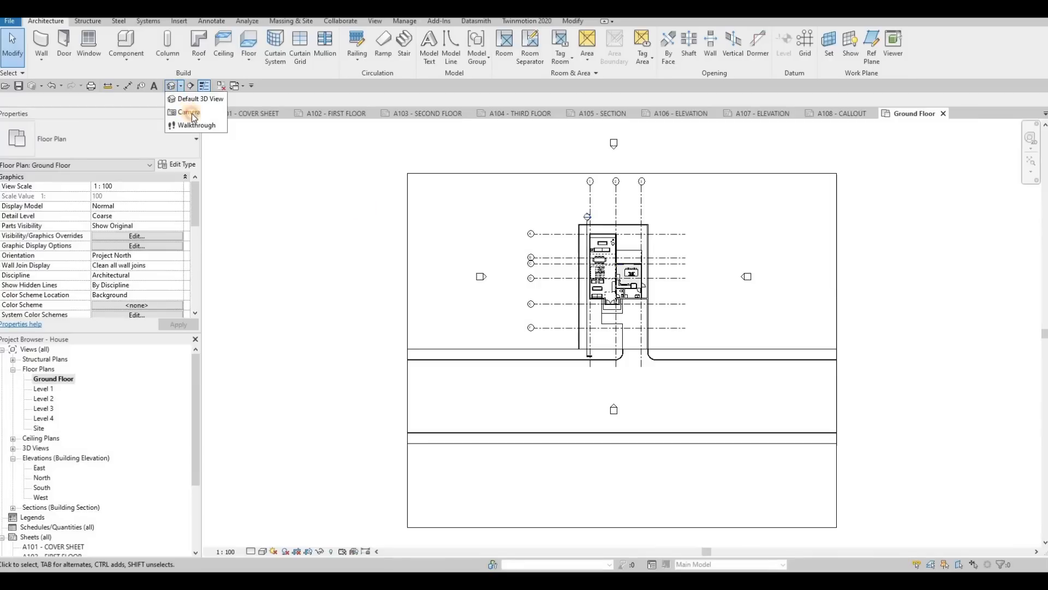
left_click(187, 110)
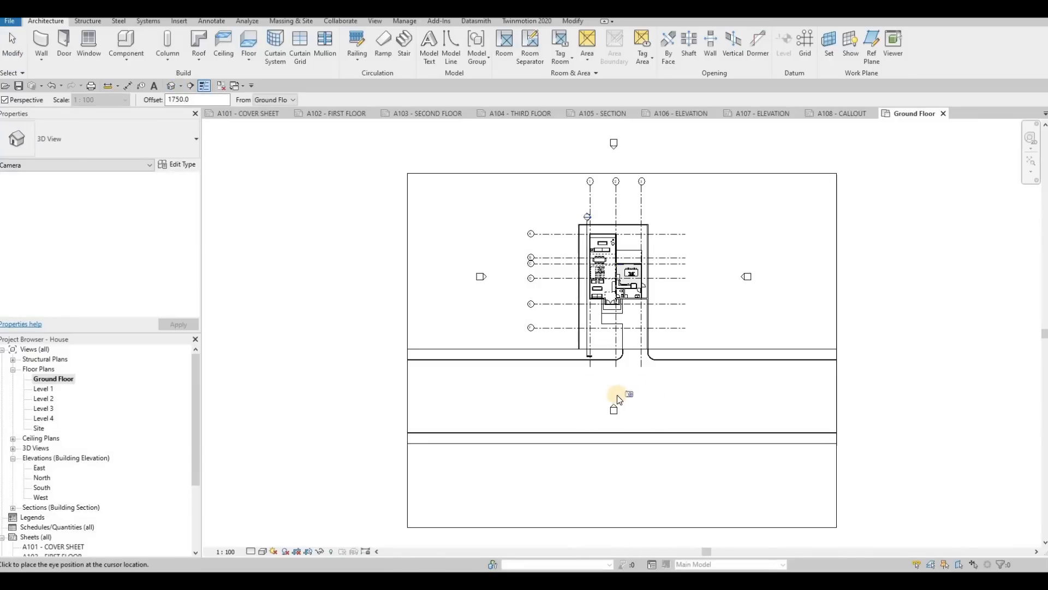
left_click(618, 399)
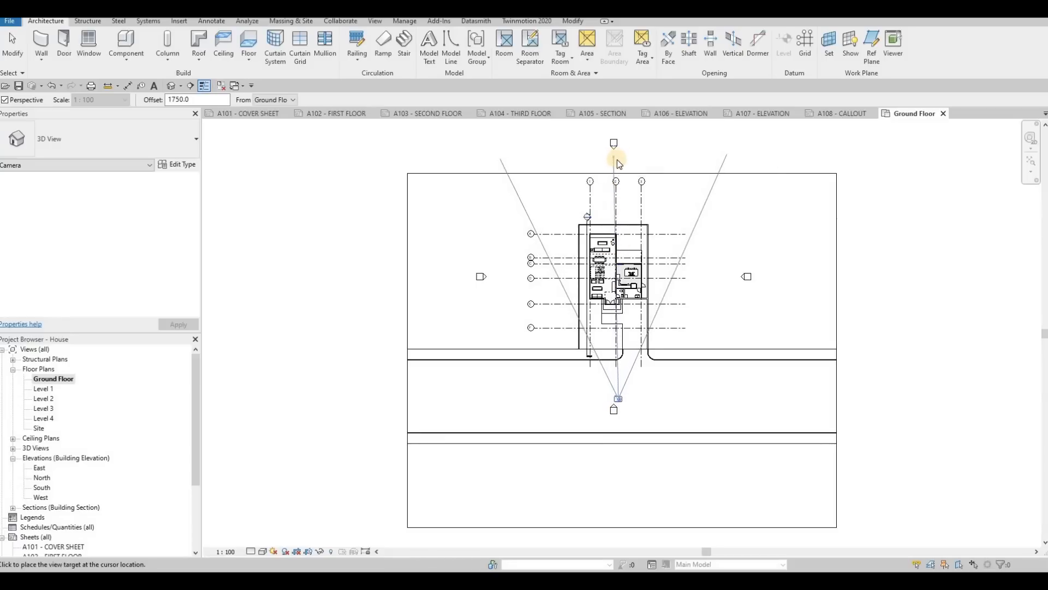
left_click(625, 241)
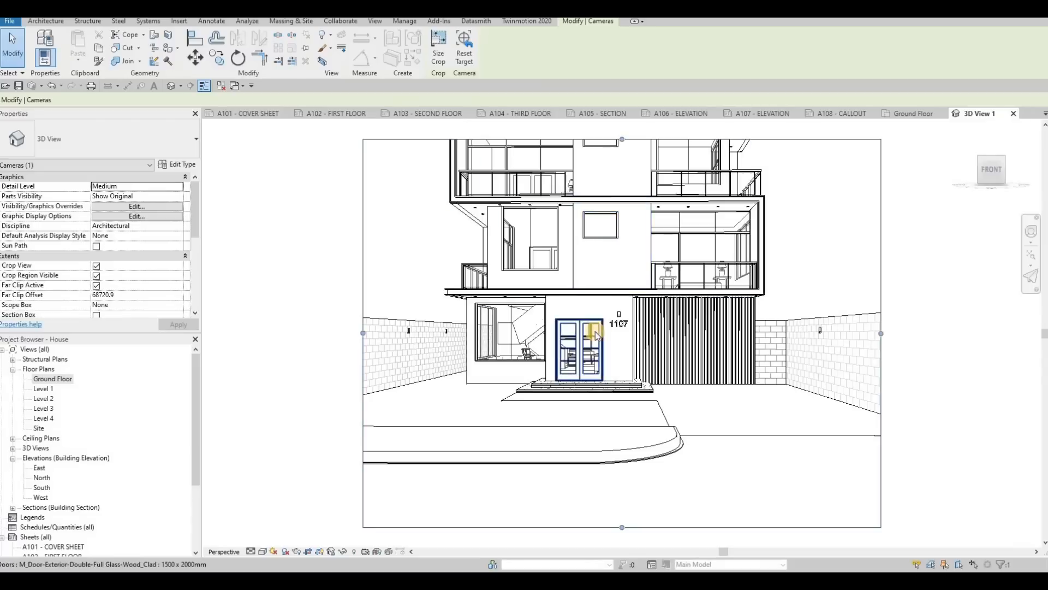
Step: Extend the camera view's crop region upward to include the whole house, and slightly adjust its two side edges
scroll(607, 267, "down", 4)
left_click_drag(604, 268, 606, 235)
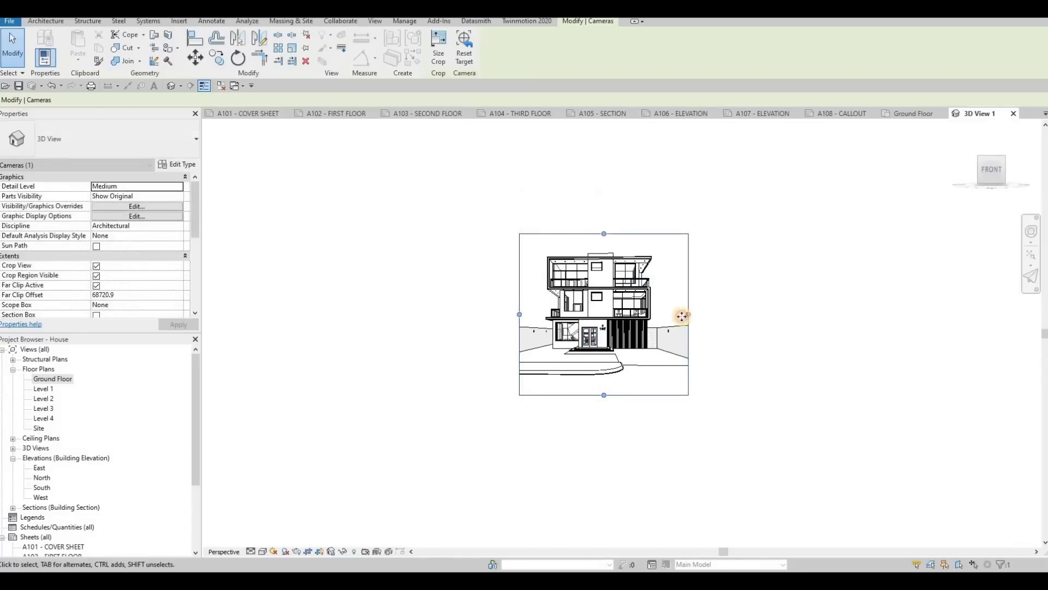
left_click_drag(687, 315, 684, 315)
left_click_drag(518, 315, 514, 315)
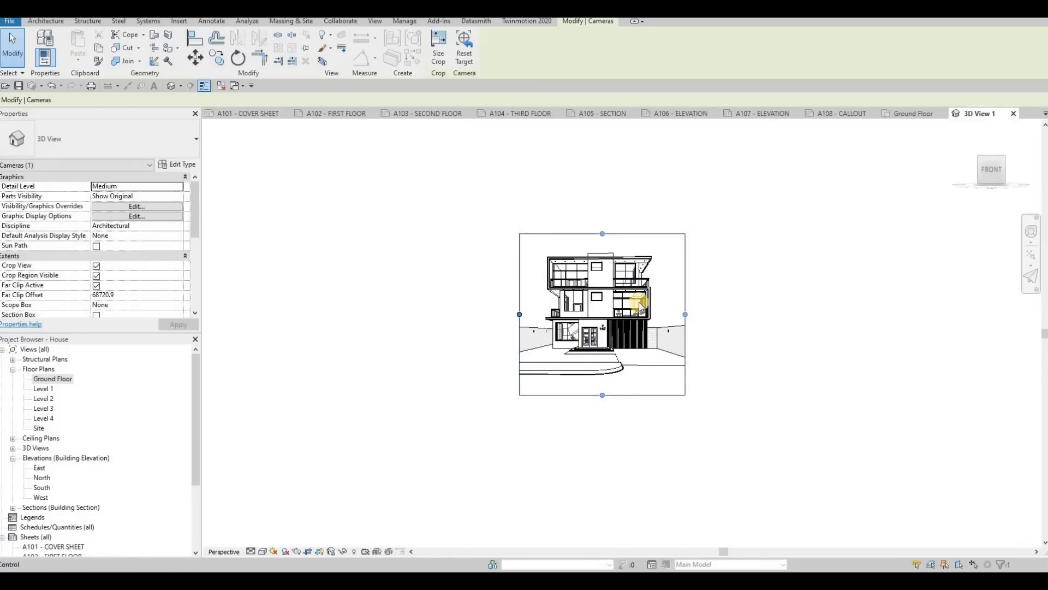
scroll(639, 302, "up", 1)
scroll(632, 314, "up", 2)
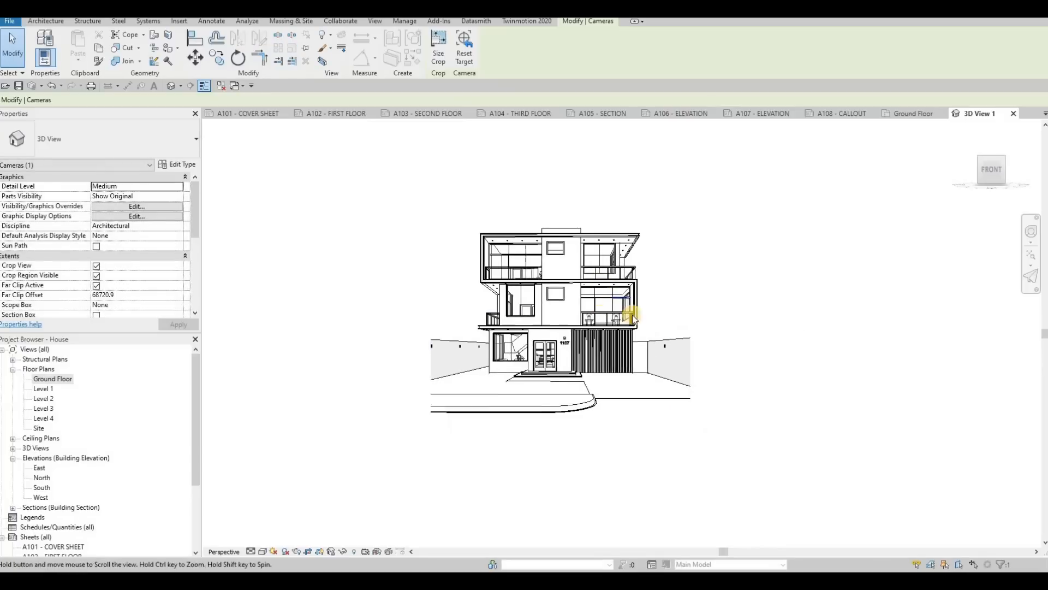
key("Escape")
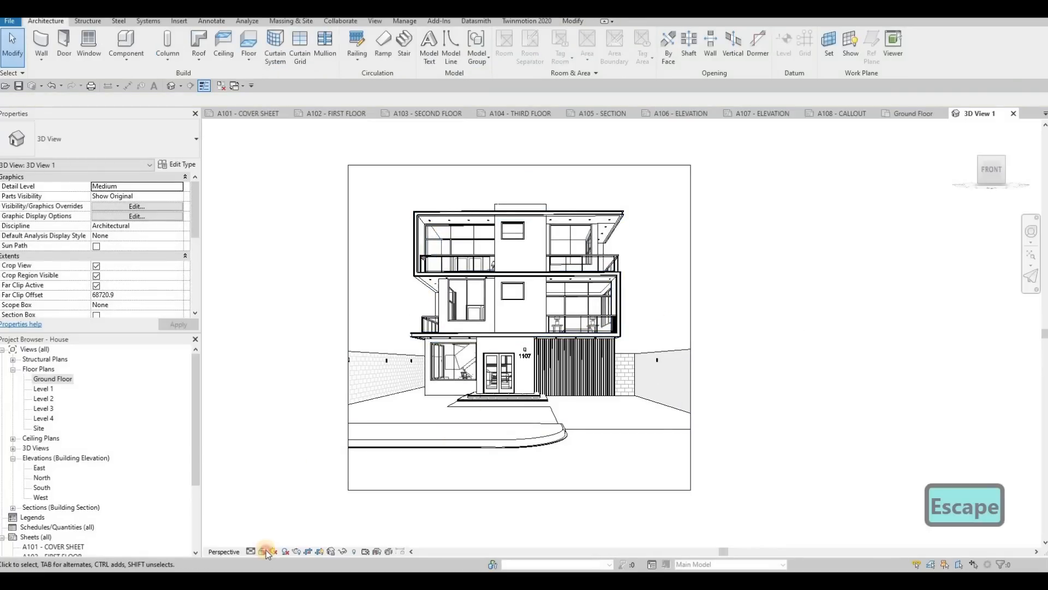
Step: Switch the camera view to the Realistic visual style and widen its crop region on both sides
left_click(263, 551)
left_click(282, 529)
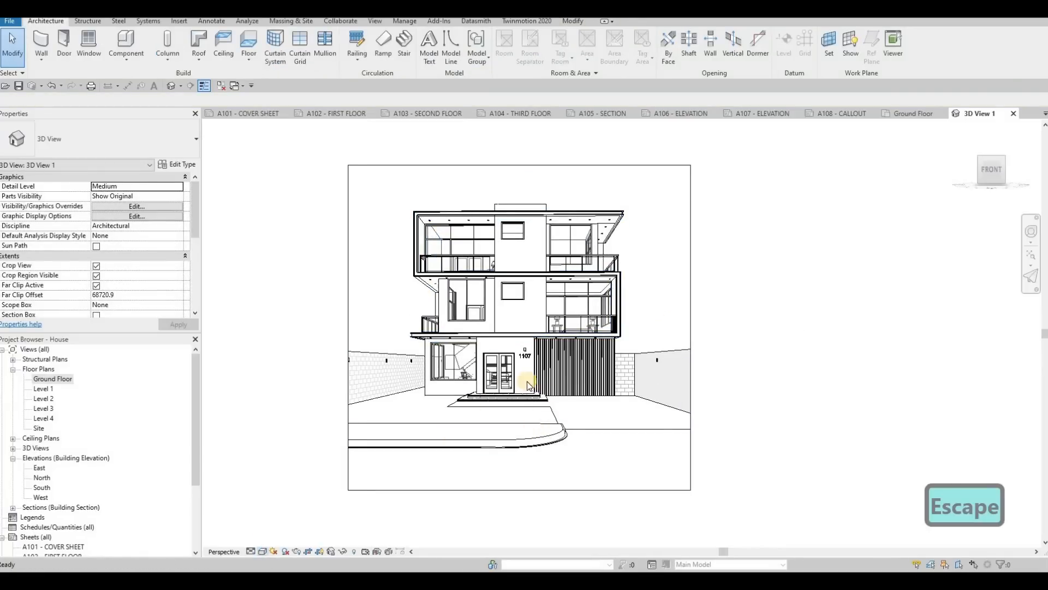
middle_click_drag(346, 322, 437, 313)
key("Escape")
left_click(437, 314)
left_click_drag(438, 315, 417, 315)
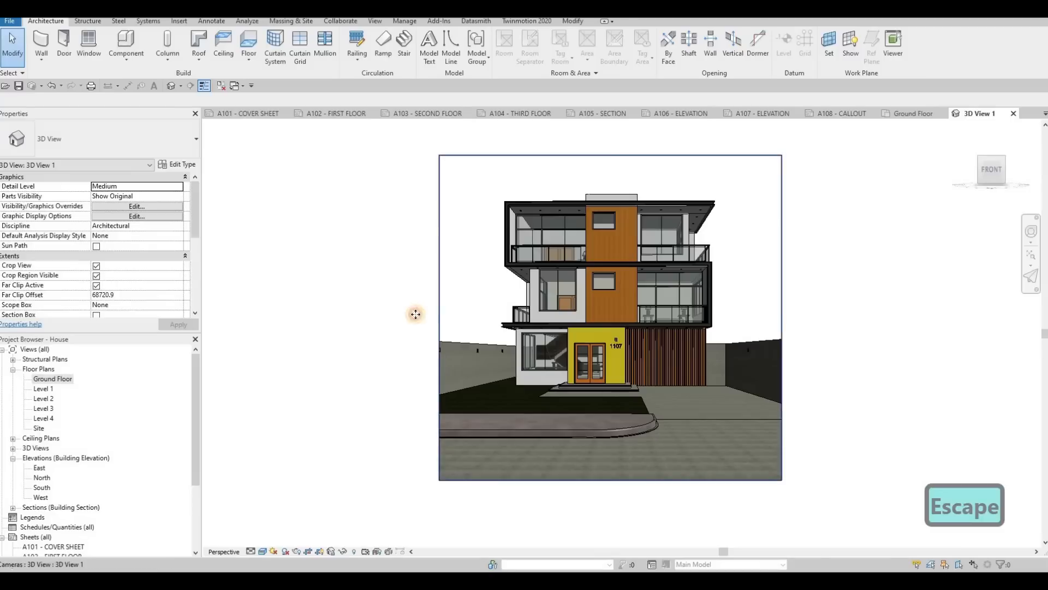
left_click_drag(783, 316, 797, 317)
scroll(726, 315, "down", 2)
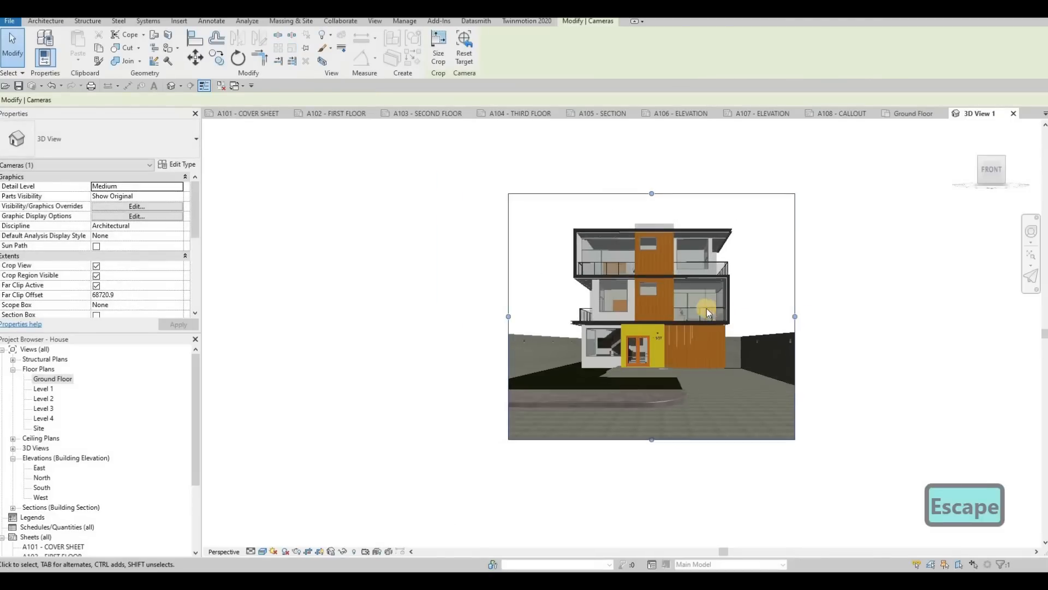
middle_click_drag(708, 311, 646, 309)
key("Escape")
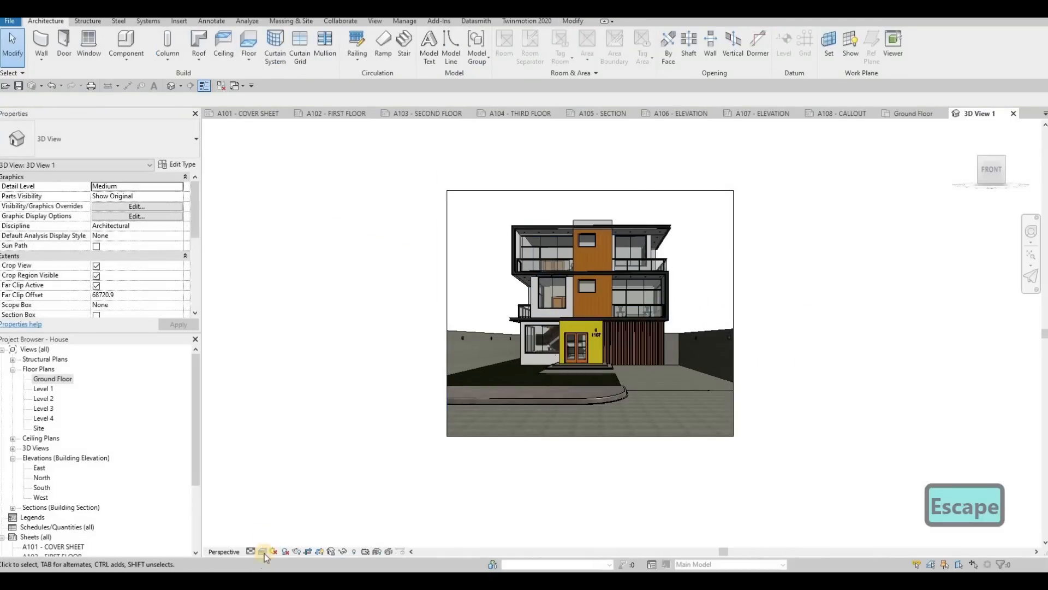
Step: Set the camera view's background to Sky in the Graphic Display Options and apply it
left_click(264, 552)
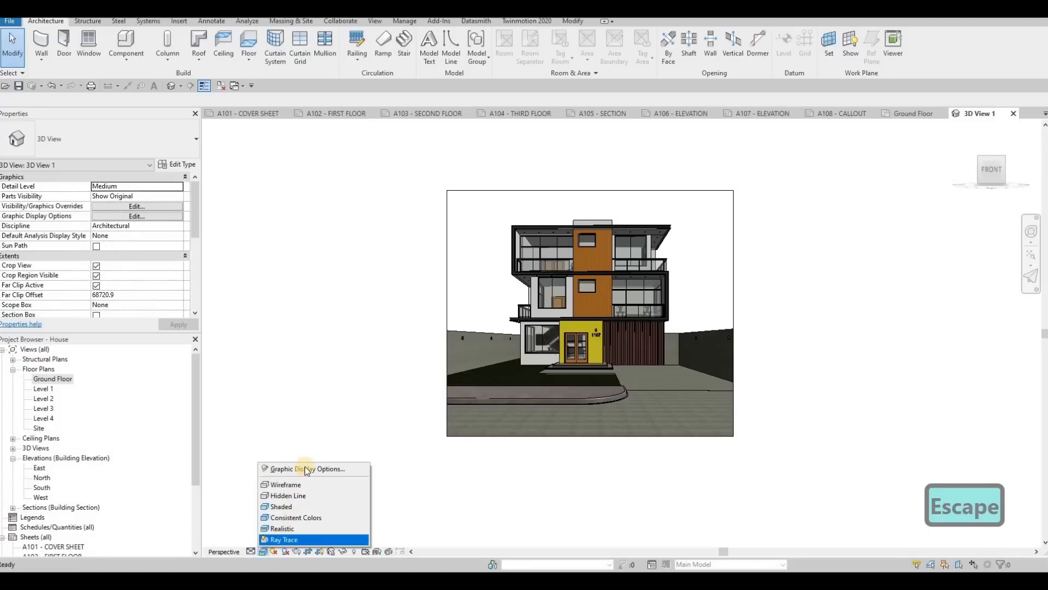
left_click(306, 468)
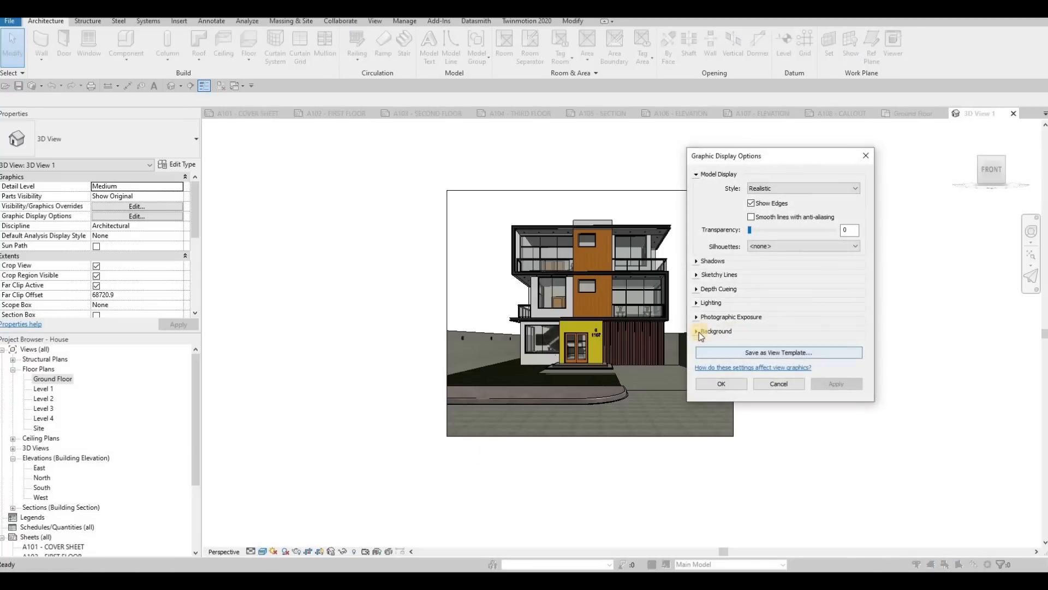
left_click(715, 331)
left_click(803, 347)
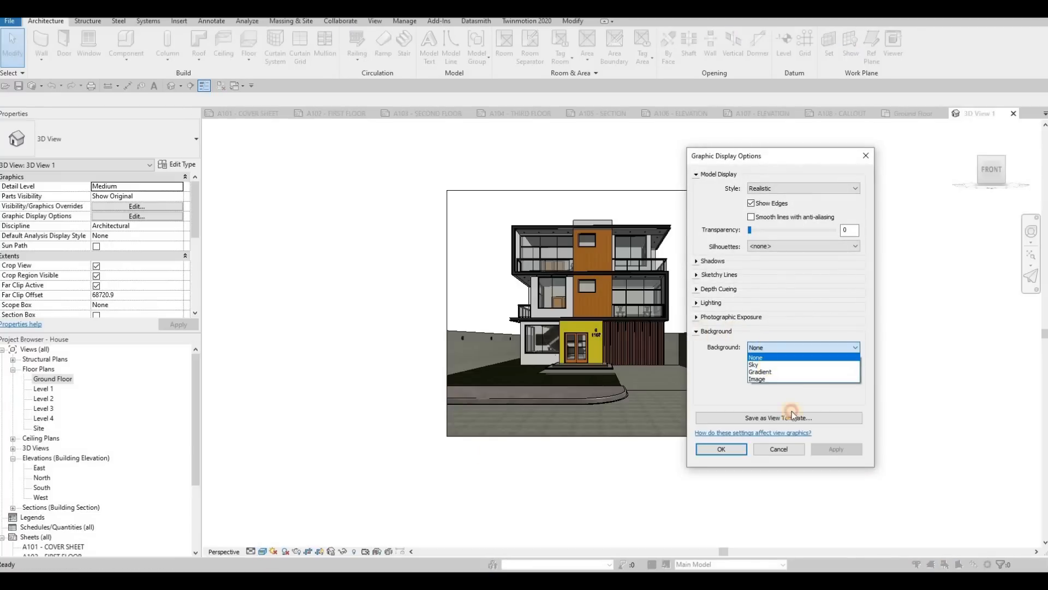
left_click(830, 453)
left_click(836, 449)
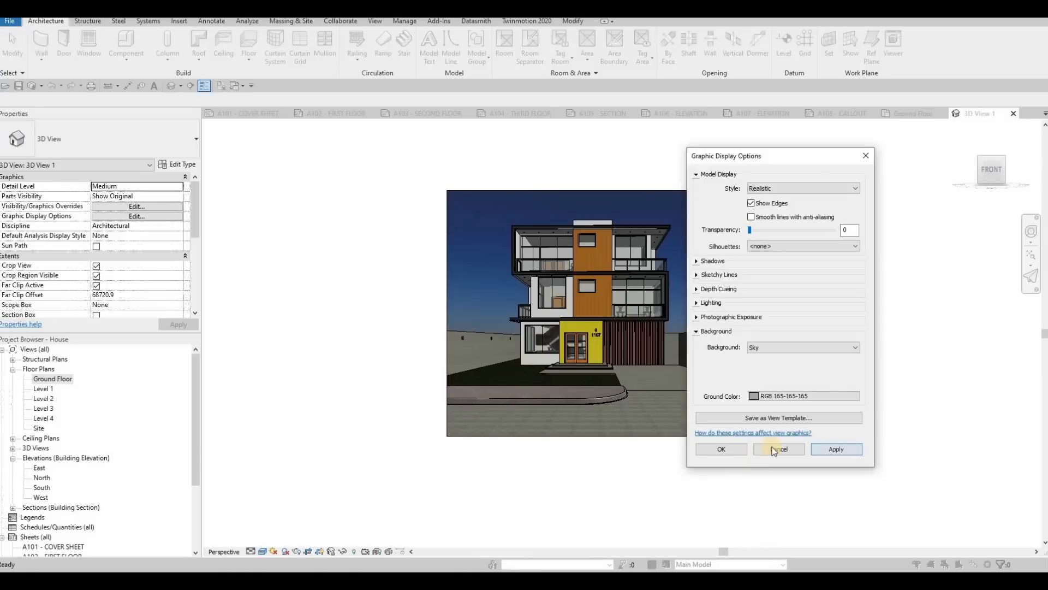
left_click(762, 347)
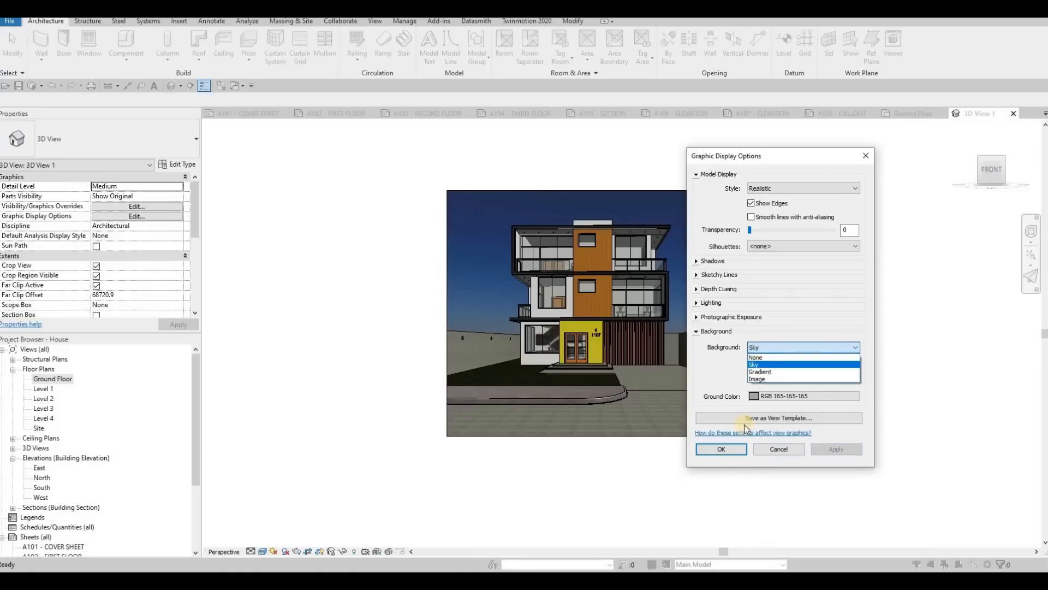
key("Escape")
key("Escape")
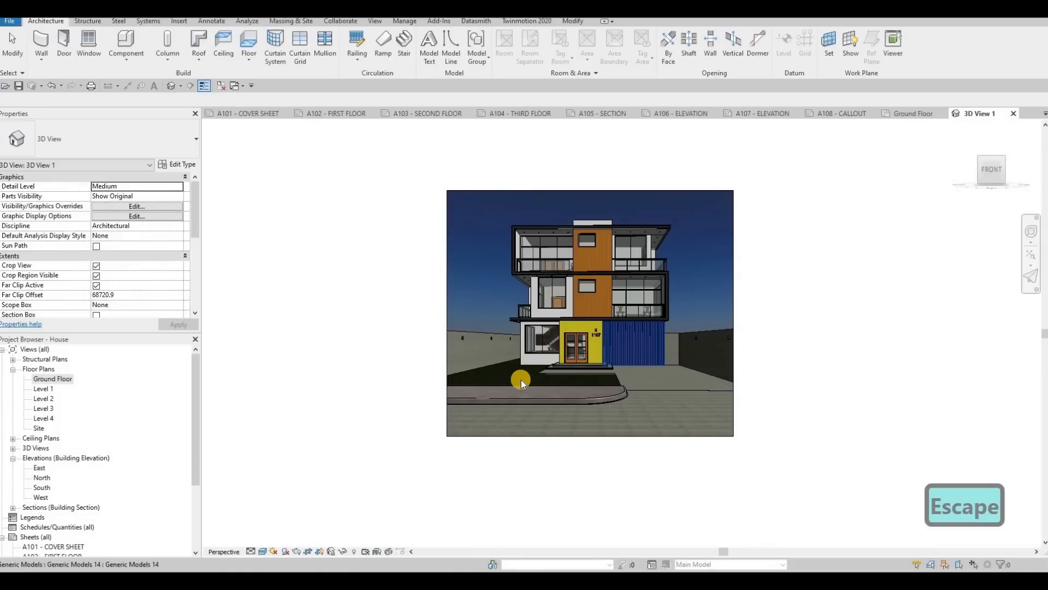
key("Escape")
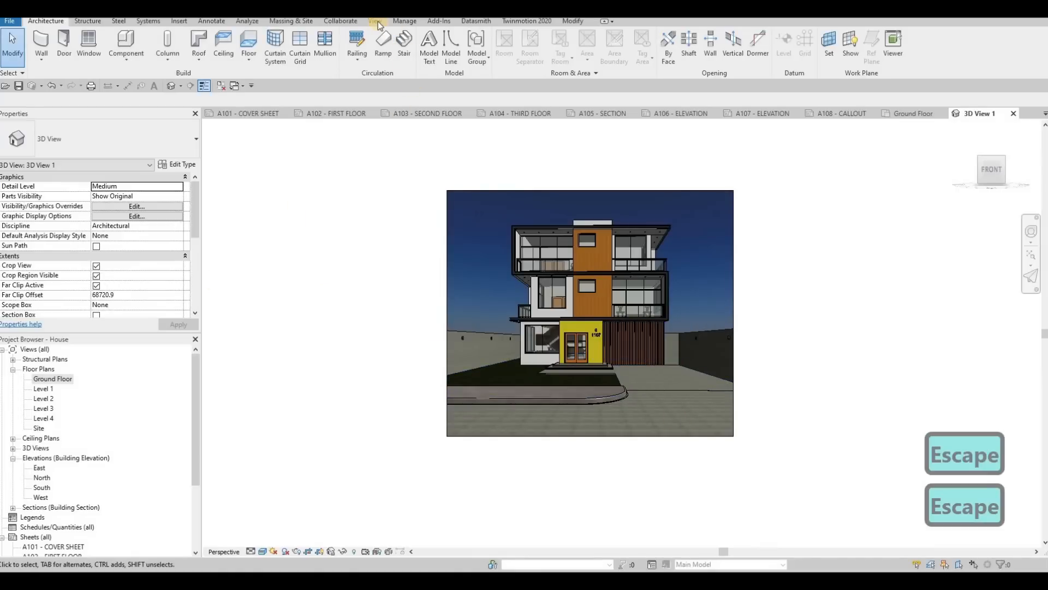
Step: Render the camera view with Draft quality, Screen resolution, Exterior: Sun only lighting and the Sky: Few Clouds background
left_click(376, 23)
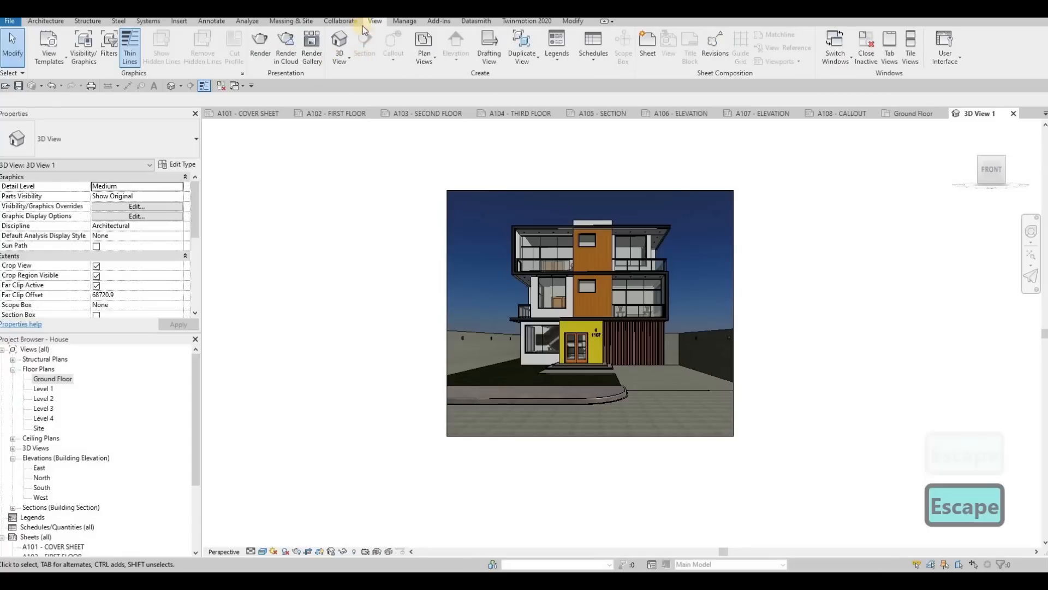
left_click(263, 46)
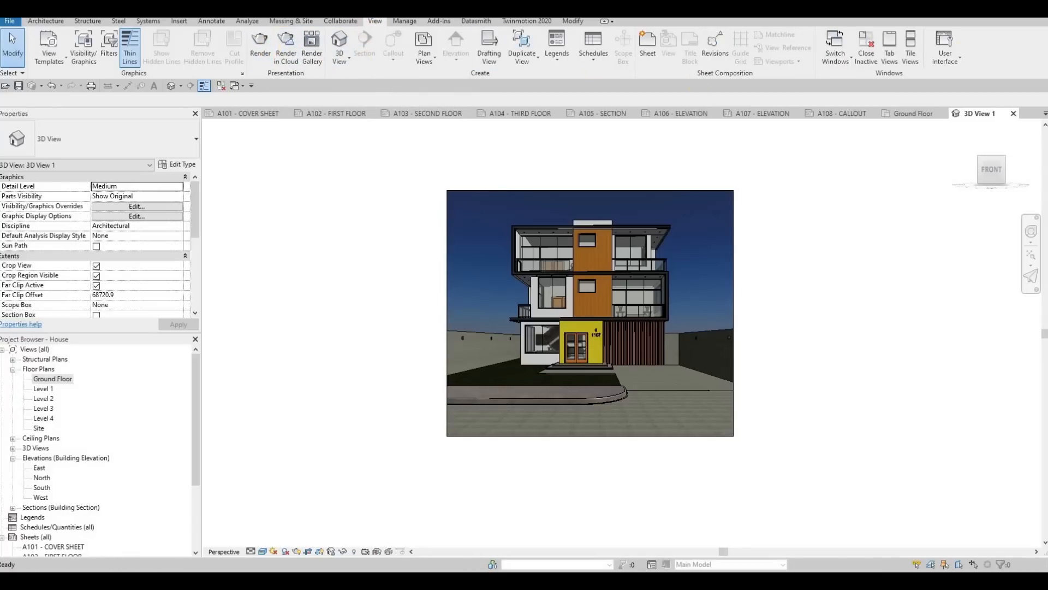
left_click_drag(557, 104, 408, 119)
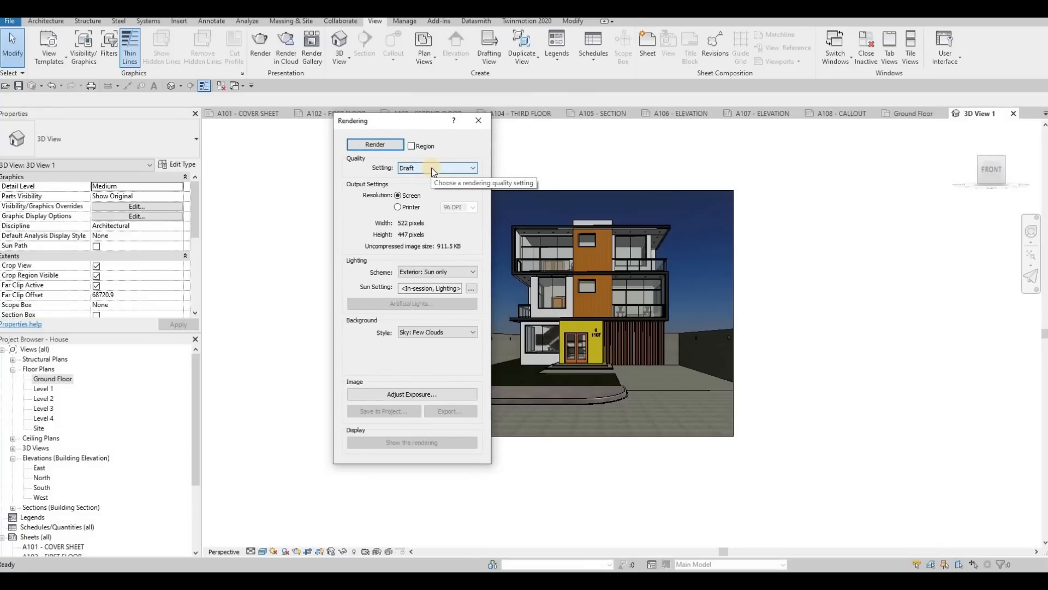
left_click(433, 169)
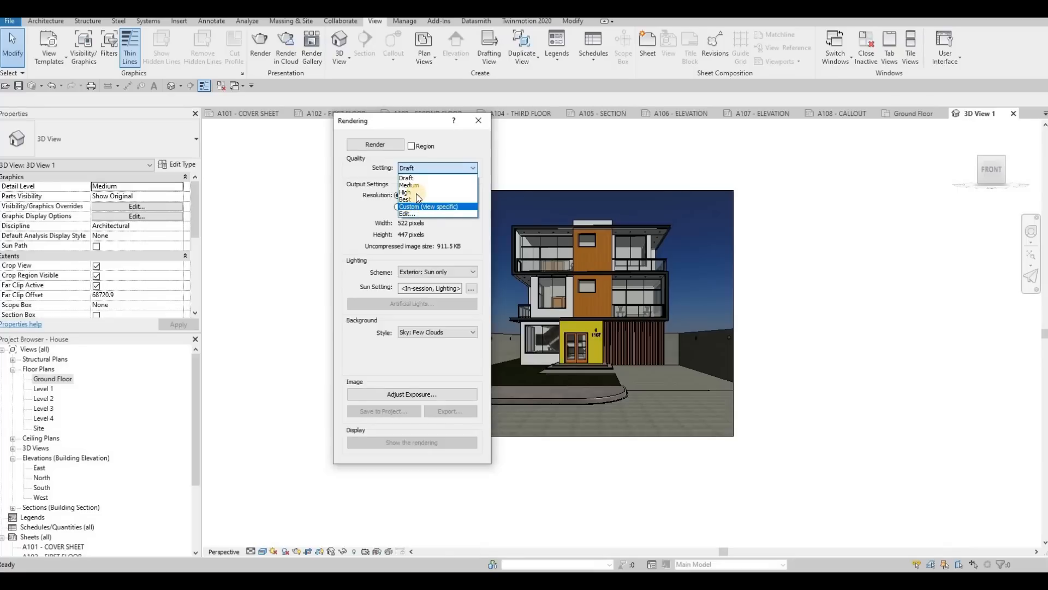
left_click(531, 159)
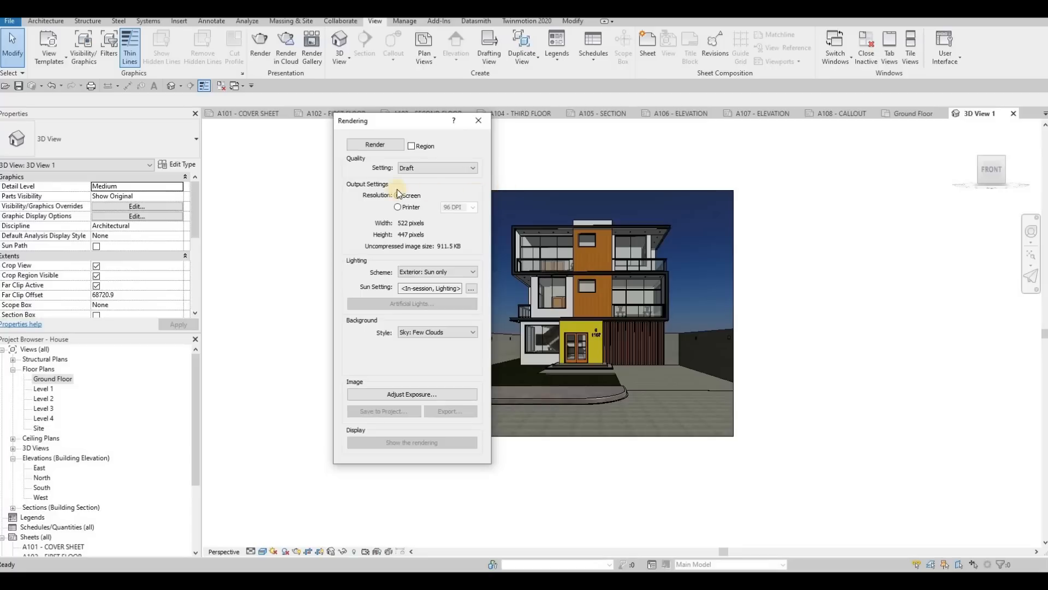
left_click(375, 146)
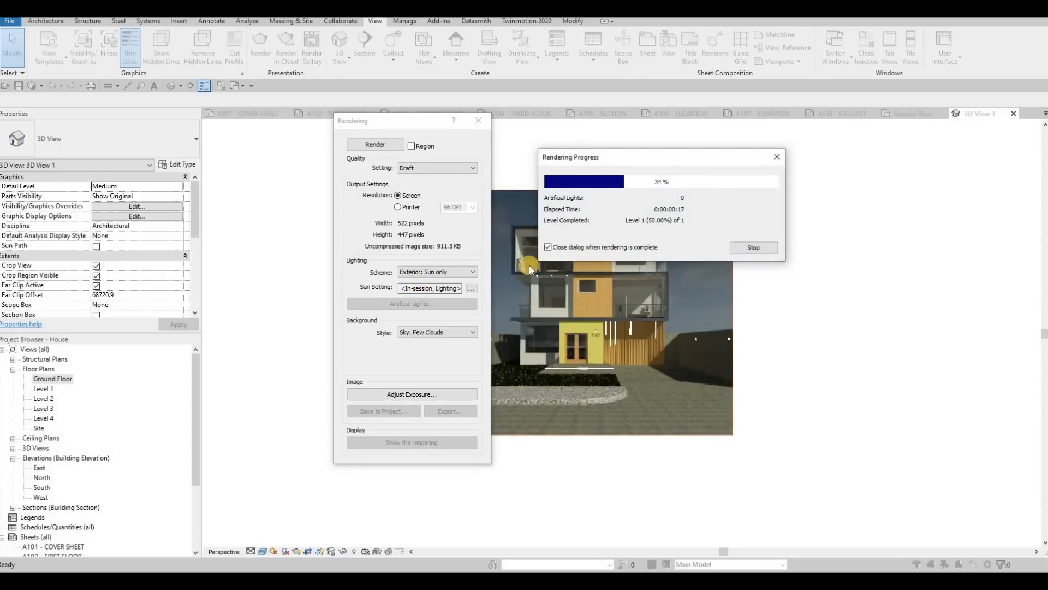
Step: Adjust the rendering's exposure: exposure value 13.69, highlights 0.34, shadows 0.28, saturation 1.07 and white point 6842.7
left_click(395, 395)
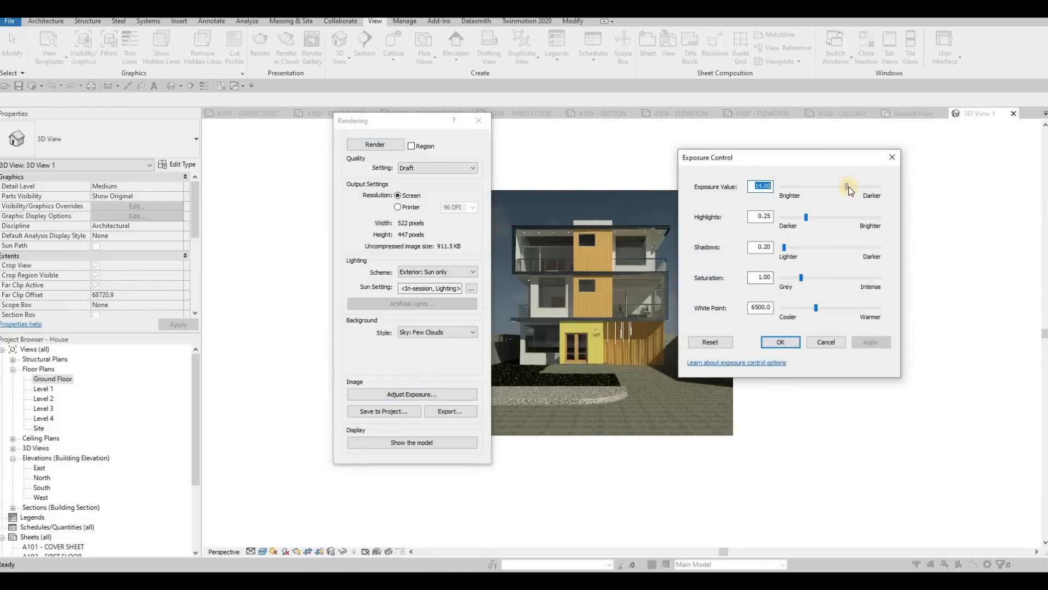
left_click(848, 185)
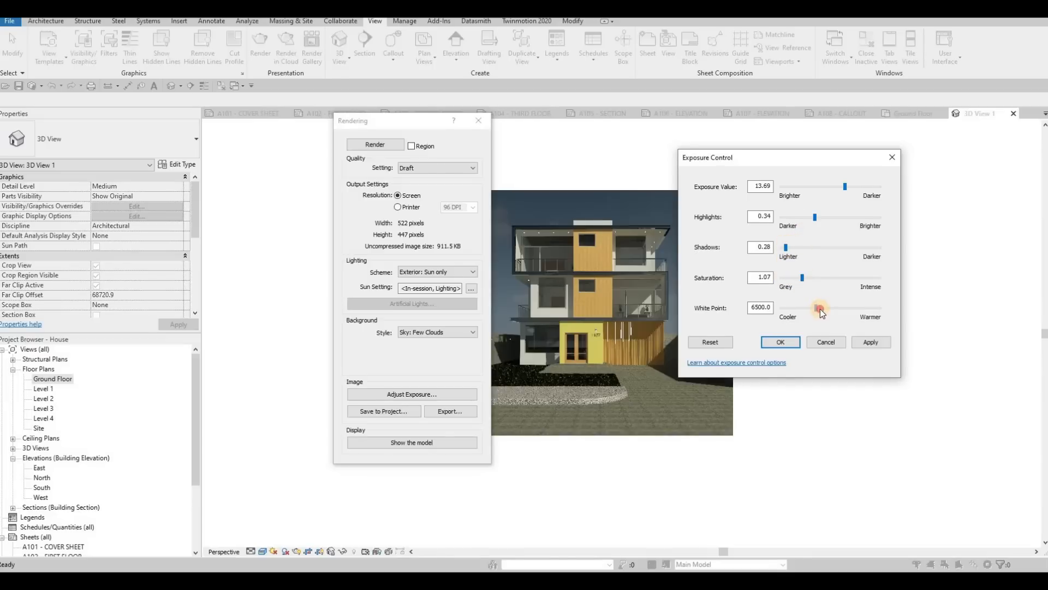
left_click_drag(821, 309, 819, 309)
left_click(871, 344)
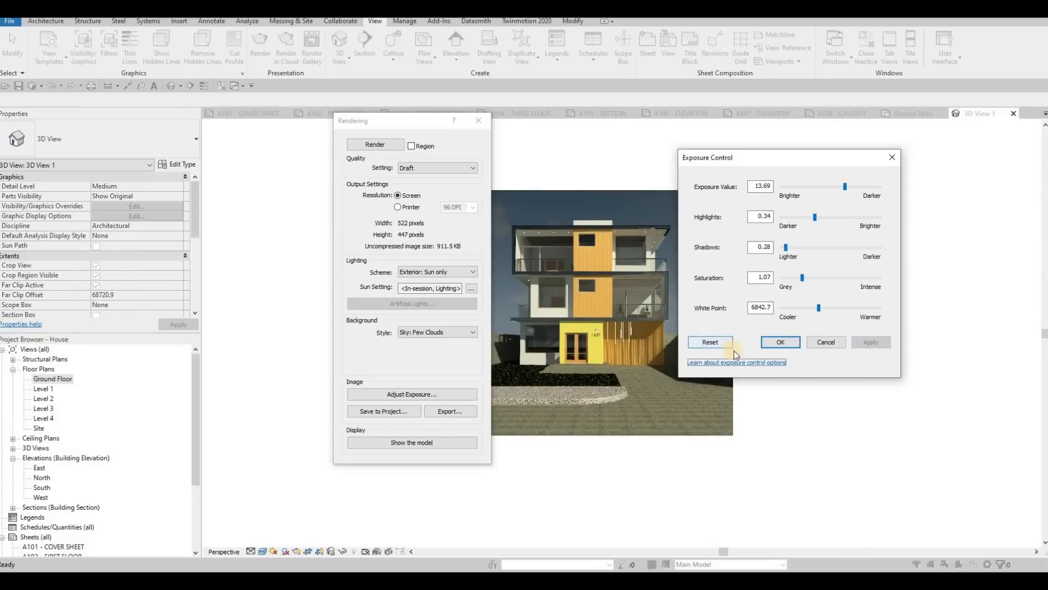
left_click(794, 343)
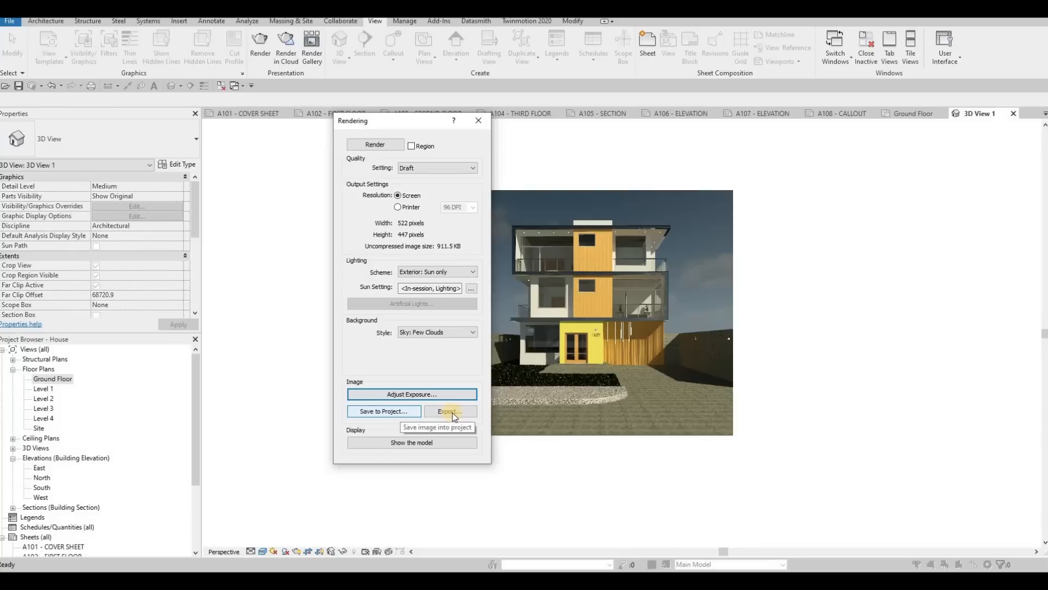
Step: Save the rendered image to the project as RENDER 1, expand the Renderings branch and close the Rendering dialog
left_click(450, 411)
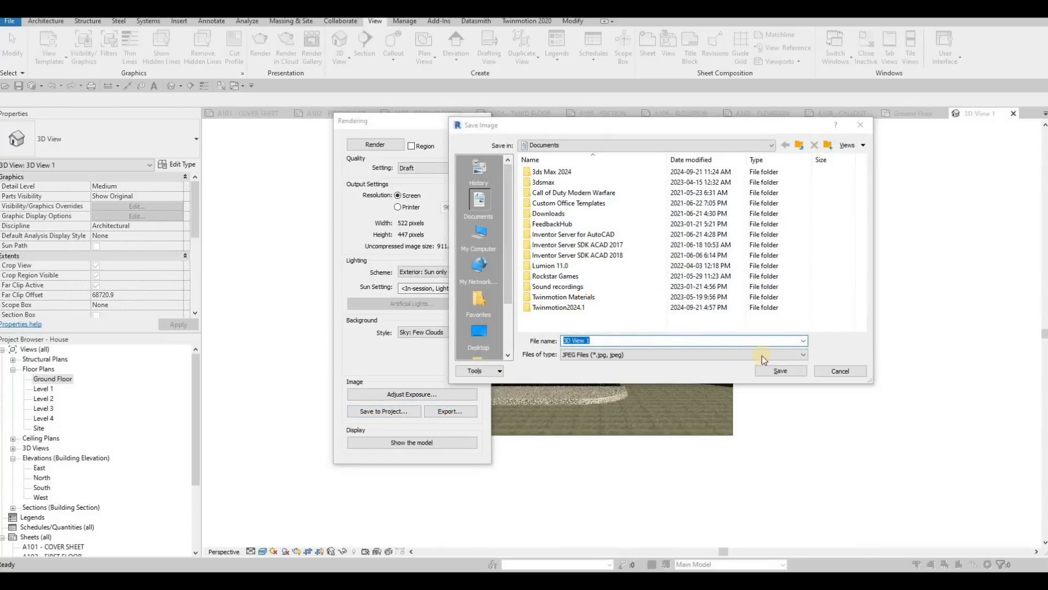
left_click(841, 368)
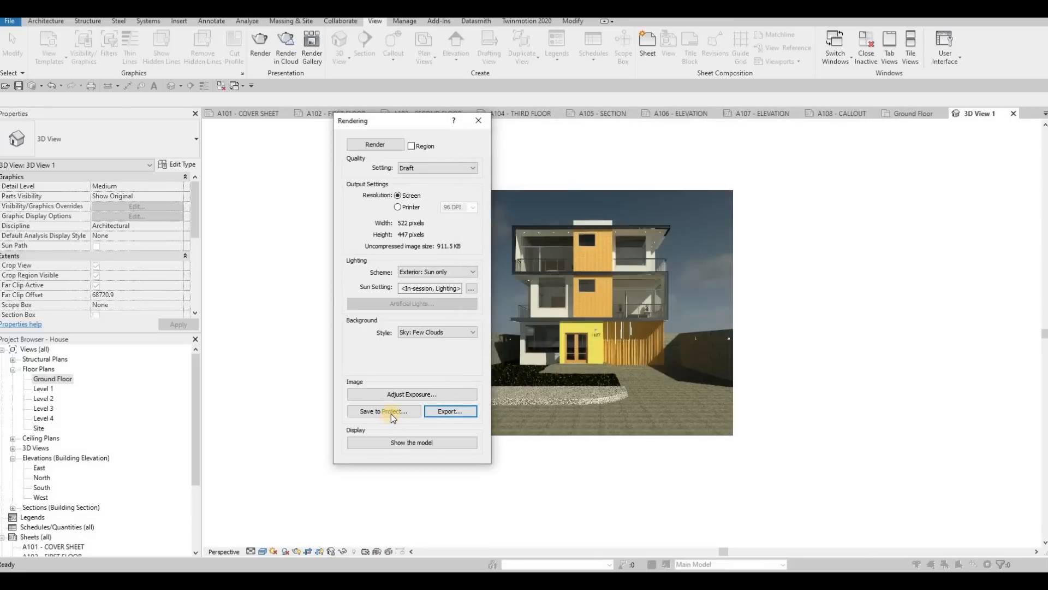
left_click(382, 411)
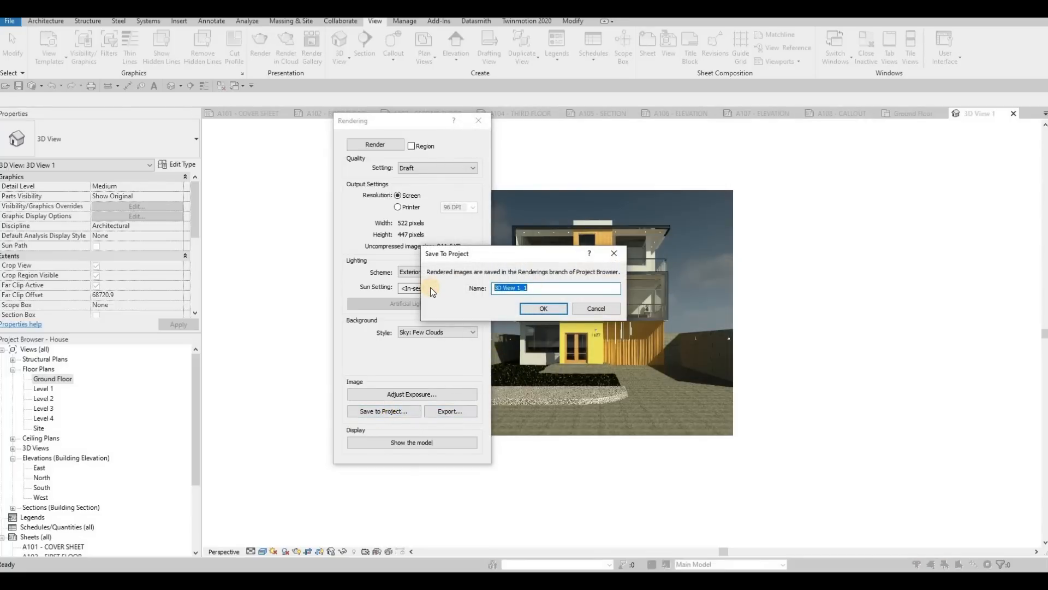
type("REN")
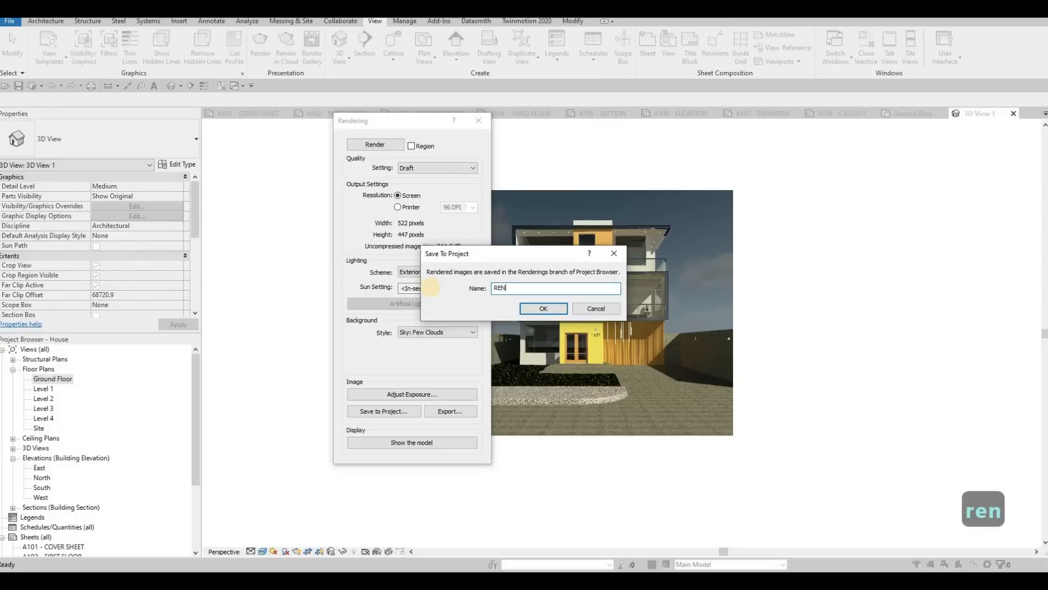
type("DER")
key("BackSpace")
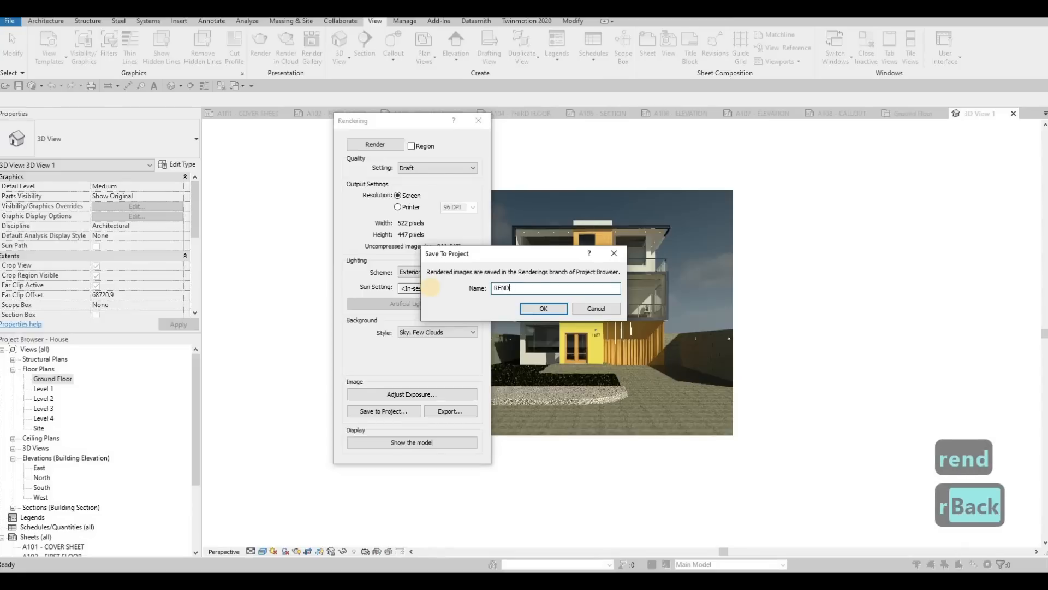
type("ER 1")
left_click(533, 309)
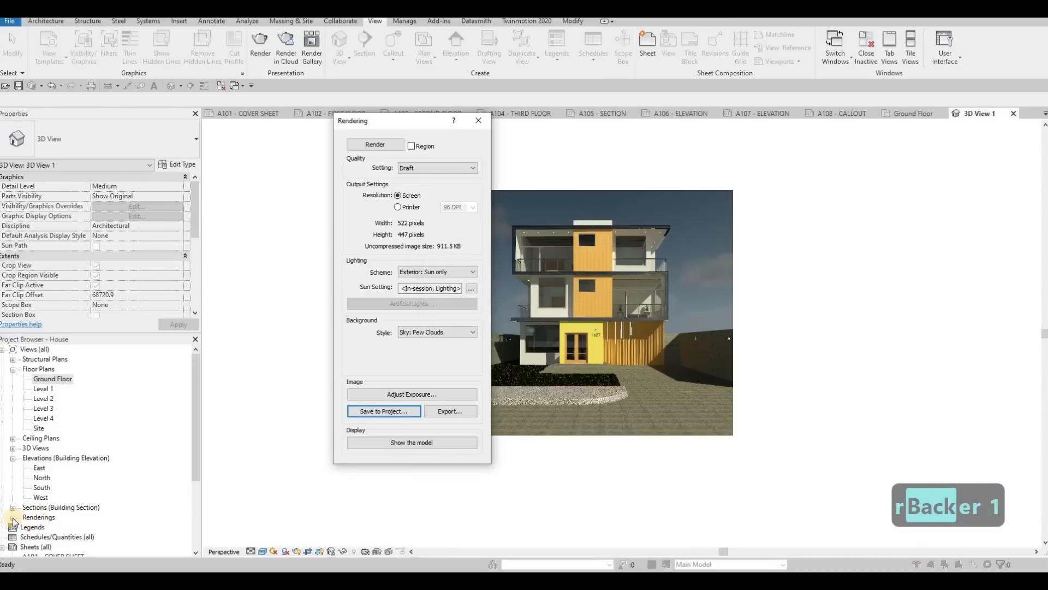
left_click(12, 517)
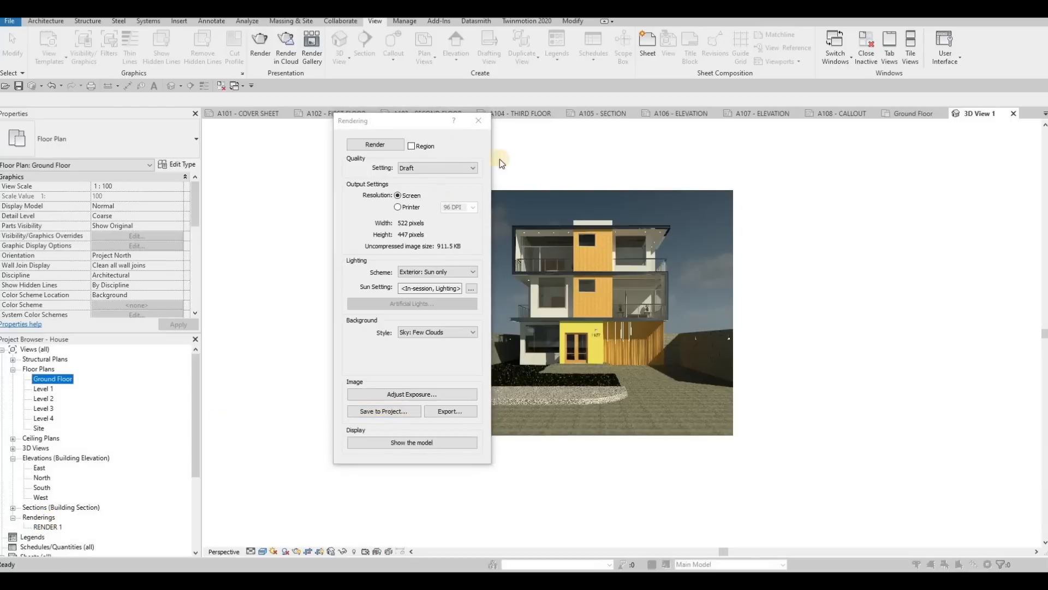
left_click(483, 116)
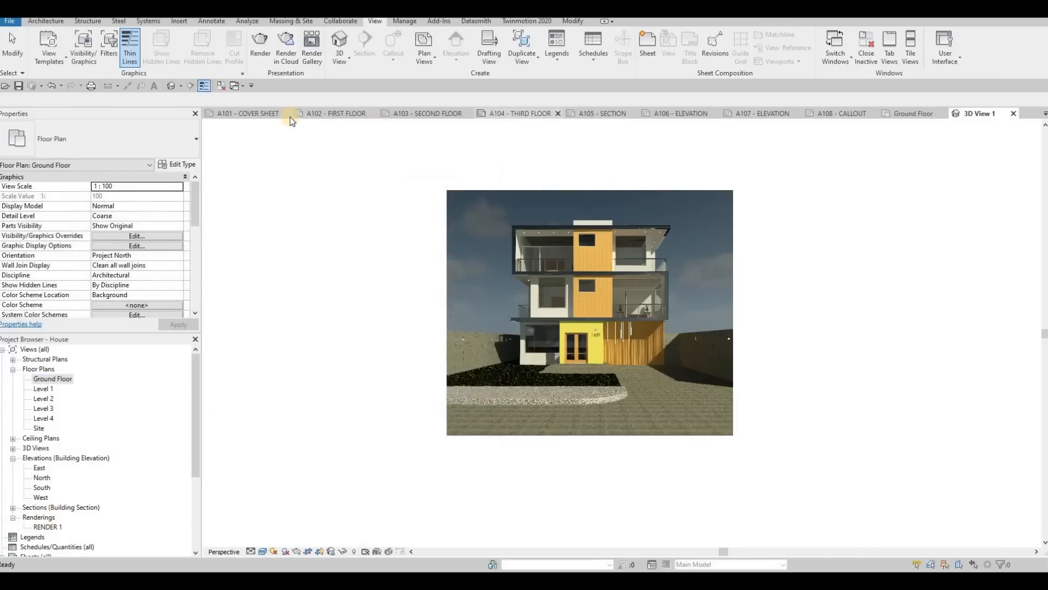
Step: Place the RENDER 1 rendering on the A101 - COVER SHEET and set its viewport type to No Title
left_click(245, 115)
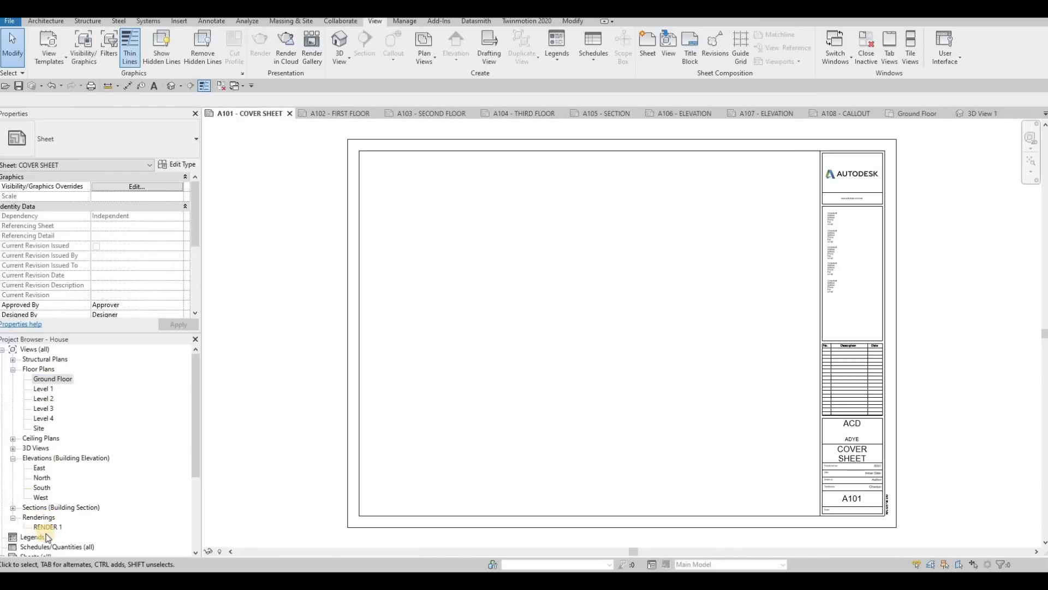
left_click(54, 527)
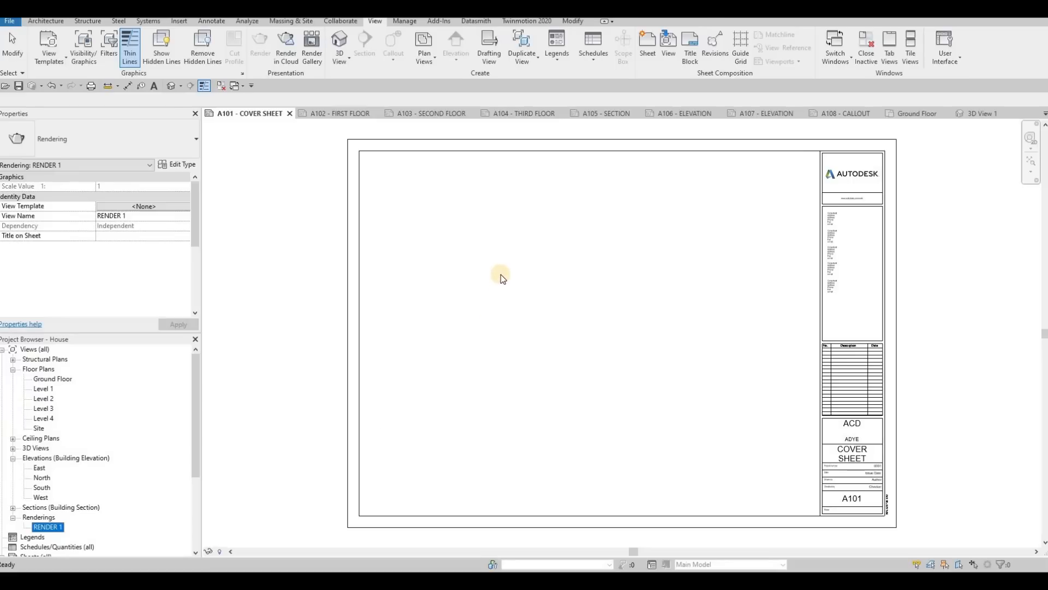
left_click(476, 230)
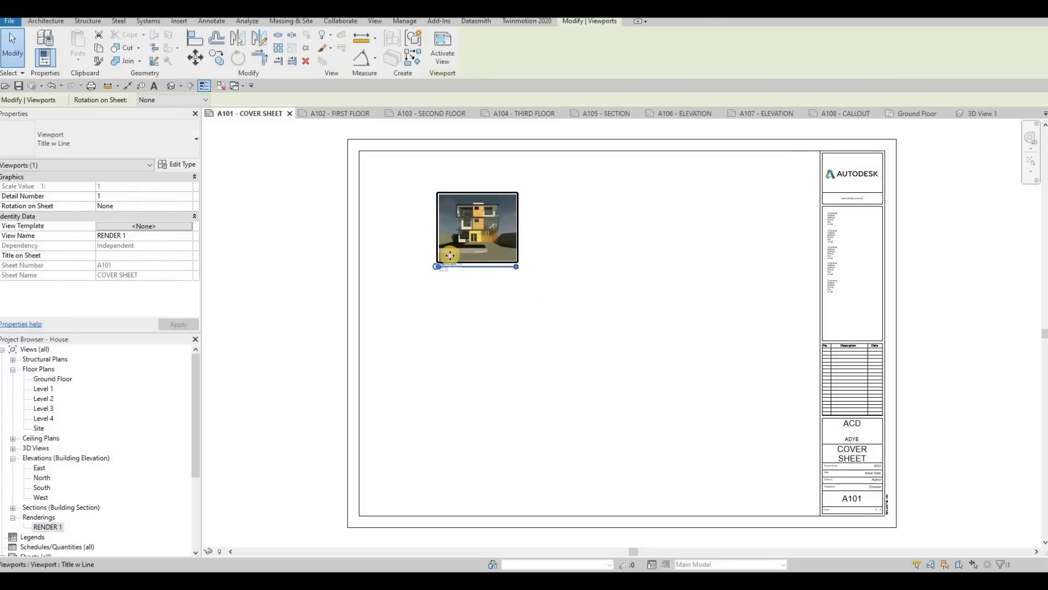
left_click(73, 146)
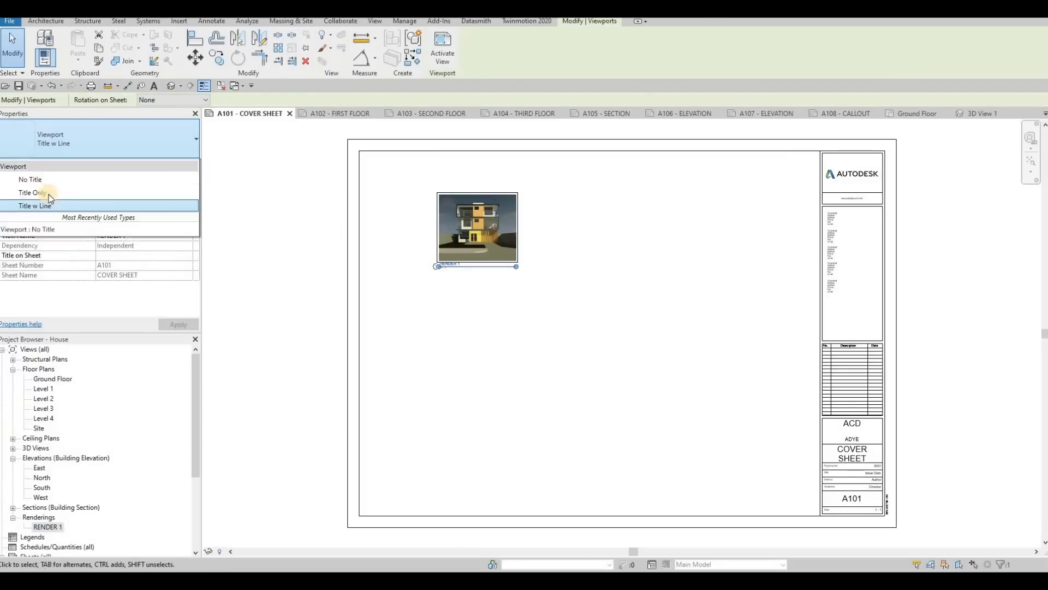
left_click(30, 179)
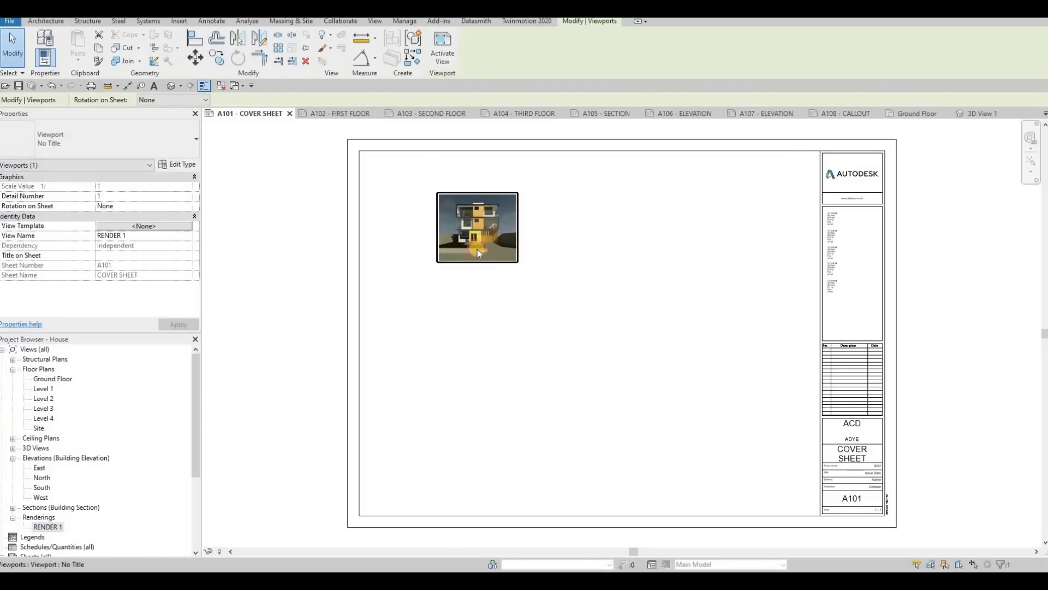
Step: Enlarge the rendering on the cover sheet to about 719 by 616 mm and position it near the upper-left corner of the title block frame
left_click(515, 259)
left_click_drag(515, 260, 708, 374)
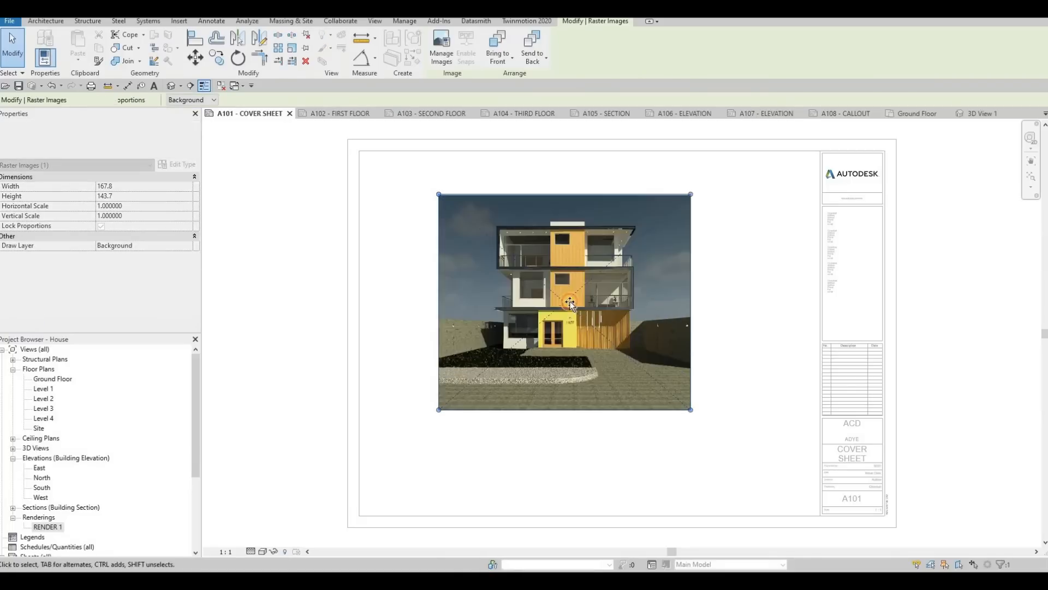
left_click_drag(569, 302, 504, 271)
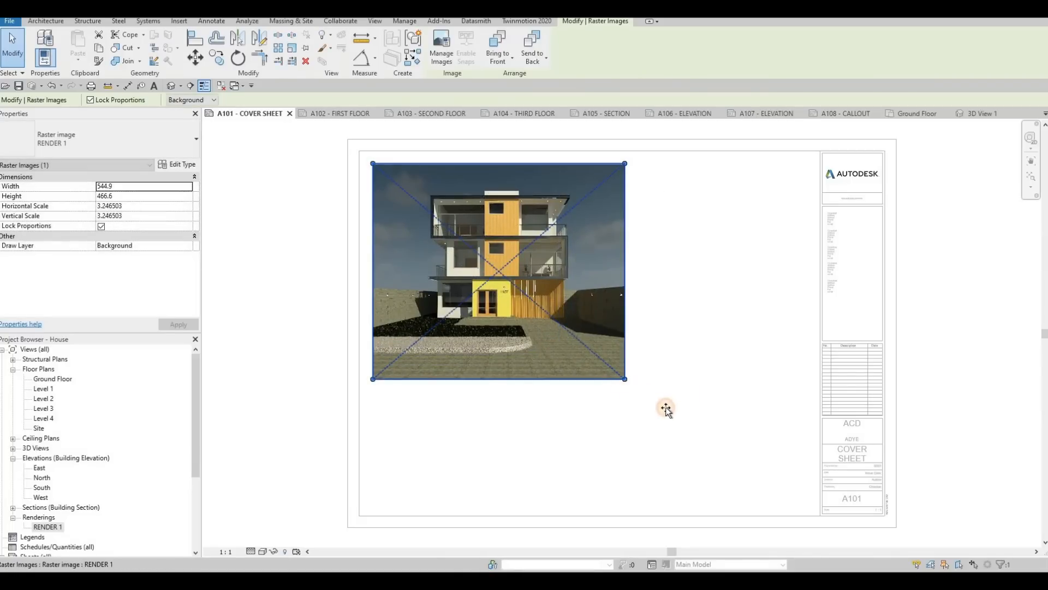
left_click_drag(625, 378, 729, 453)
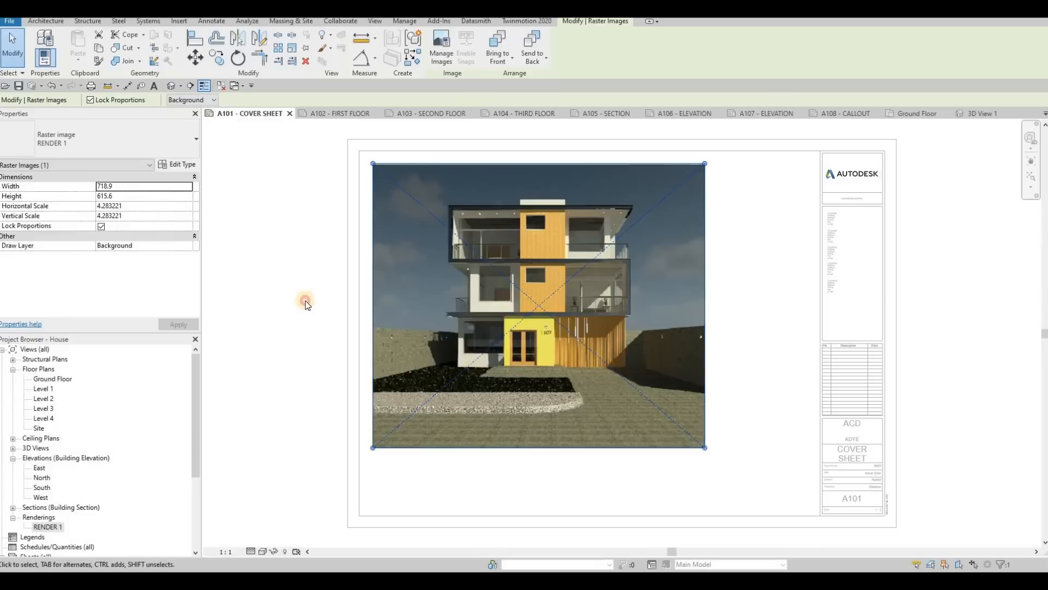
key("Escape")
scroll(604, 225, "down", 2)
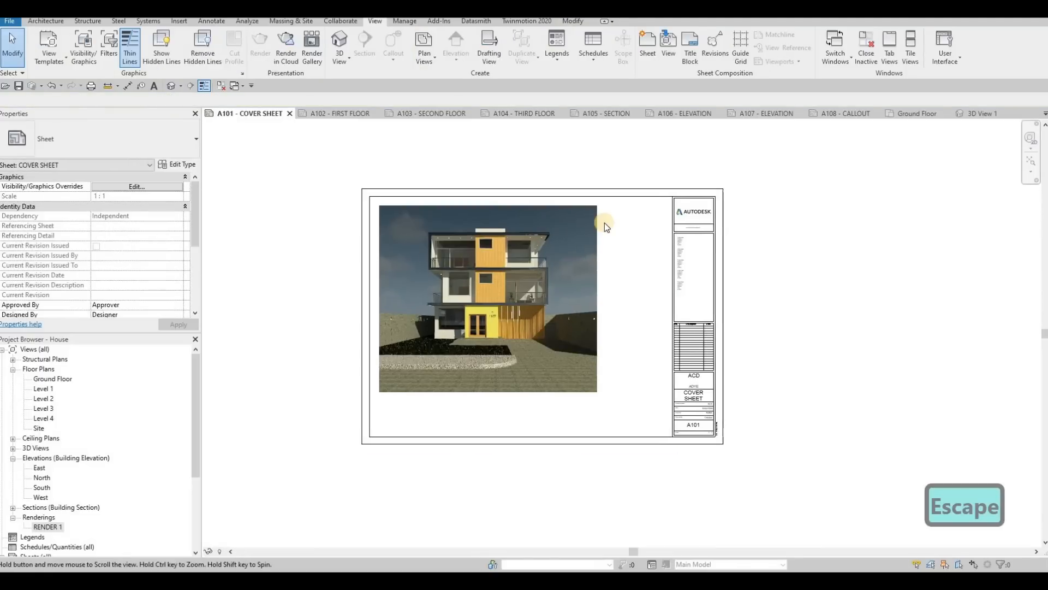
scroll(604, 226, "up", 2)
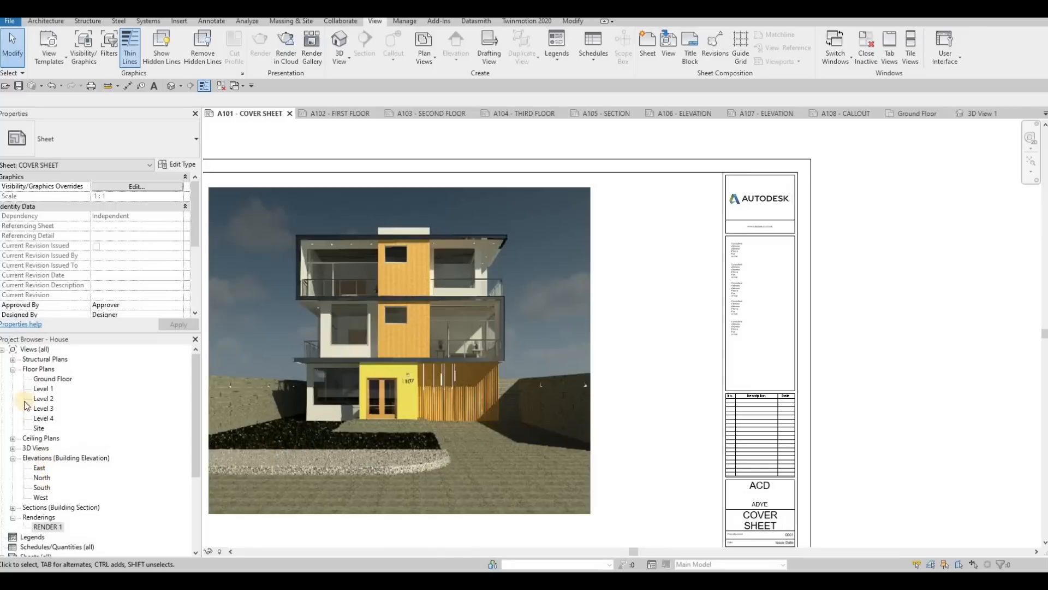
Step: Create a new sheet list schedule with the fields Sheet Number and Sheet Name, in that order
scroll(26, 529, "down", 1)
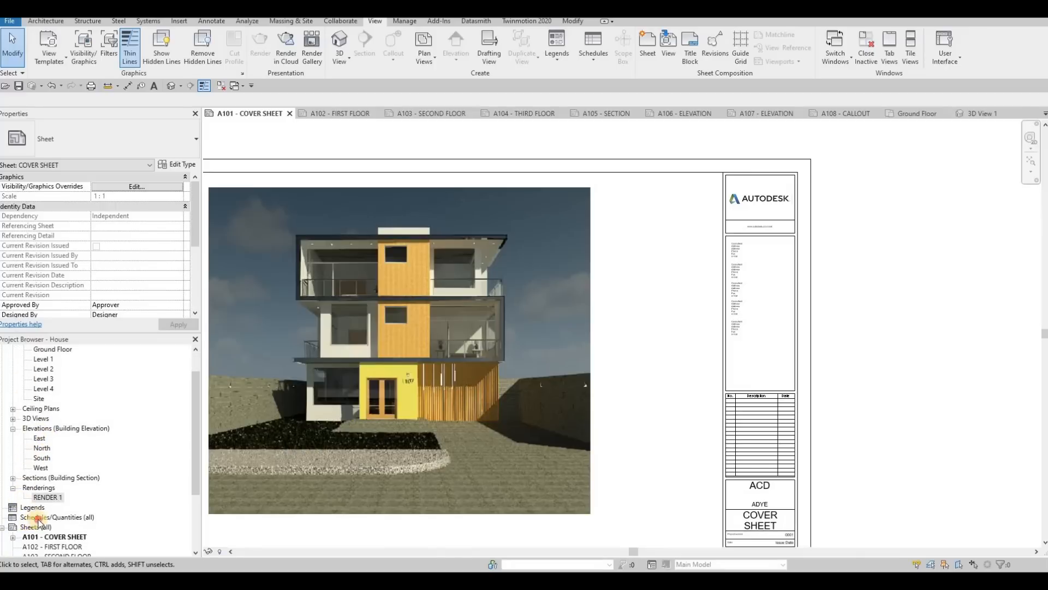
left_click(38, 519)
right_click(39, 518)
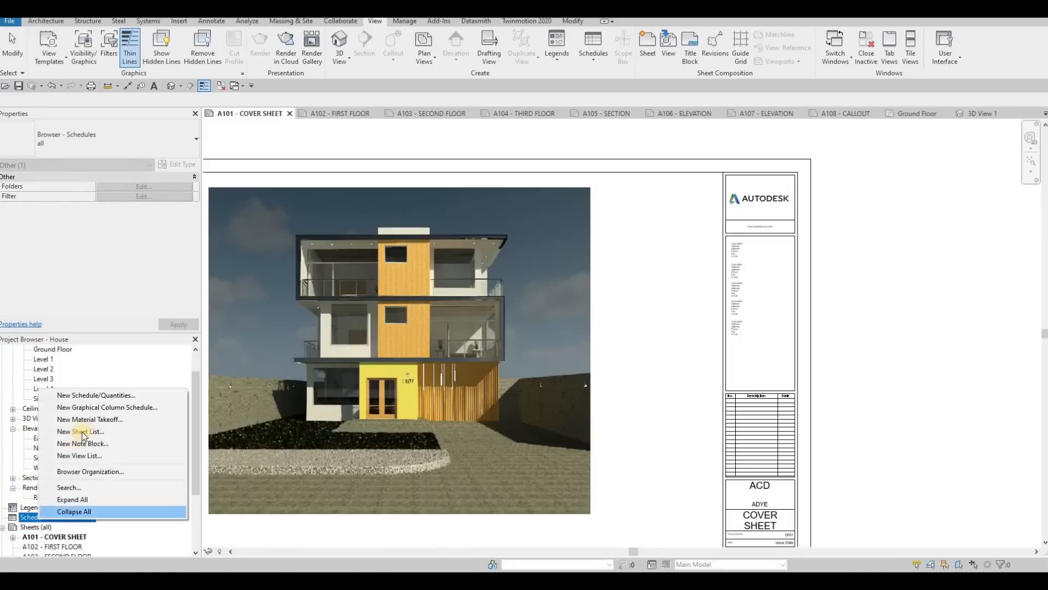
left_click(82, 431)
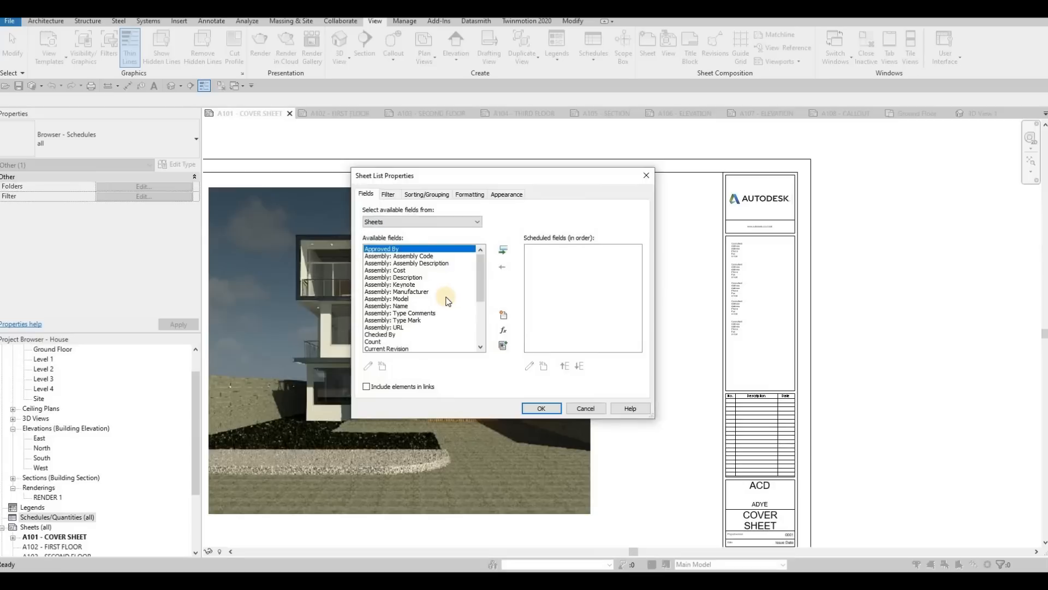
scroll(407, 325, "down", 5)
left_click(389, 341)
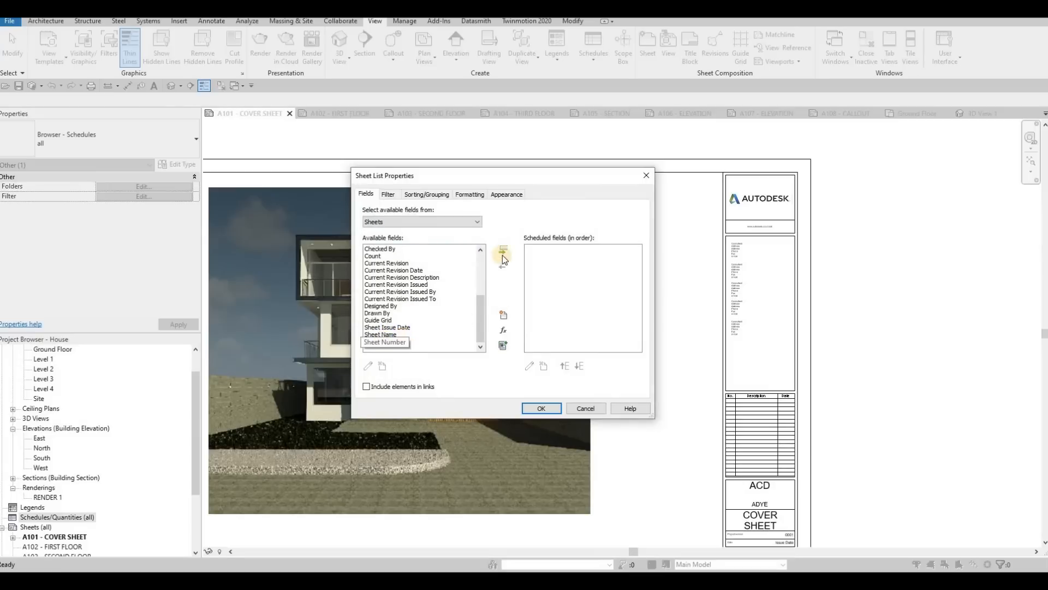
left_click(502, 251)
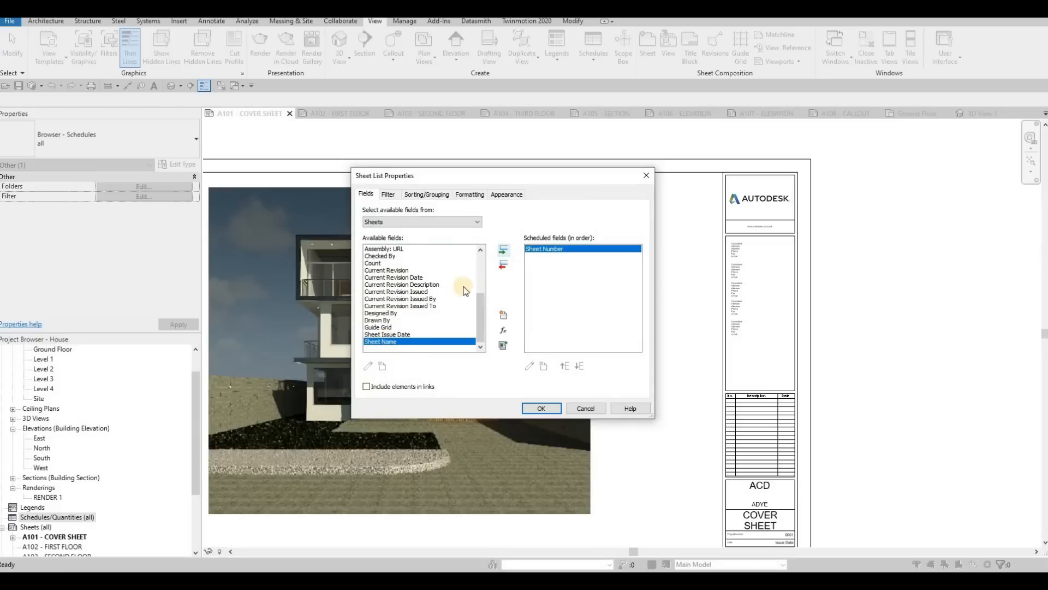
left_click(501, 252)
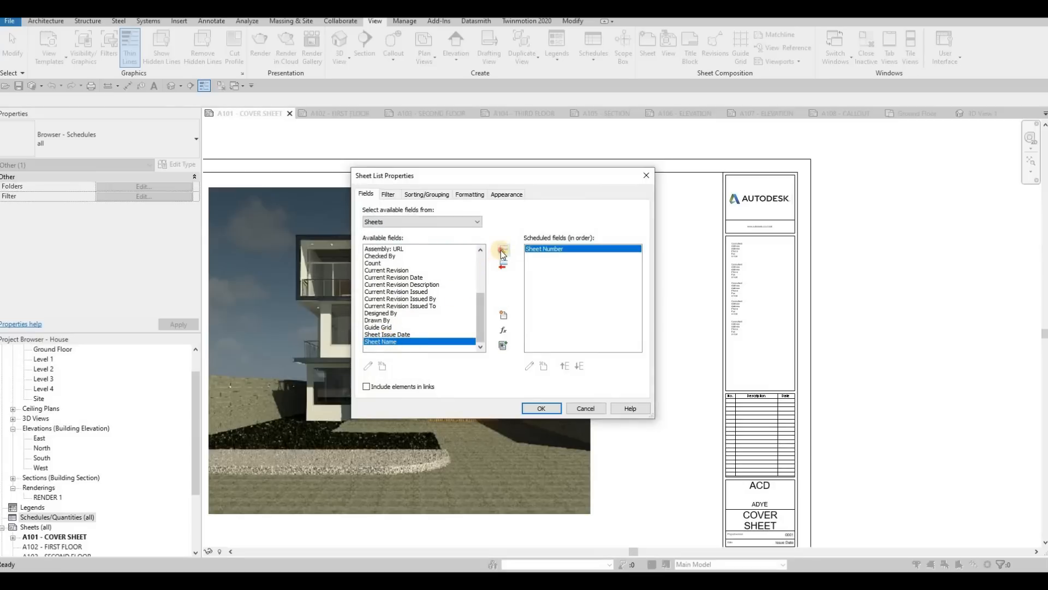
left_click(536, 406)
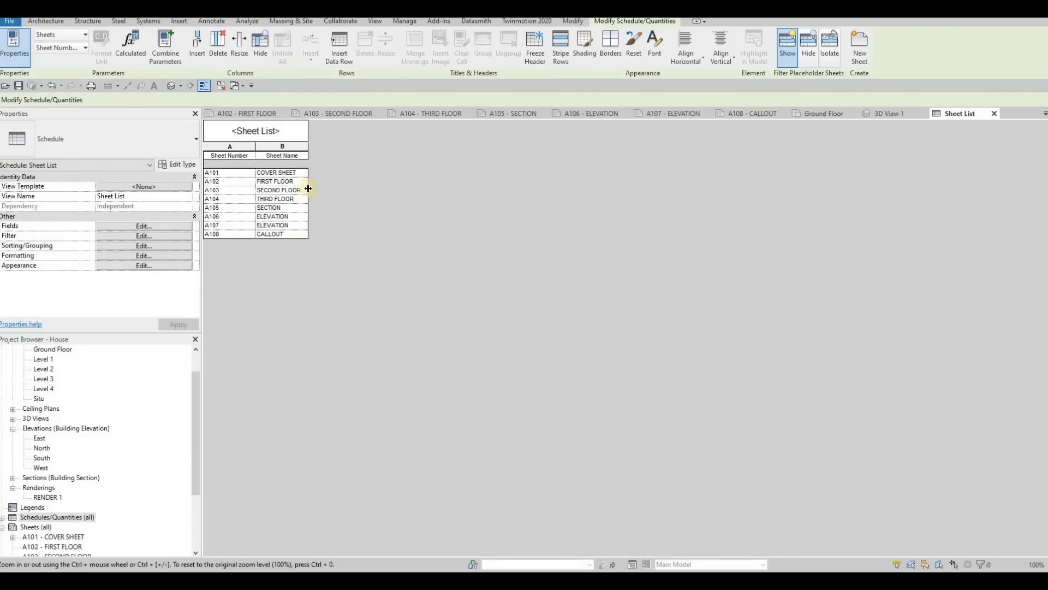
Step: Close the open 3D View 1 and Ground Floor views
left_click(263, 113)
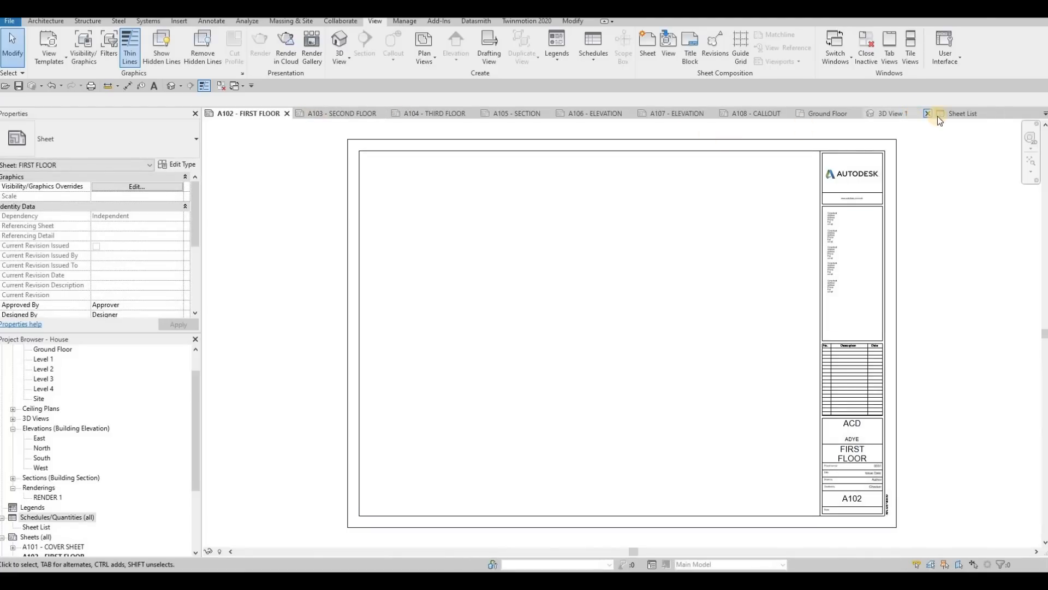
left_click(928, 113)
left_click(946, 114)
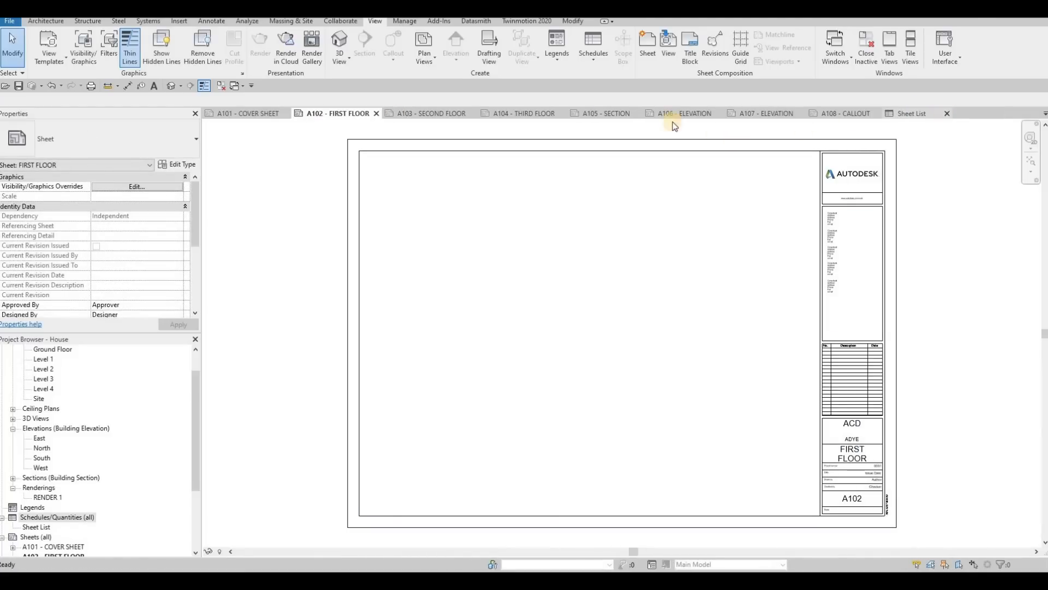
Step: Place the Sheet List on the A101 - COVER SHEET between the rendering and the title block, and widen its columns
left_click(273, 114)
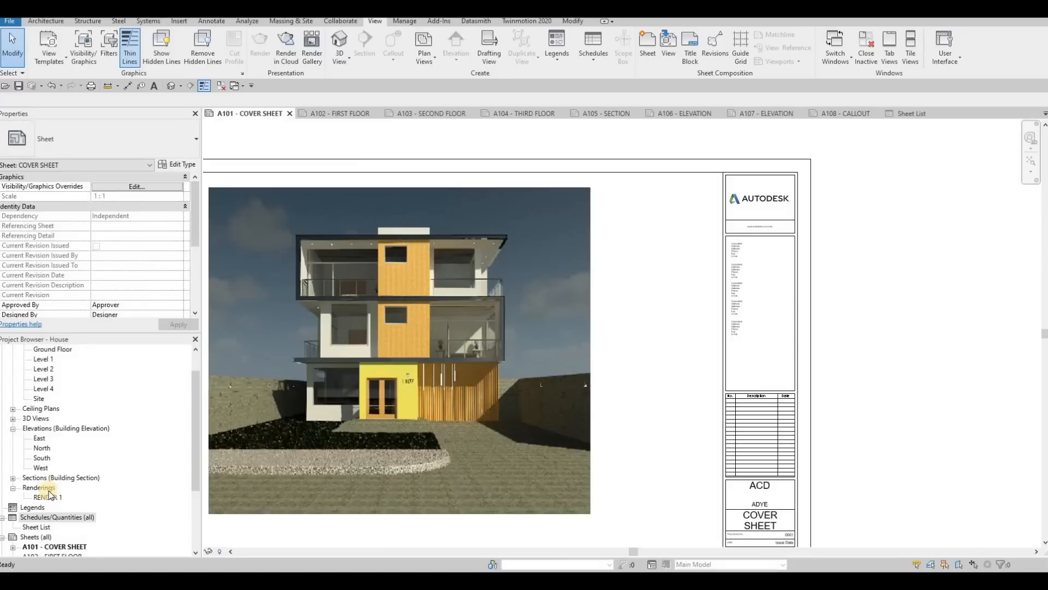
left_click(36, 527)
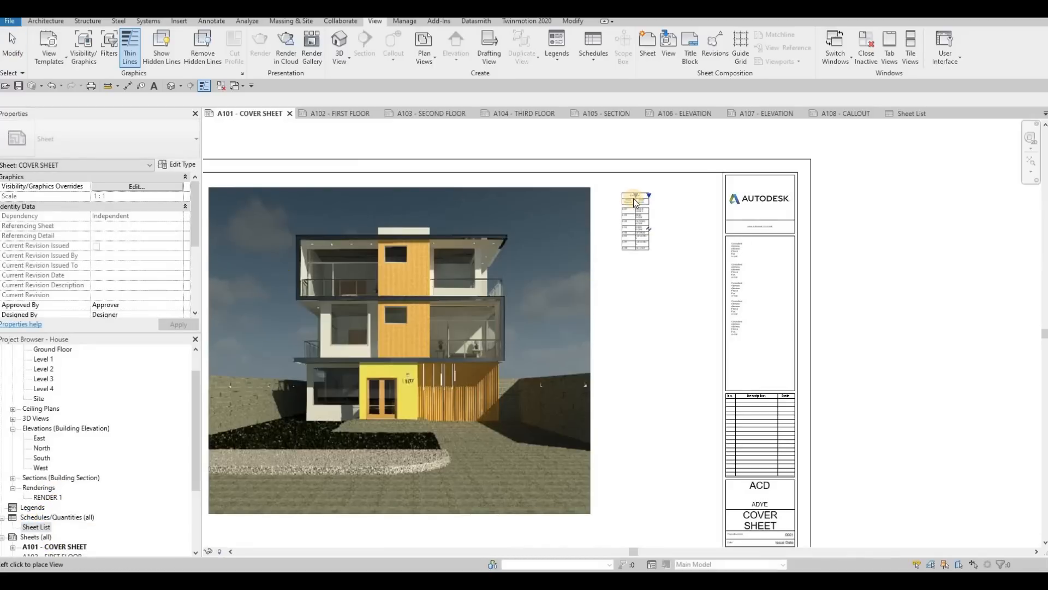
left_click(619, 191)
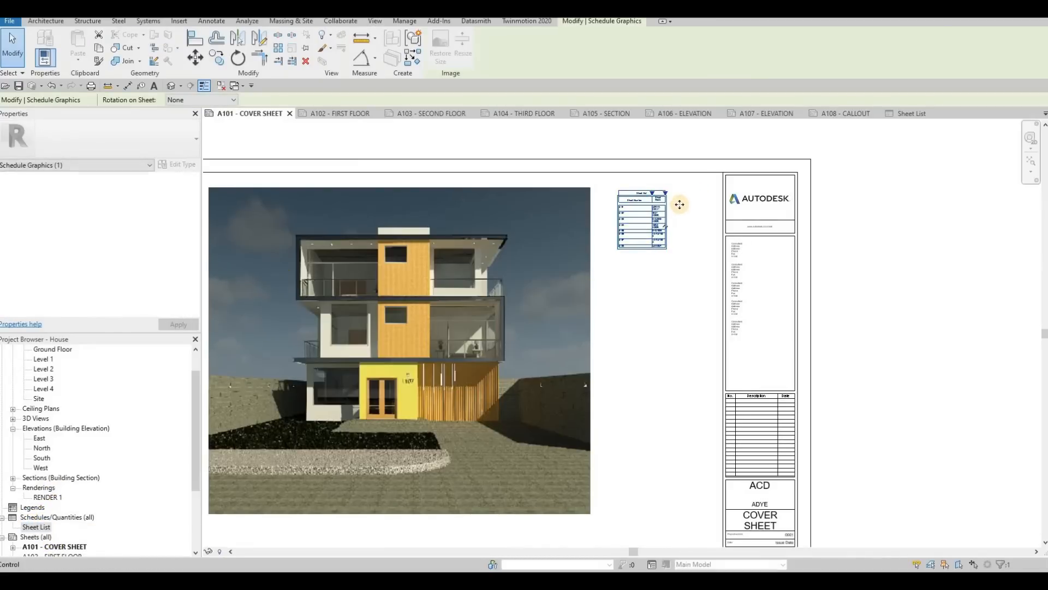
scroll(681, 204, "up", 3)
scroll(612, 210, "up", 2)
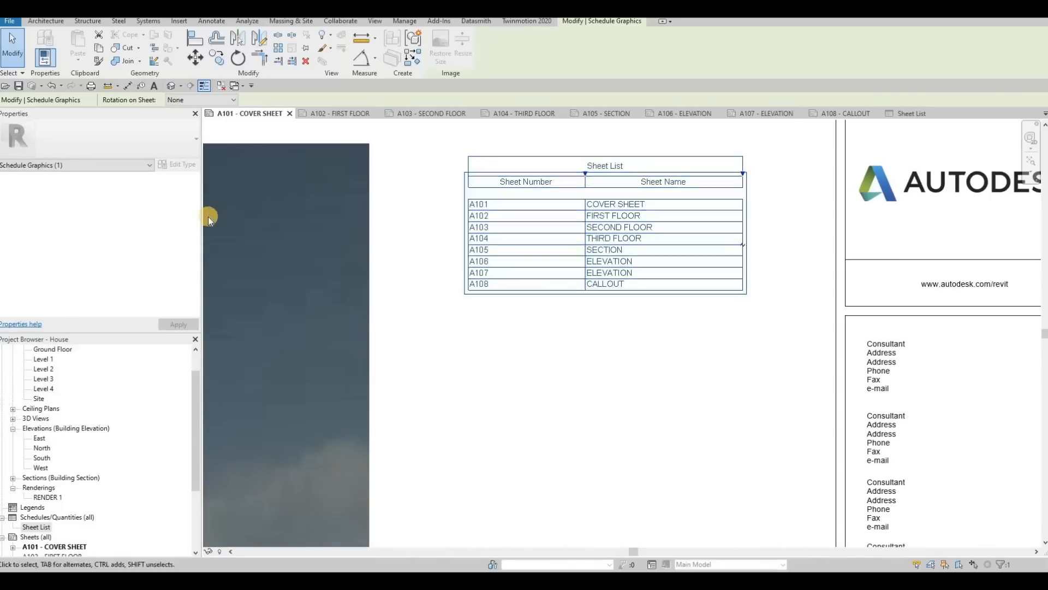
Step: In the Sheet List schedule's appearance settings, turn off the blank row before data and set the title text to 8mm Arial
double_click(36, 527)
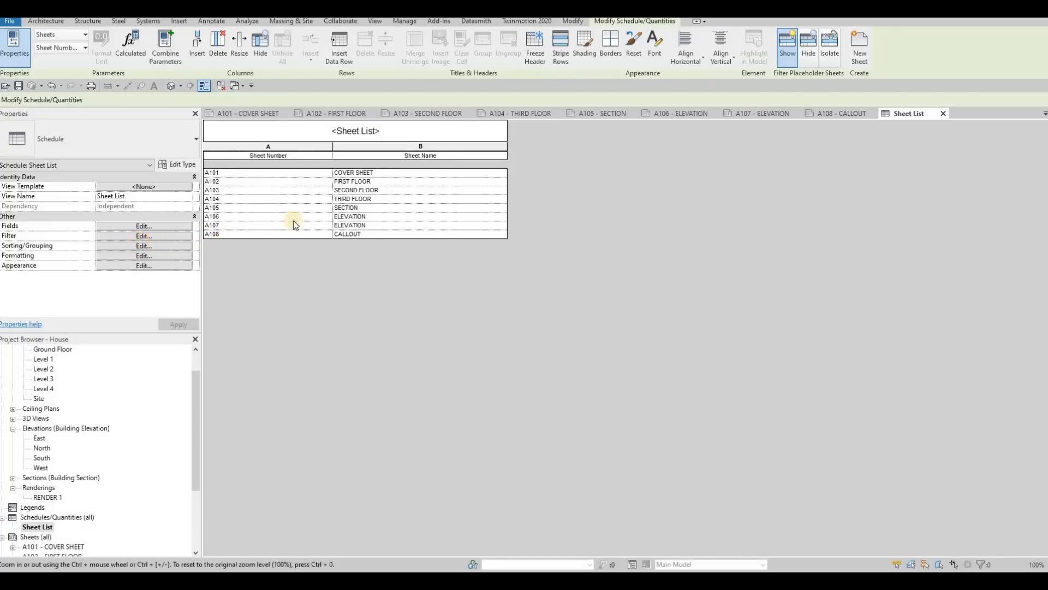
left_click(144, 236)
left_click(470, 194)
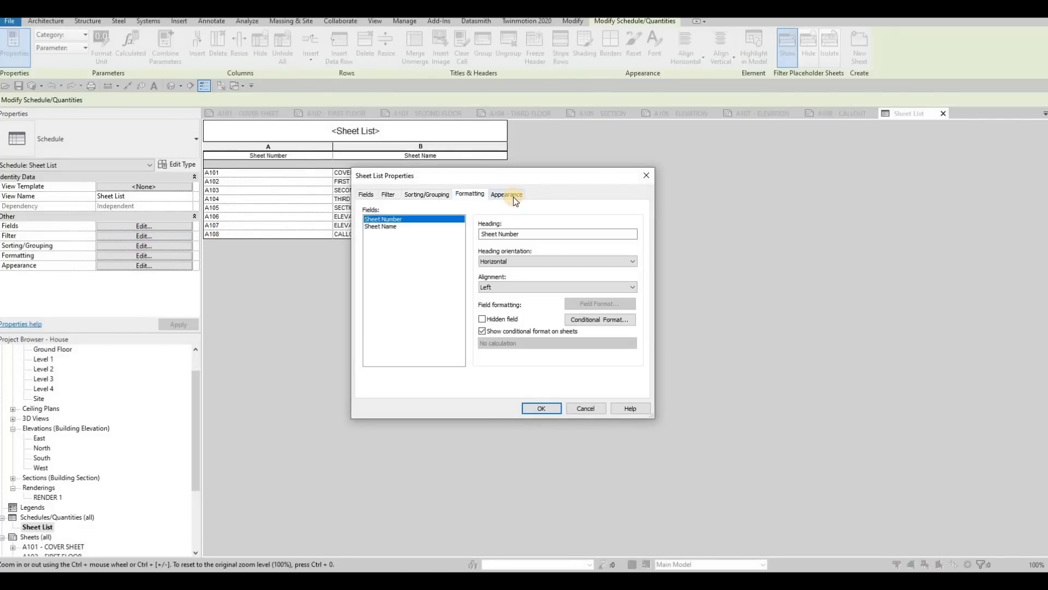
left_click(513, 195)
left_click_drag(540, 171, 705, 152)
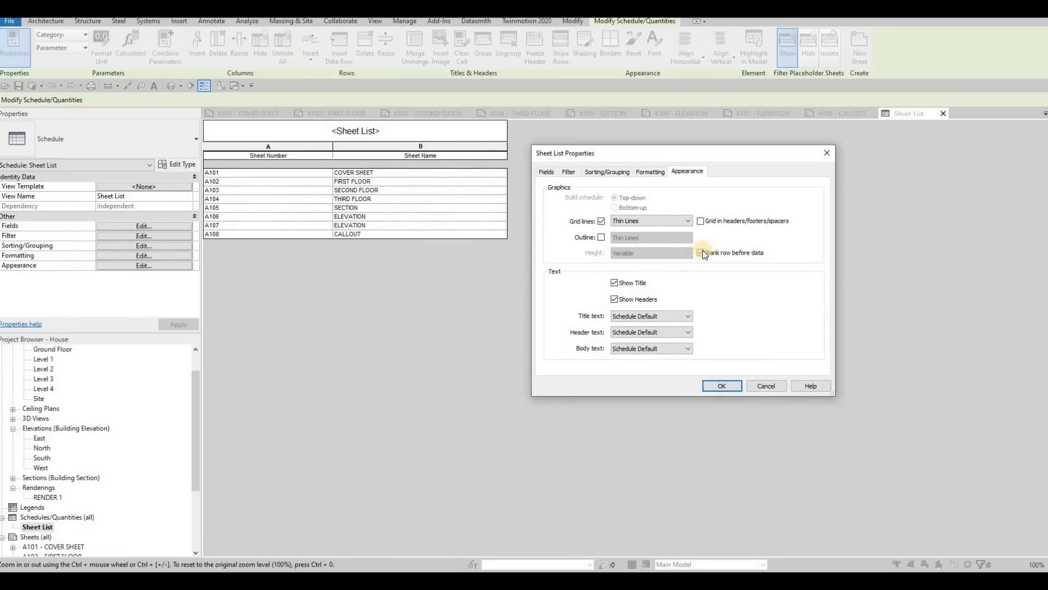
left_click(637, 319)
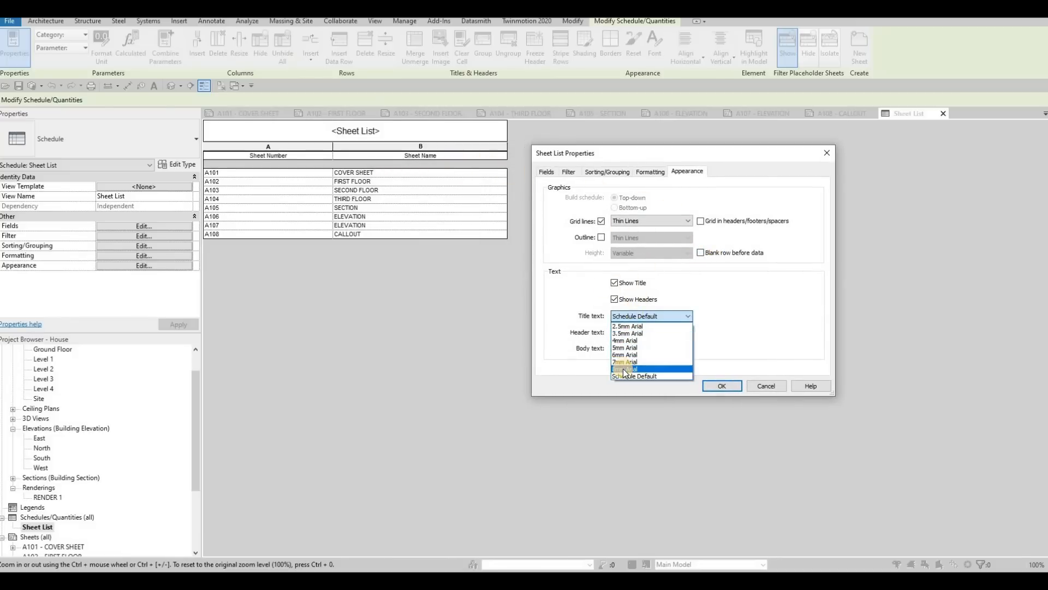
key("Return")
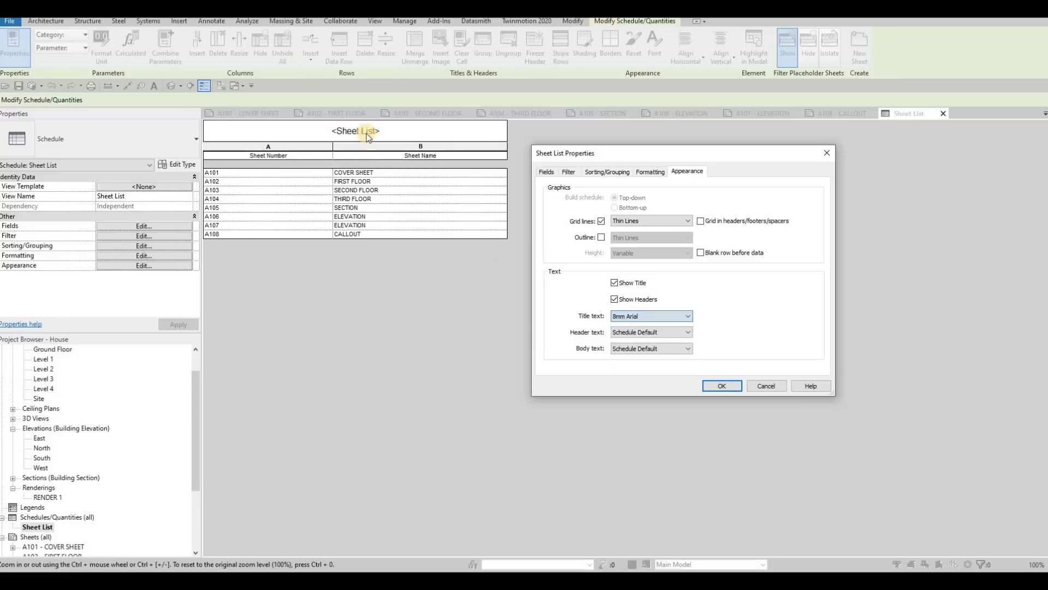
Step: Set the sheet list's header text to 6mm Arial and body text to 4mm Arial, and apply the appearance settings
left_click(637, 334)
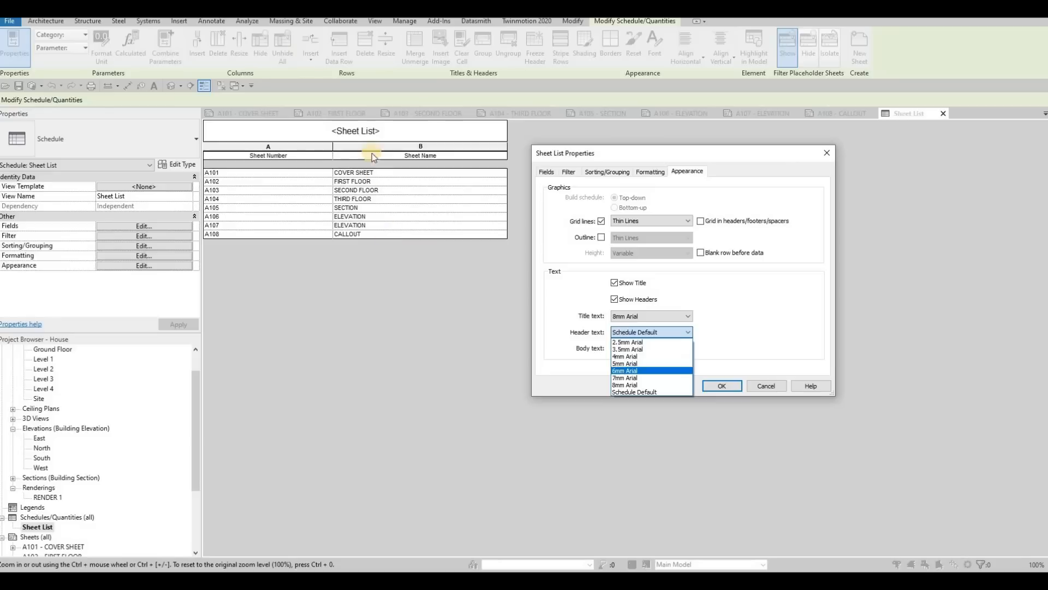
key("Return")
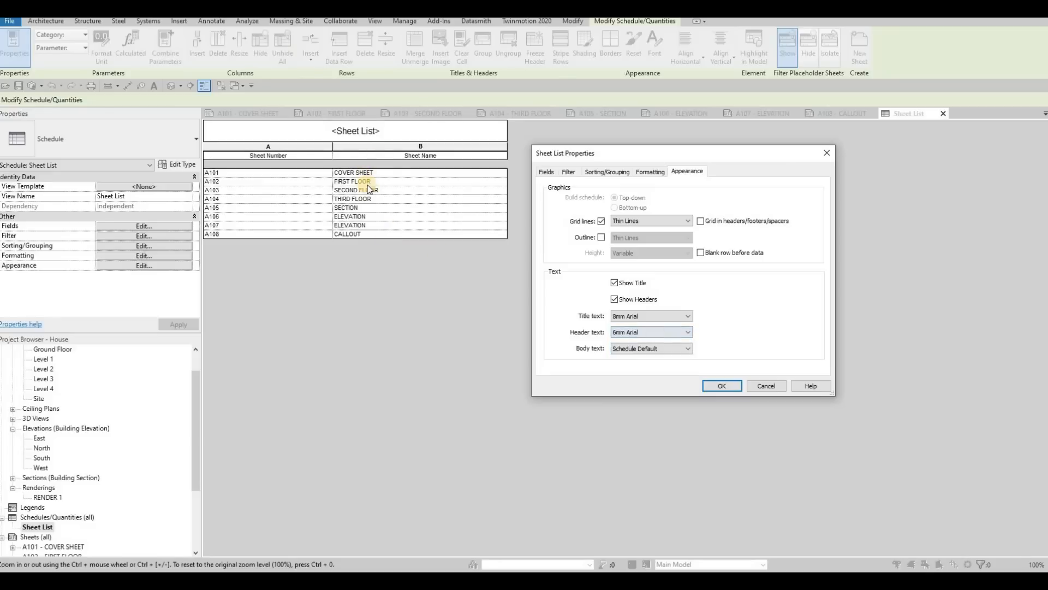
left_click(639, 347)
key("Down")
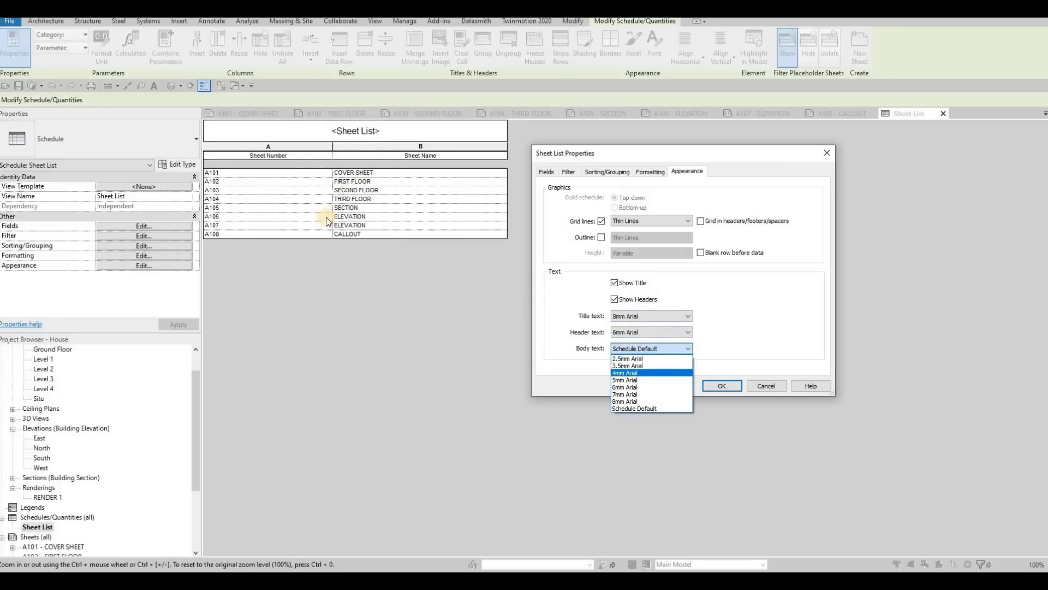
key("Return")
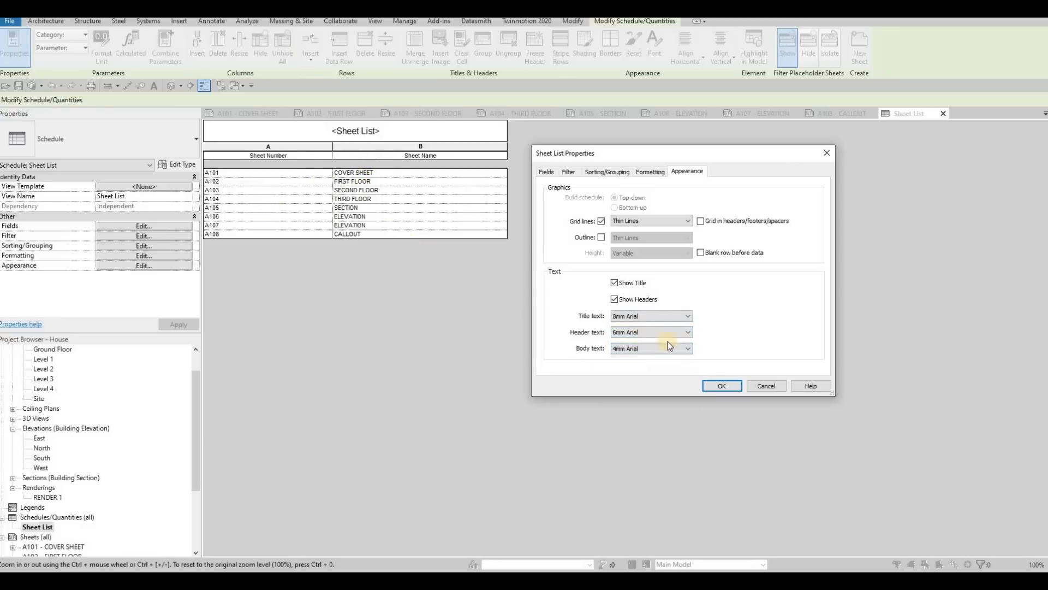
left_click(718, 385)
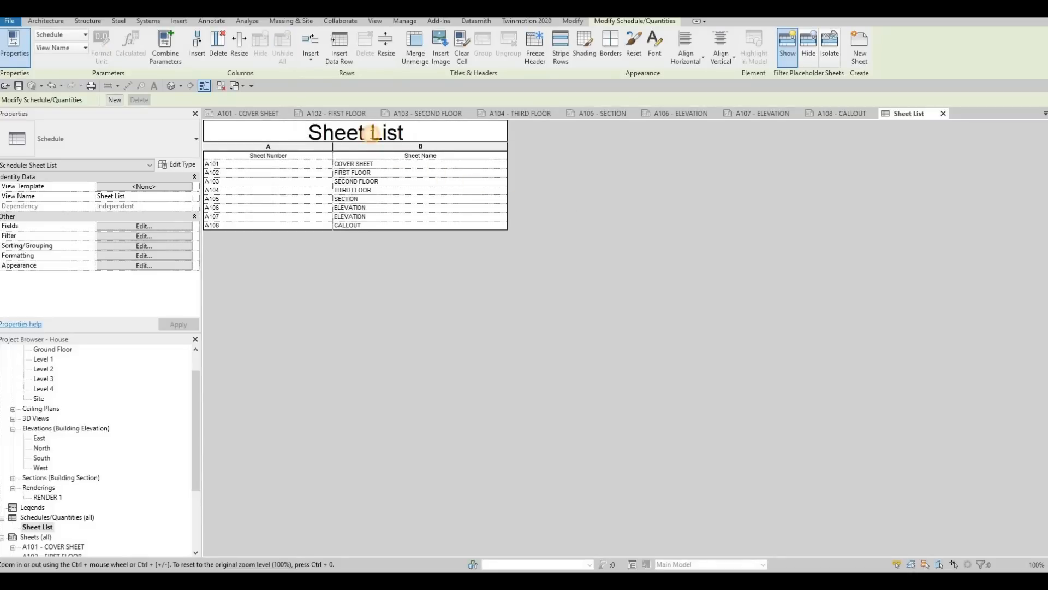
Step: Rename the sheet list's title to DRAWING LIST
key("ctrl+a")
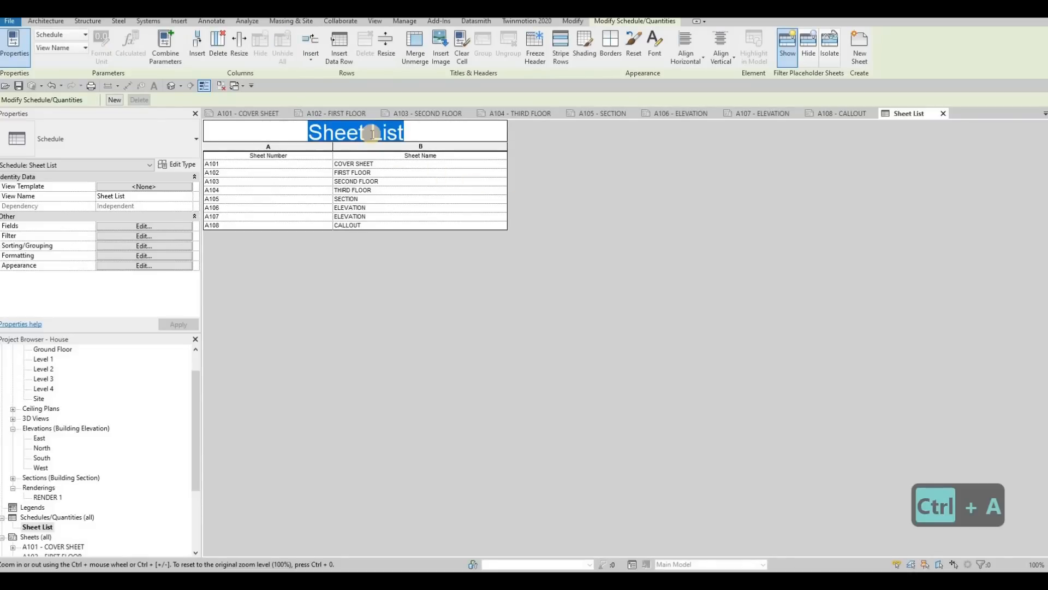
type("DRAWING")
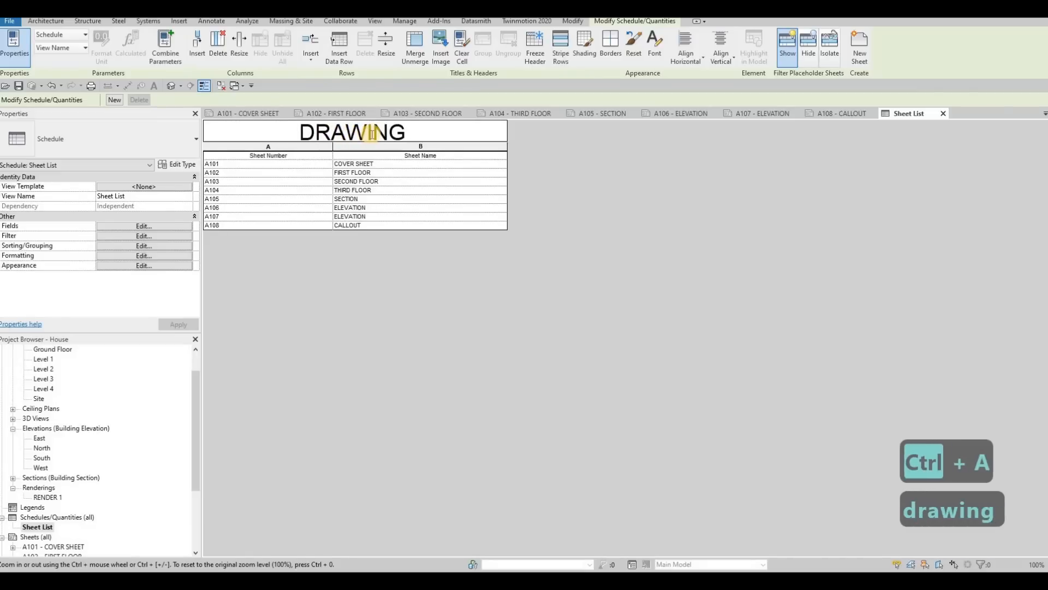
type(" LIST")
left_click(632, 316)
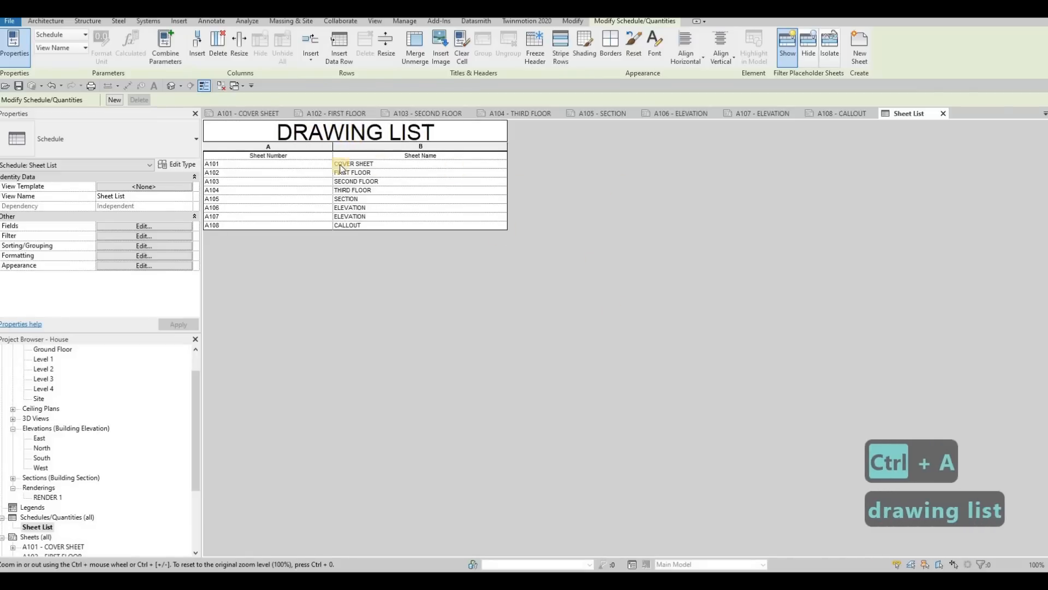
Step: On the A101 - COVER SHEET, widen both columns of the drawing list and reposition it between the rendering and the title block
left_click(254, 117)
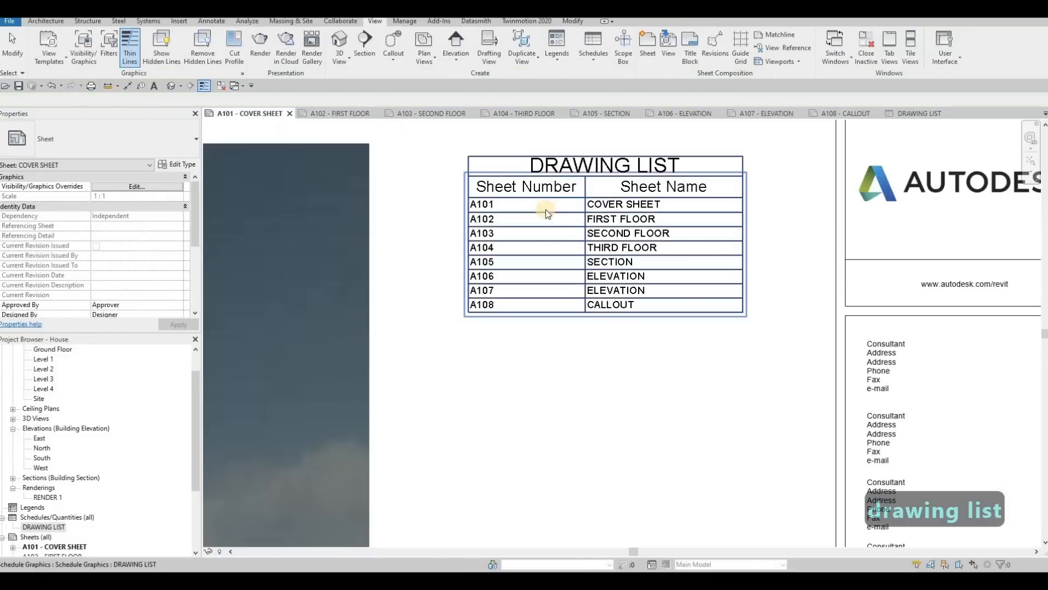
left_click(592, 182)
left_click_drag(584, 173, 602, 180)
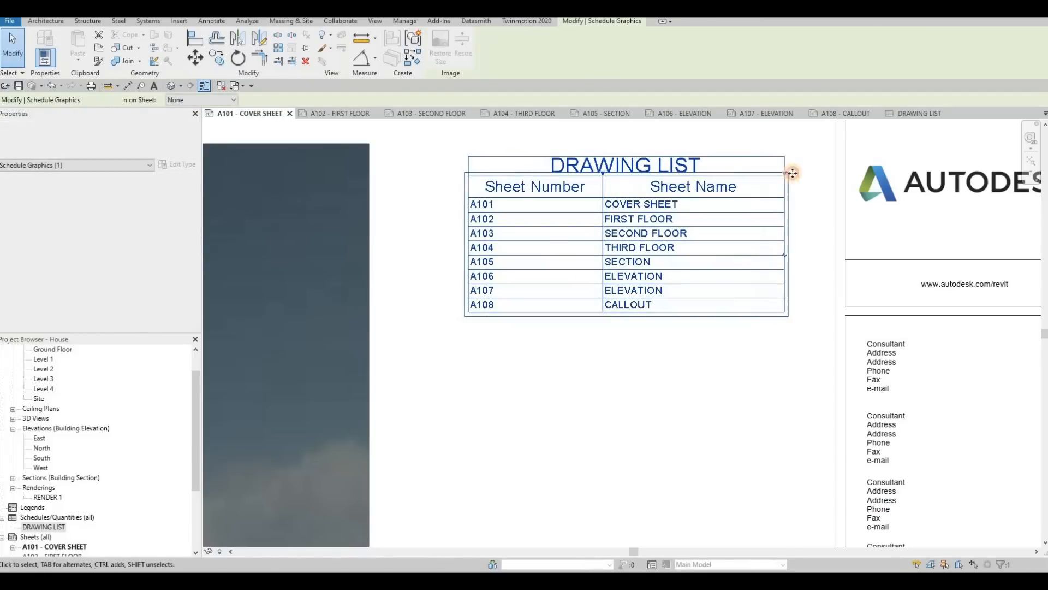
scroll(660, 226, "down", 1)
left_click_drag(673, 244, 653, 235)
middle_click_drag(670, 267, 795, 238)
key("Escape")
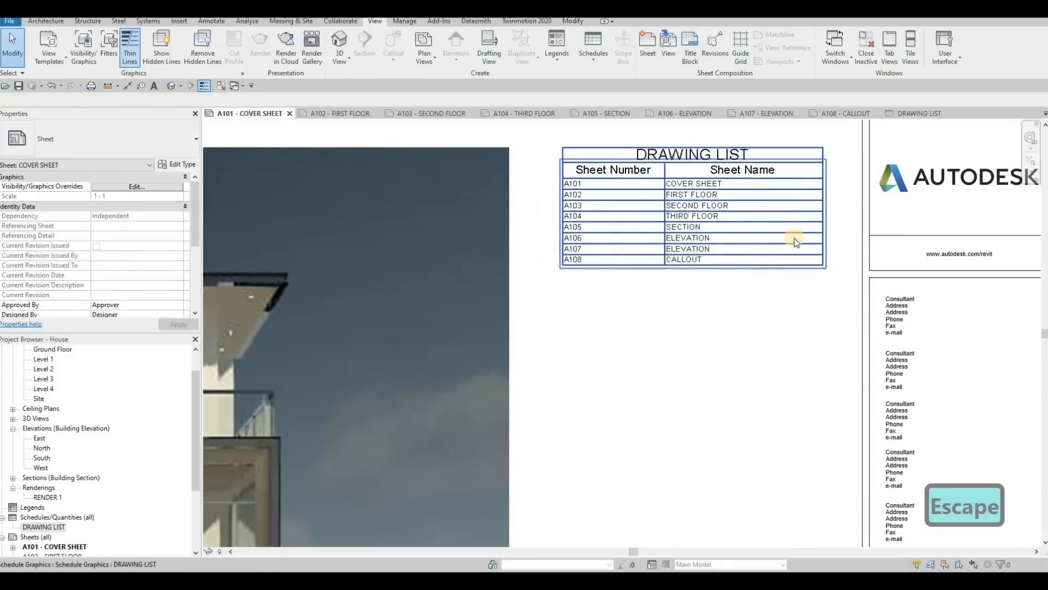
Step: Check the cover sheet layout and close the A101 - COVER SHEET and DRAWING LIST views
scroll(712, 264, "down", 1)
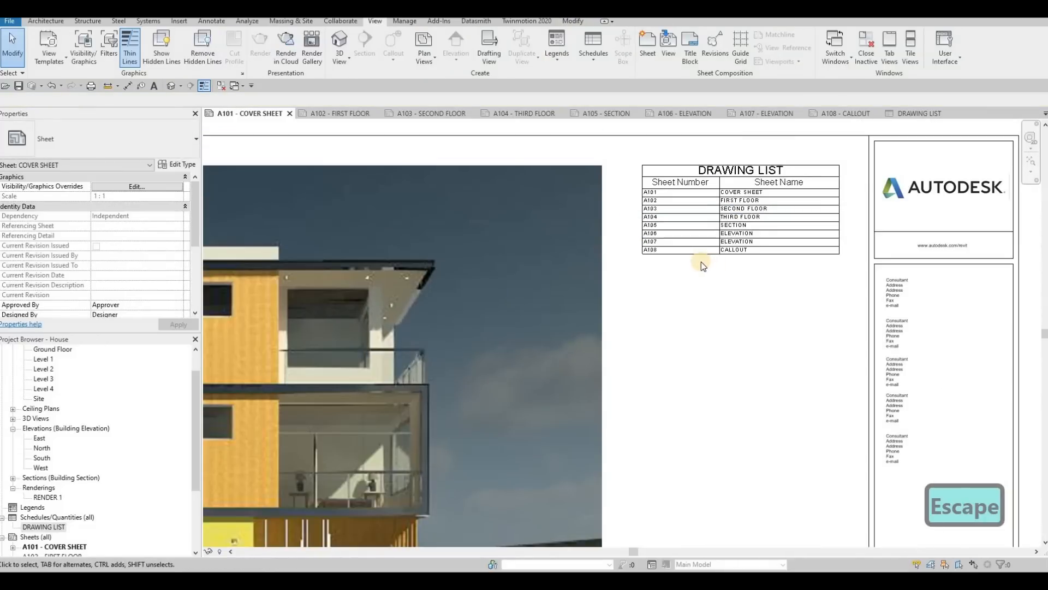
scroll(661, 193, "up", 3)
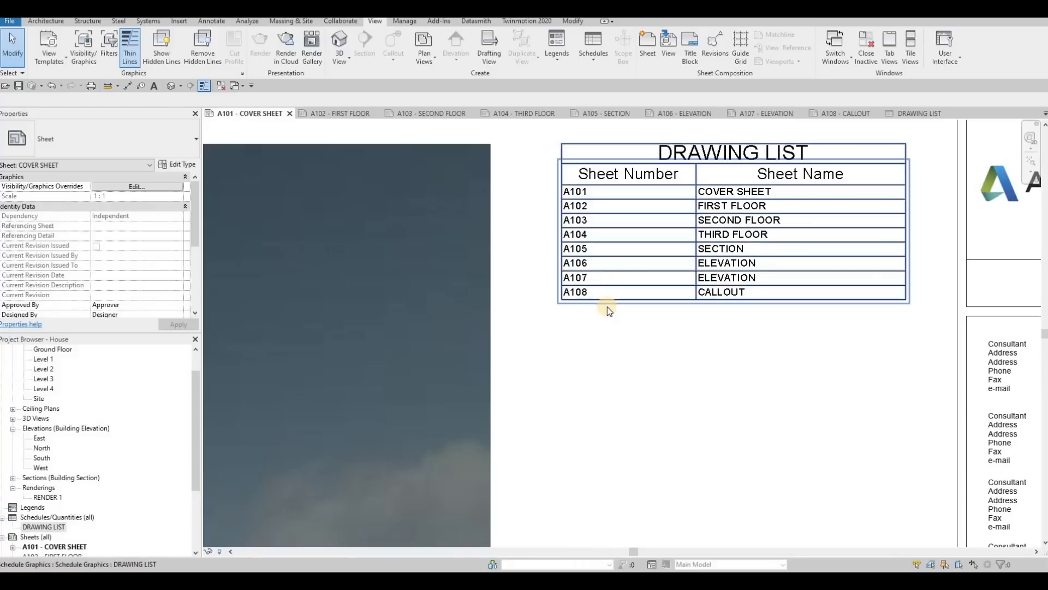
scroll(655, 275, "down", 4)
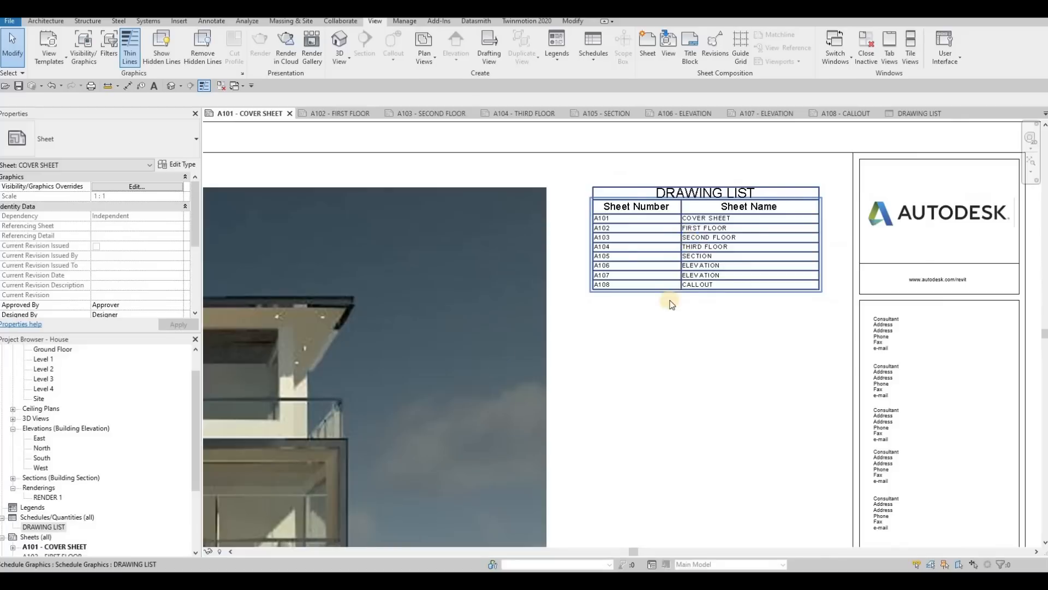
key("Escape")
scroll(744, 227, "down", 2)
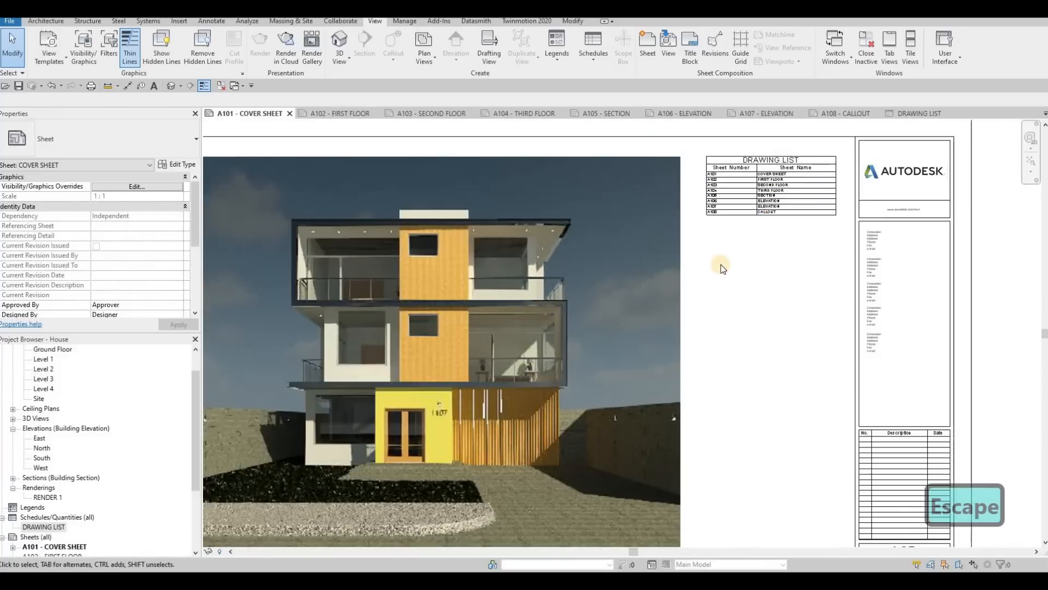
scroll(720, 265, "down", 3)
middle_click_drag(732, 294, 725, 292)
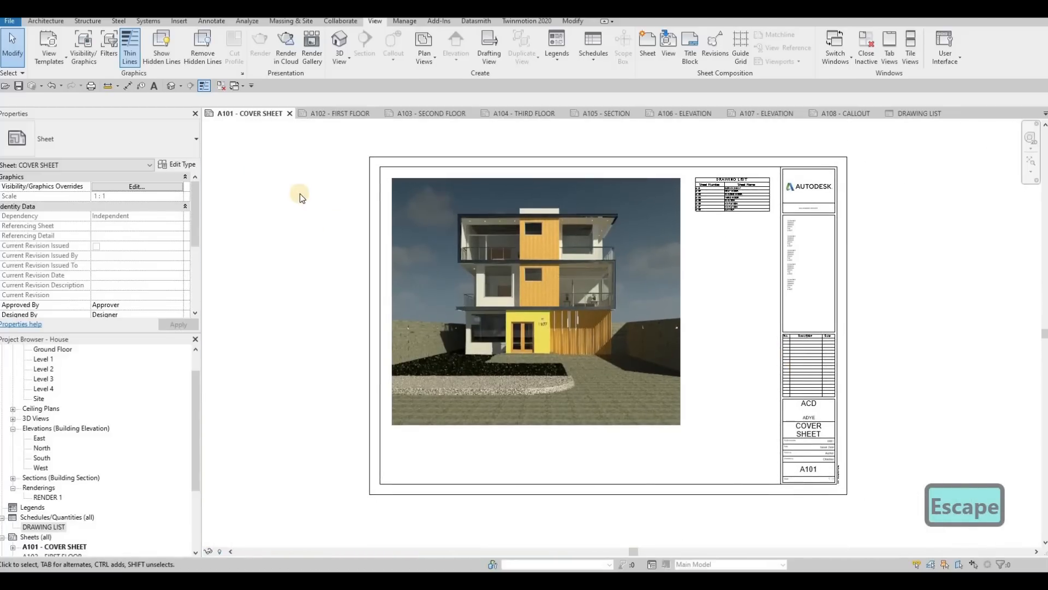
left_click(290, 114)
left_click(859, 113)
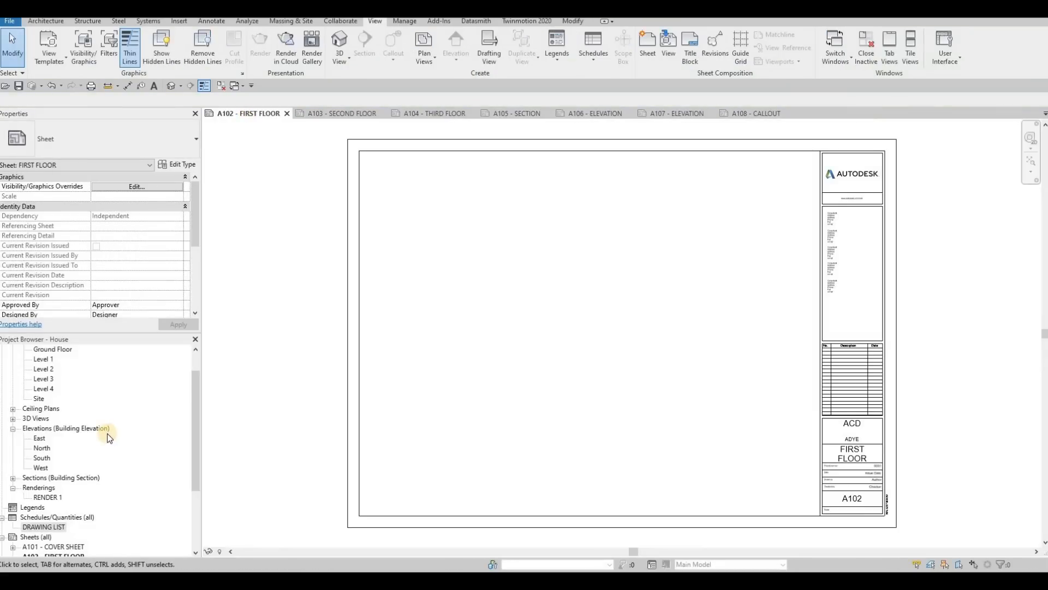
Step: Place the Level 1 floor plan on the A102 - FIRST FLOOR sheet, roughly centred in the drawing area
scroll(91, 404, "up", 1)
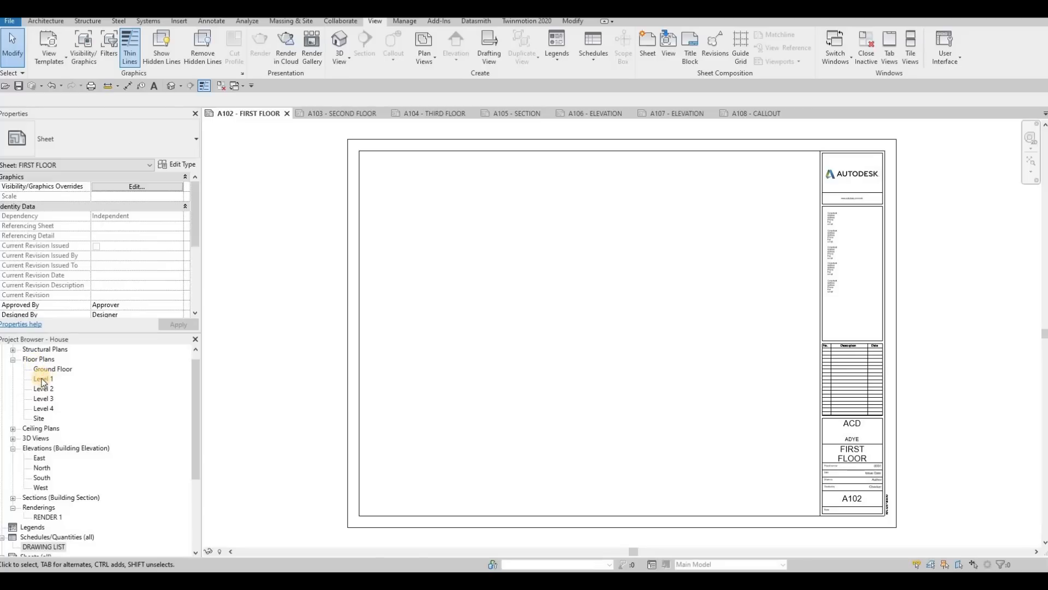
left_click_drag(43, 380, 427, 335)
left_click_drag(512, 313, 562, 297)
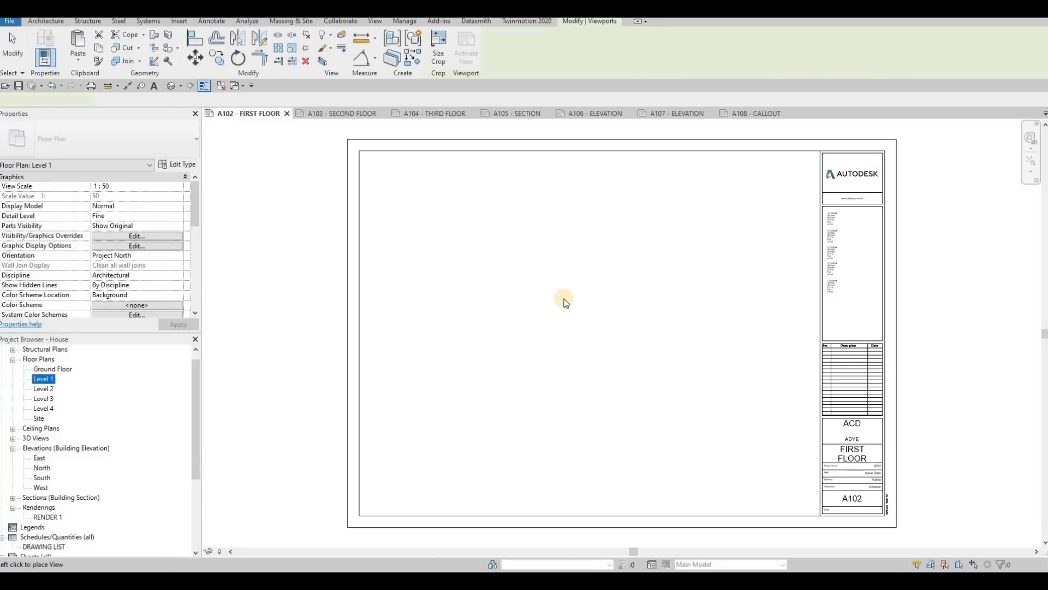
scroll(555, 337, "down", 1)
left_click(549, 340)
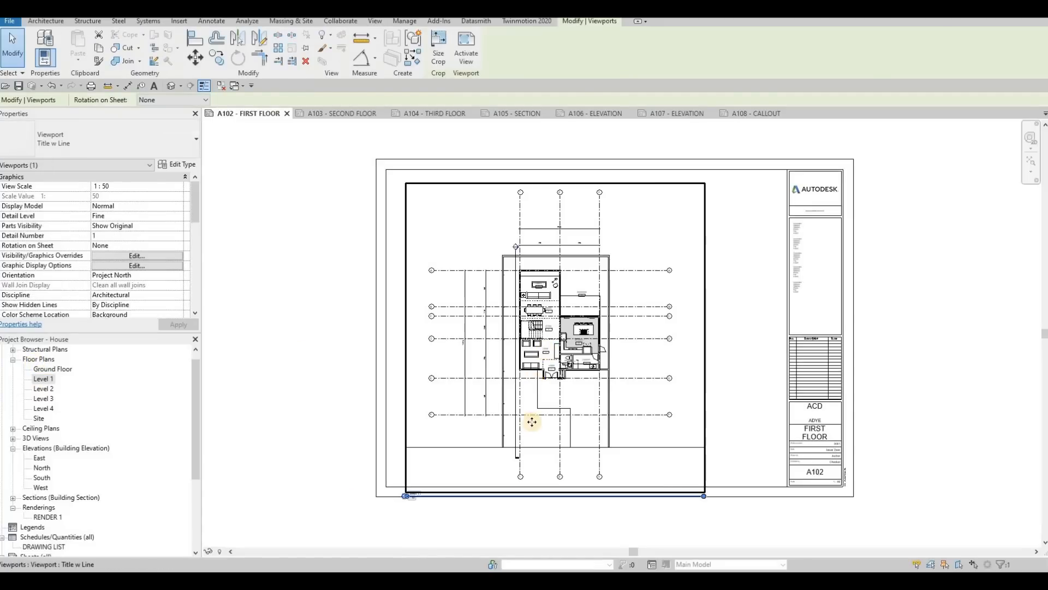
Step: Examine the placed plan on the sheet and the view scales available for the Level 1 floor plan
scroll(362, 503, "up", 3)
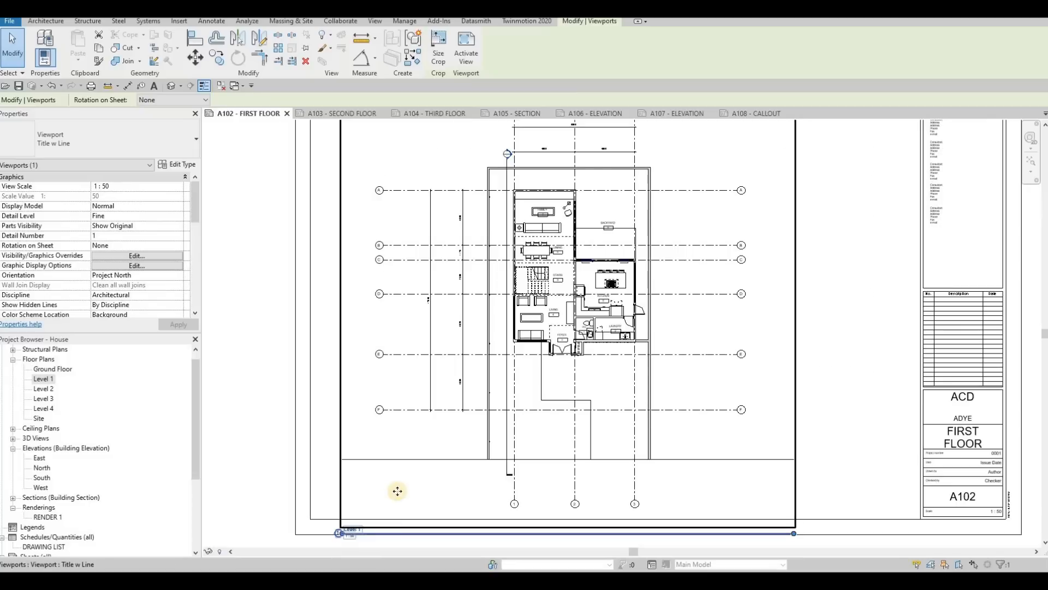
scroll(398, 491, "up", 3)
scroll(437, 463, "down", 5)
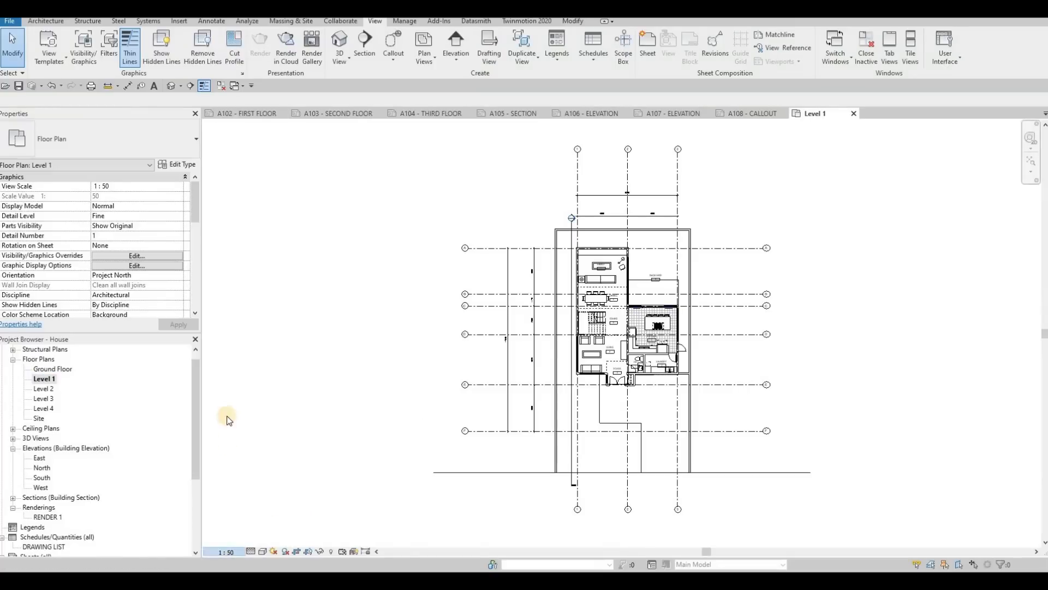
left_click(225, 551)
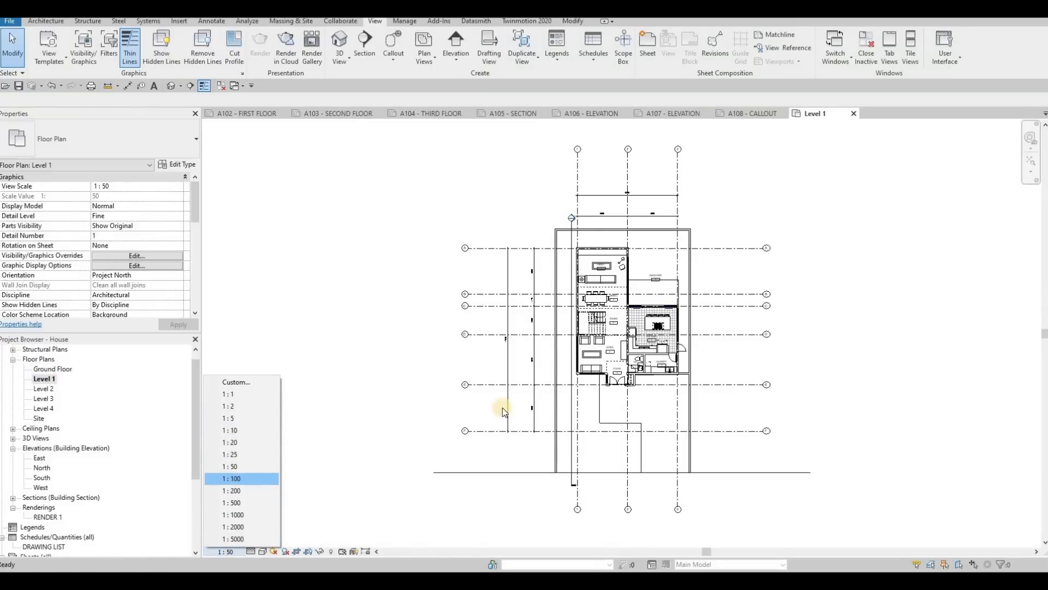
key("Delete")
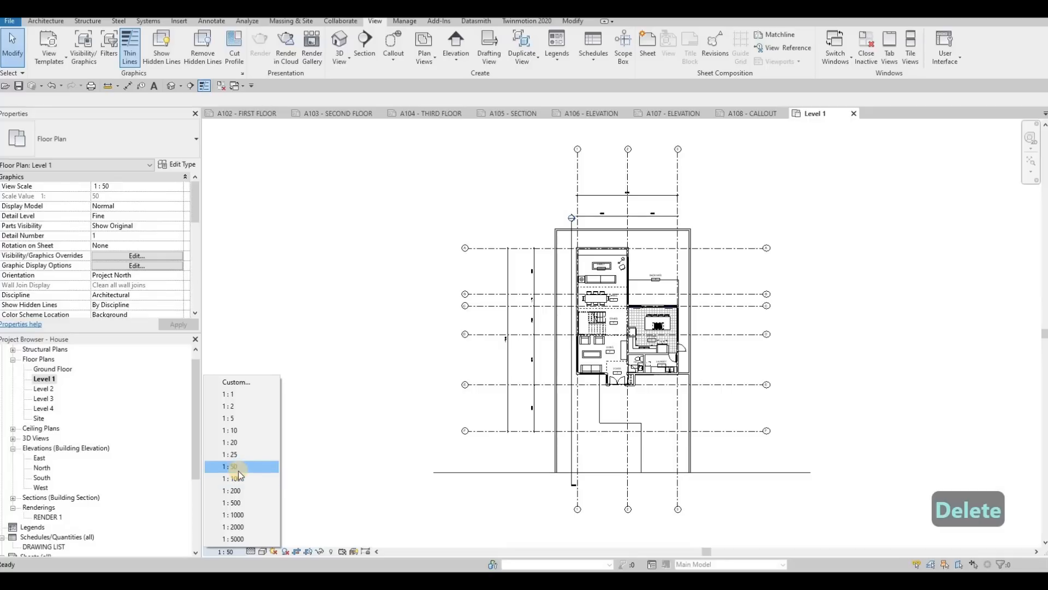
key("Escape")
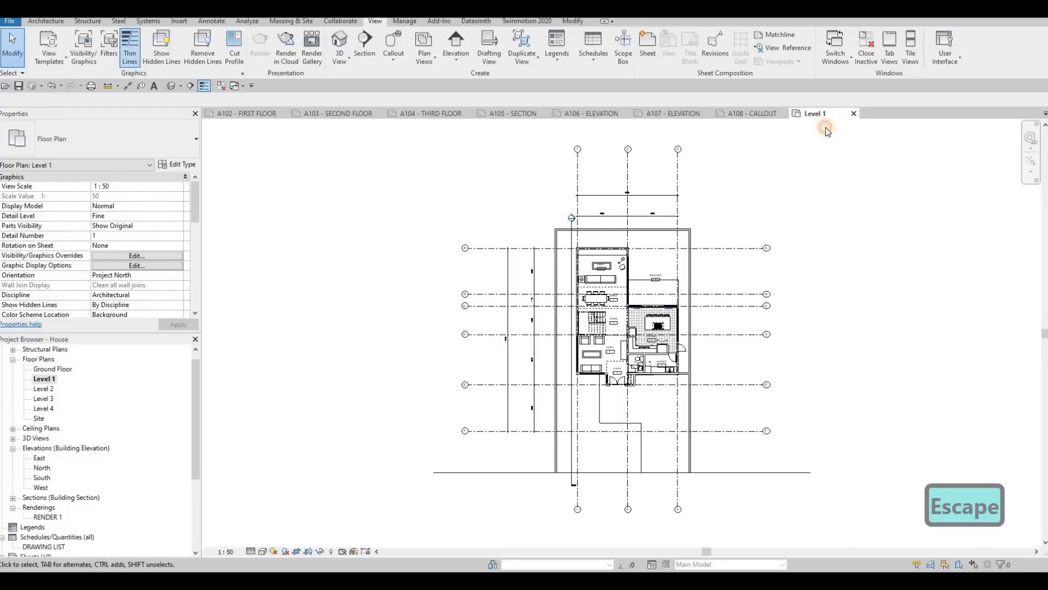
Step: On the A102 - FIRST FLOOR sheet, draw a short Thin Lines detail line as a 10 mm offset guide at the border's upper-left corner
left_click(212, 21)
left_click(277, 48)
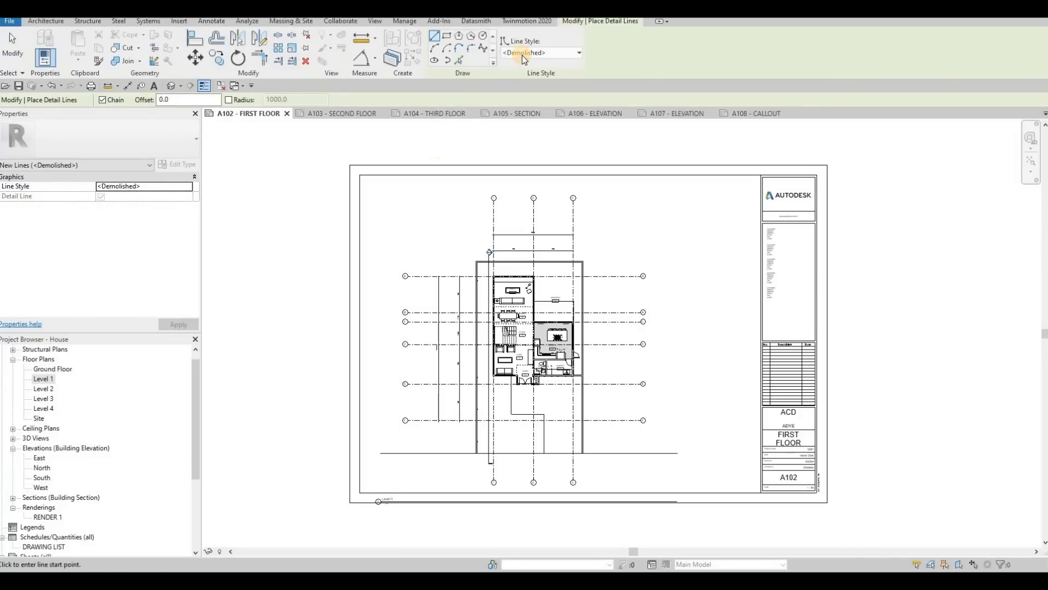
left_click(522, 54)
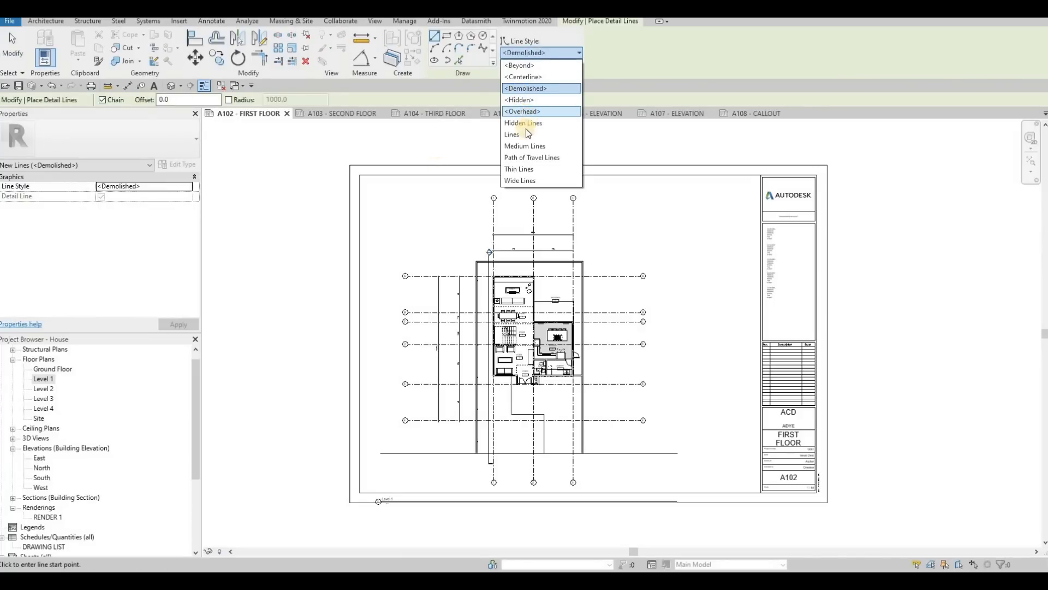
left_click(395, 184)
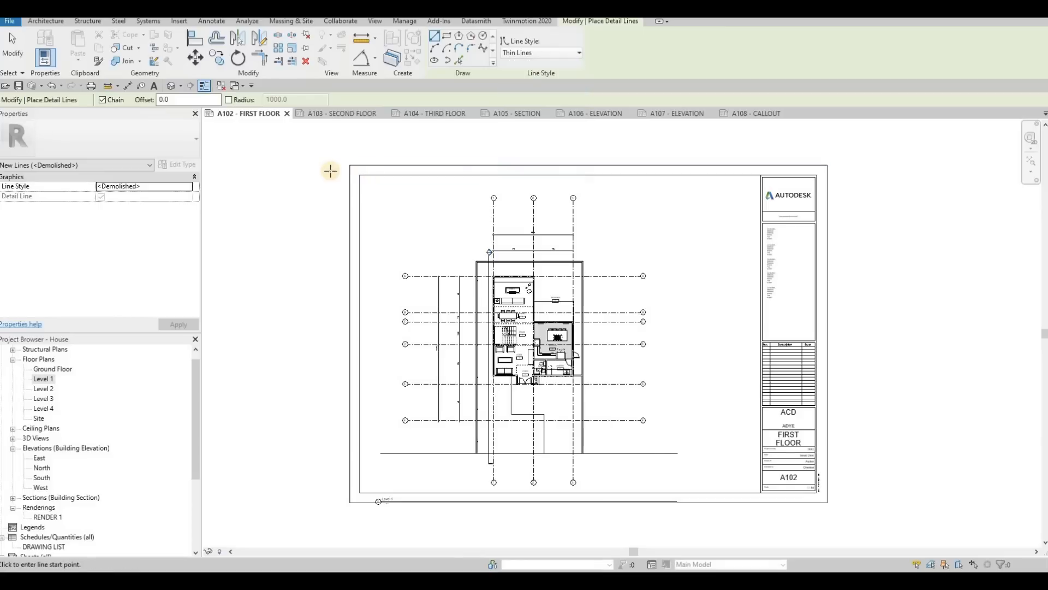
scroll(328, 167, "up", 5)
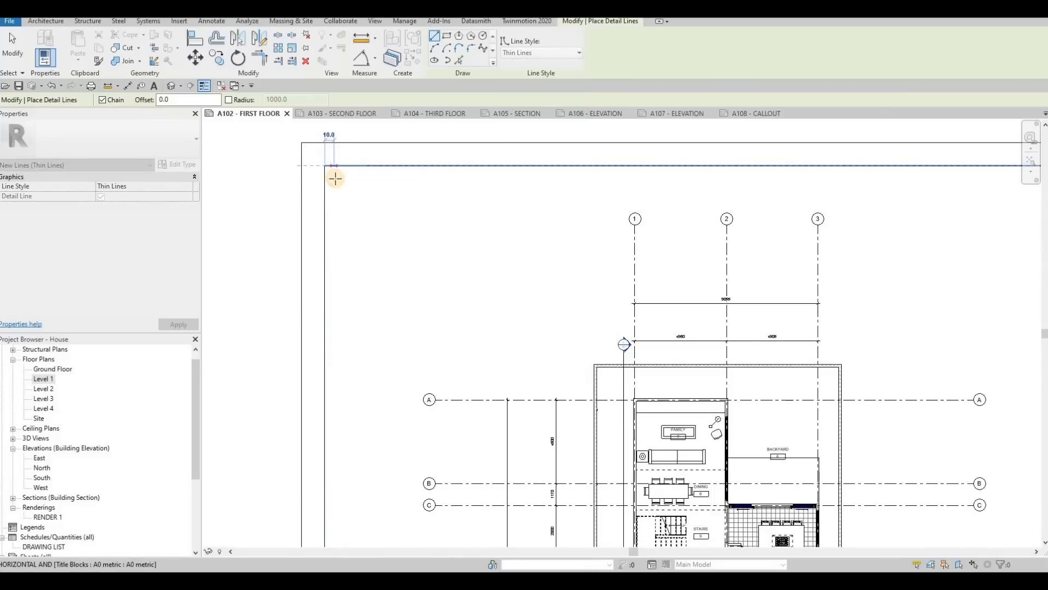
left_click(334, 166)
Step: Draw a detail-line rectangle about 660 mm high around the Level 1 plan, starting from the end of the guide line
left_click(446, 36)
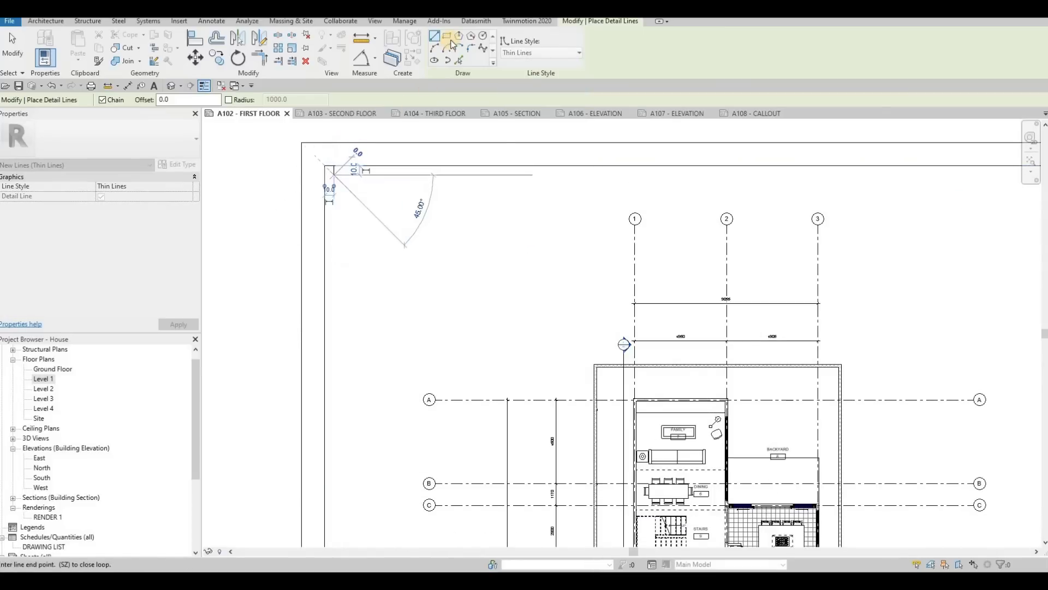
key("Escape")
left_click(333, 177)
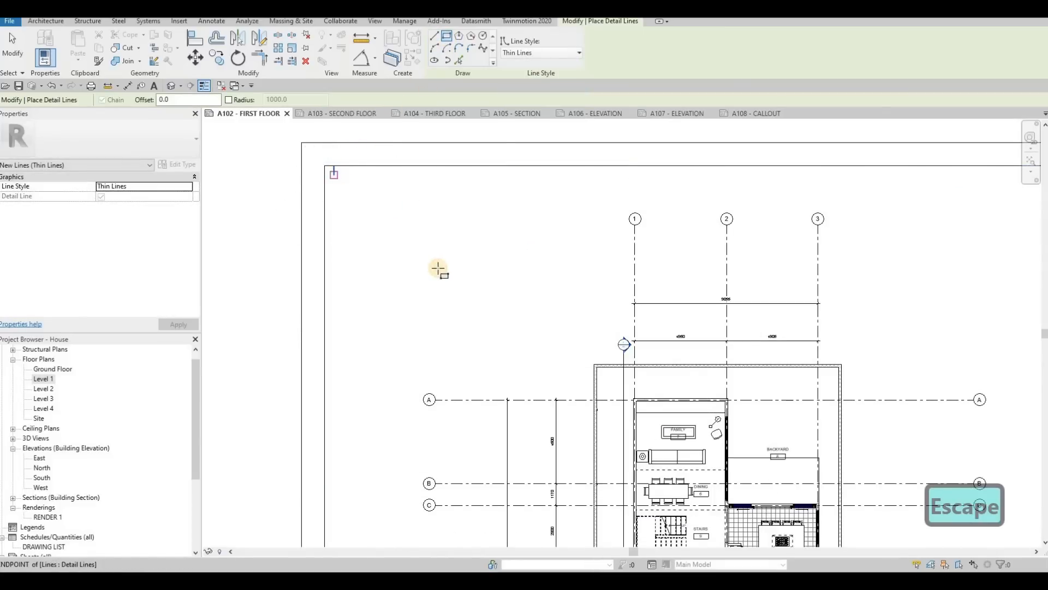
scroll(591, 402, "down", 5)
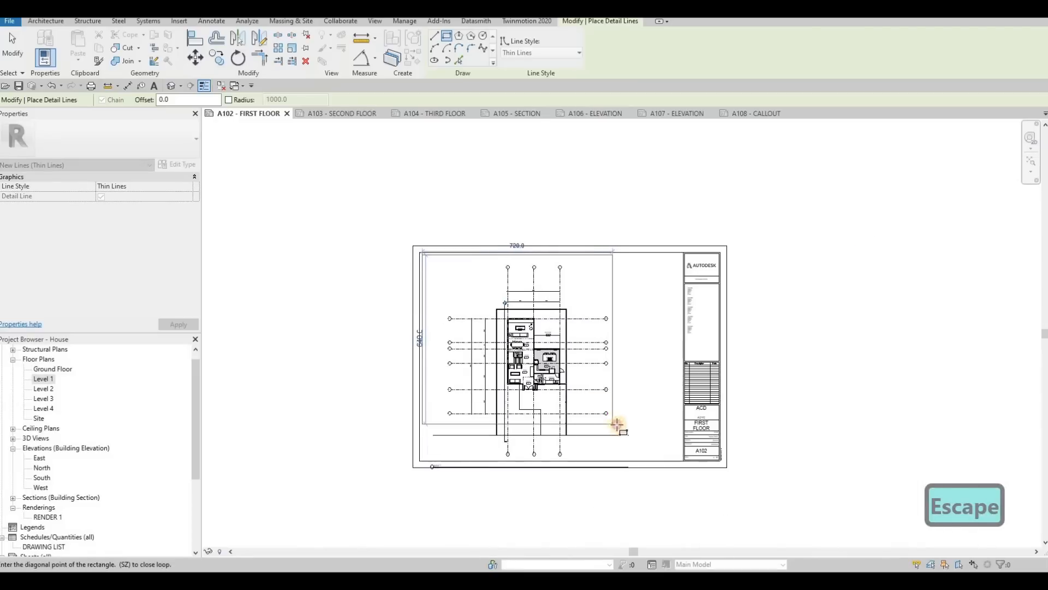
key("Escape")
key("Escape")
key("Escape")
Step: Delete the short guide line between the sheet border and the corner of the rectangular frame
scroll(397, 213, "up", 3)
scroll(419, 242, "up", 1)
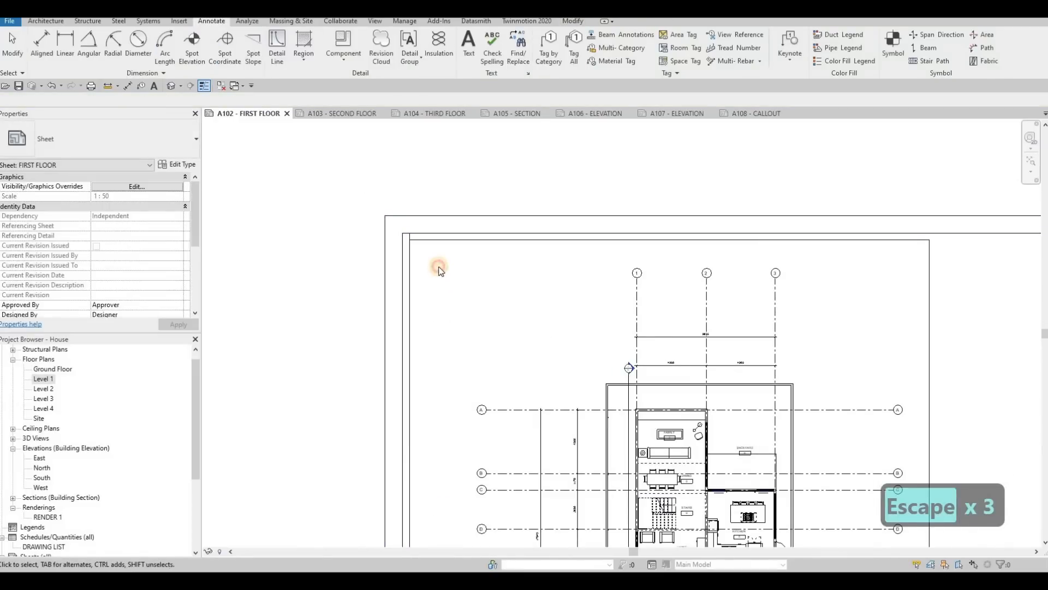
left_click_drag(356, 180, 437, 267)
key("Delete")
scroll(485, 234, "down", 3)
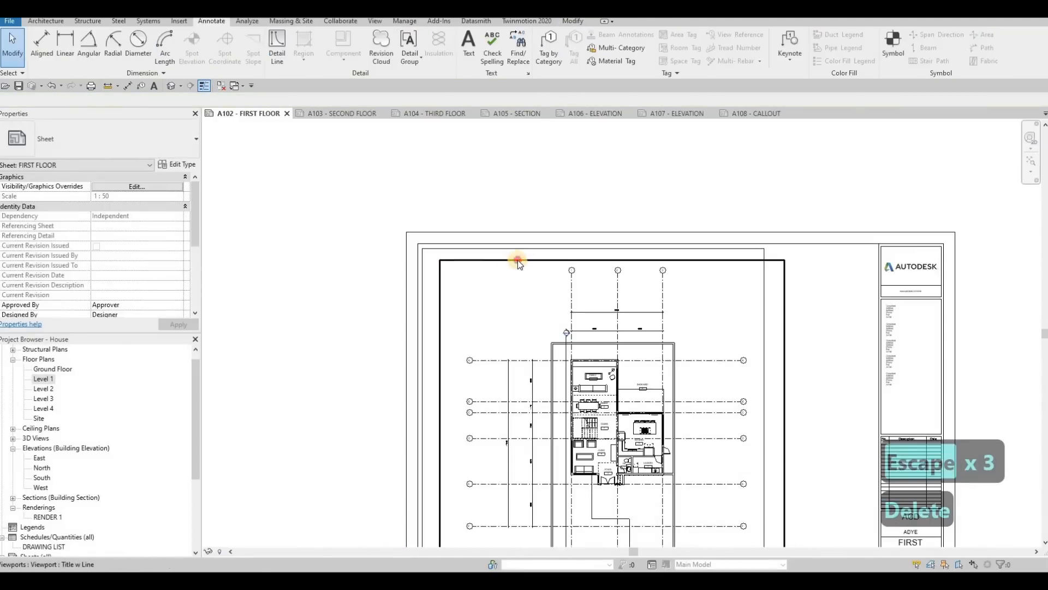
Step: Reposition the Level 1 viewport so that the floor plan sits centred within the rectangular frame
key("Escape")
left_click(517, 248)
left_click_drag(514, 244, 517, 244)
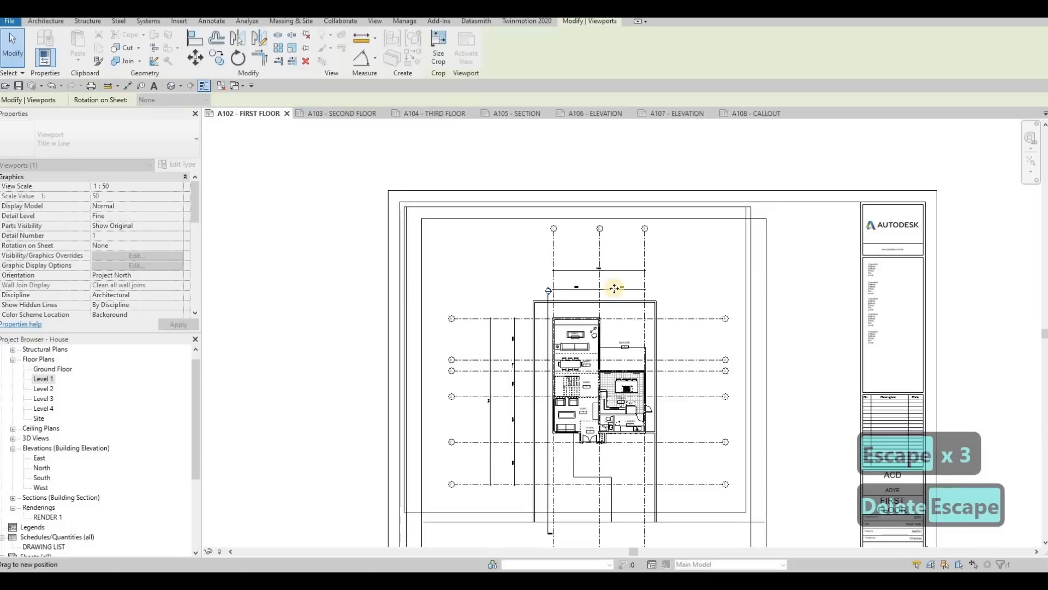
middle_click_drag(741, 362, 729, 299)
key("Escape")
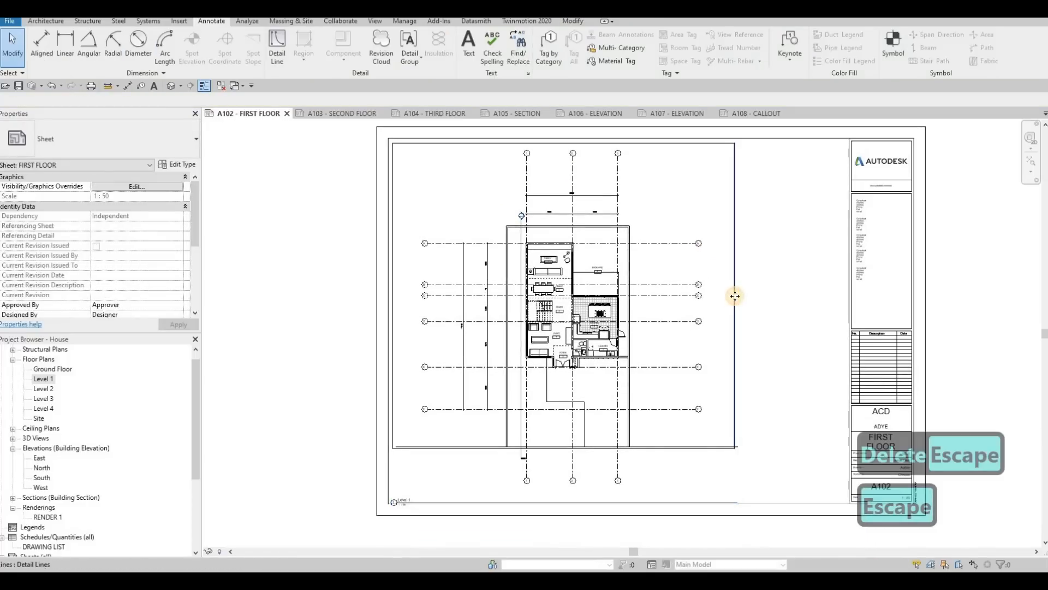
Step: Nudge the right side of the rectangular frame outwards so the frame is 745 mm wide
left_click(735, 296)
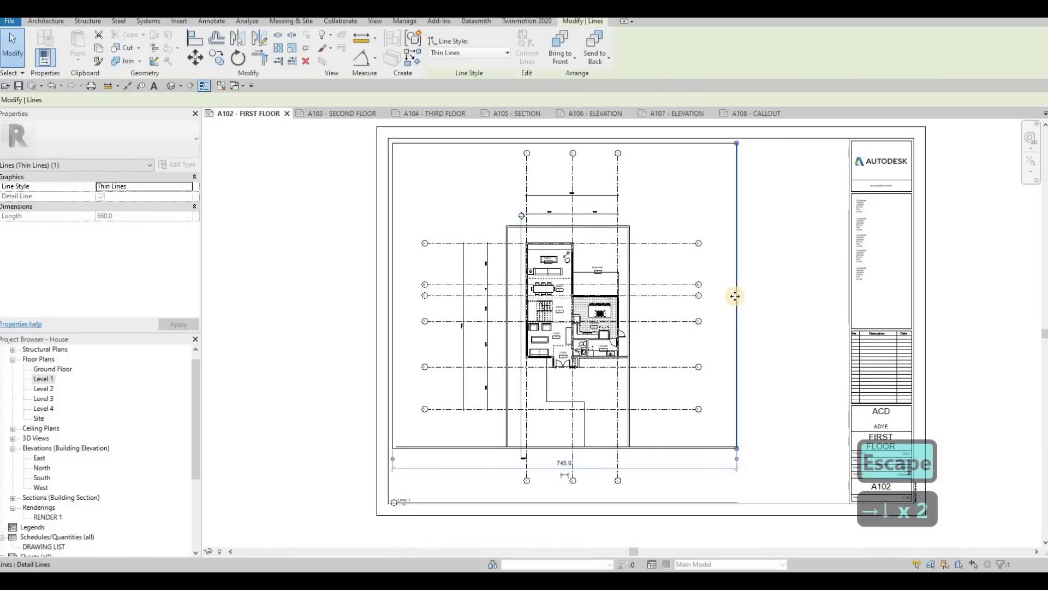
key("Escape")
left_click(682, 446)
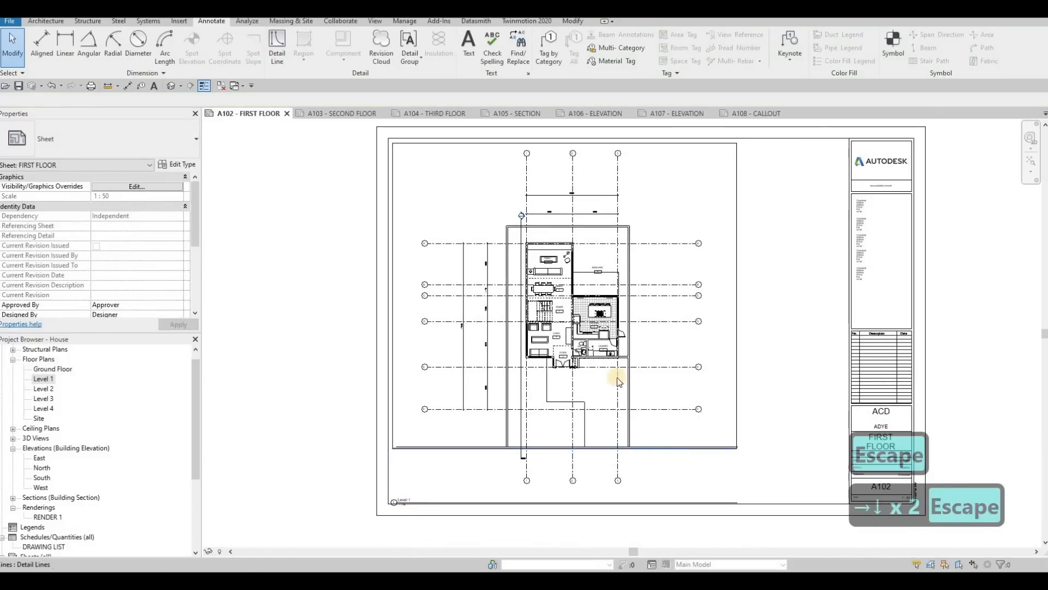
key("Escape")
Step: Activate the Level 1 viewport and pull the upper ends of grids 1 to 3 down closer to the house
double_click(617, 172)
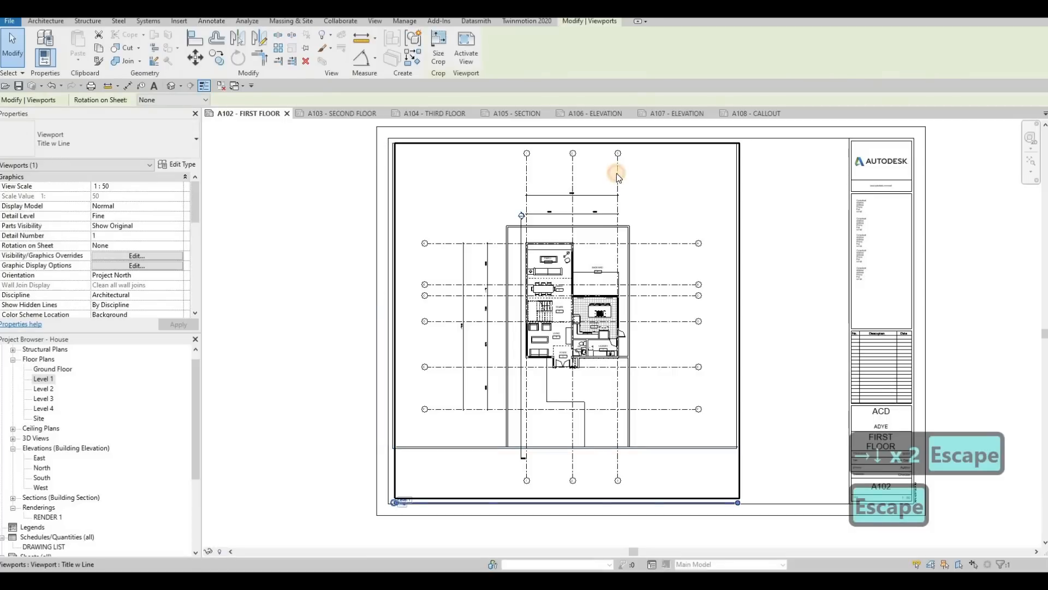
left_click(617, 167)
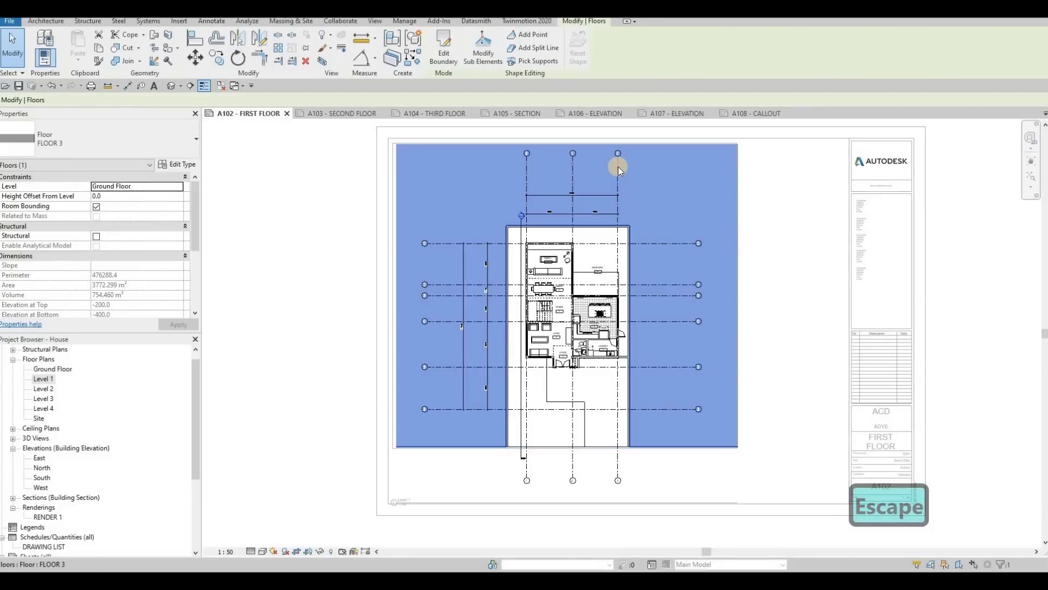
key("Escape")
key("Escape")
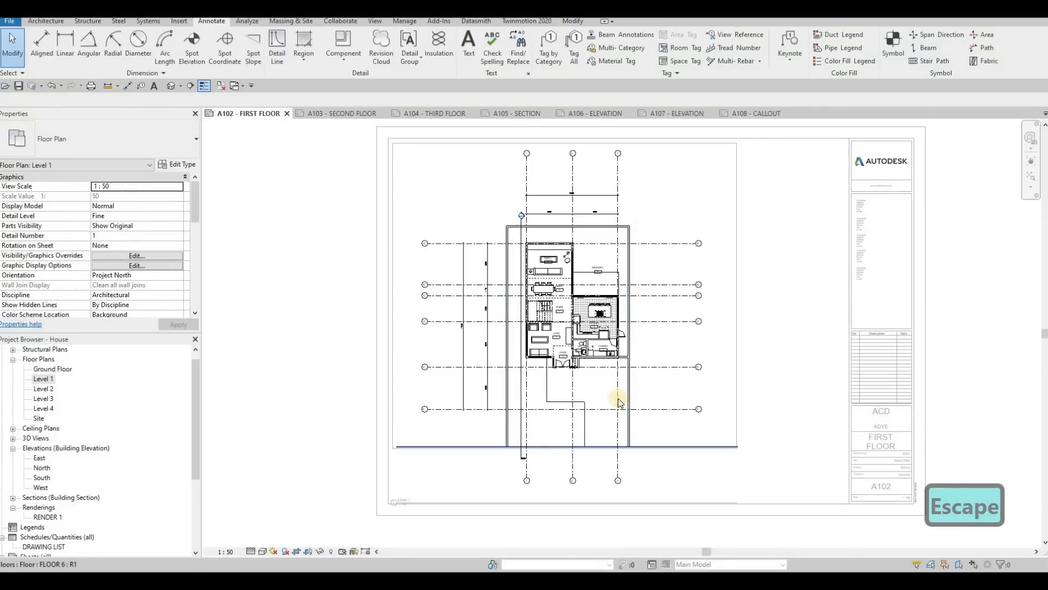
key("Escape")
scroll(626, 163, "up", 5)
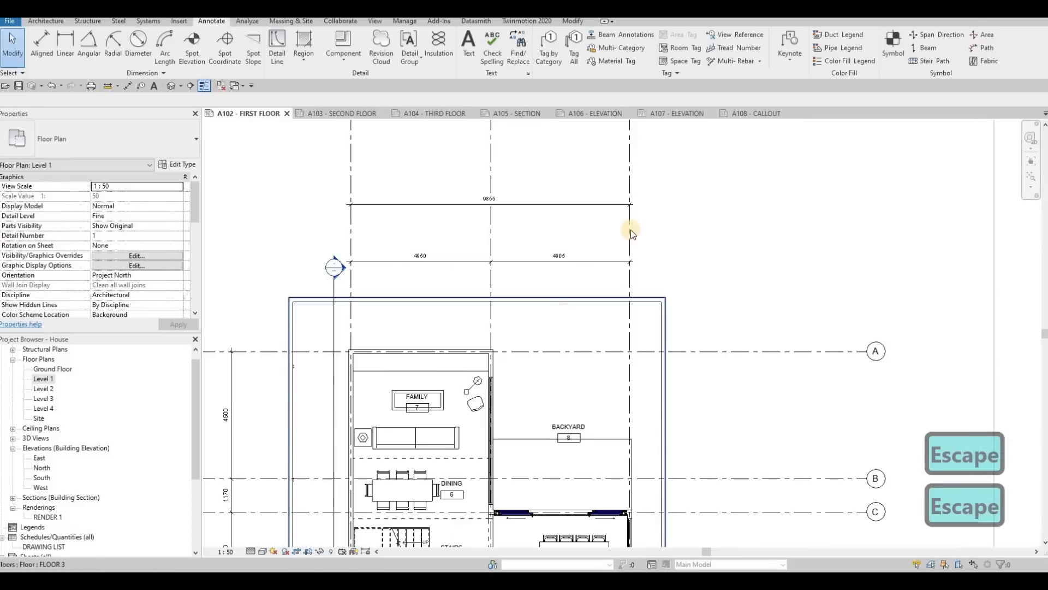
key("Tab")
left_click(629, 174)
left_click_drag(629, 176, 629, 242)
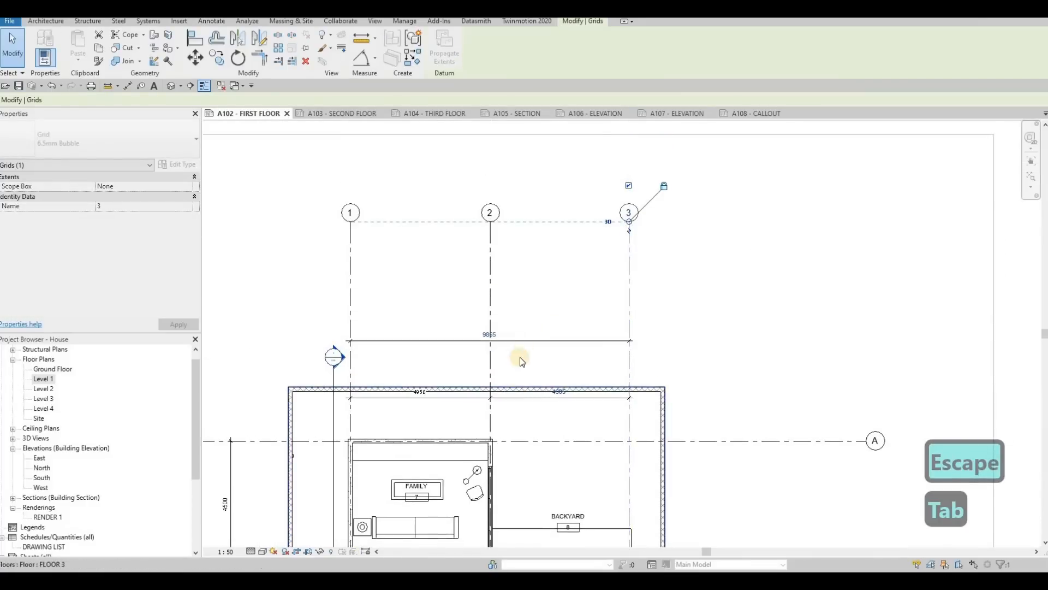
Step: Move the overall grid dimension and the two-bay dimension string upwards so both sit between the grid bubbles and the boundary wall
left_click_drag(528, 322, 530, 274)
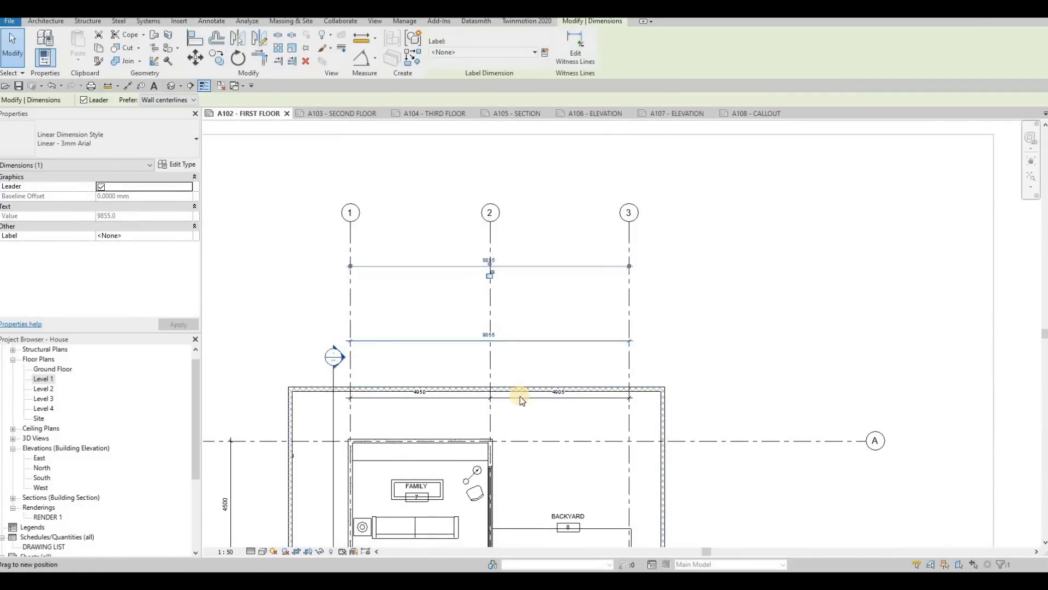
left_click_drag(526, 361, 529, 337)
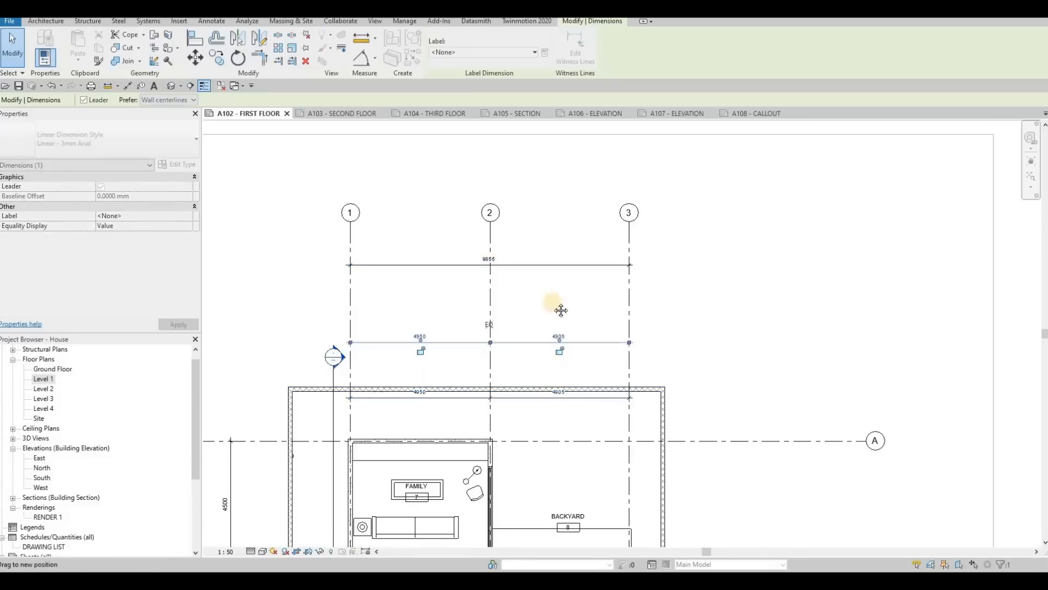
middle_click_drag(622, 239, 622, 195)
Step: Pull the lower ends of grids 1 to 3 up to just below the front edge of the site
scroll(620, 391, "down", 5)
scroll(620, 391, "up", 1)
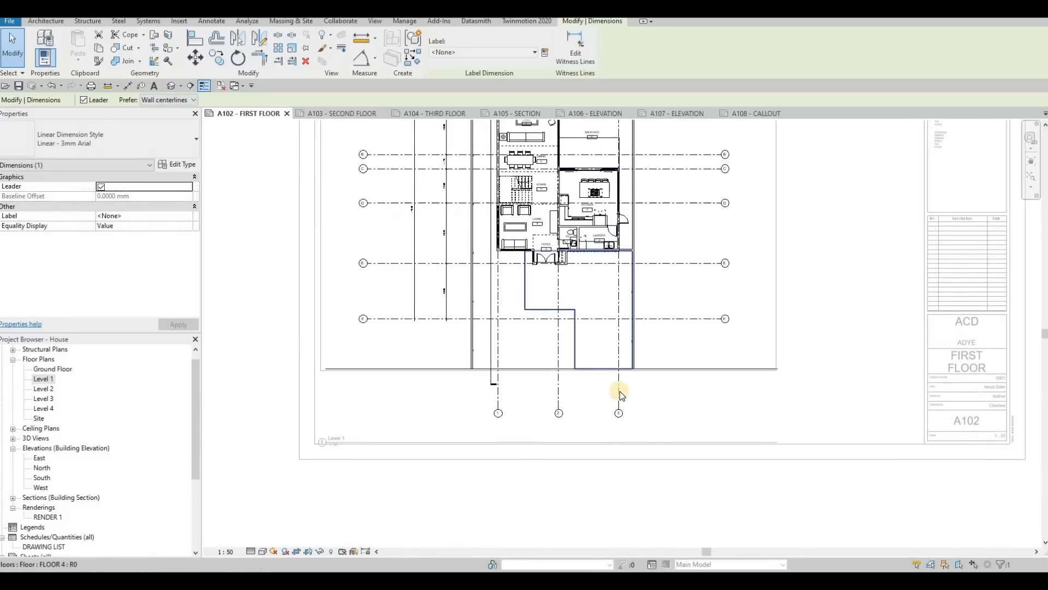
key("Tab")
left_click(618, 408)
left_click_drag(619, 408, 615, 373)
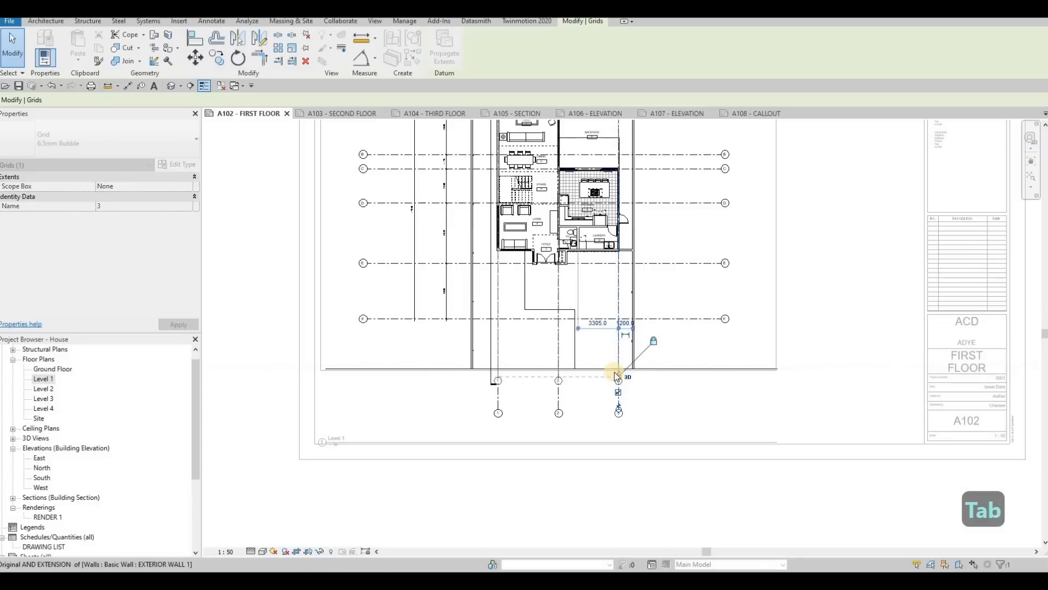
key("Escape")
Step: Deactivate the Level 1 view and nudge its viewport upwards and slightly left within the frame
scroll(614, 372, "down", 2)
scroll(568, 348, "down", 2)
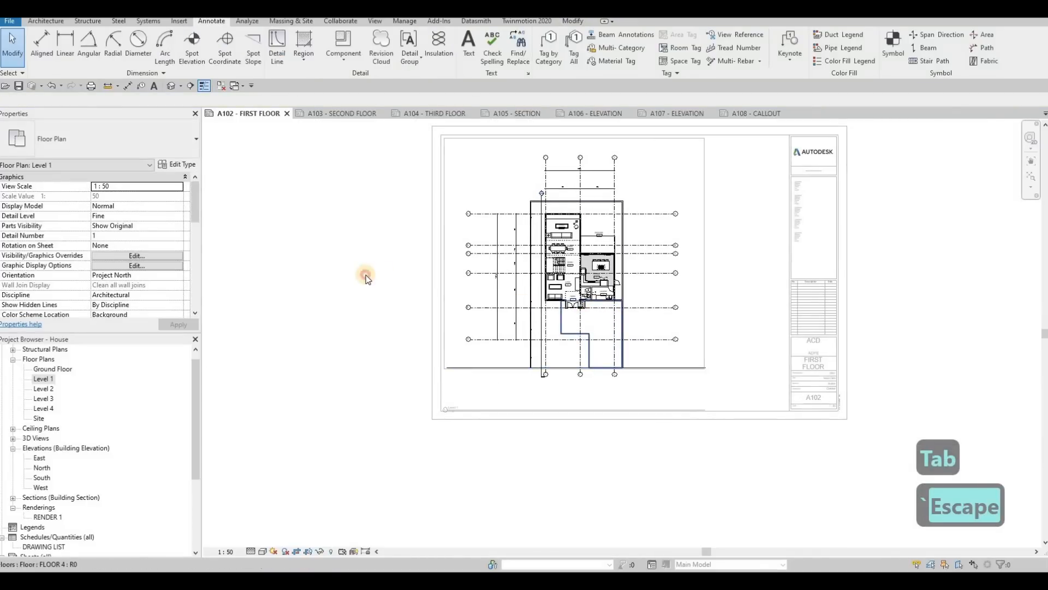
left_click(513, 270)
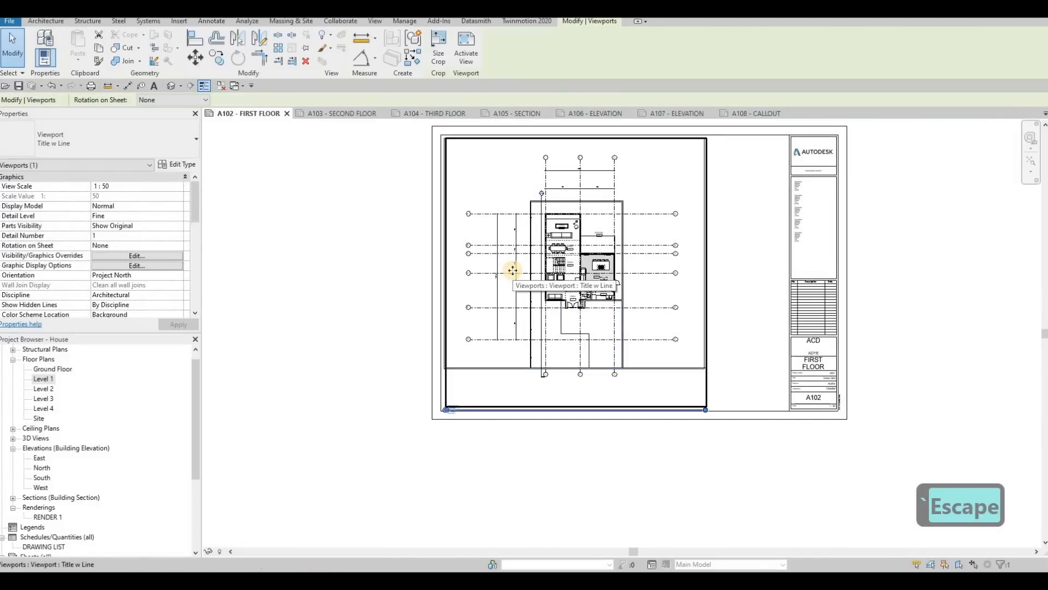
key("Up")
key("Up")
key("Up")
key("Up")
key("Up")
key("Up")
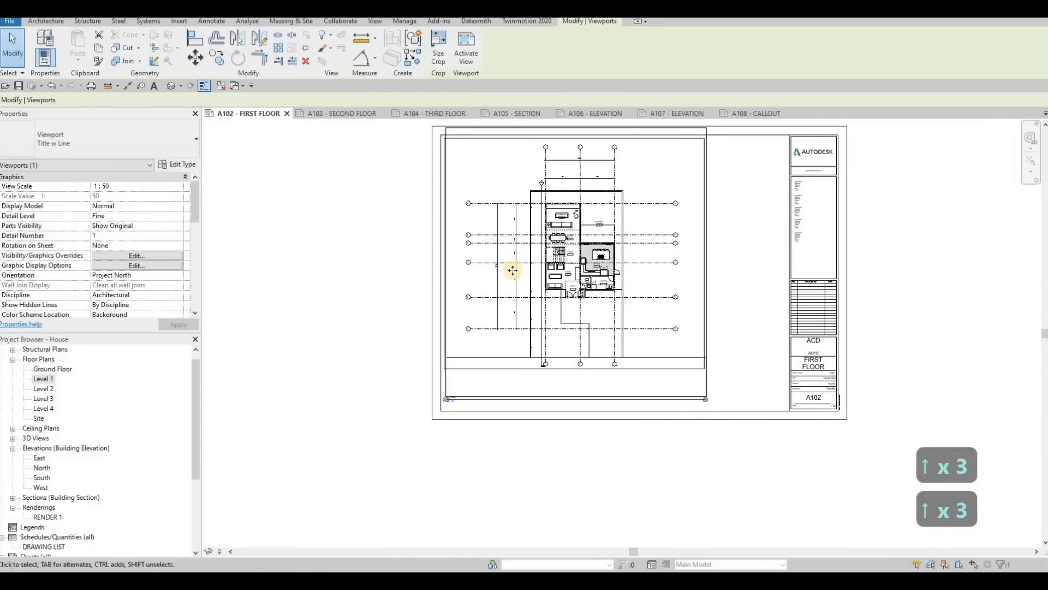
key("Left")
key("Right")
key("Left")
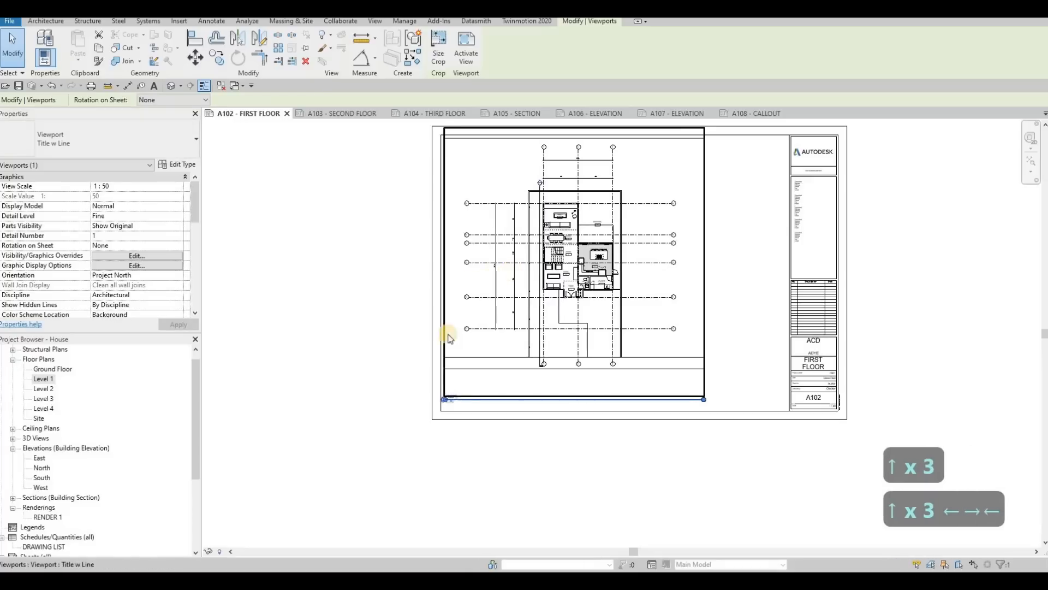
Step: Move the Level 1 view title up to just beneath the lower edge of the rectangular frame
key("Escape")
key("Escape")
left_click(469, 401)
scroll(475, 398, "up", 2)
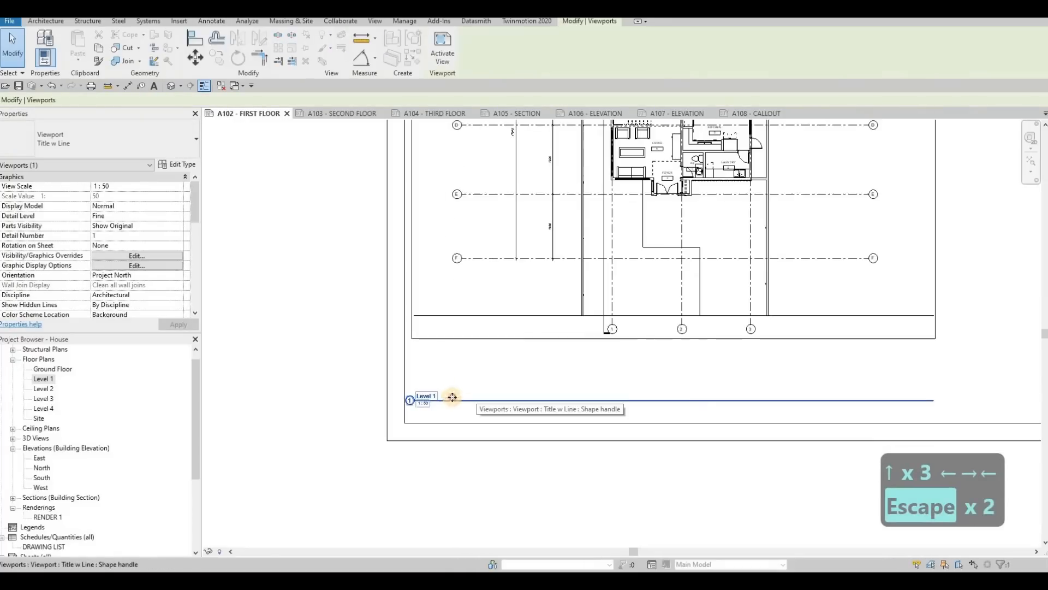
left_click_drag(452, 398, 445, 346)
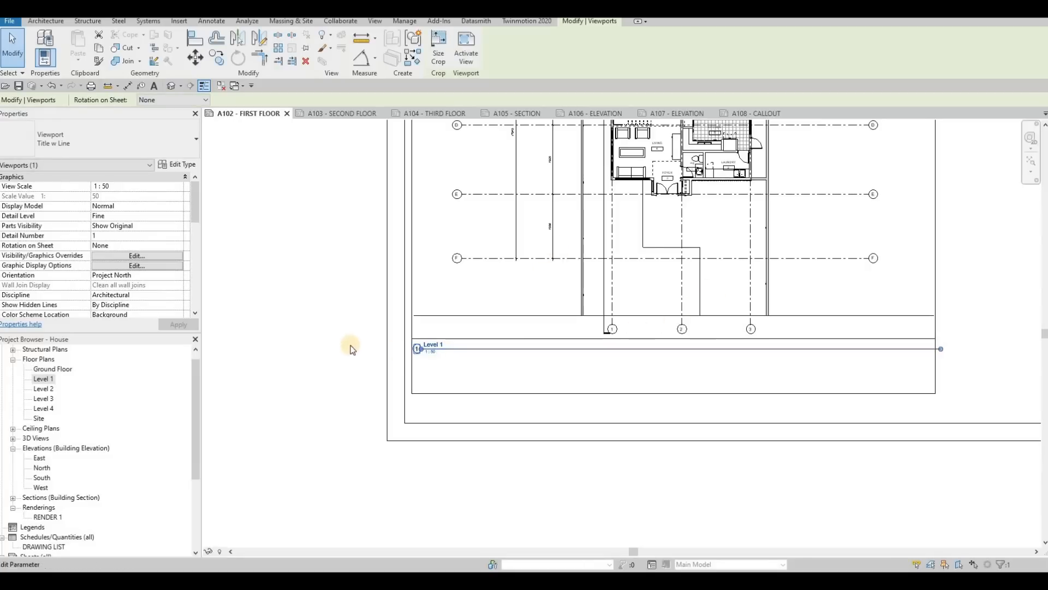
key("Escape")
key("Escape")
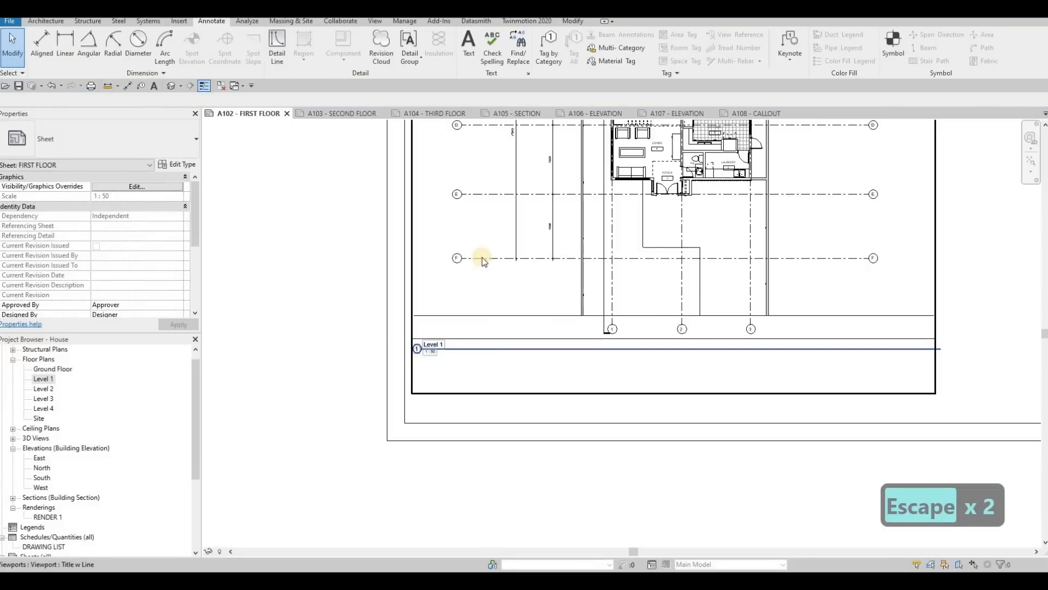
Step: Set the Level 1 viewport's title on sheet to FIRST FLOOR and shorten its title line to just past the text
left_click(533, 268)
scroll(148, 266, "down", 3)
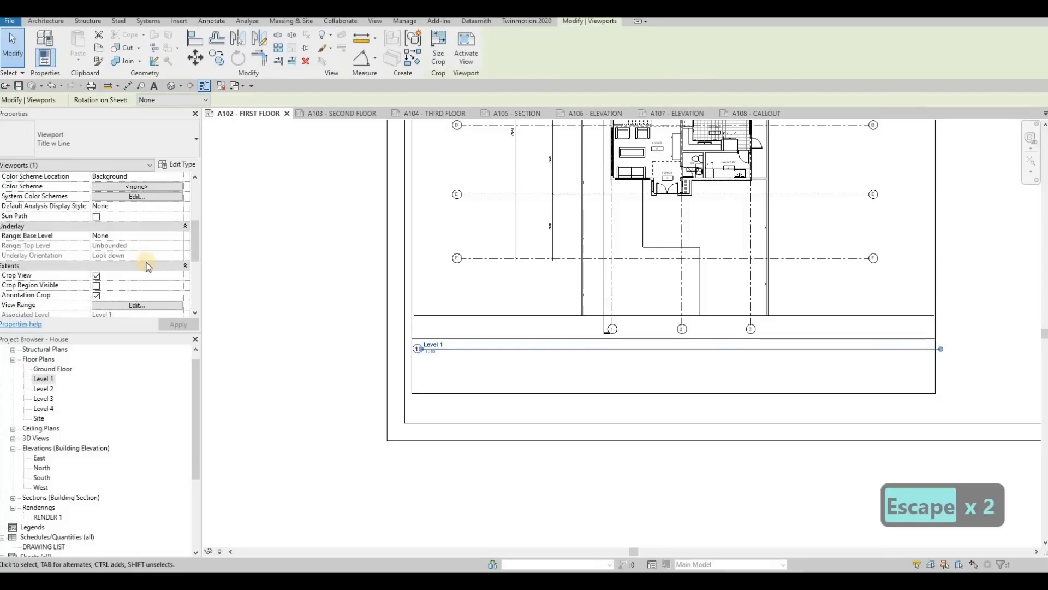
scroll(148, 266, "down", 3)
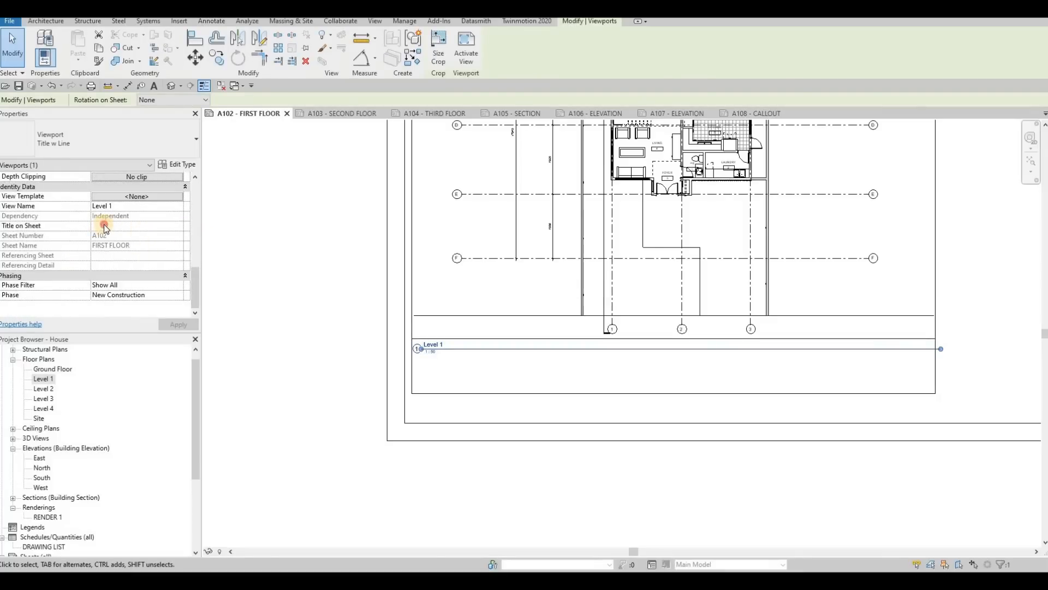
left_click(104, 225)
type("F")
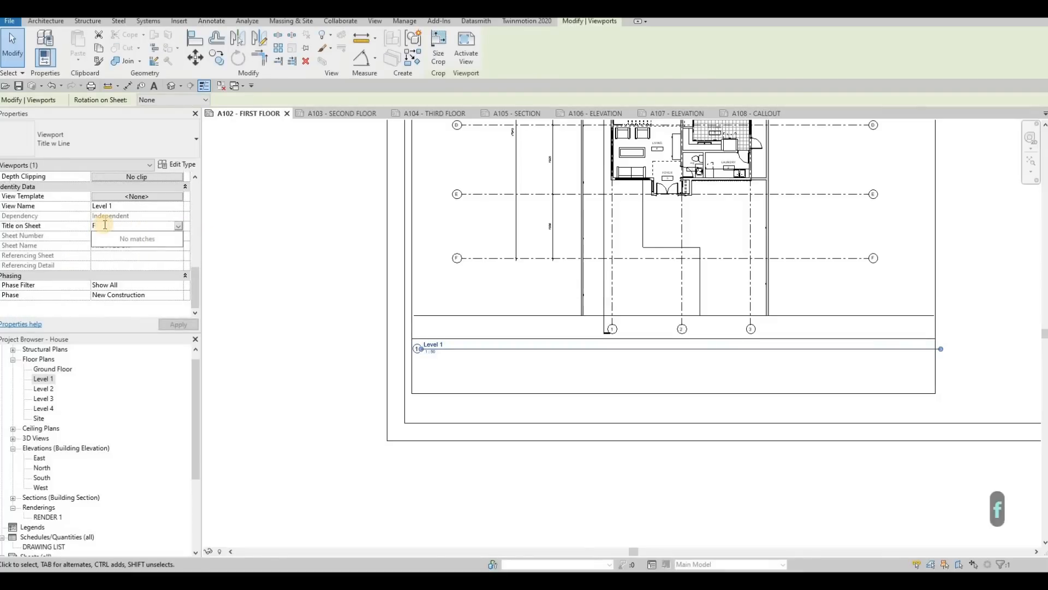
type("IRST FLOOR")
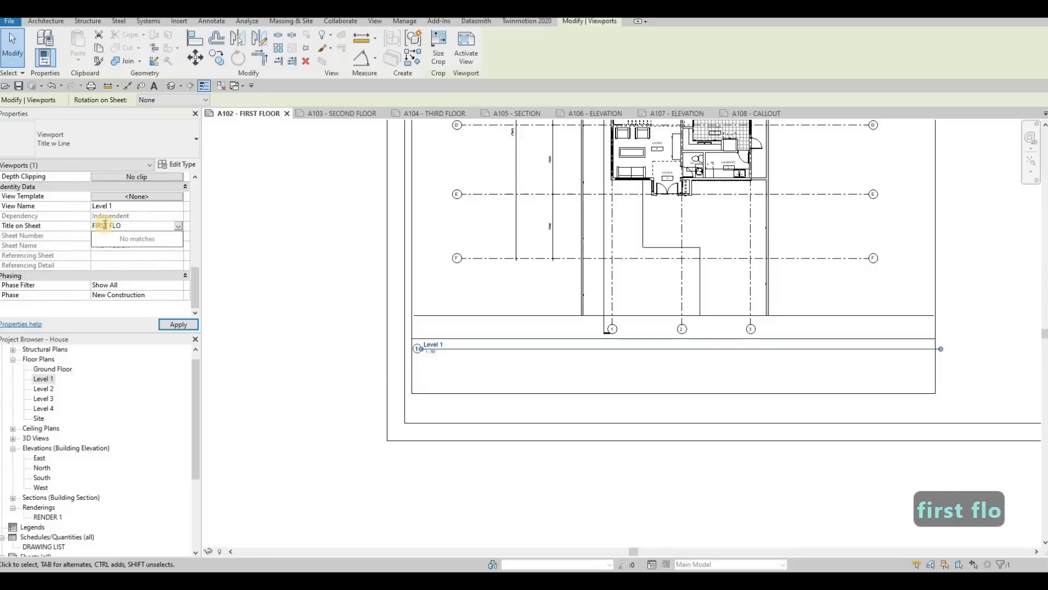
left_click(180, 325)
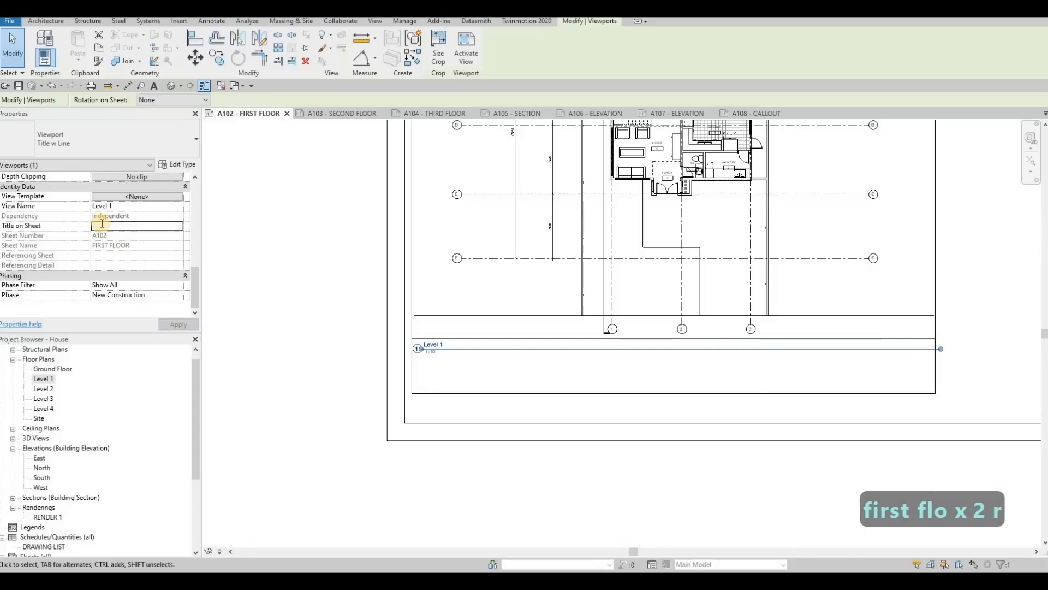
type("FIRST")
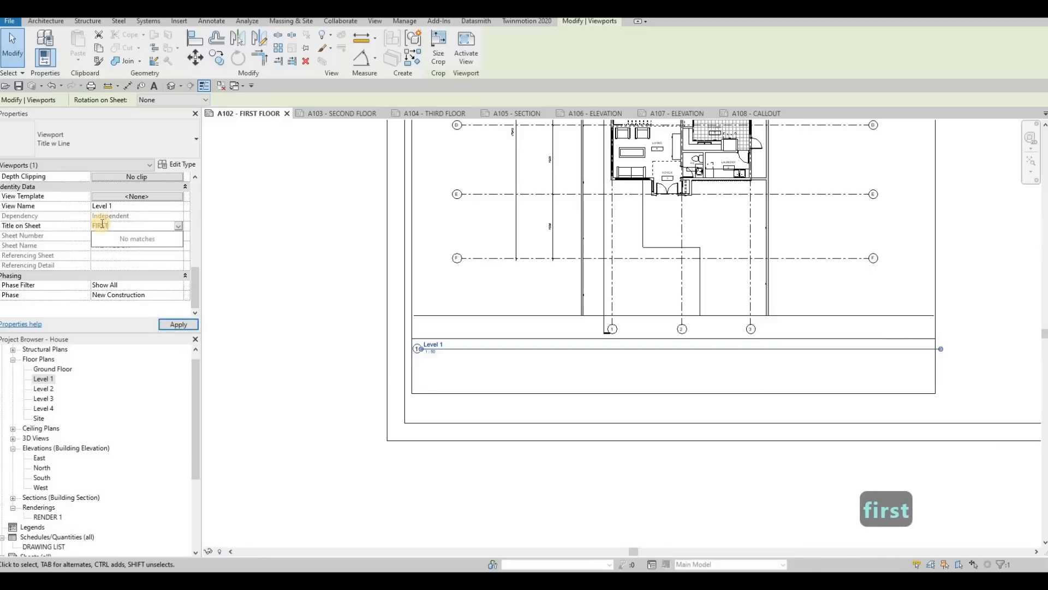
type(" FLOOR")
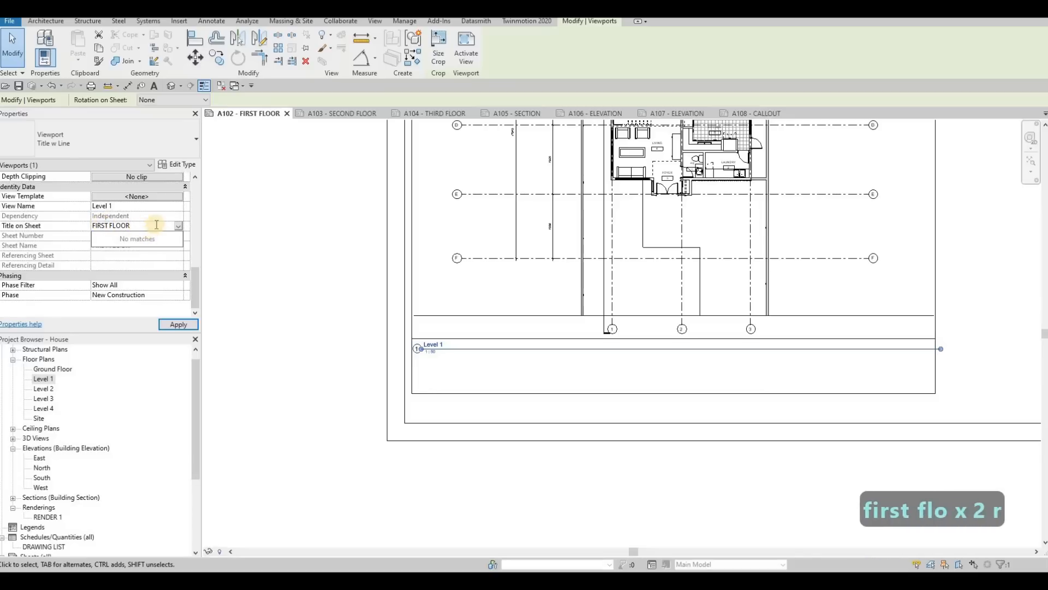
key("Return")
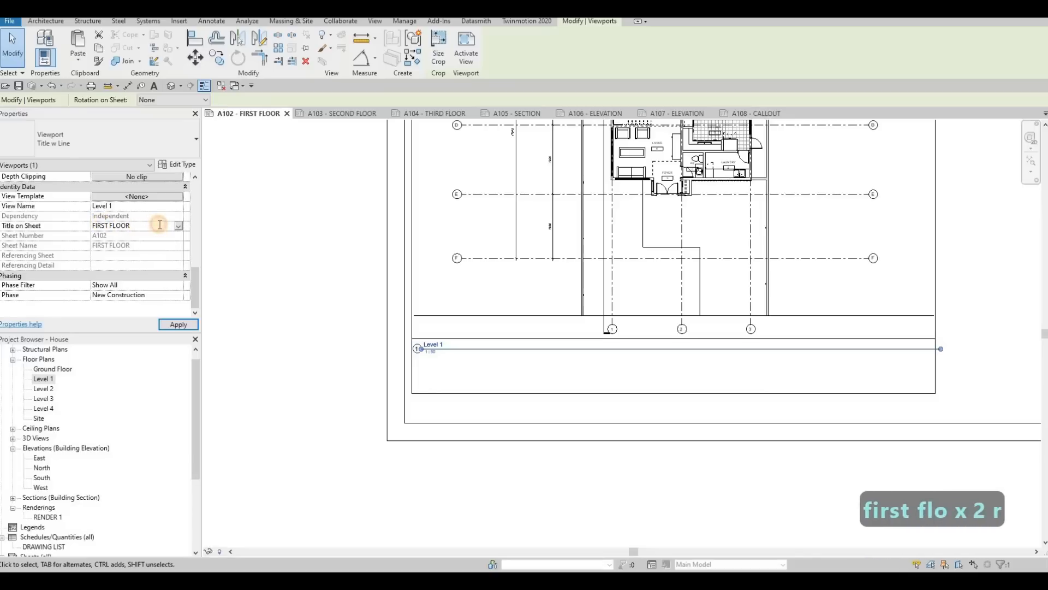
left_click(178, 325)
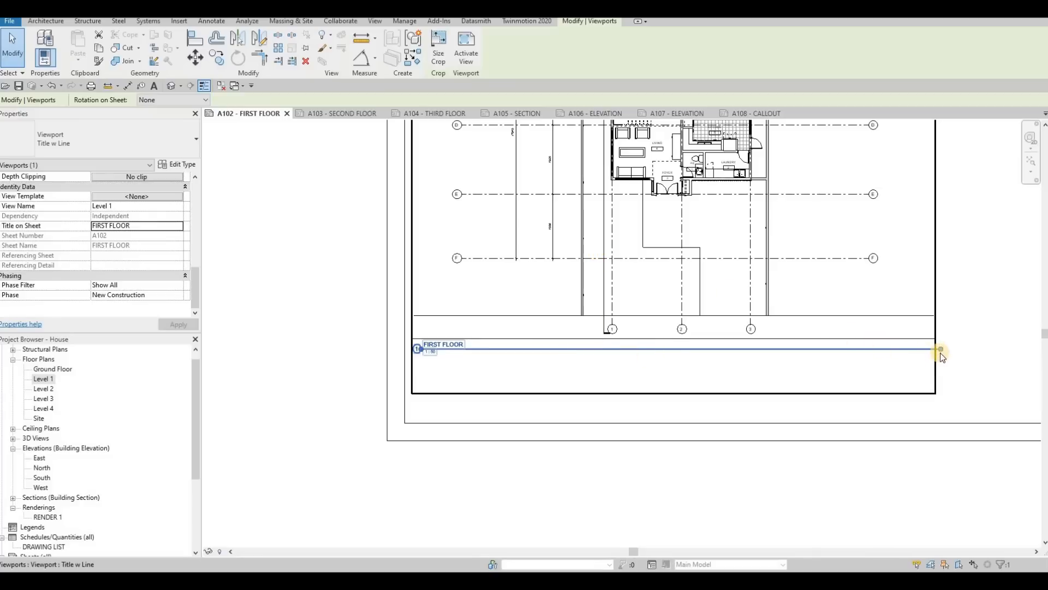
left_click_drag(940, 349, 467, 365)
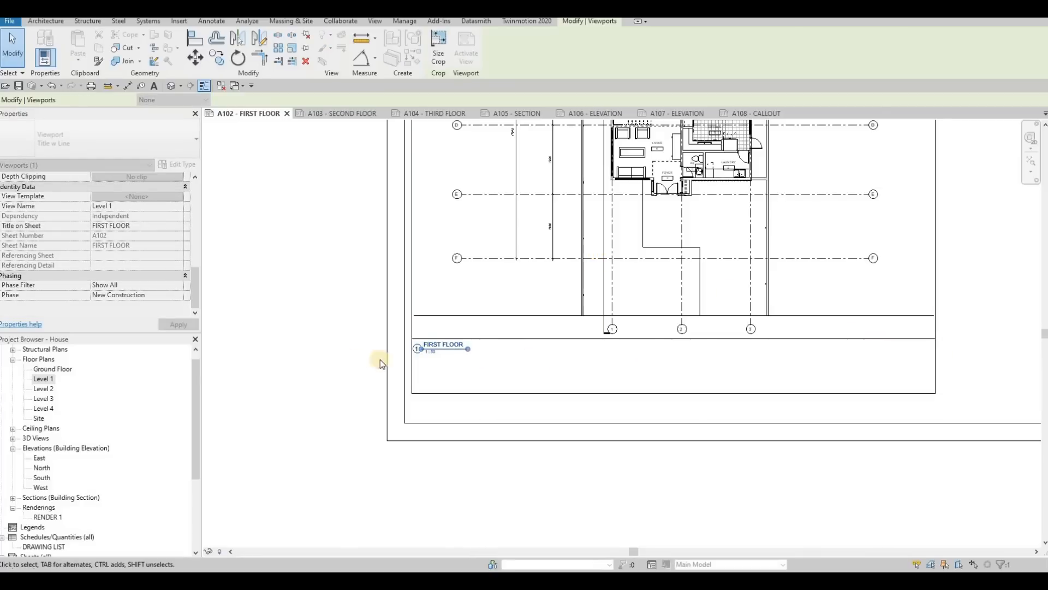
key("Escape")
Step: Copy the complete rectangular detail-line frame around the plan on sheet A102 to the clipboard
scroll(407, 396, "down", 2)
scroll(503, 311, "down", 1)
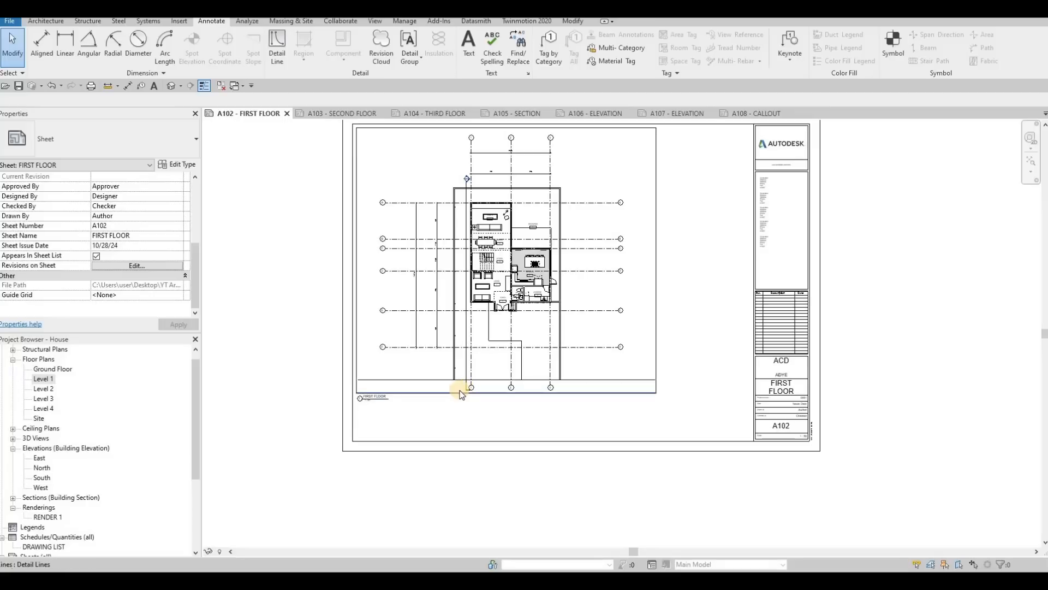
key("Tab")
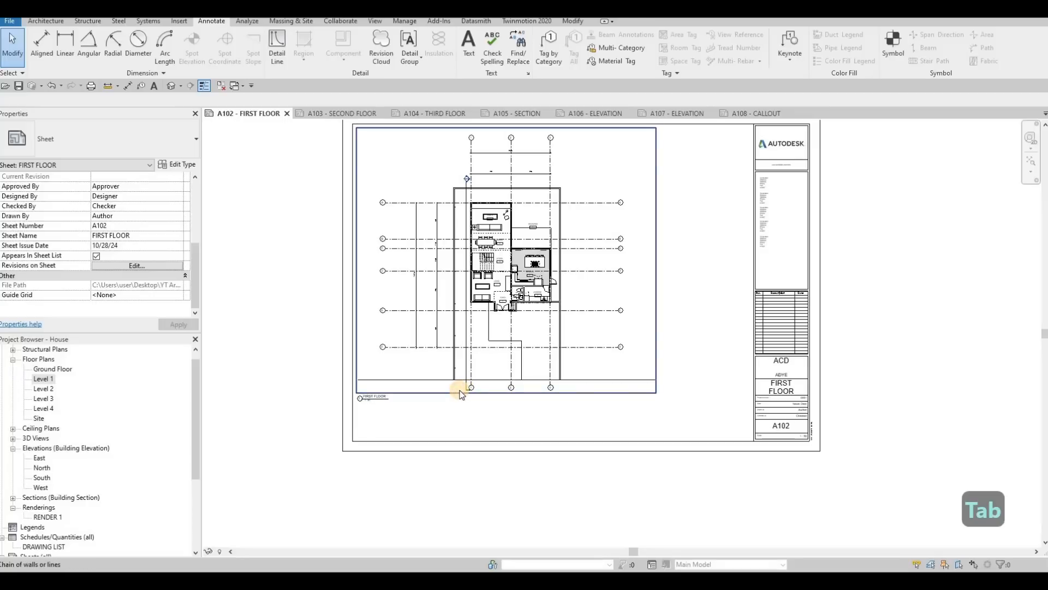
left_click(459, 393)
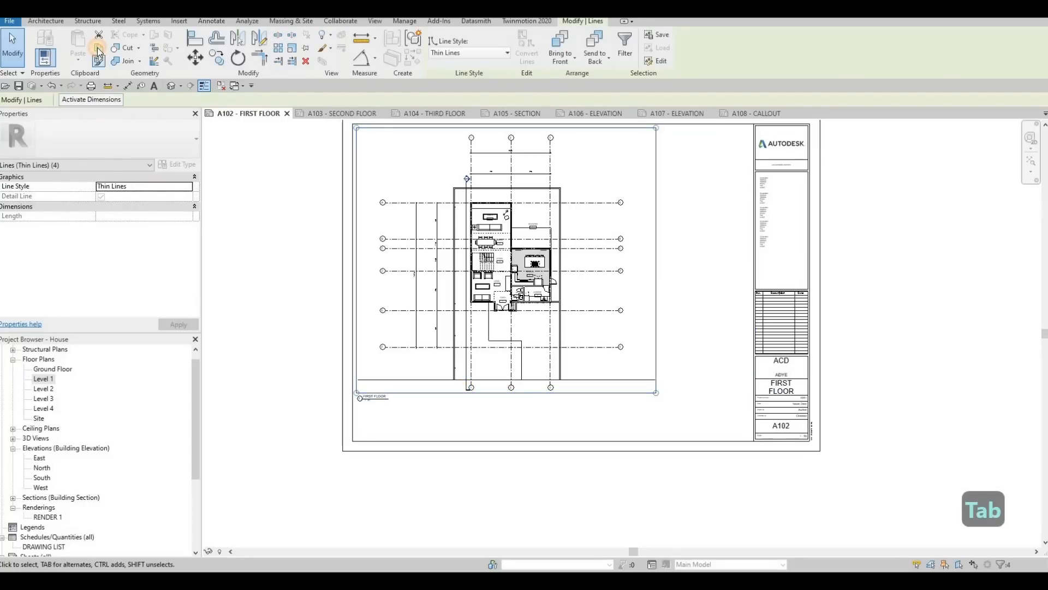
left_click(98, 48)
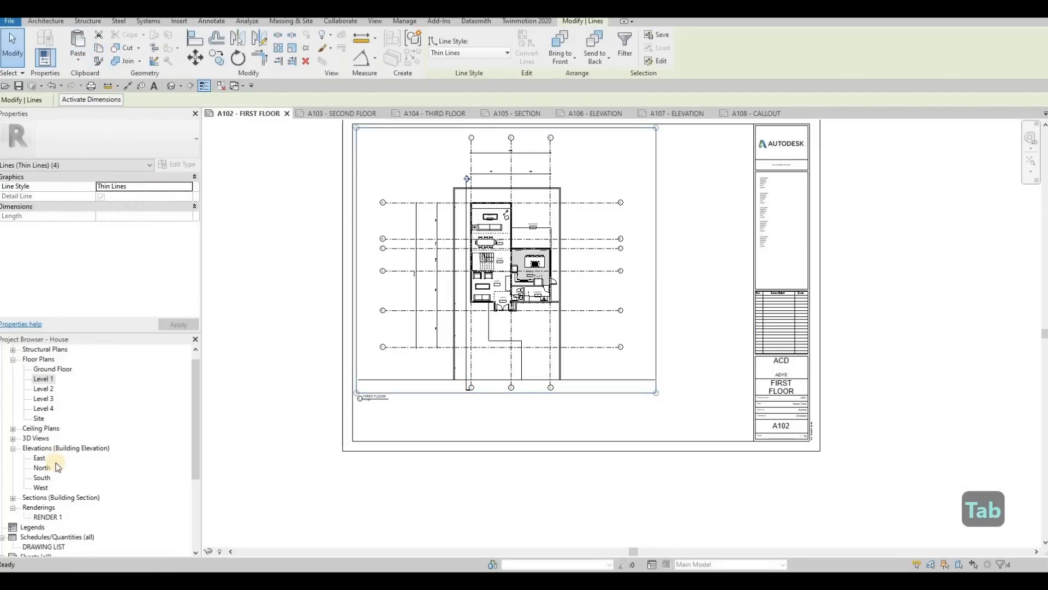
Step: Close sheet A102 and paste the copied frame onto sheet A108 - CALLOUT, aligned to the current view
scroll(85, 483, "down", 2)
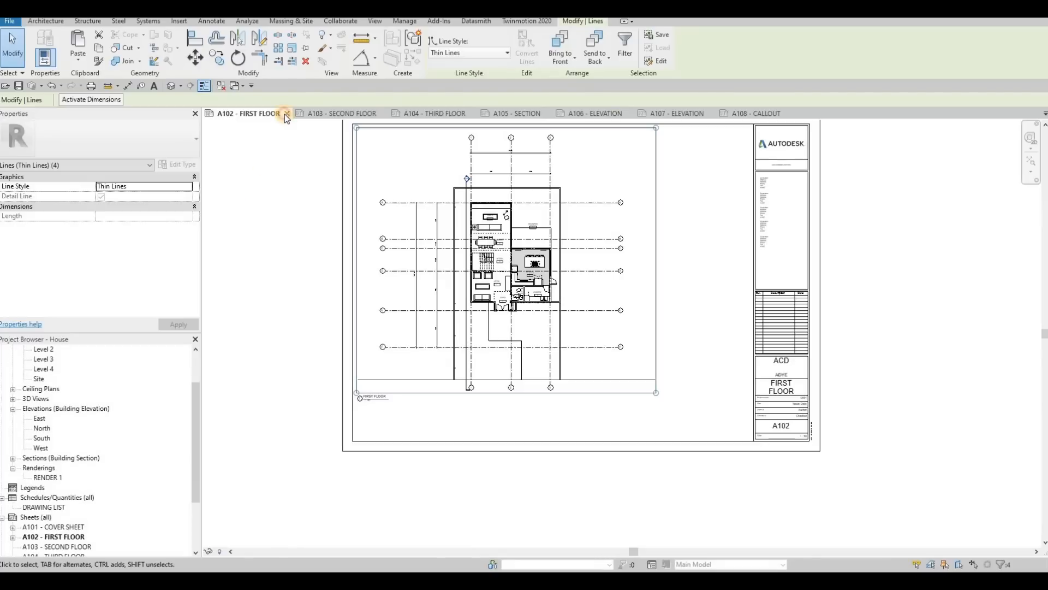
left_click(286, 113)
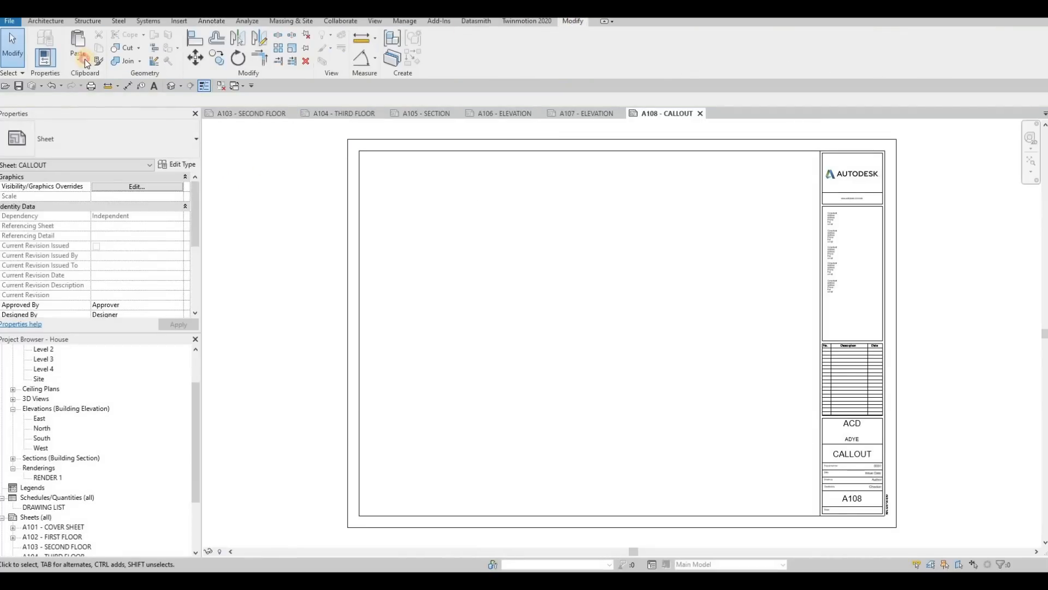
left_click(83, 59)
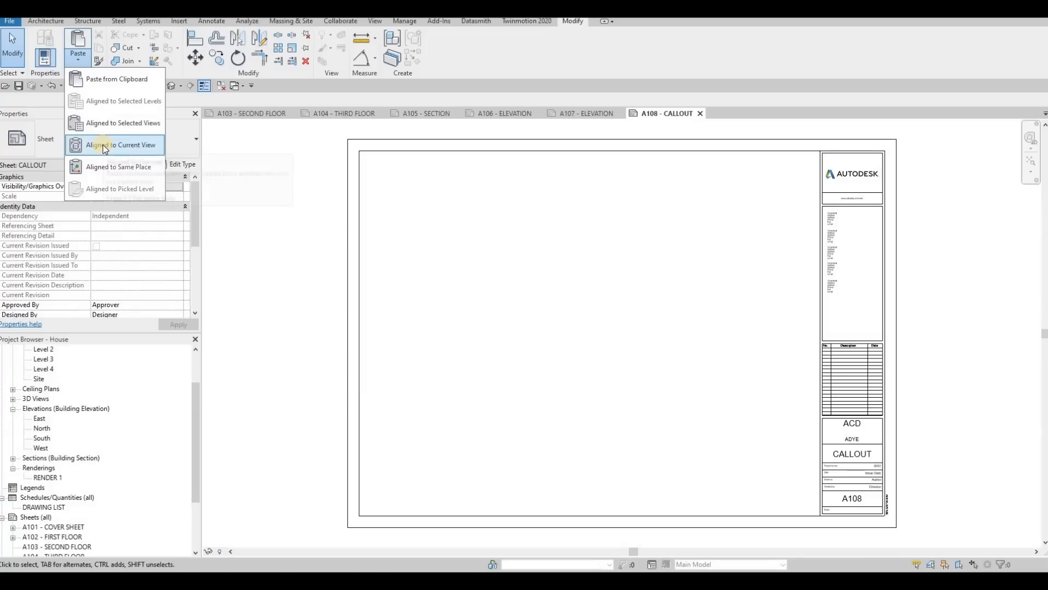
left_click(102, 145)
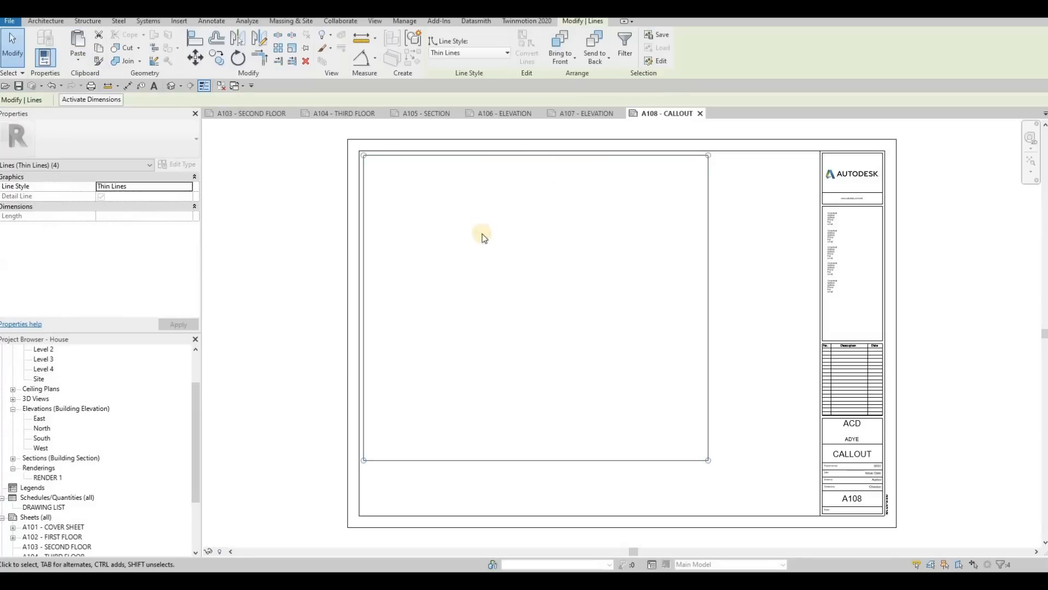
key("Escape")
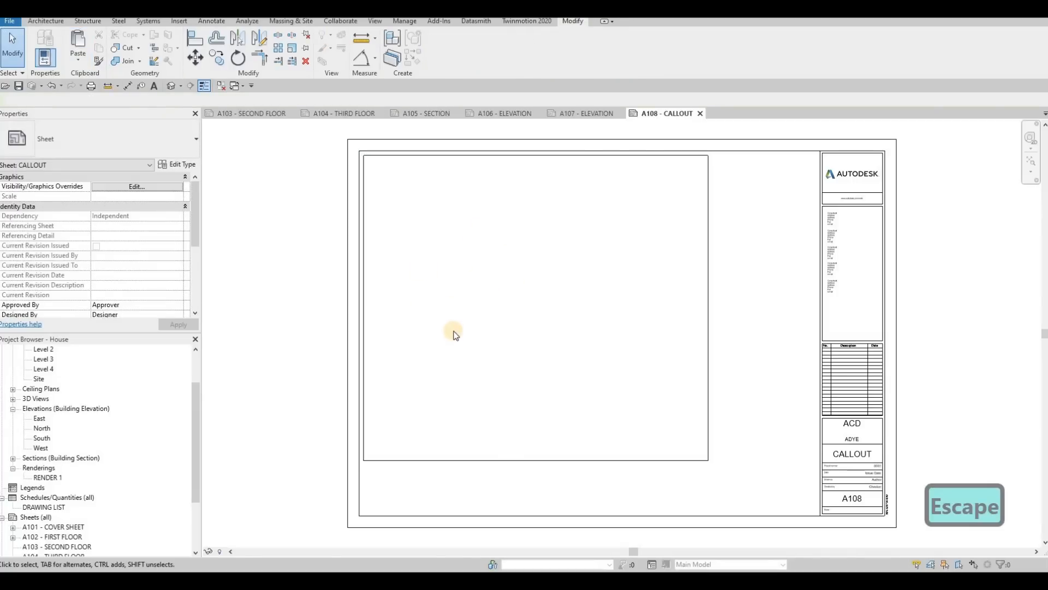
Step: Open the Level 2 floor plan to check its view scale, and return to sheet A108
middle_click_drag(529, 322, 496, 268)
scroll(497, 269, "down", 1)
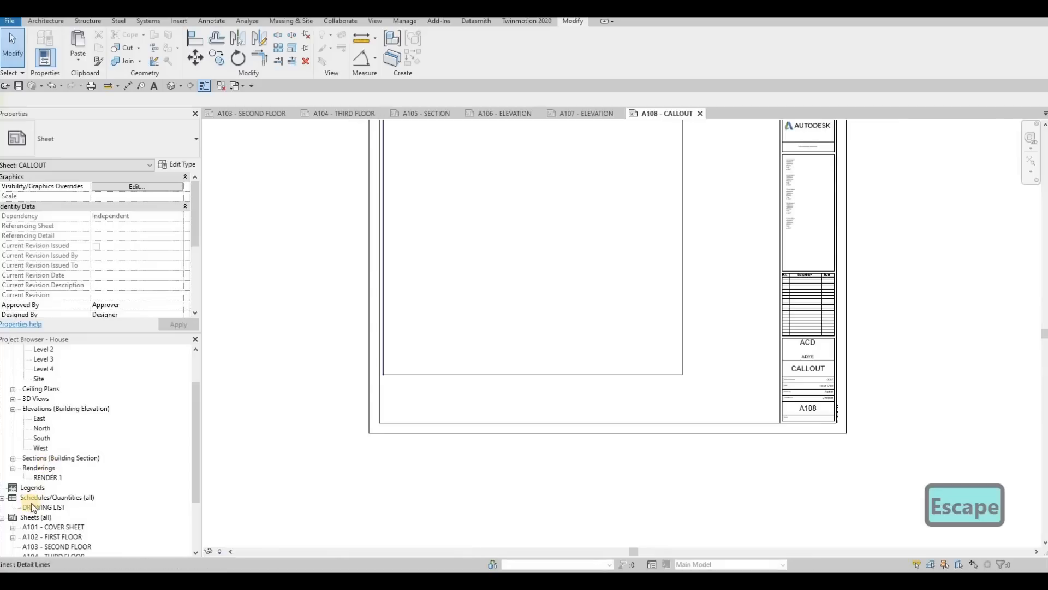
scroll(46, 371, "up", 1)
double_click(44, 369)
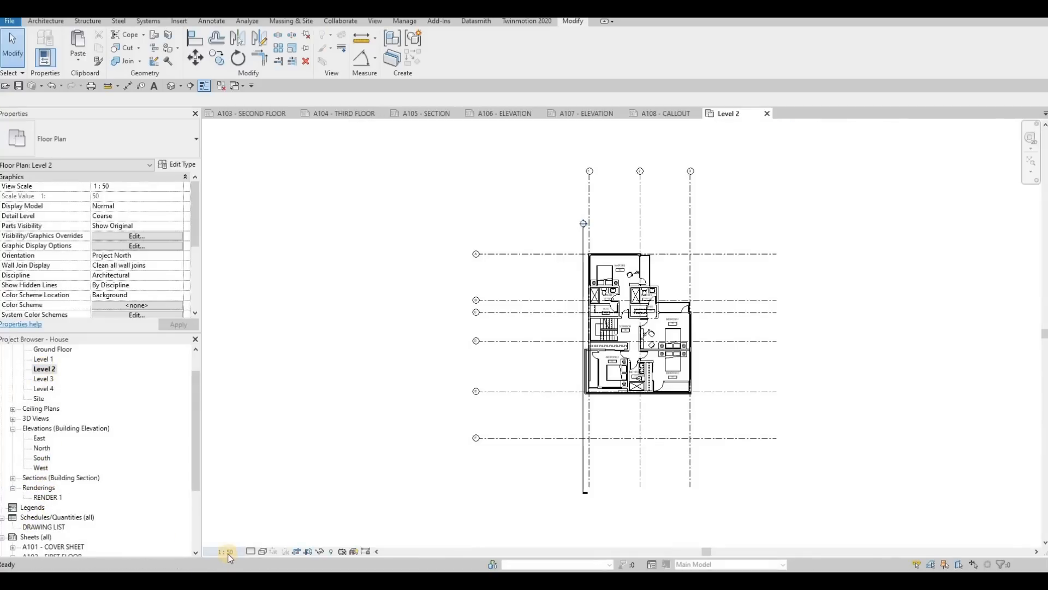
left_click(767, 113)
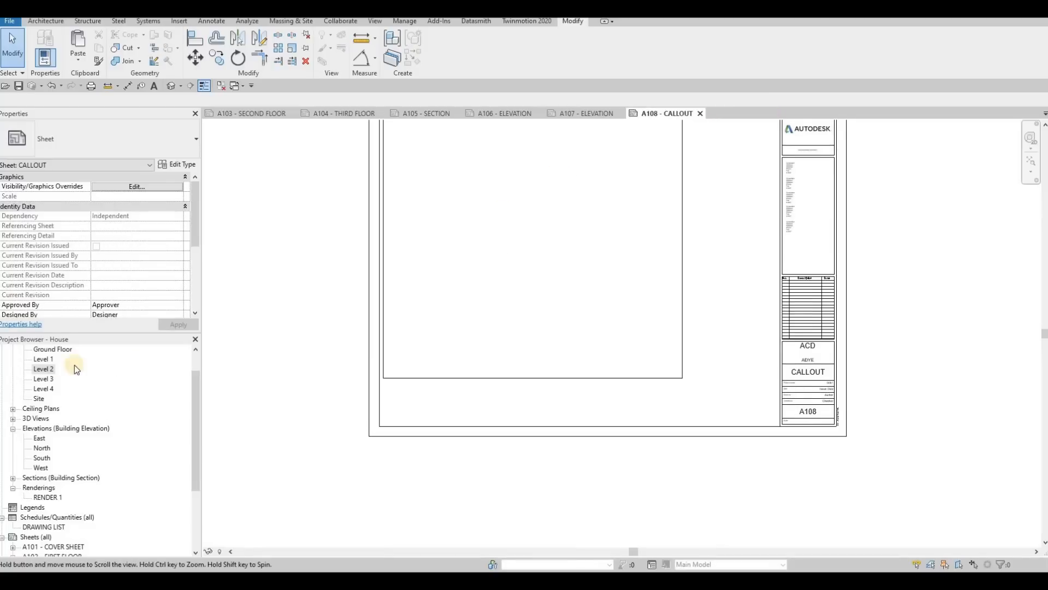
Step: Place the Level 2 floor plan on sheet A108 over the rectangular frame
left_click_drag(43, 370, 523, 250)
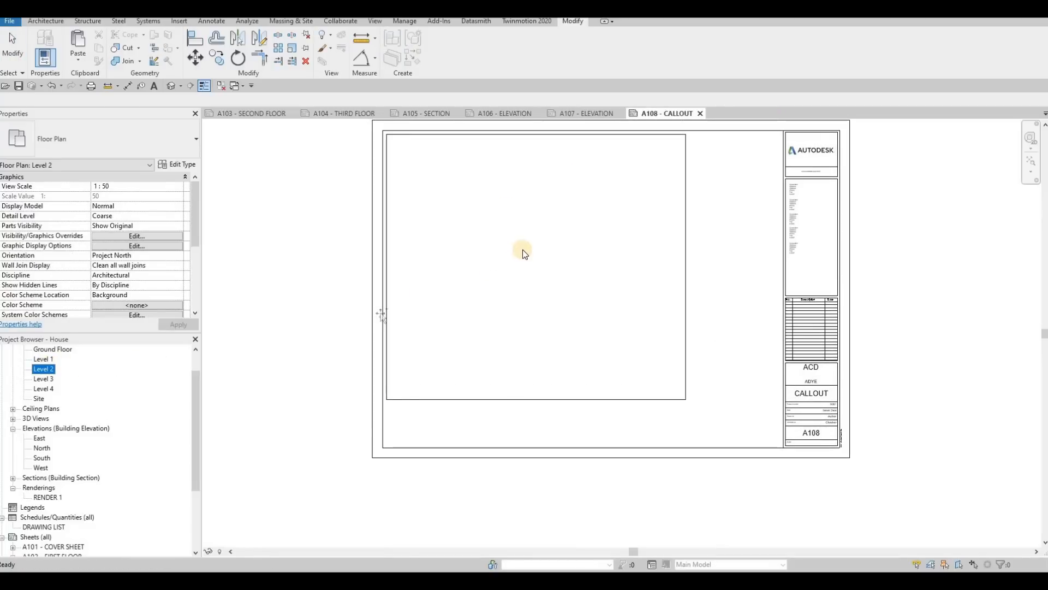
left_click(529, 288)
key("Escape")
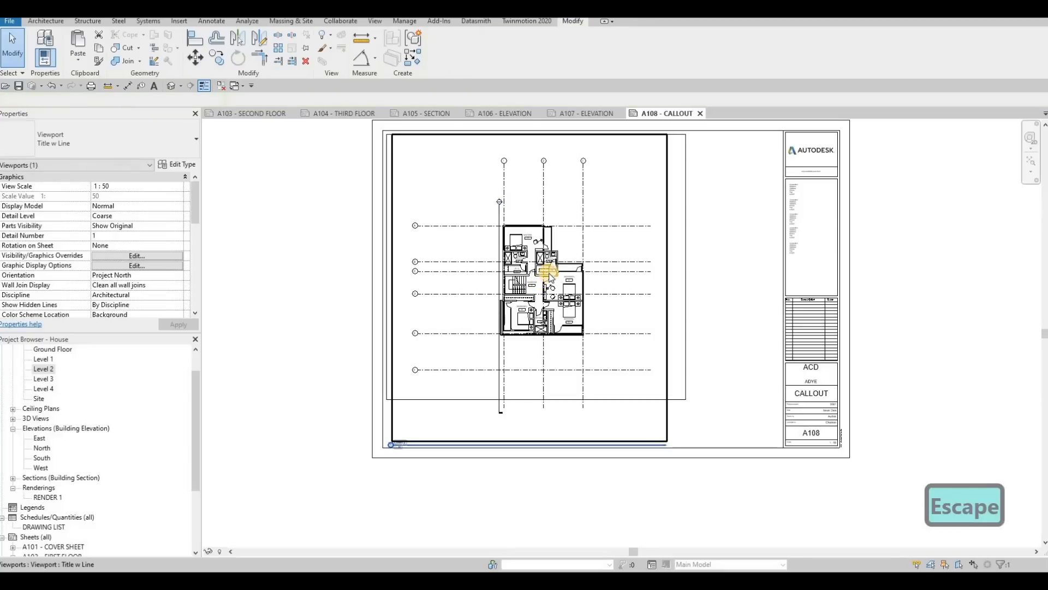
Step: Nudge the Level 2 viewport upwards and slightly left on sheet A108
key("Up")
key("Up")
key("Up")
key("Up")
key("Up")
key("Up")
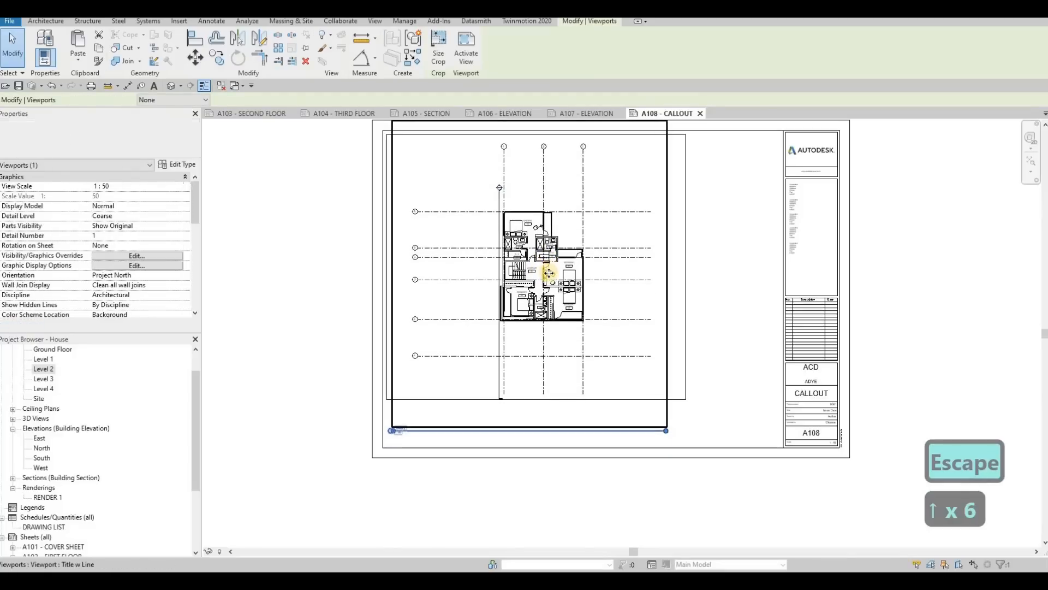
key("Left")
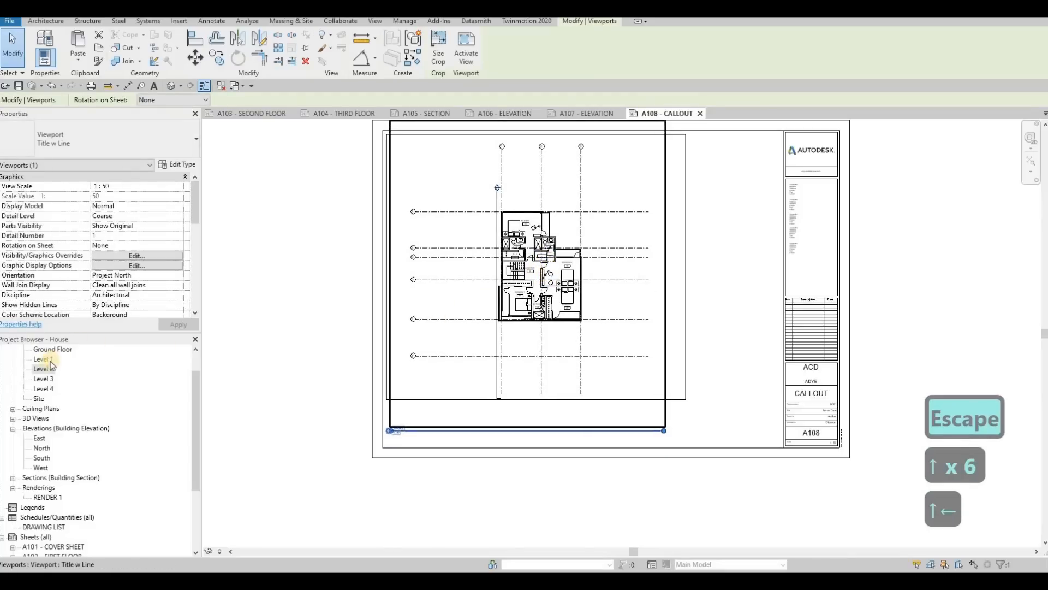
key("Escape")
Step: Open the Level 2 floor plan and make its crop region visible
double_click(44, 368)
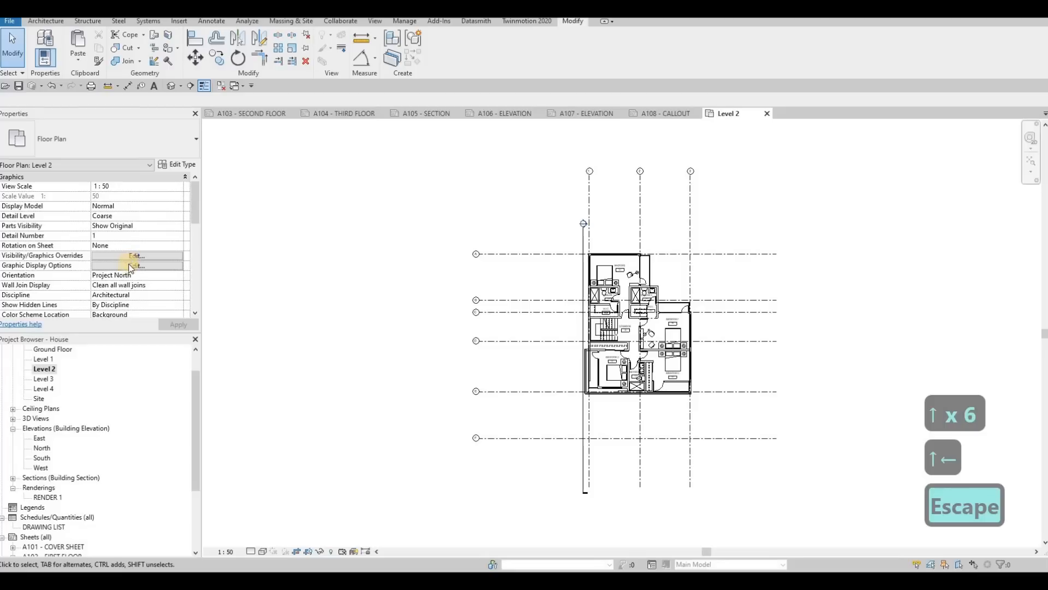
scroll(131, 267, "down", 3)
left_click(96, 236)
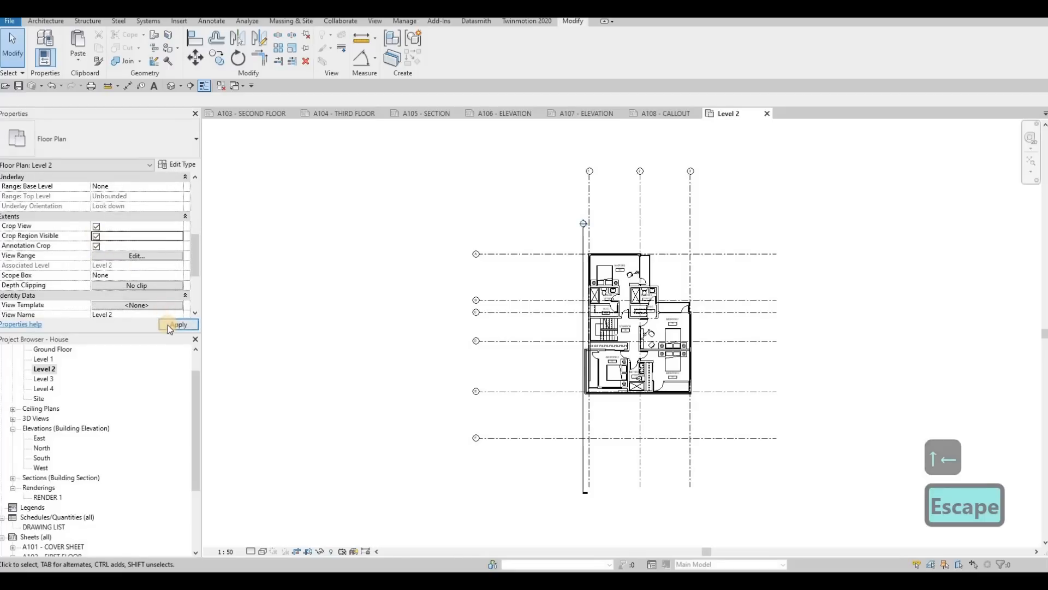
left_click(168, 326)
Step: Pull all four sides of the Level 2 crop region inwards around the plan and its grids, and close the view
left_click(628, 140)
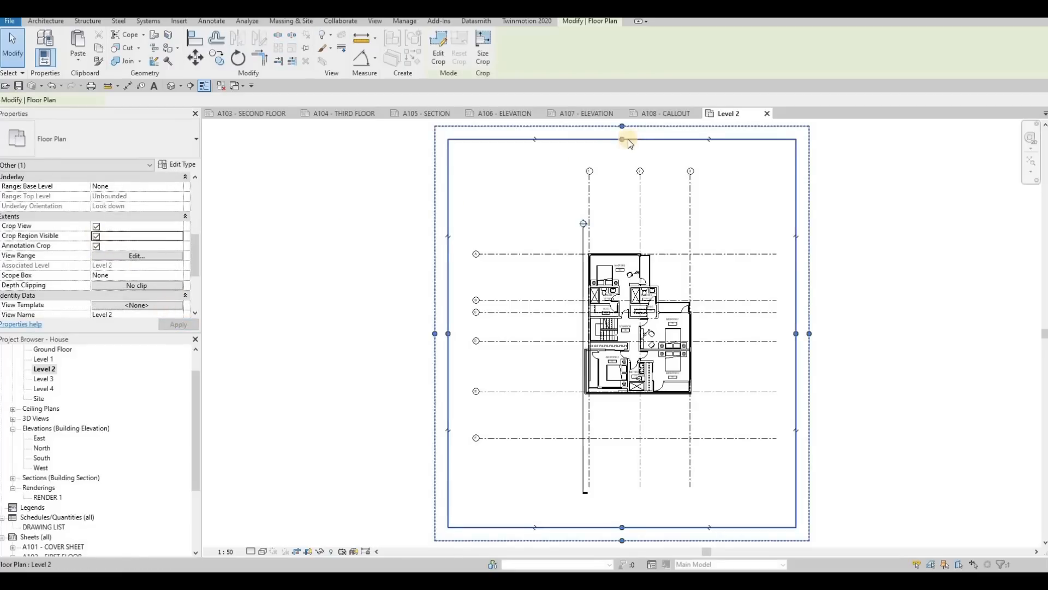
left_click_drag(622, 140, 629, 190)
left_click_drag(622, 527, 624, 475)
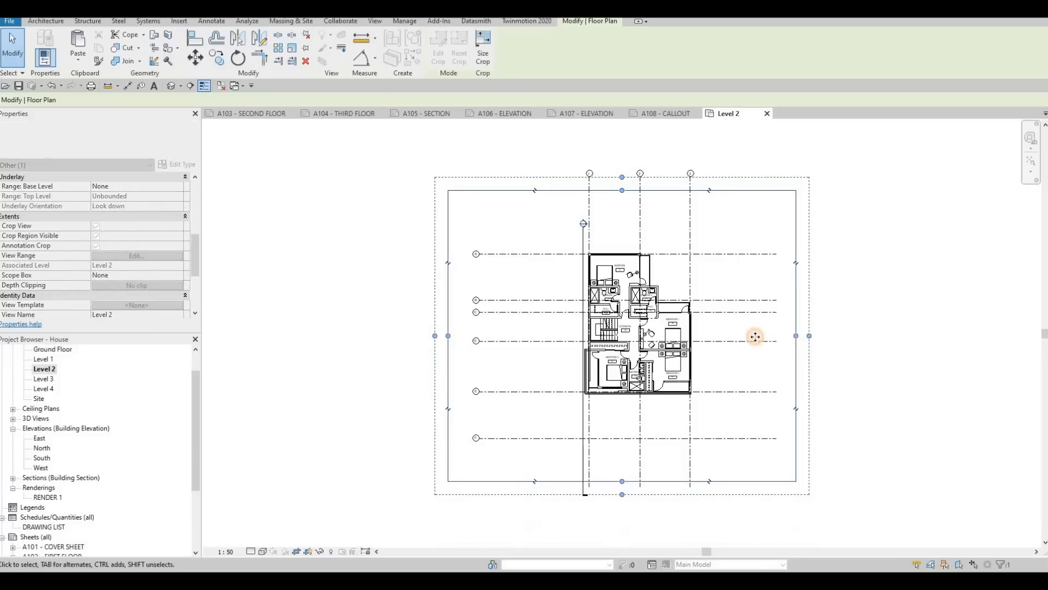
left_click_drag(449, 336, 472, 337)
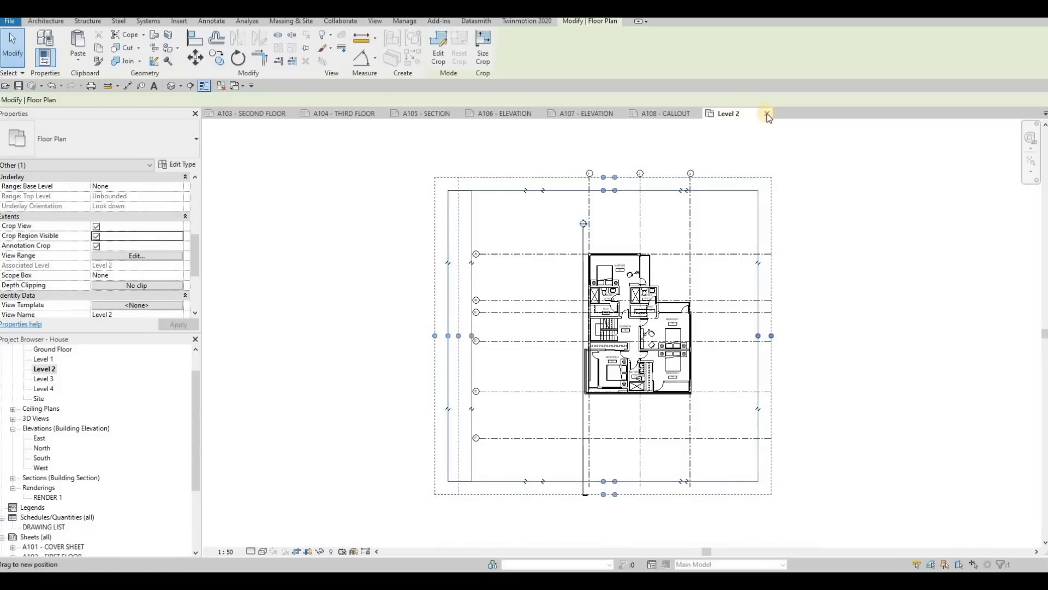
key("ctrl+F4")
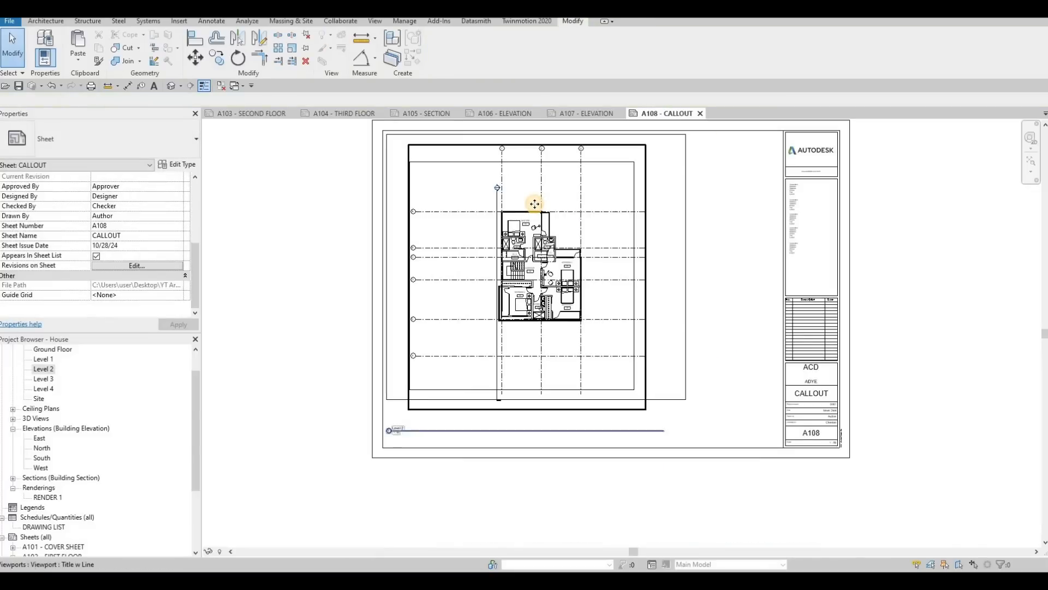
Step: Nudge the cropped Level 2 viewport further up within the rectangular frame
left_click(534, 205)
key("Up")
key("Up")
key("Up")
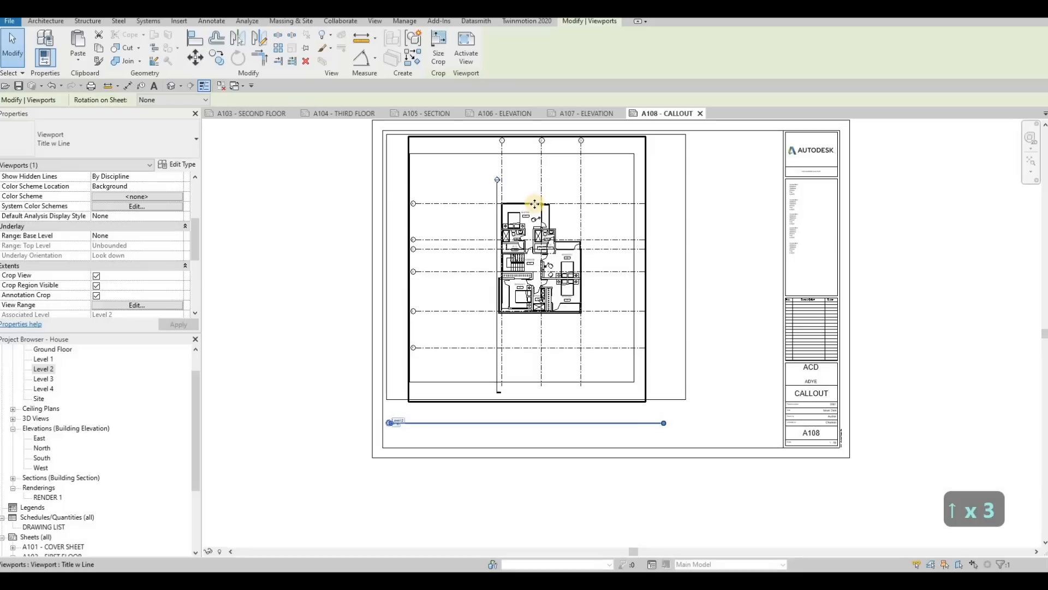
key("Up")
key("Up")
key("Escape")
key("Escape")
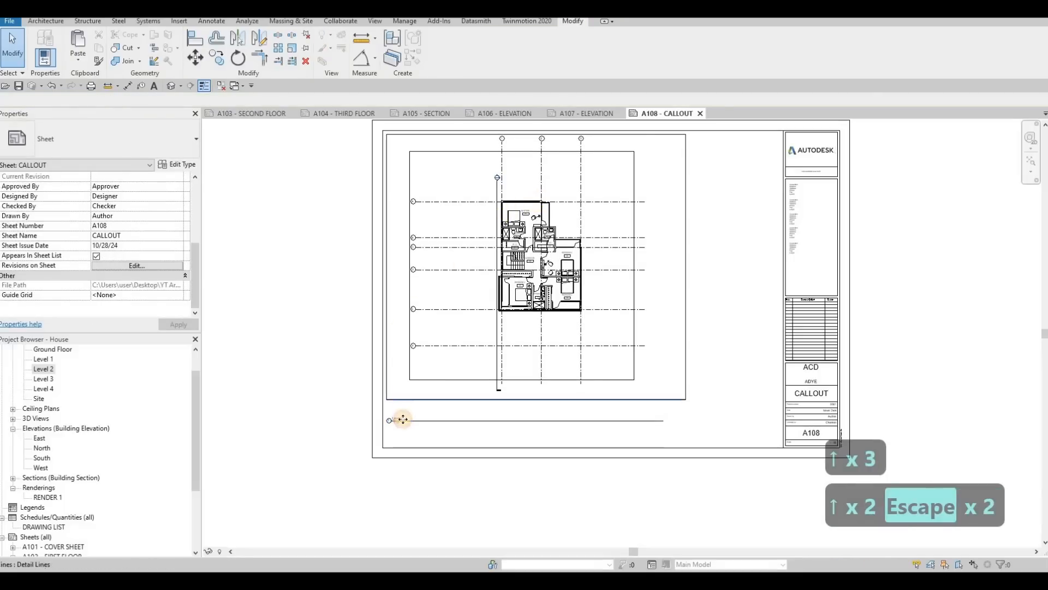
Step: Move the Level 2 view title up to just beneath the lower edge of the frame
left_click(405, 420)
scroll(404, 419, "up", 3)
left_click_drag(419, 397, 392, 390)
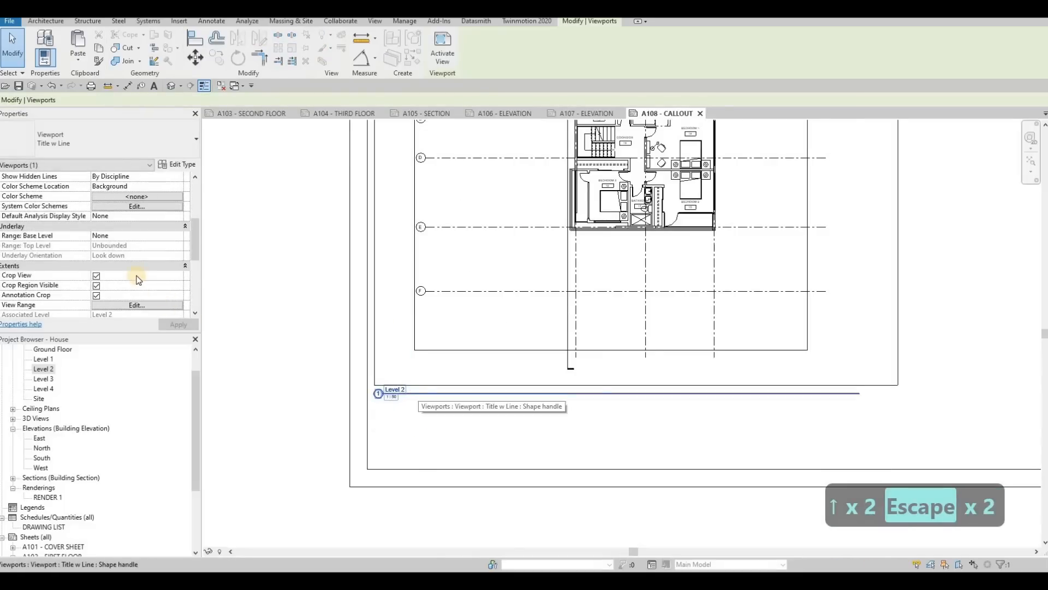
Step: Set the Level 2 viewport's title on sheet to SECOND FLOOR
scroll(117, 251, "down", 3)
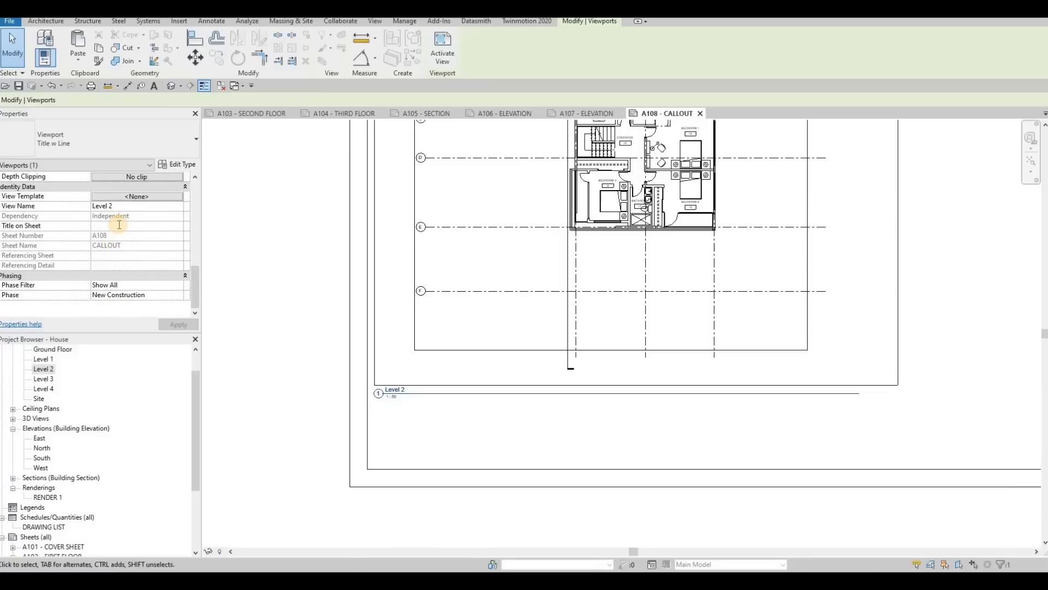
left_click(119, 224)
type("SEC")
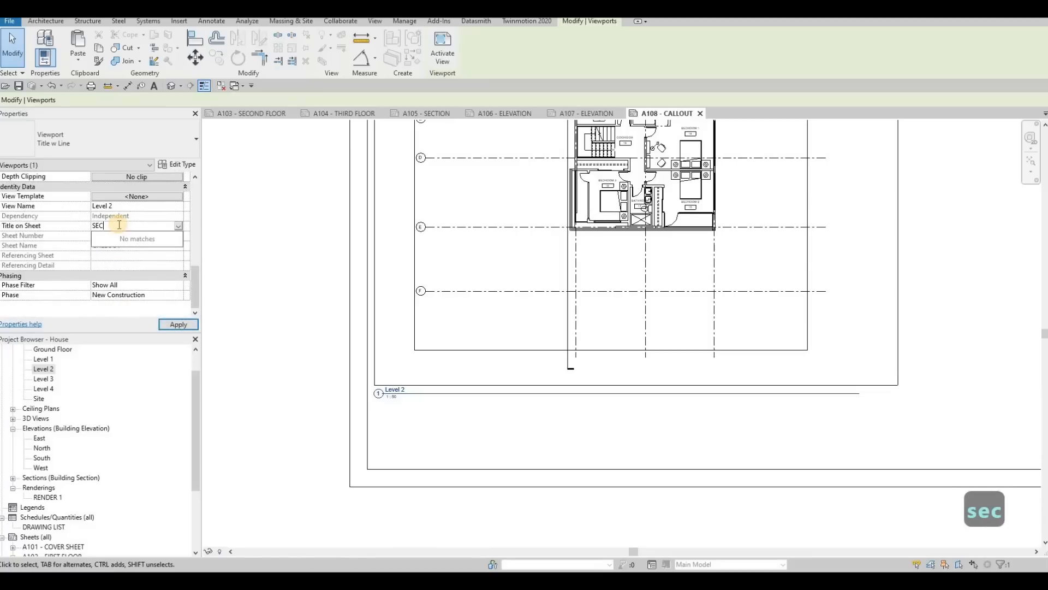
type("OND FLOOR")
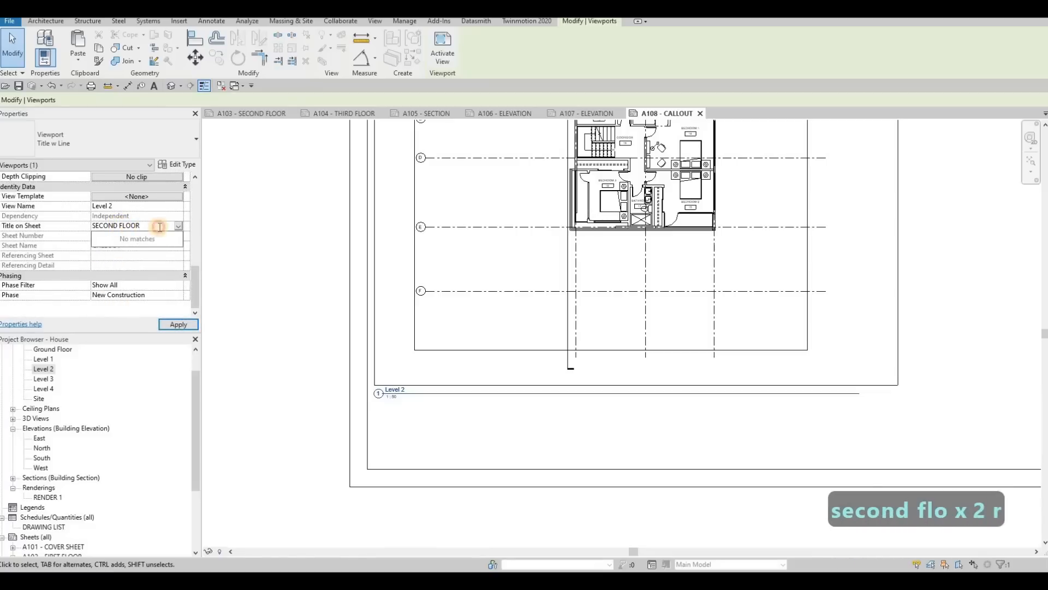
left_click(183, 324)
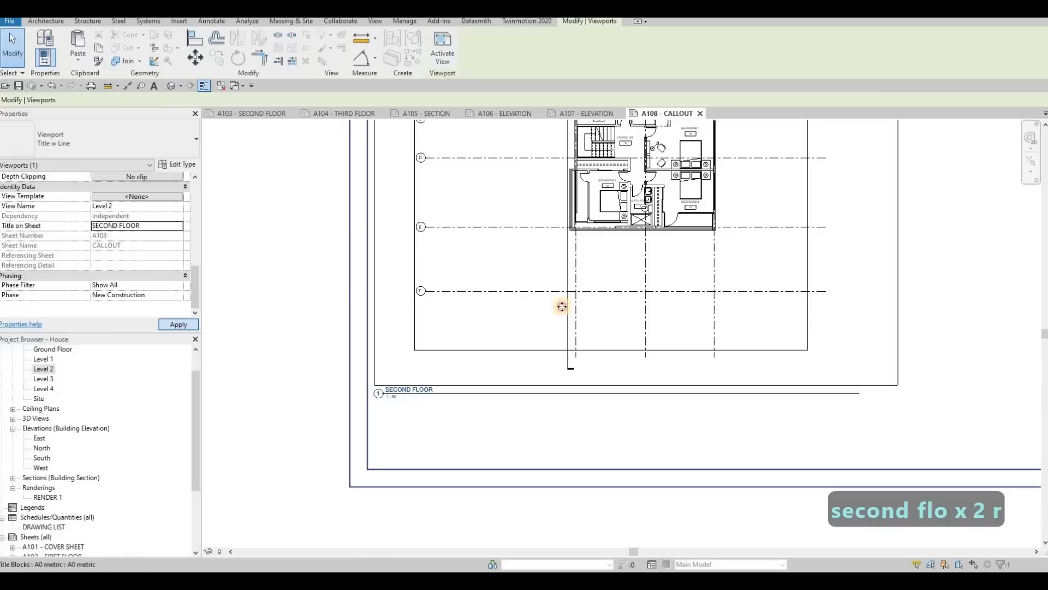
Step: Shorten the SECOND FLOOR view title's line so it ends just past the title text, and deselect the viewport
left_click(761, 335)
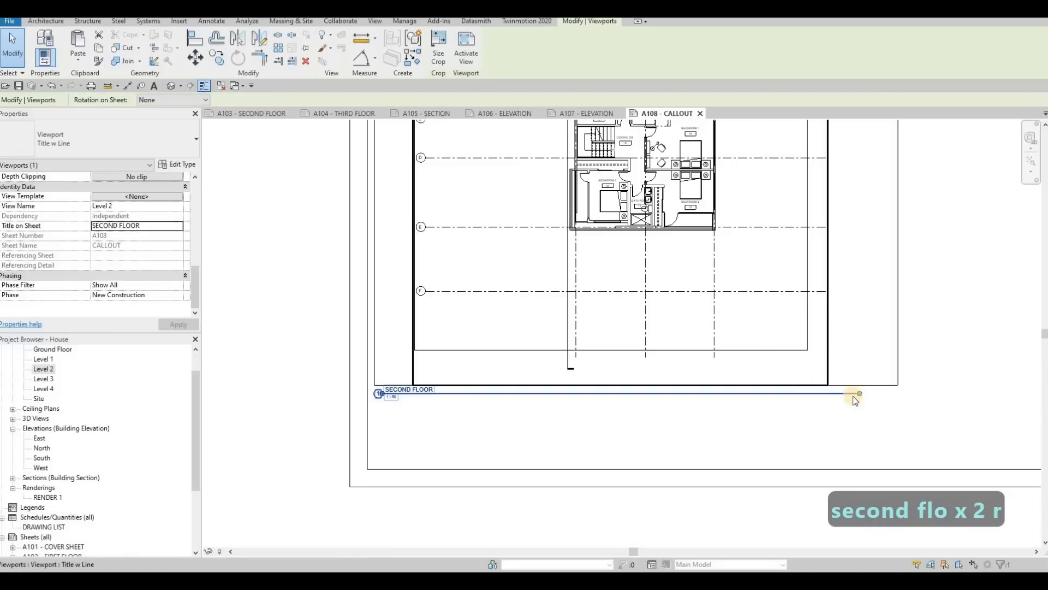
left_click_drag(859, 394, 435, 409)
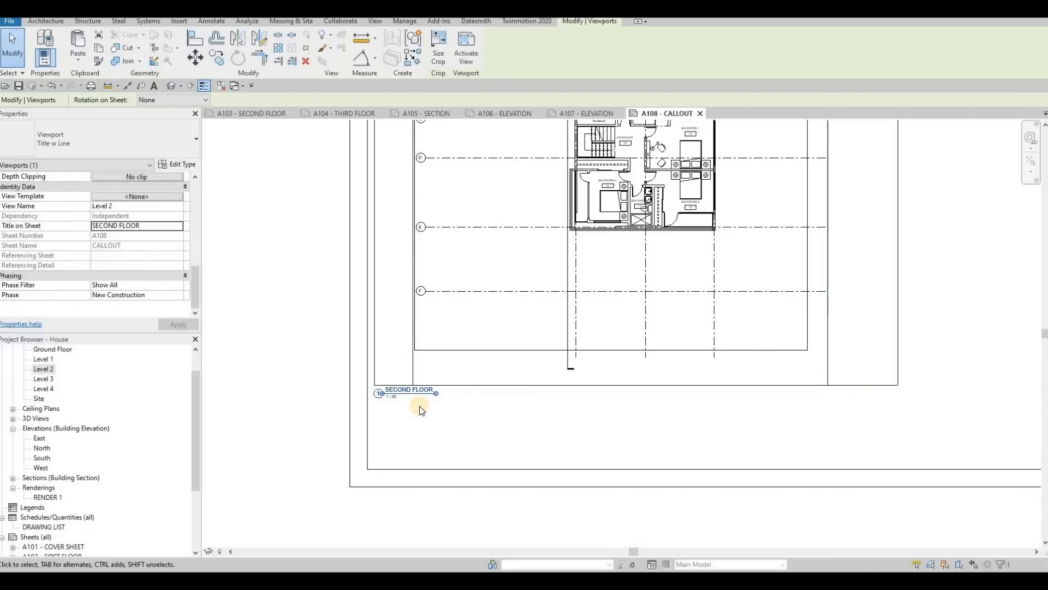
key("Escape")
key("Escape")
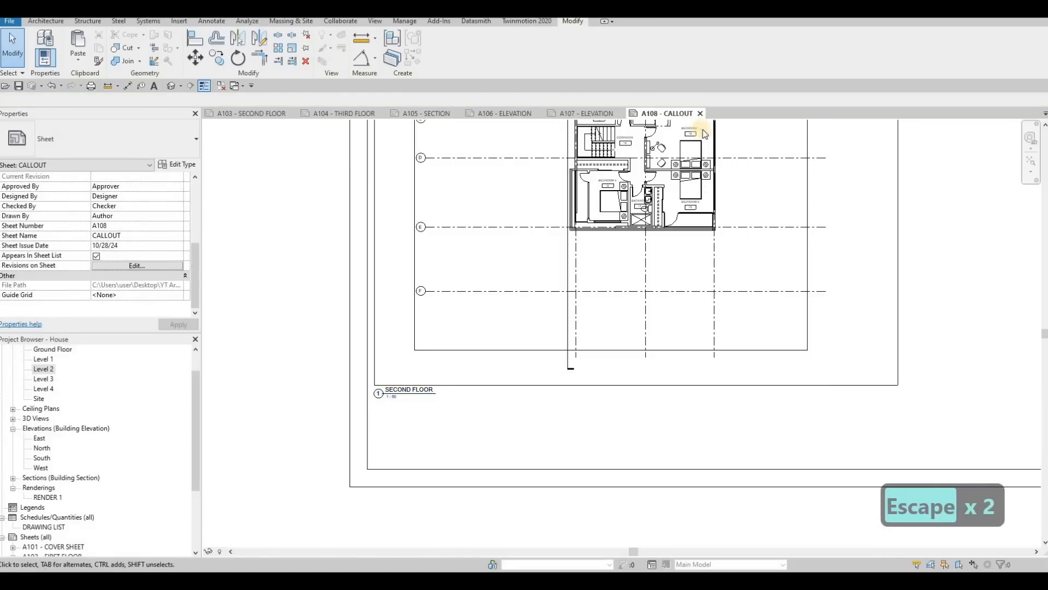
Step: Leave the A108 - CALLOUT sheet for A103 - SECOND FLOOR, and briefly check the cropped Level 2 floor plan
left_click(700, 114)
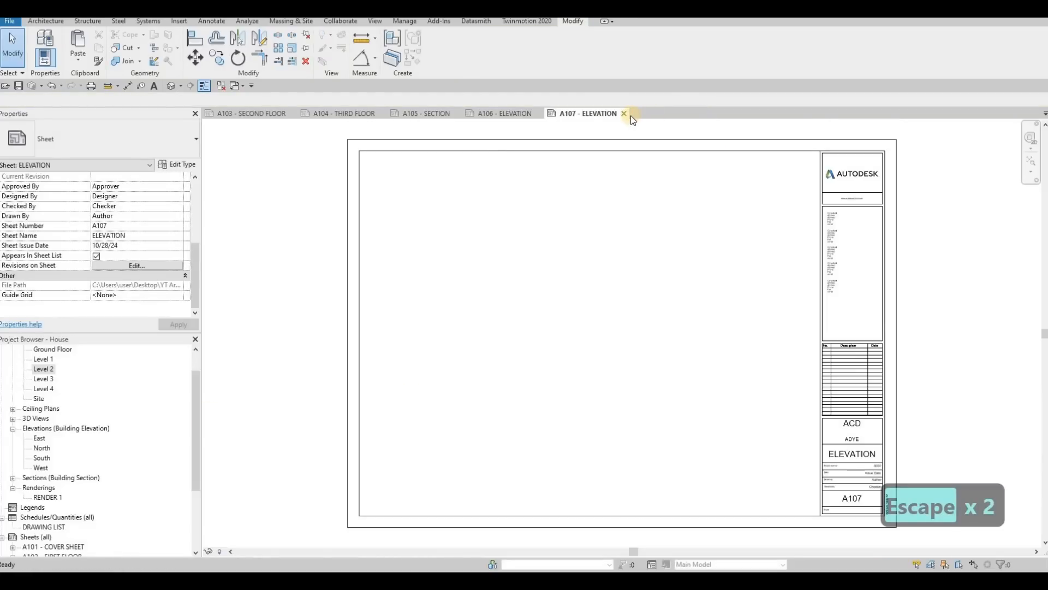
left_click(252, 114)
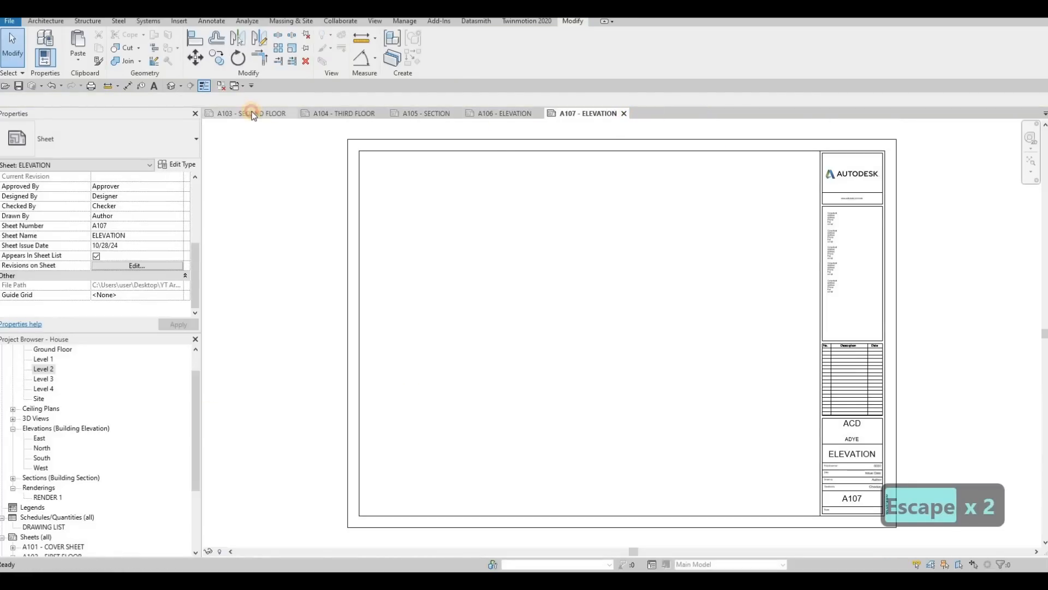
double_click(41, 370)
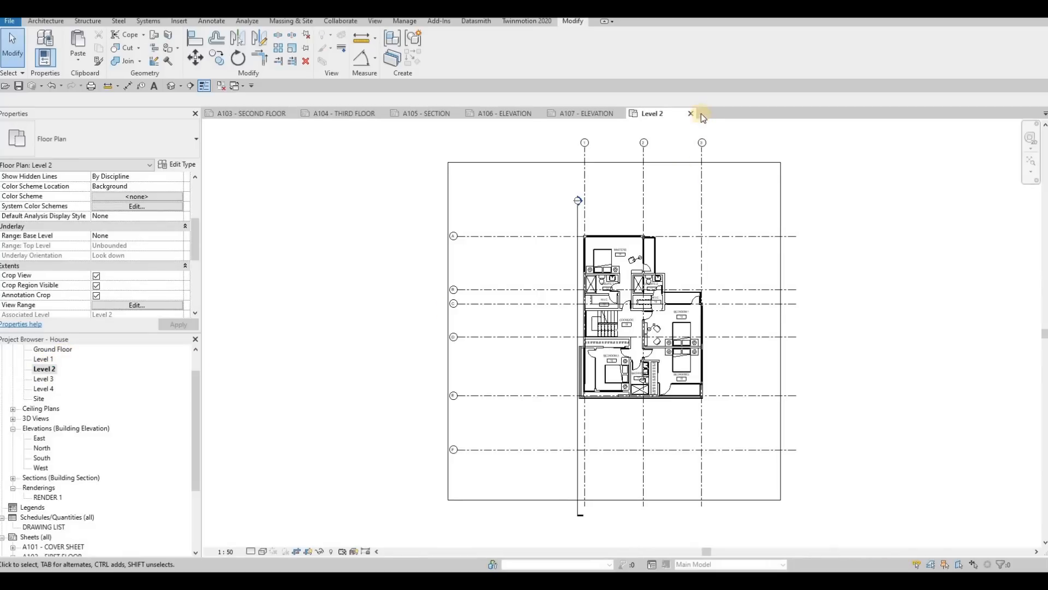
key("ctrl+F4")
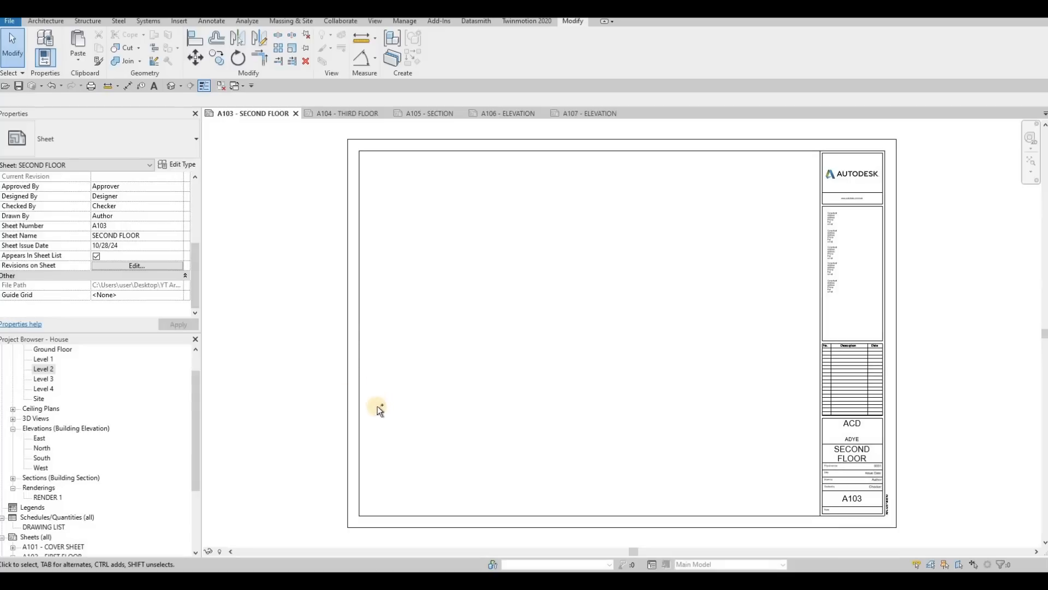
Step: Undo the last two changes, and look at the A102 - FIRST FLOOR sheet before returning to A103 - SECOND FLOOR
key("ctrl+z")
key("ctrl+z")
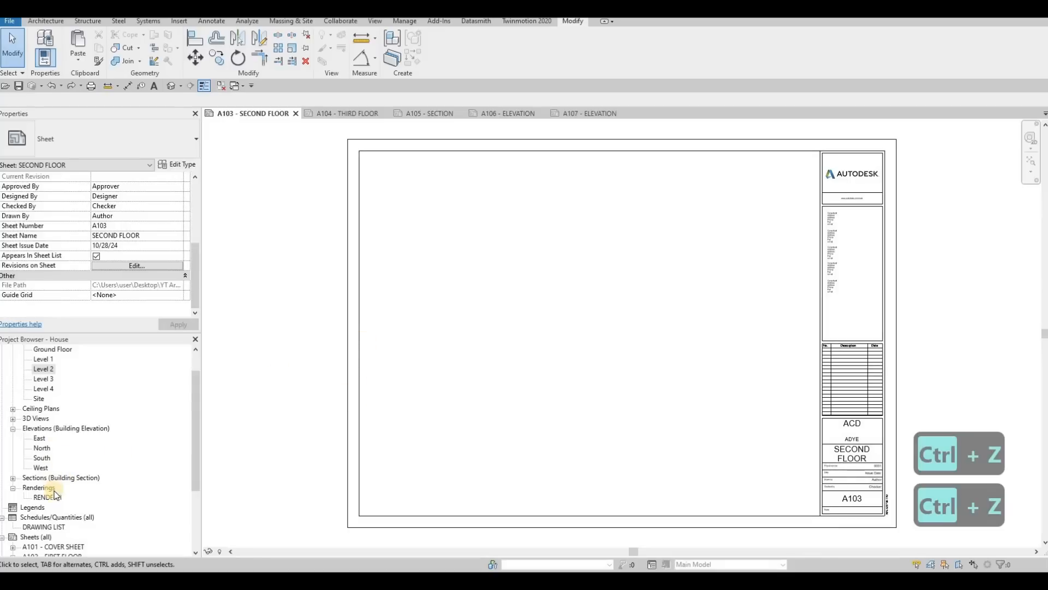
scroll(51, 538, "down", 1)
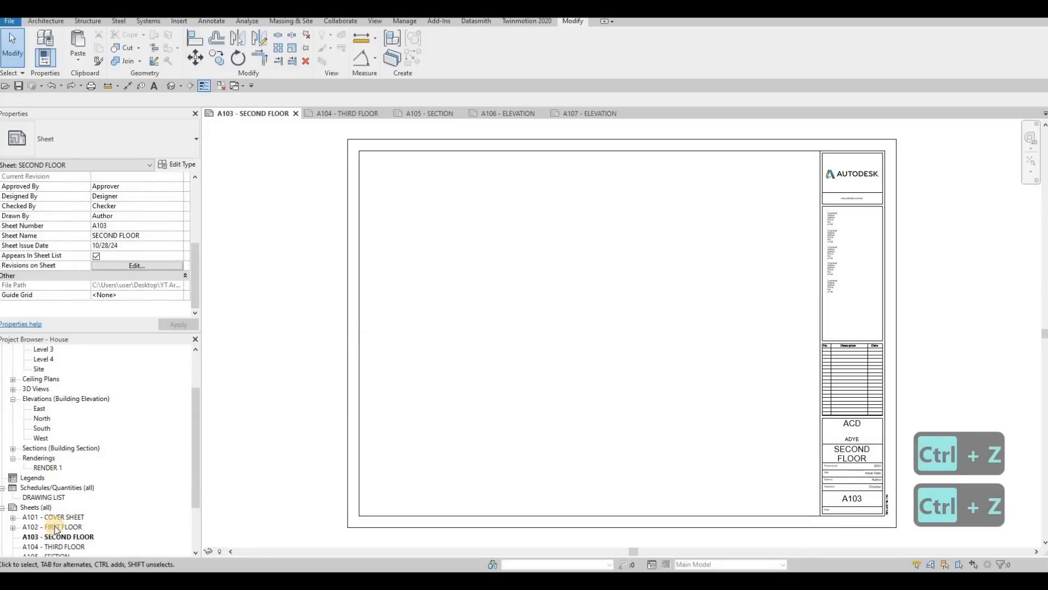
double_click(55, 526)
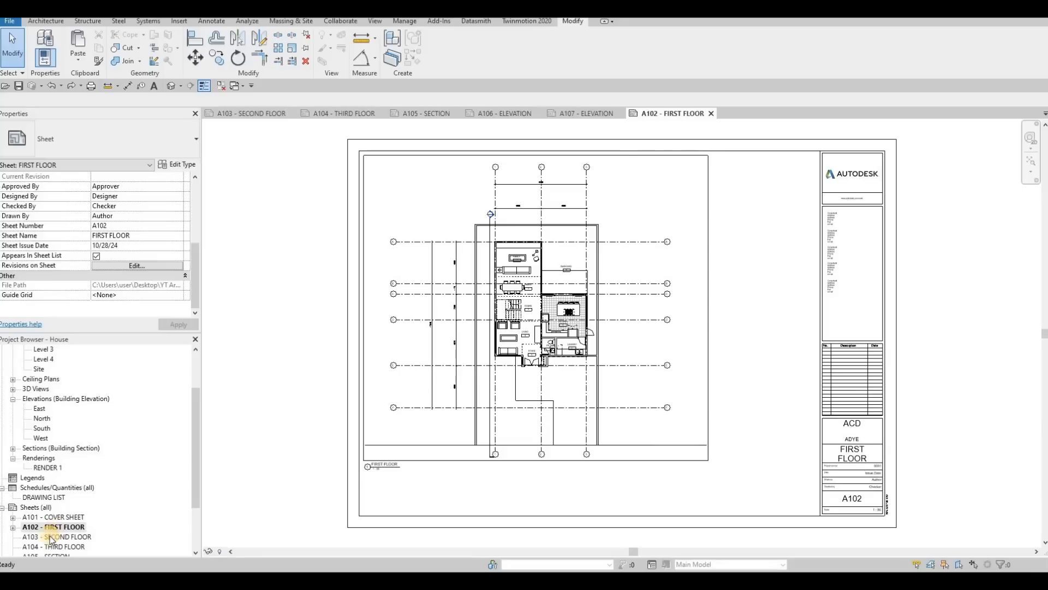
double_click(59, 537)
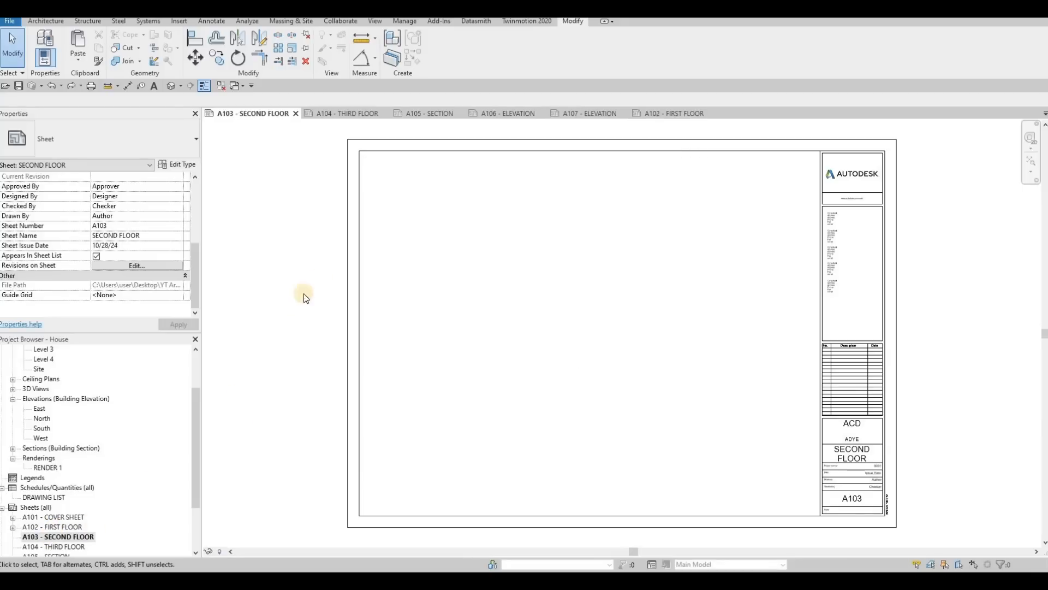
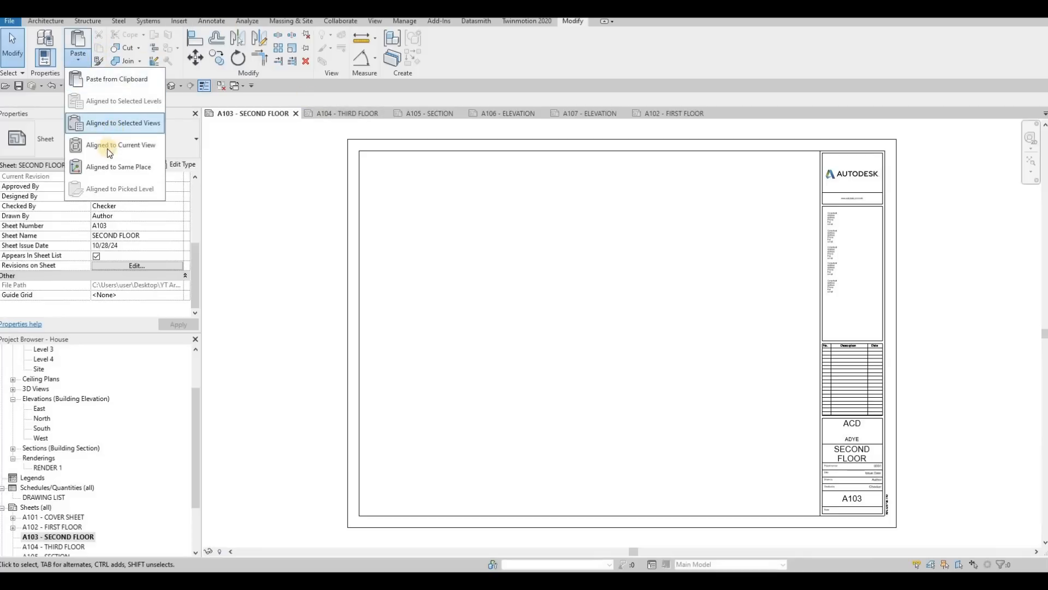
Step: Paste the copied frame lines onto A103 - SECOND FLOOR aligned to the current view, and try to place the Level 2 floor plan
left_click(106, 132)
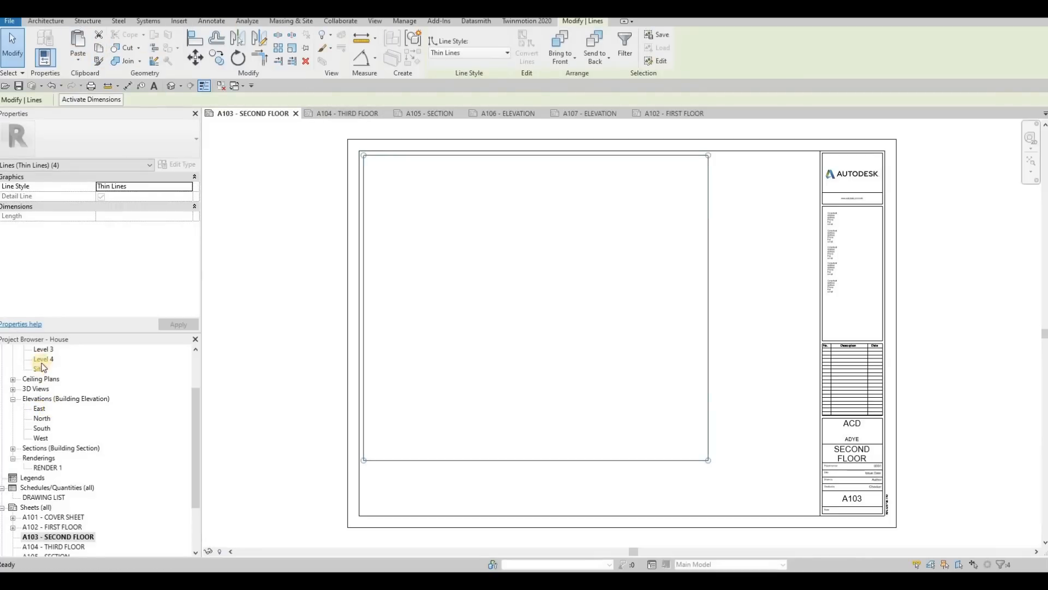
scroll(42, 355, "up", 1)
left_click_drag(423, 350, 523, 307)
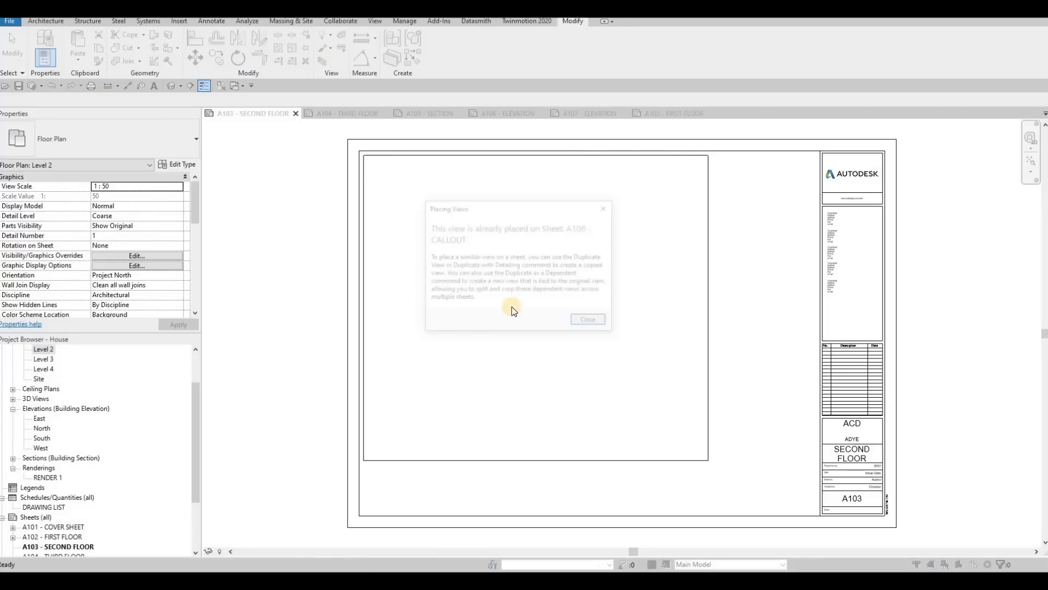
key("Escape")
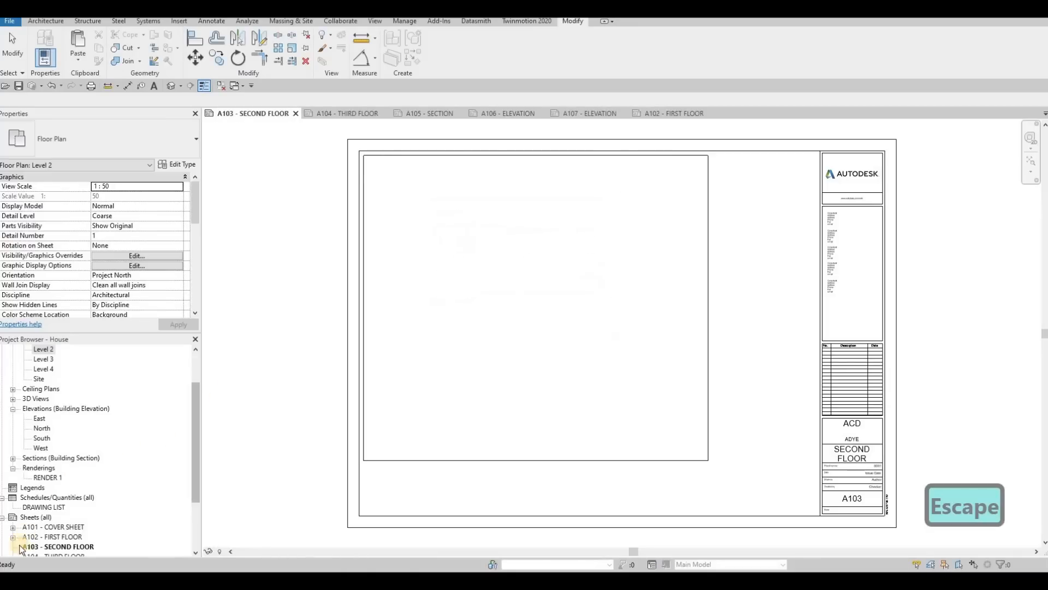
Step: Delete the Level 2 viewport from the A108 - CALLOUT sheet and close that sheet
scroll(55, 491, "down", 3)
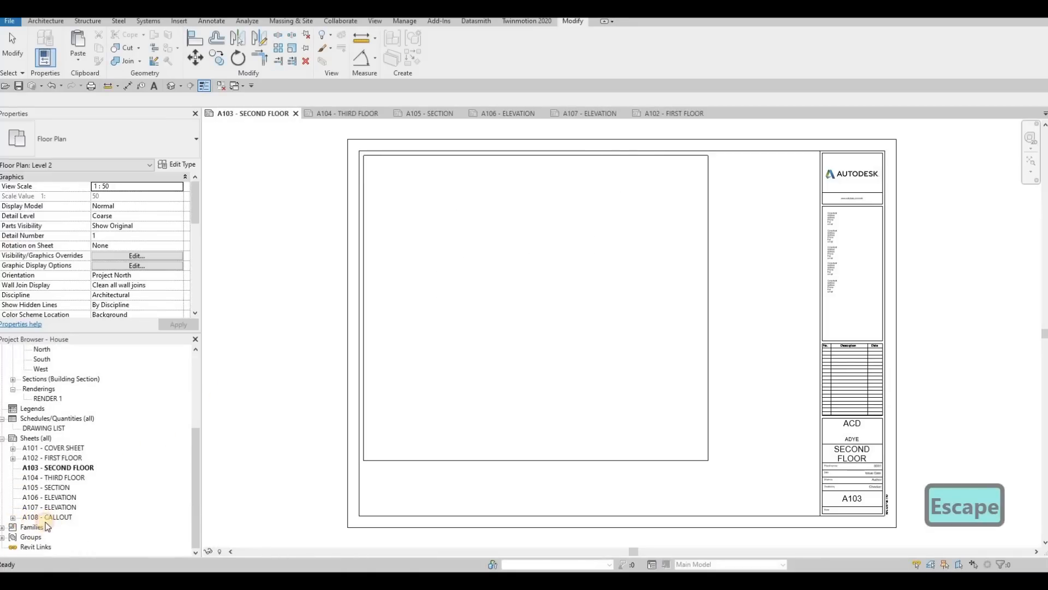
left_click(13, 517)
double_click(53, 517)
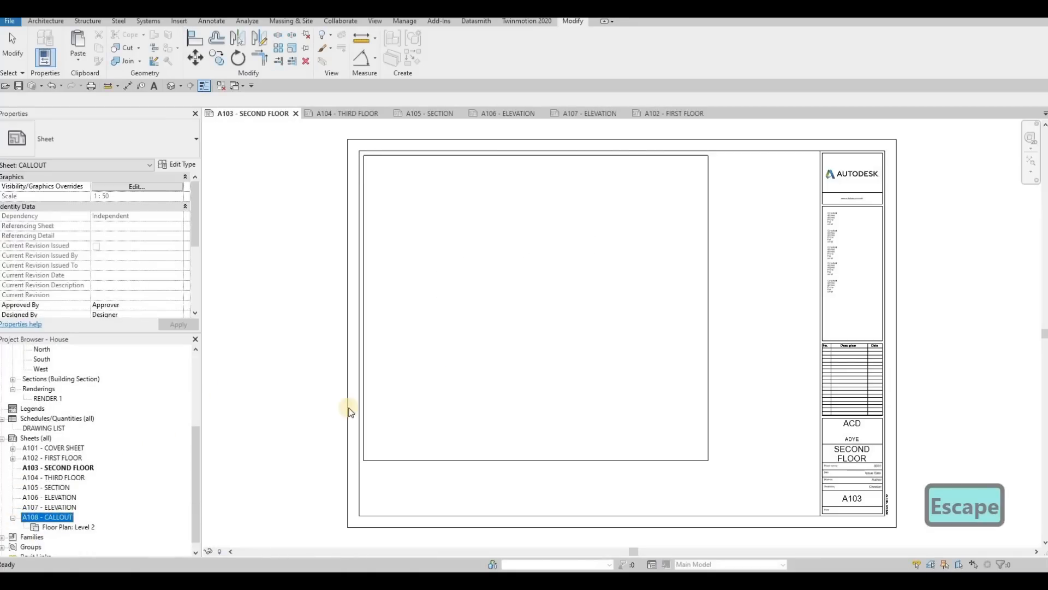
left_click(516, 351)
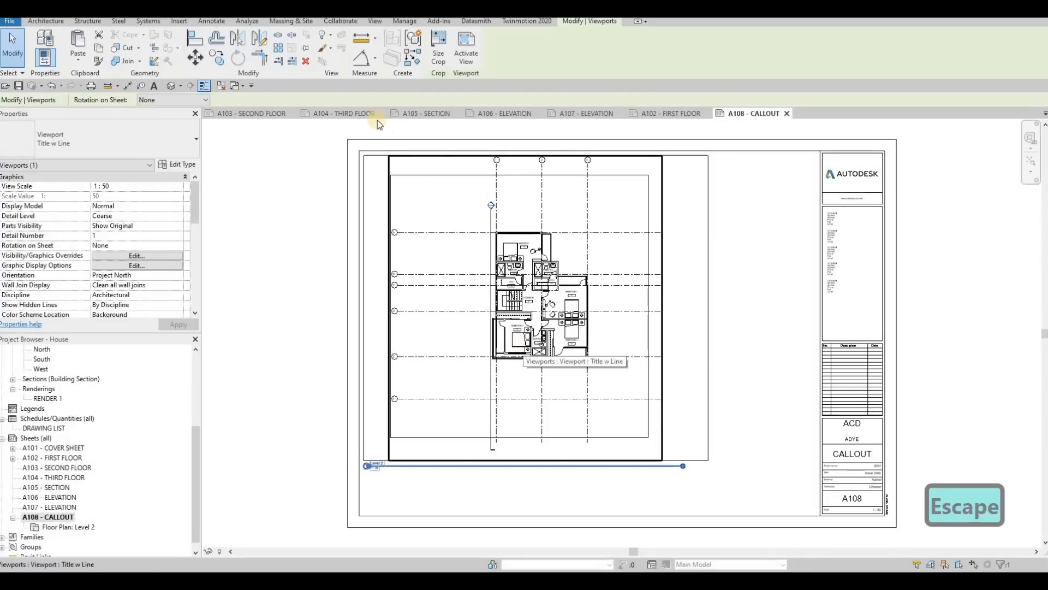
key("Delete")
left_click(789, 112)
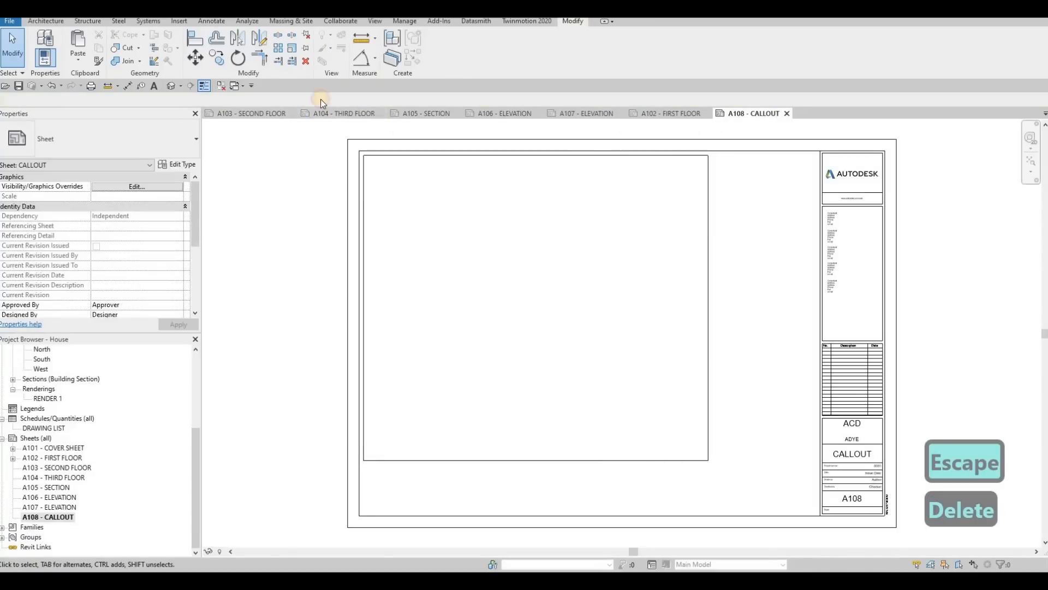
Step: Place the Level 2 floor plan centred inside the frame on the A103 - SECOND FLOOR sheet
scroll(52, 415, "up", 5)
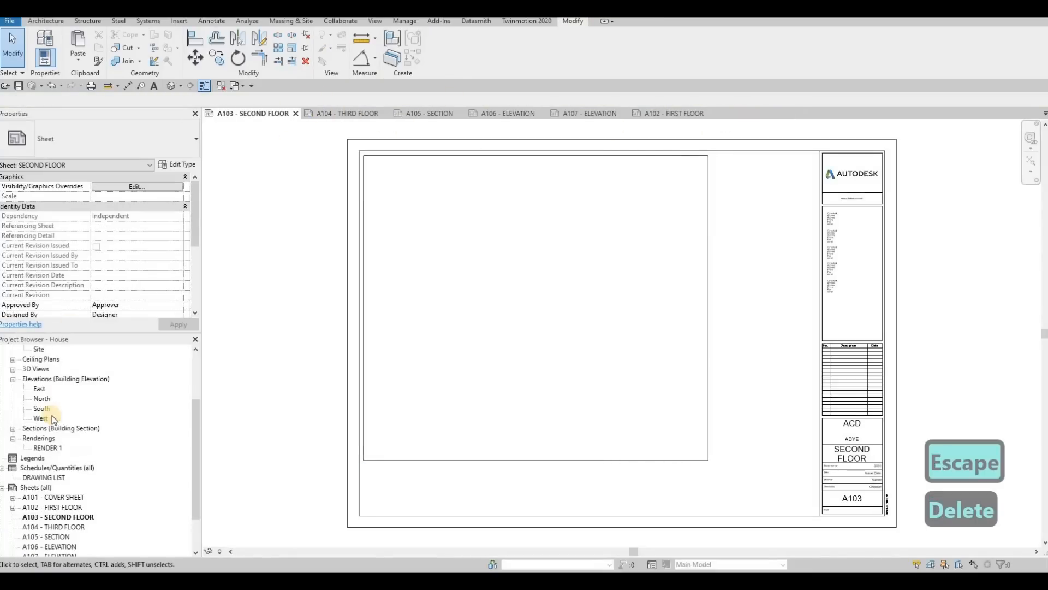
left_click_drag(46, 401, 458, 311)
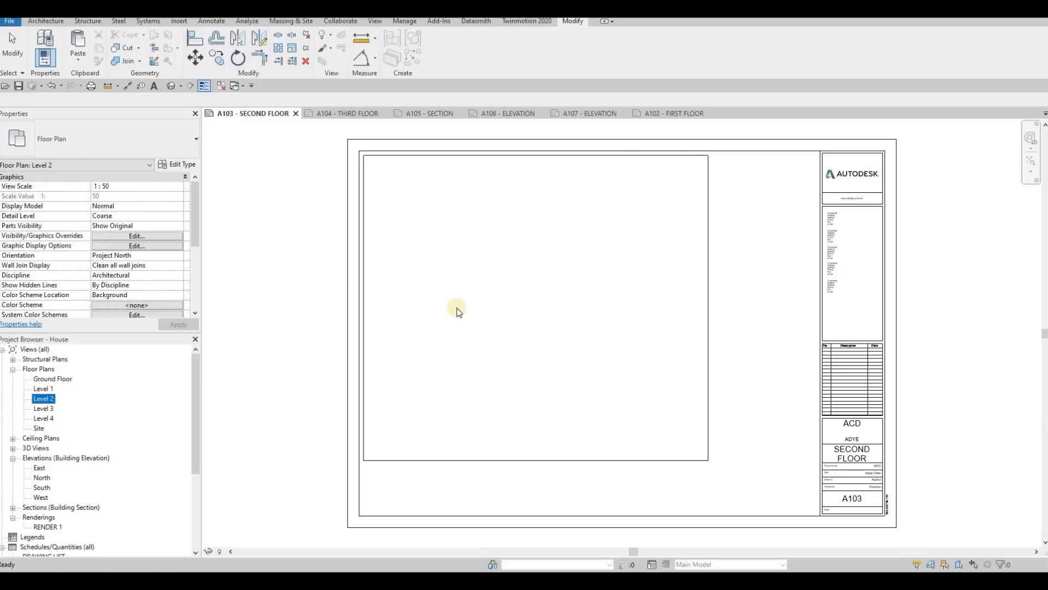
left_click(779, 113)
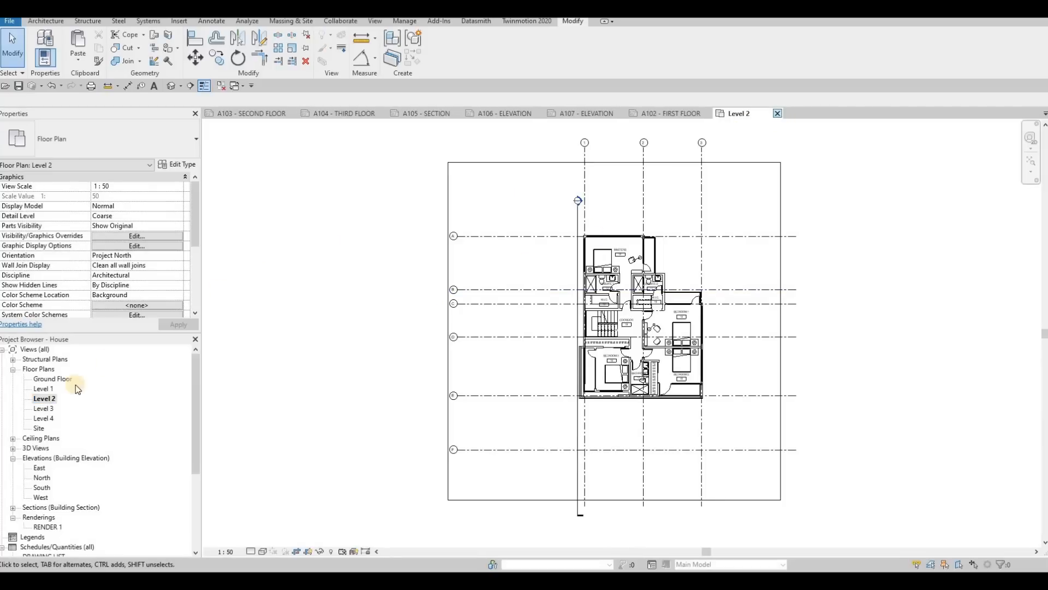
left_click(397, 350)
left_click_drag(538, 303, 540, 291)
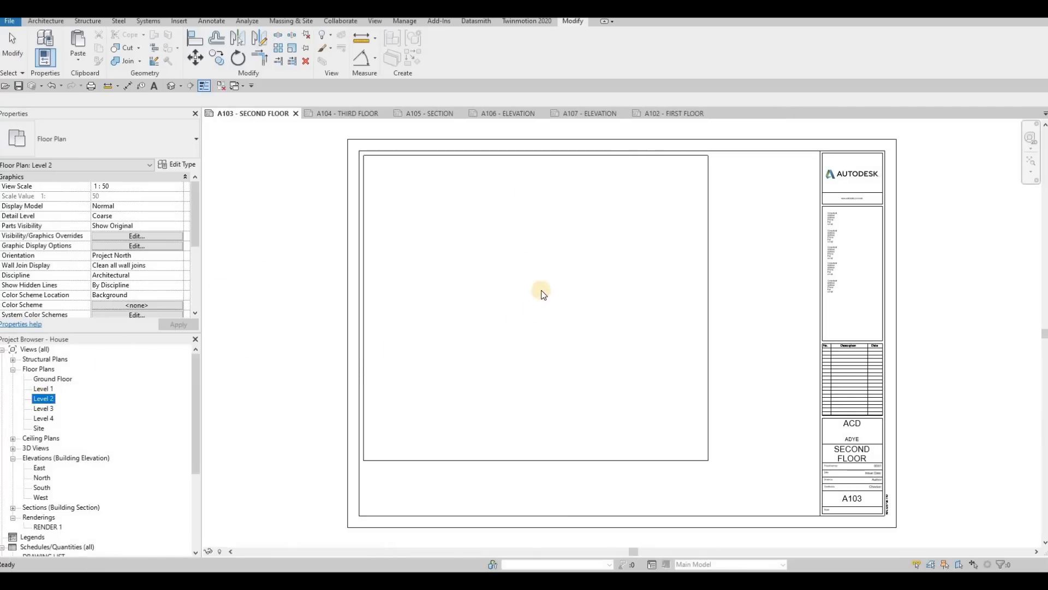
left_click(525, 307)
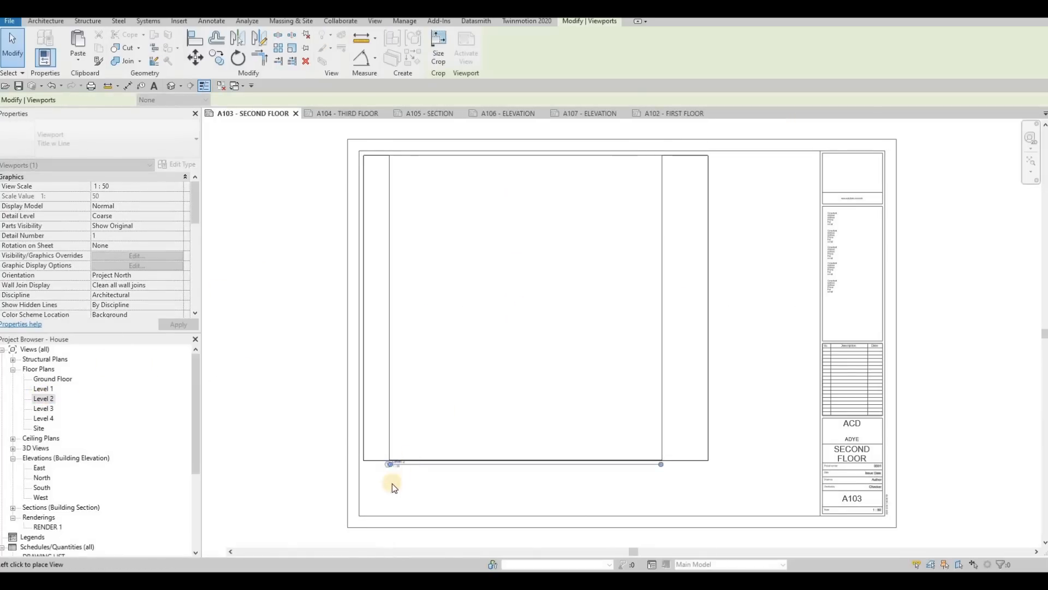
key("Escape")
key("Escape")
scroll(410, 448, "up", 3)
left_click(434, 448)
left_click_drag(434, 449, 491, 335)
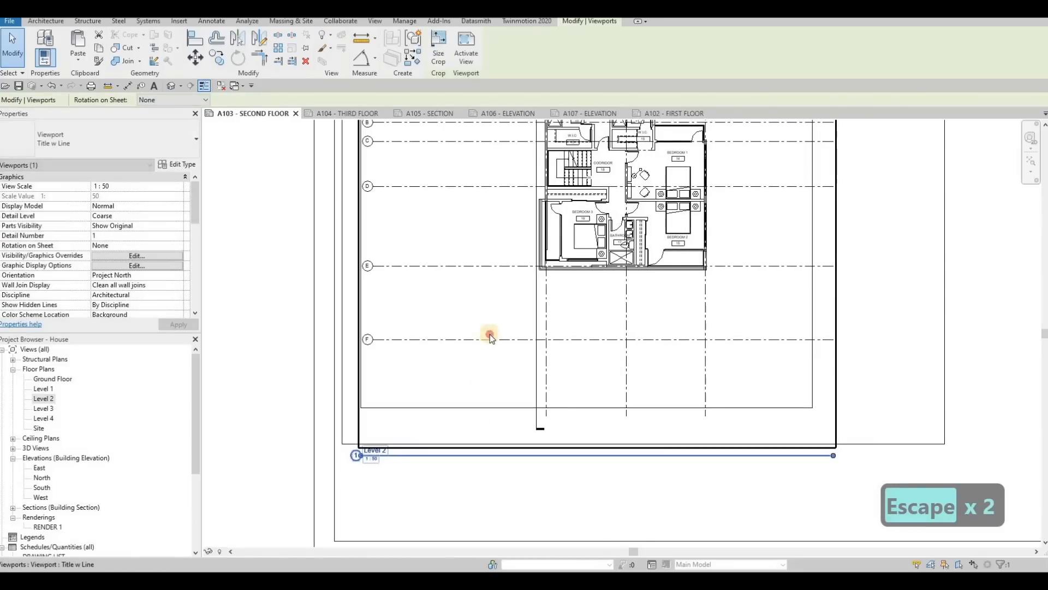
key("ctrl+z")
key("Escape")
key("Escape")
key("Escape")
Step: Move the Level 2 view title just below the frame's lower-left corner and shorten its title line to about the text's length
left_click(418, 457)
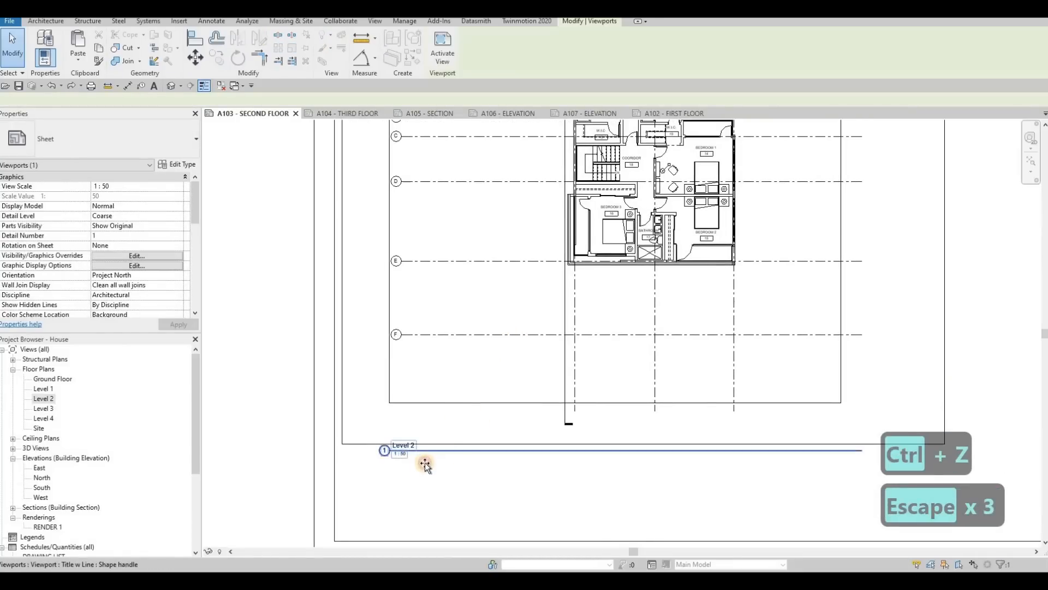
left_click_drag(413, 457, 573, 319)
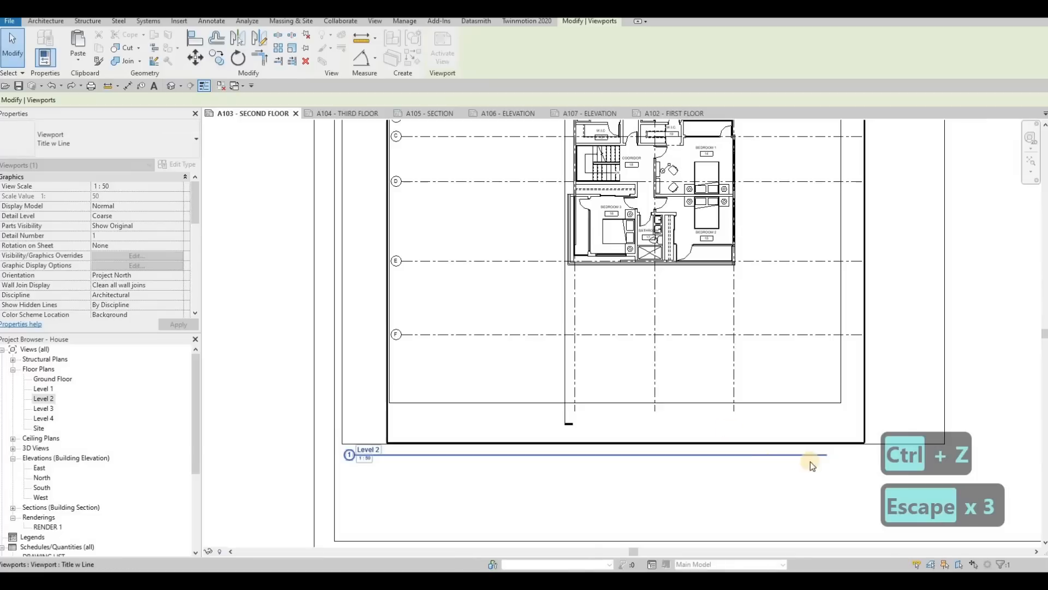
left_click_drag(827, 456, 397, 460)
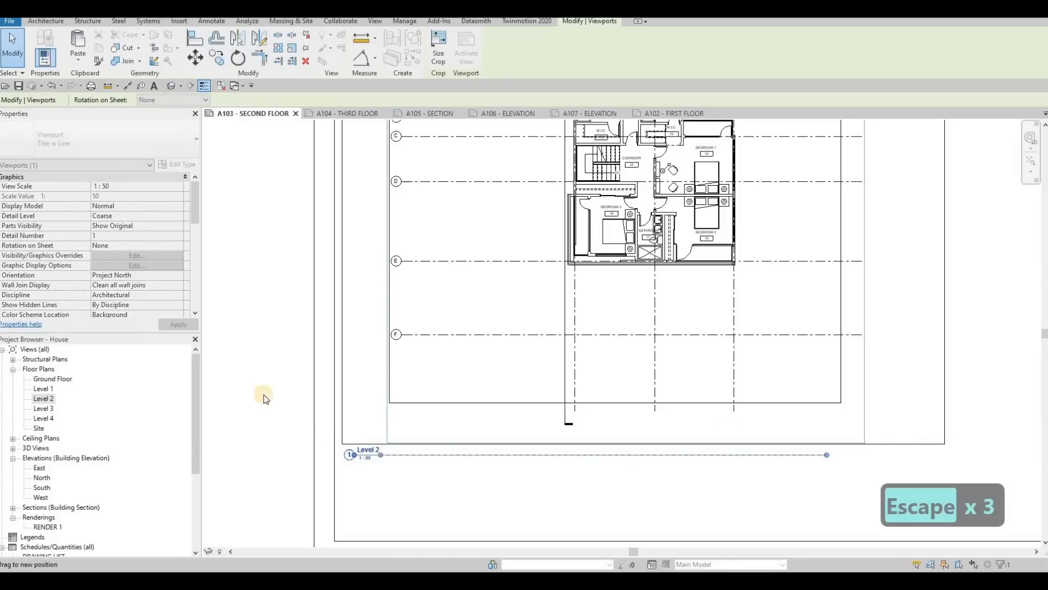
key("Escape")
key("Escape")
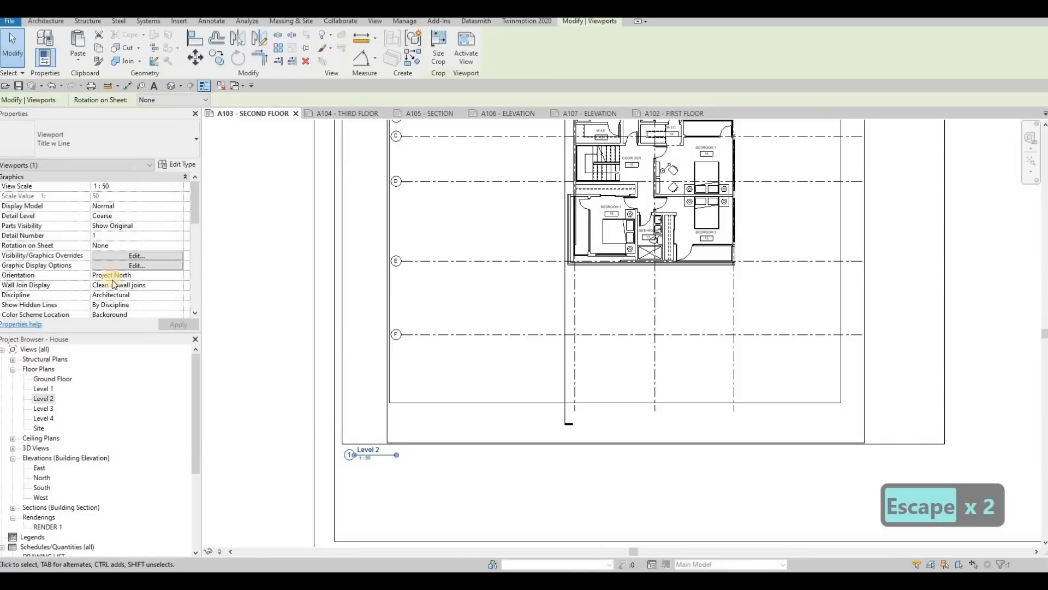
Step: Set the Level 2 viewport's title on sheet to SECOND FLOOR, and extend the title line to the end of the text
scroll(131, 273, "down", 9)
left_click(136, 243)
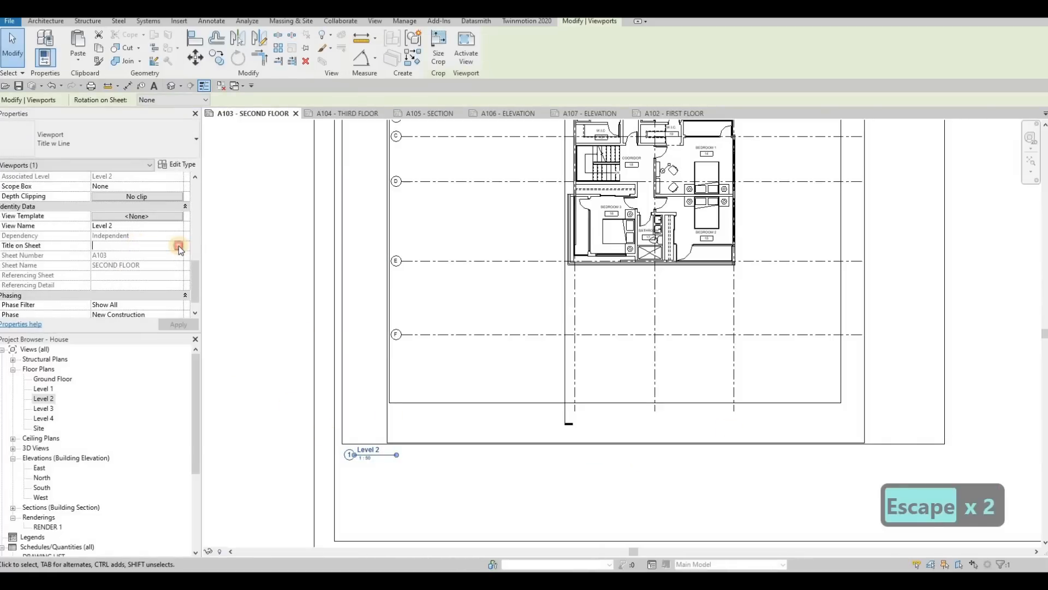
left_click(163, 246)
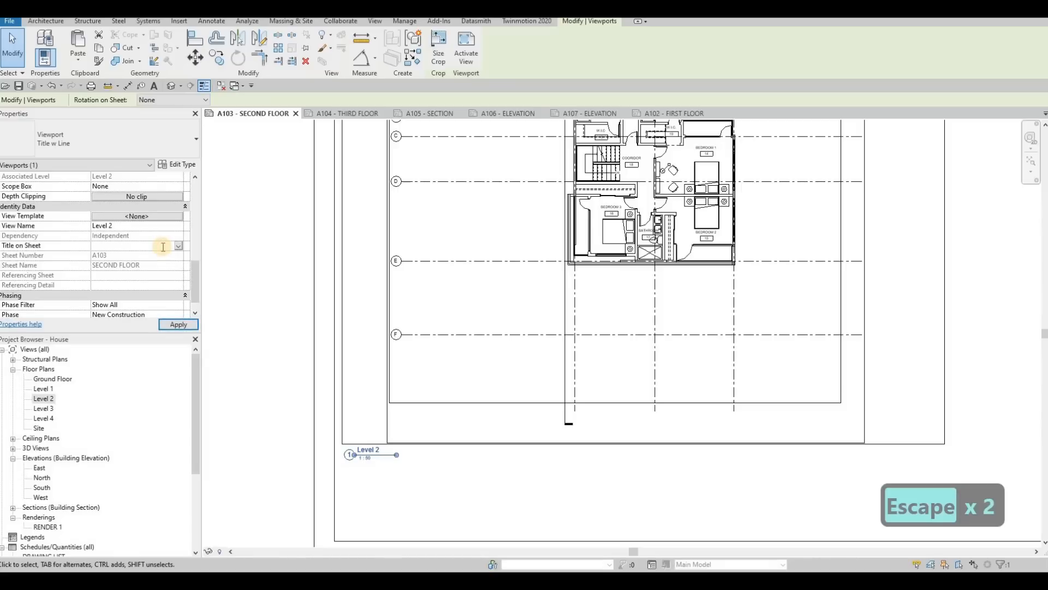
type("SECOND FLOOR")
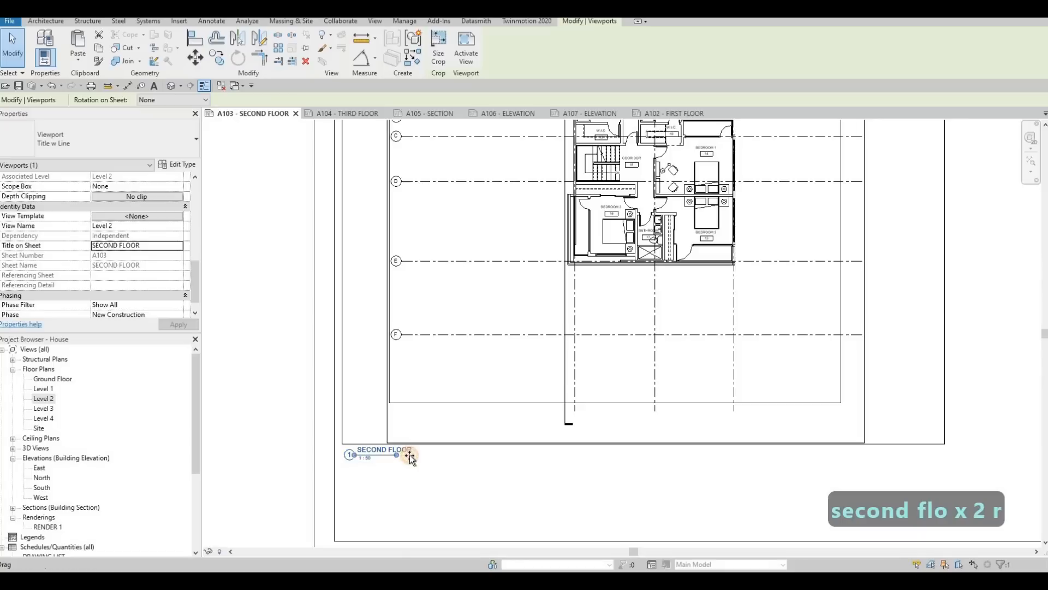
key("Escape")
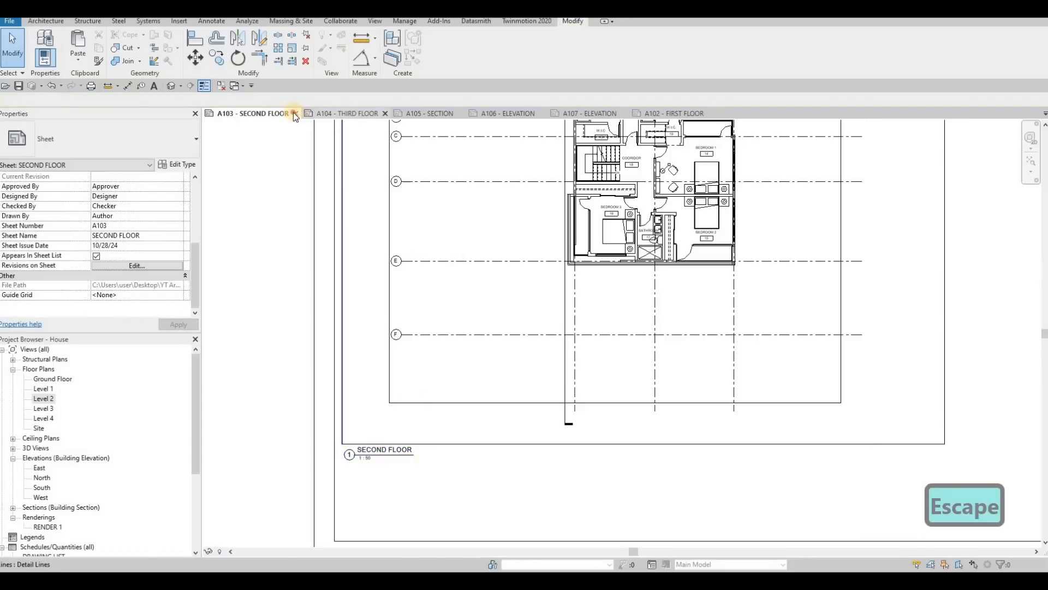
Step: Close the A103 sheet, and set the Level 3 floor plan's view scale to 1:50
left_click(294, 113)
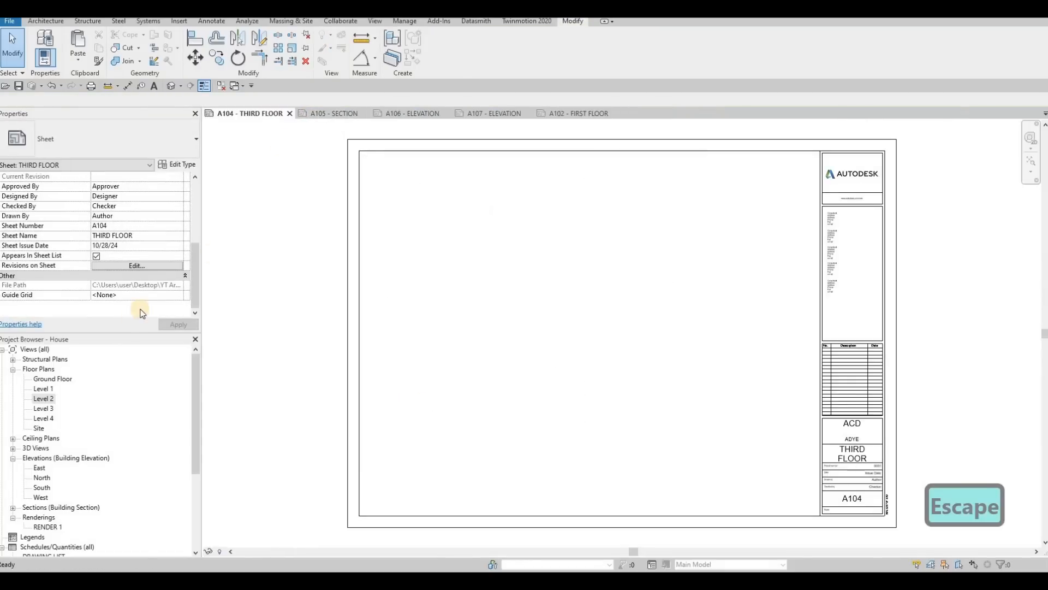
left_click(43, 409)
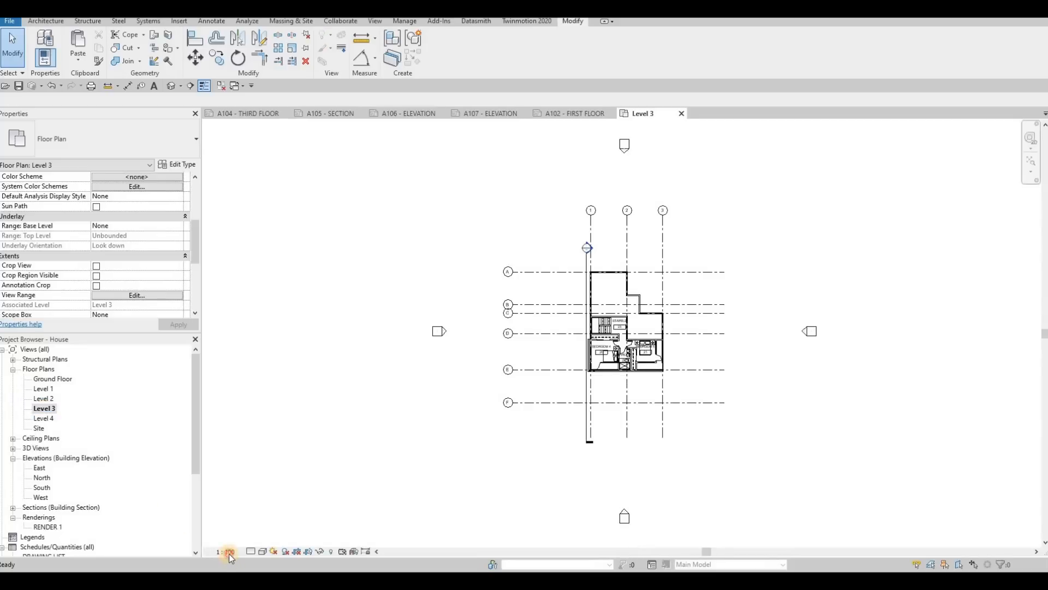
left_click(229, 551)
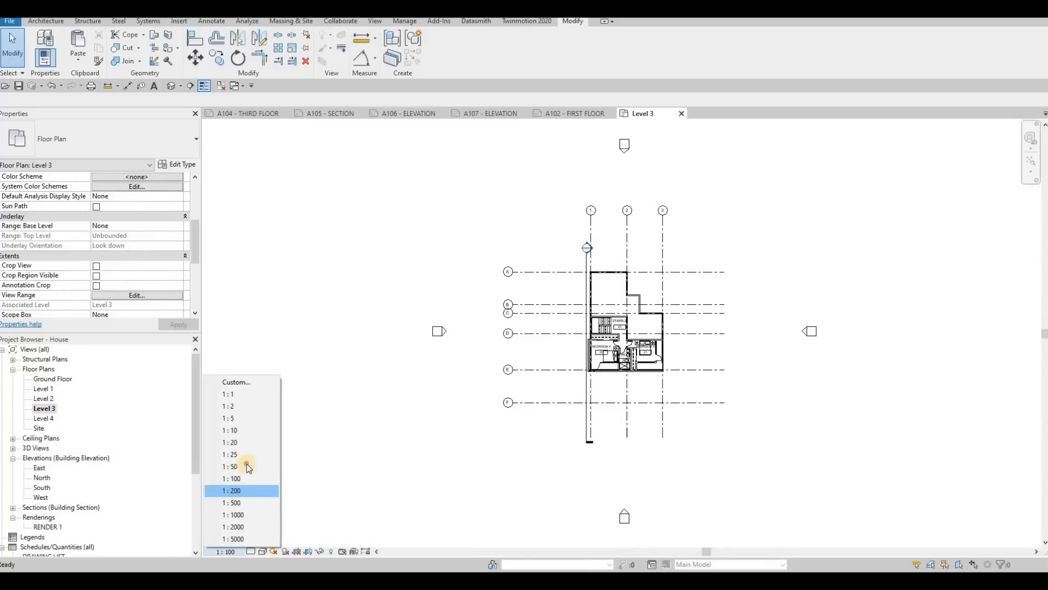
left_click(240, 467)
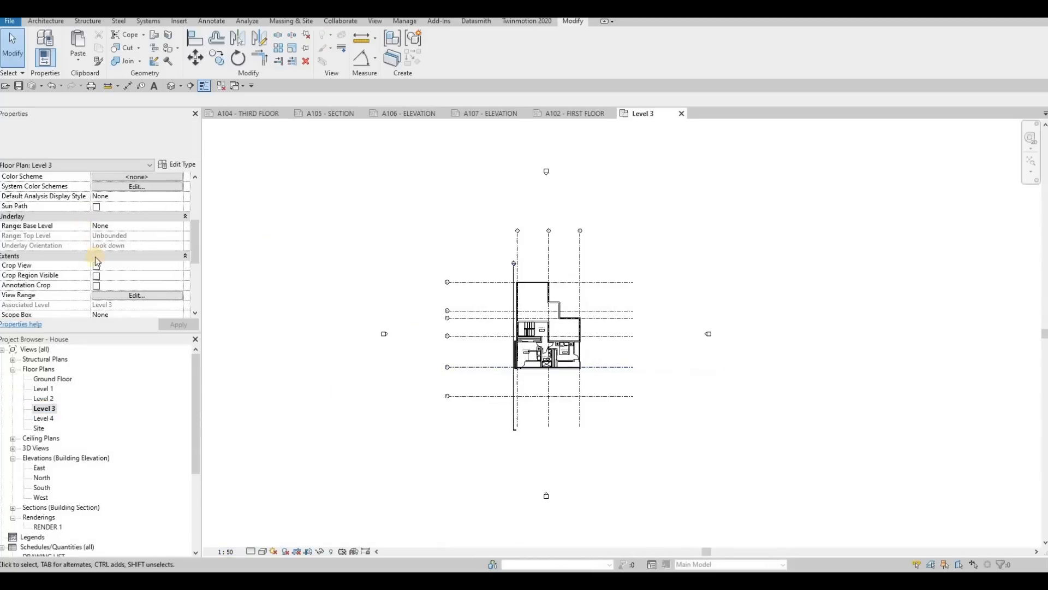
Step: Enable Crop View, Crop Region Visible and Annotation Crop for Level 3, and tighten the crop region around the plan, excluding the elevation markers
key("Escape")
left_click(97, 285)
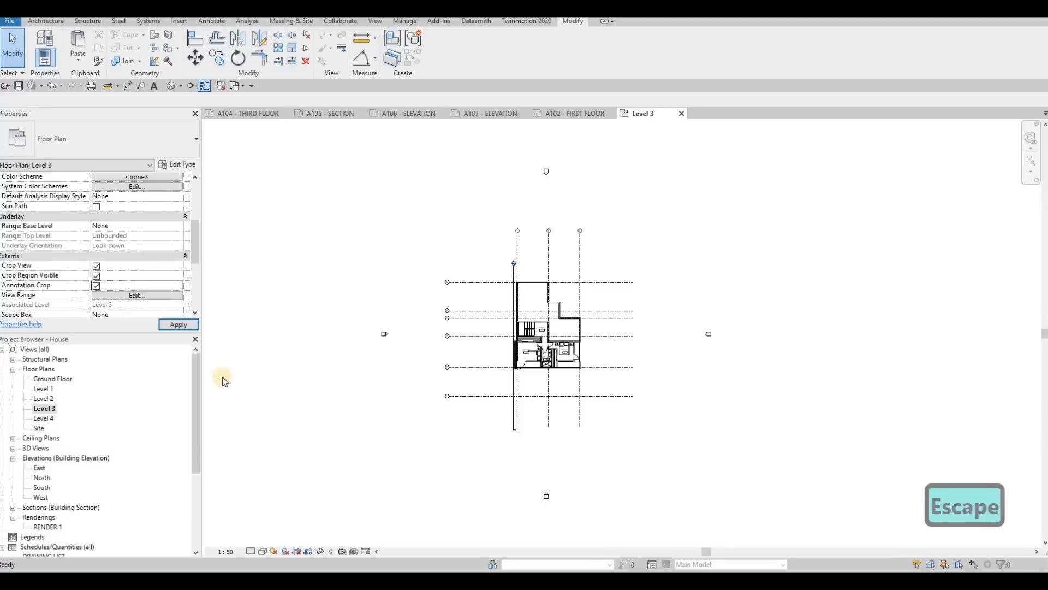
left_click(545, 138)
left_click_drag(545, 137, 562, 228)
left_click_drag(344, 382, 459, 366)
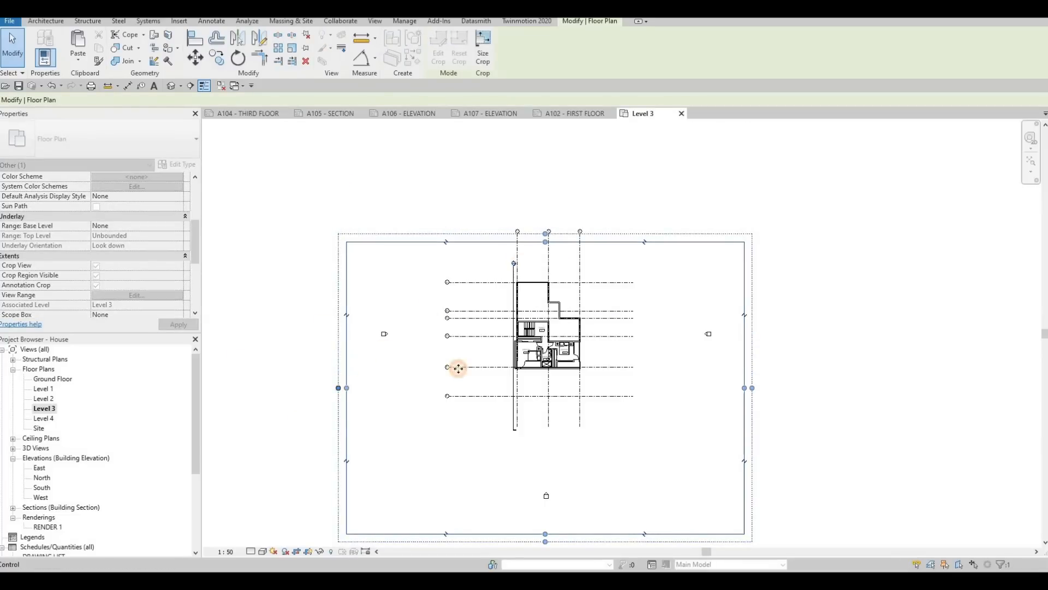
left_click_drag(738, 395, 614, 383)
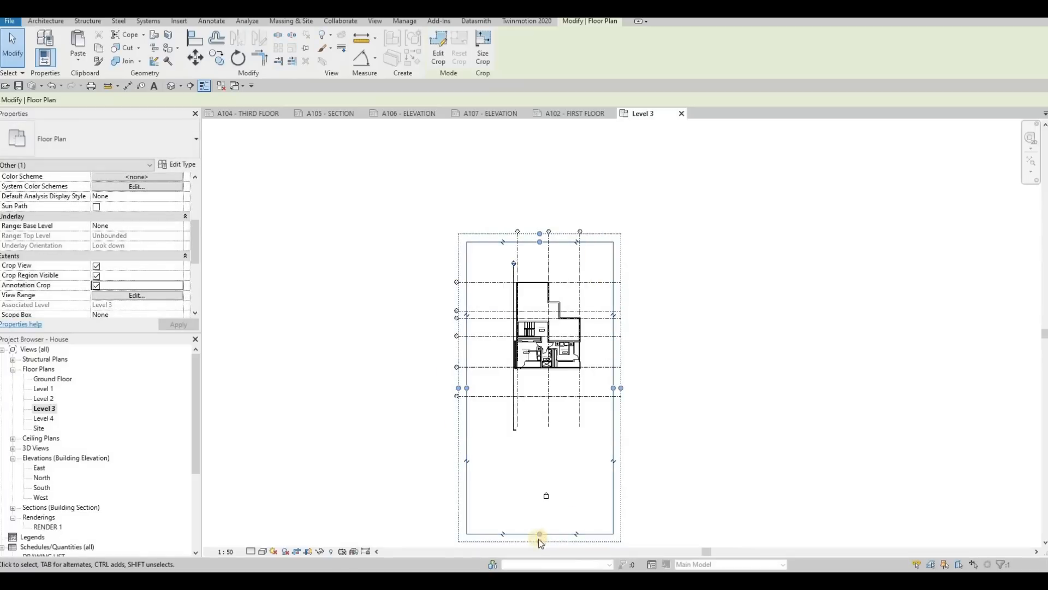
left_click_drag(546, 513, 550, 414)
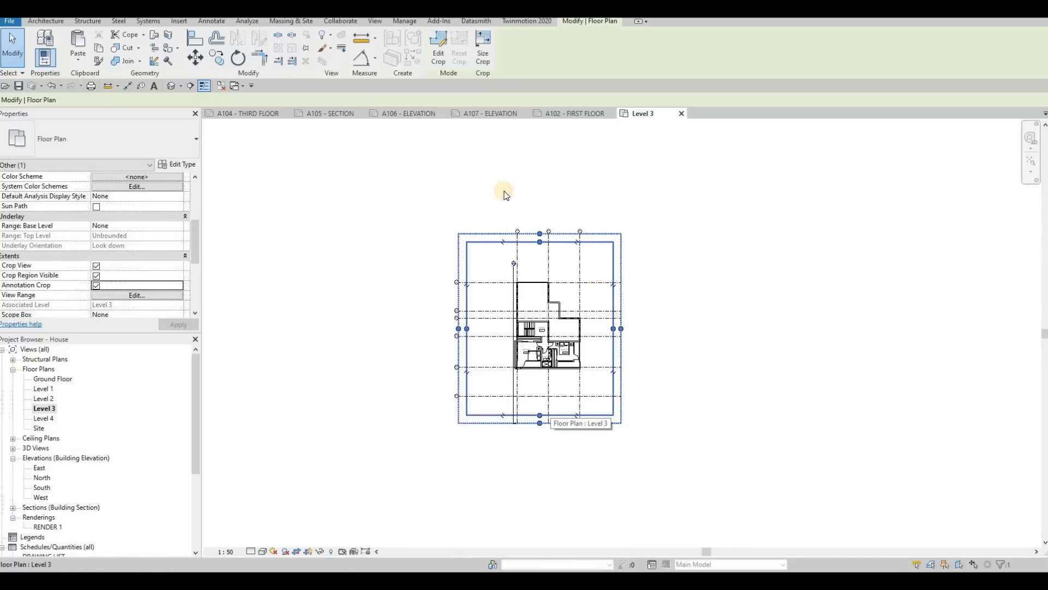
Step: Paste the copied frame lines onto the A104 - THIRD FLOOR sheet, aligned to the current view
left_click(268, 113)
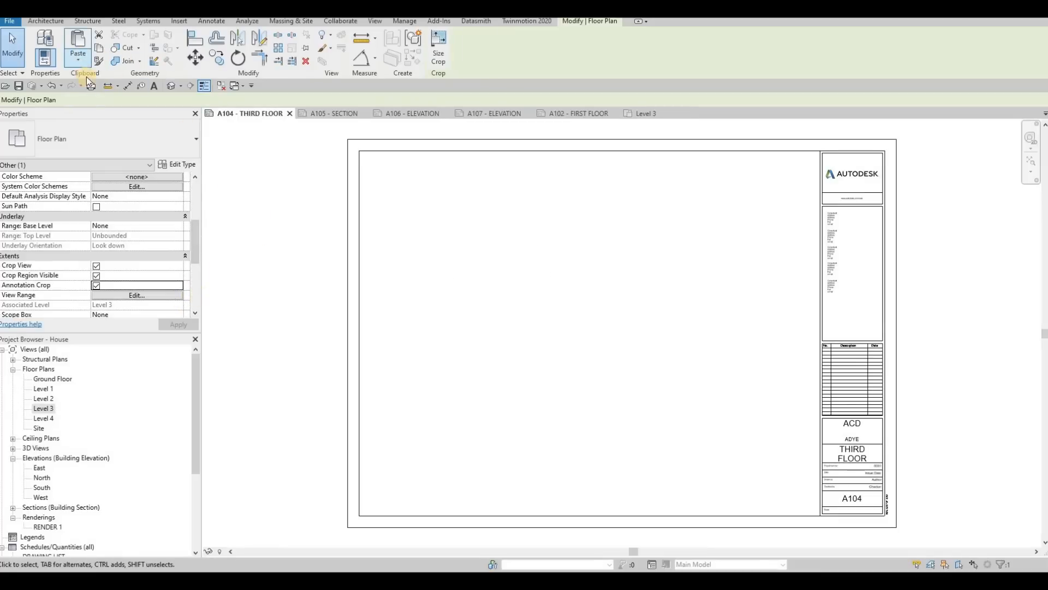
left_click(79, 57)
left_click(120, 145)
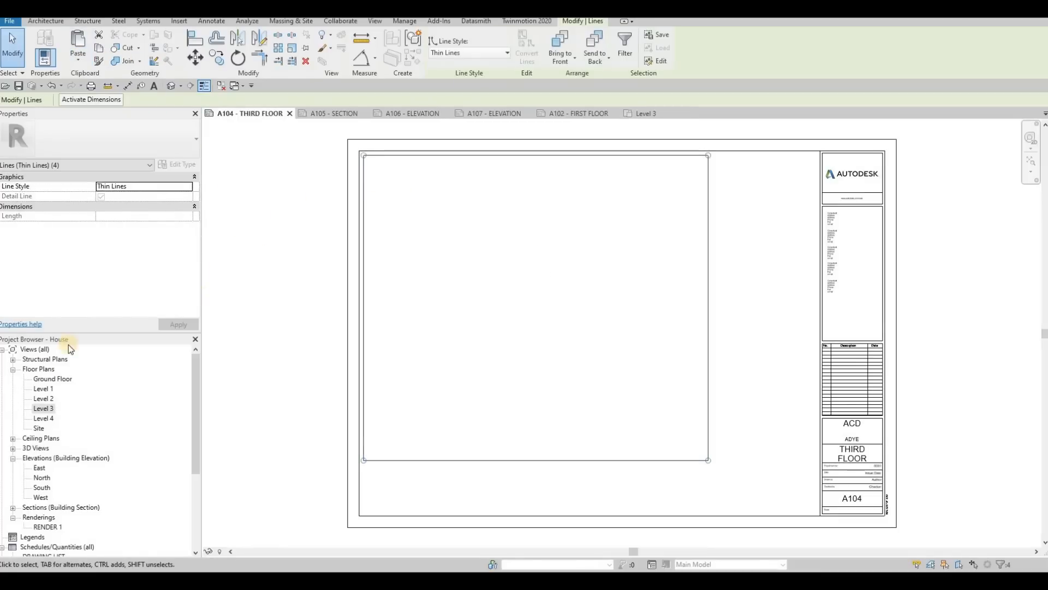
key("Escape")
Step: Place the Level 3 floor plan centred inside the frame on the A104 - THIRD FLOOR sheet
left_click_drag(39, 407, 536, 305)
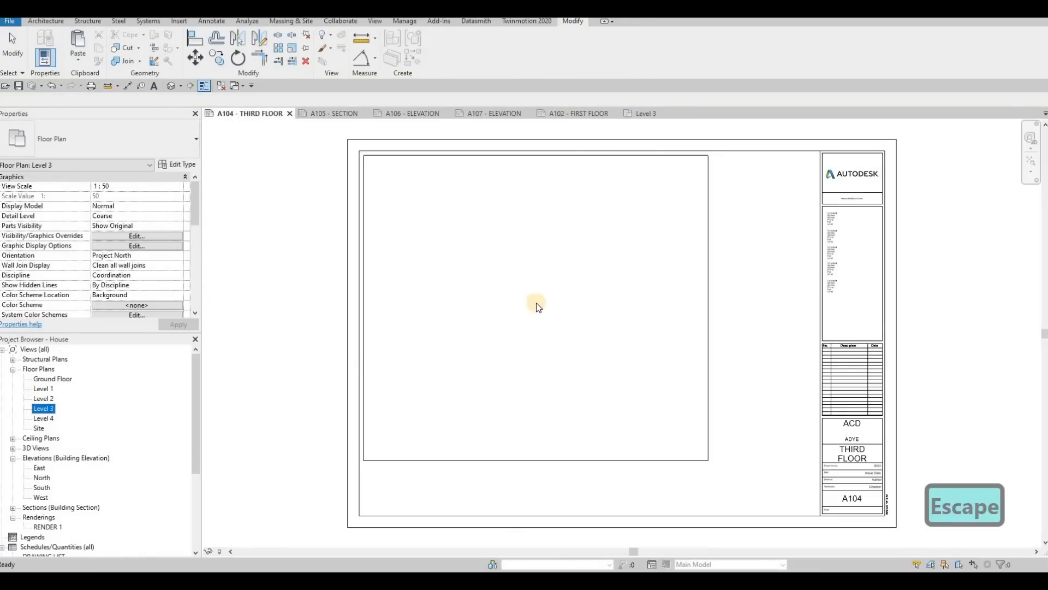
left_click(533, 307)
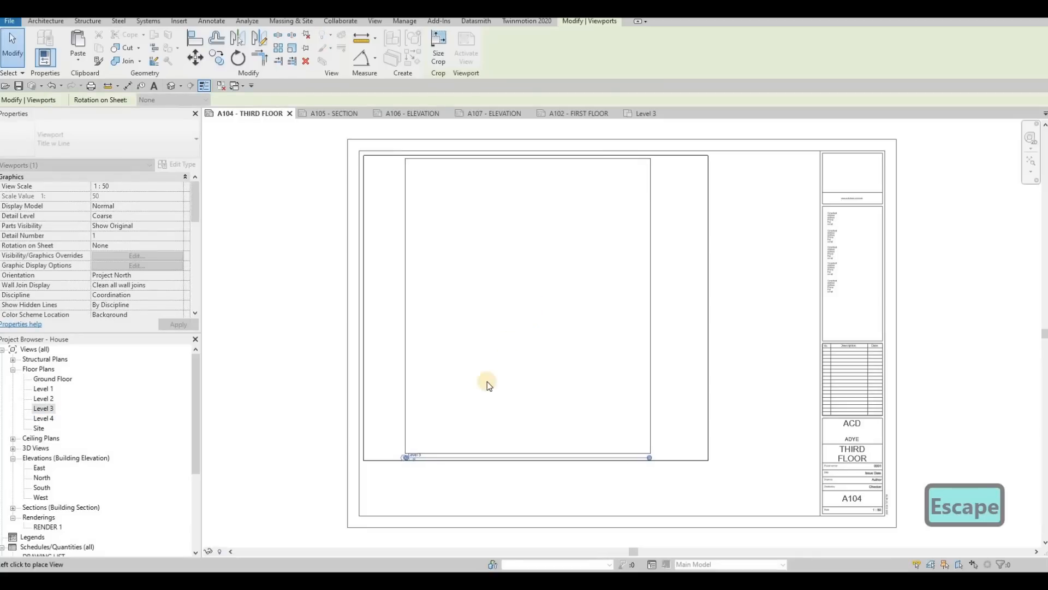
key("Escape")
key("Escape")
Step: Move the Level 3 view title to just below the frame's lower-left corner
scroll(428, 458, "up", 3)
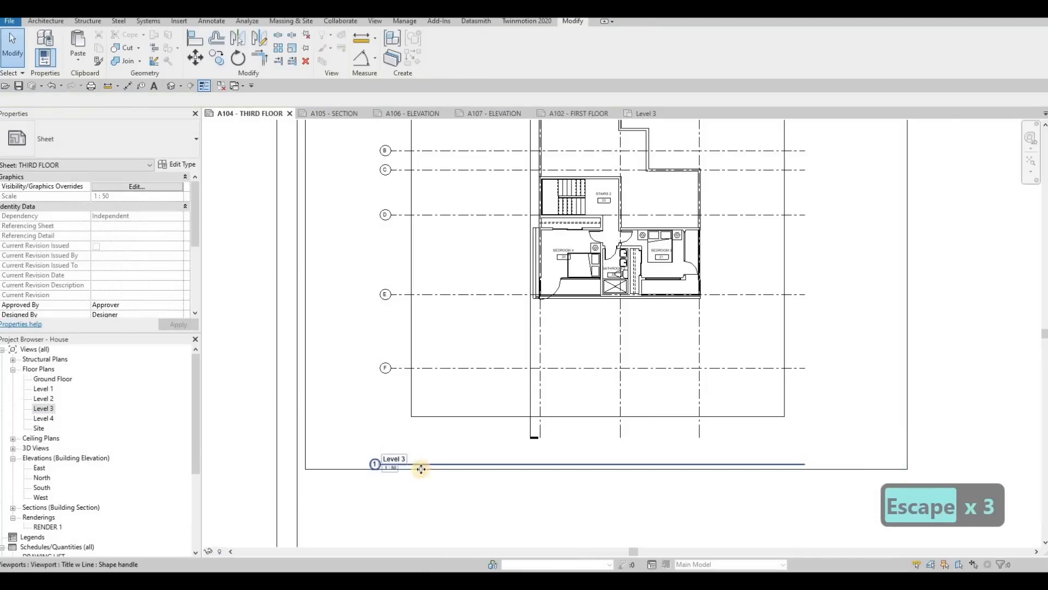
left_click_drag(372, 483, 310, 499)
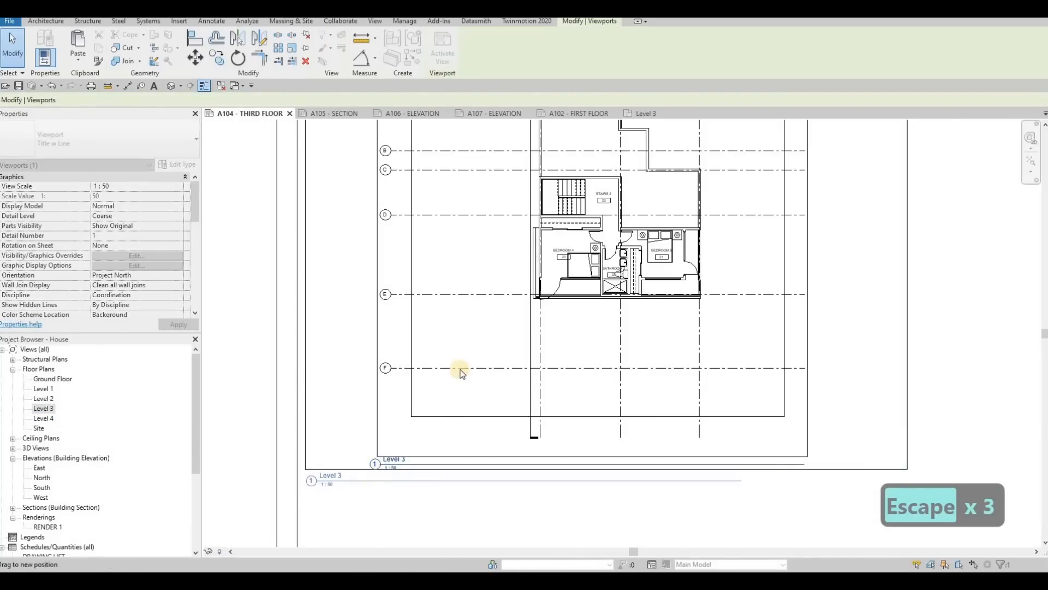
key("Escape")
Step: Set the Level 3 viewport's Title on Sheet to THIRD FLOOR
scroll(116, 296, "down", 5)
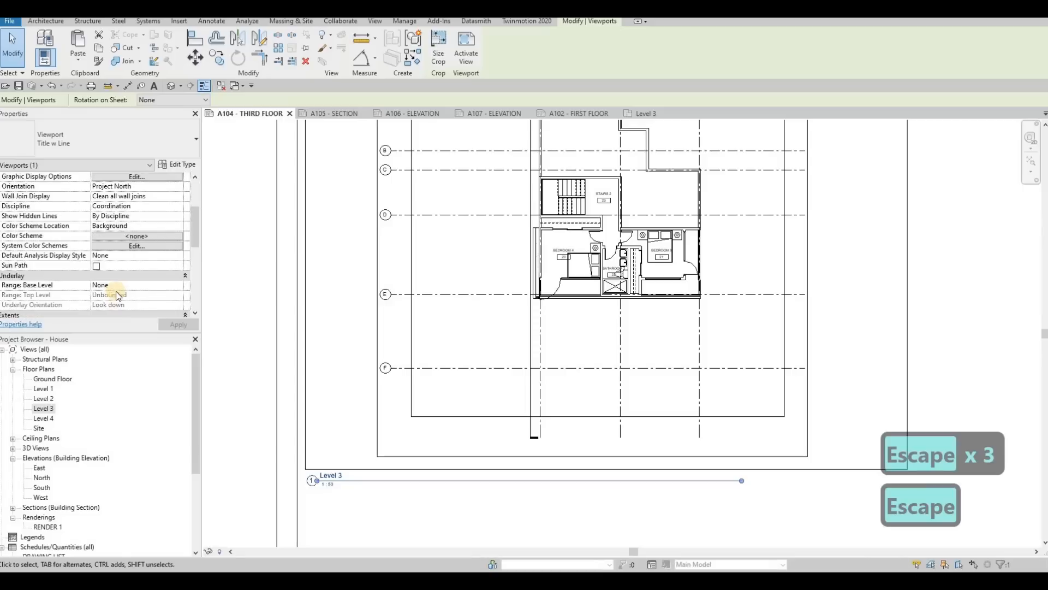
scroll(100, 225, "down", 3)
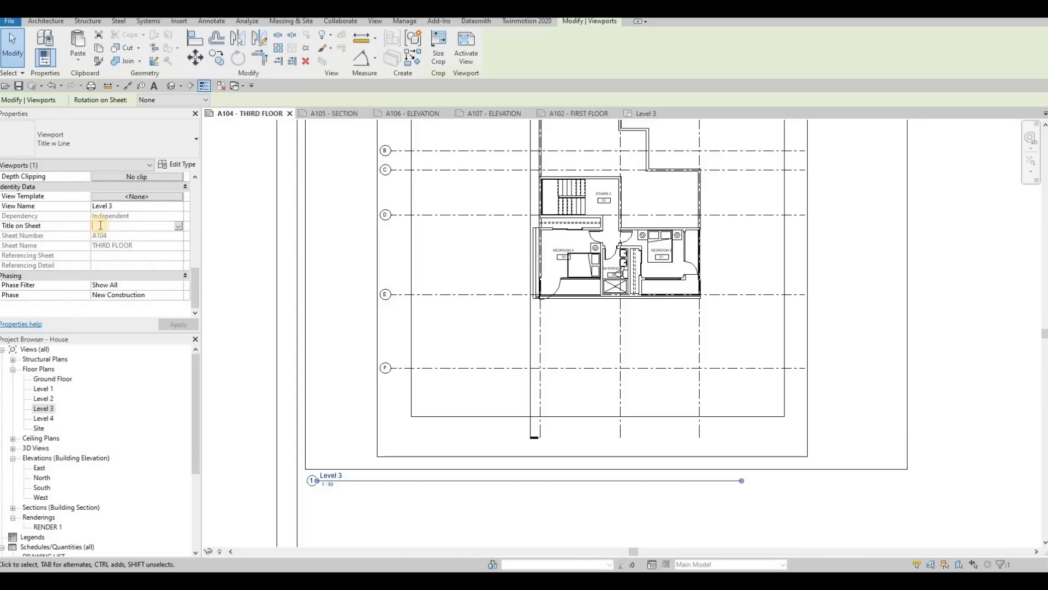
type("THIRD F")
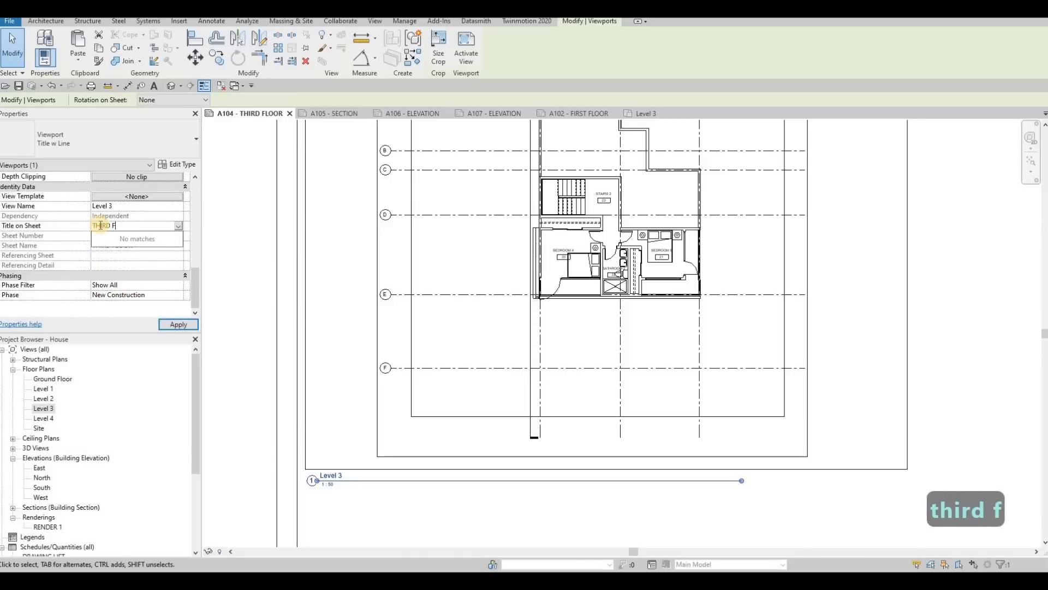
type("LOOR")
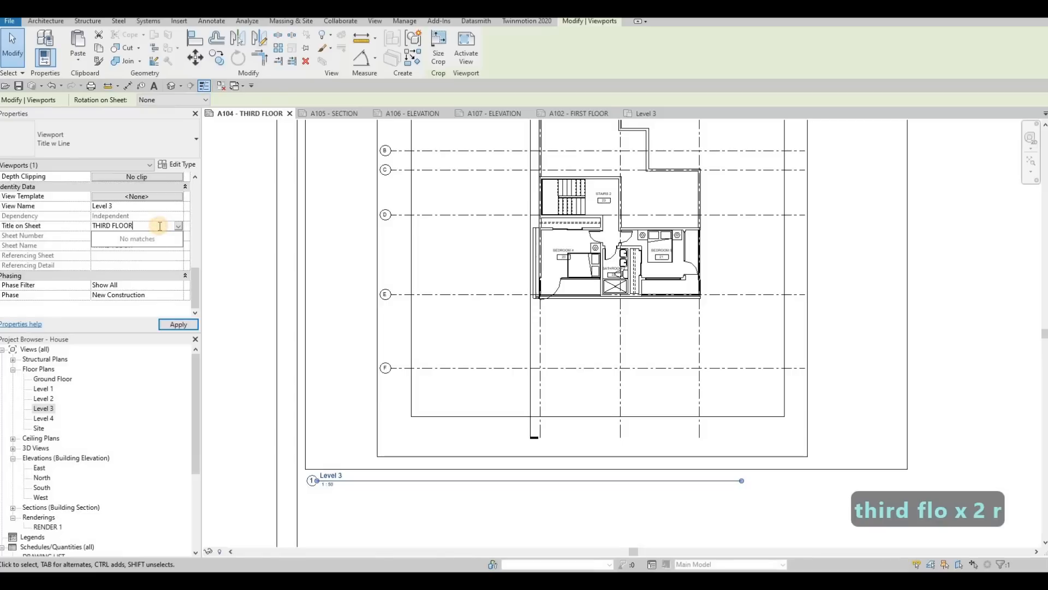
left_click(174, 324)
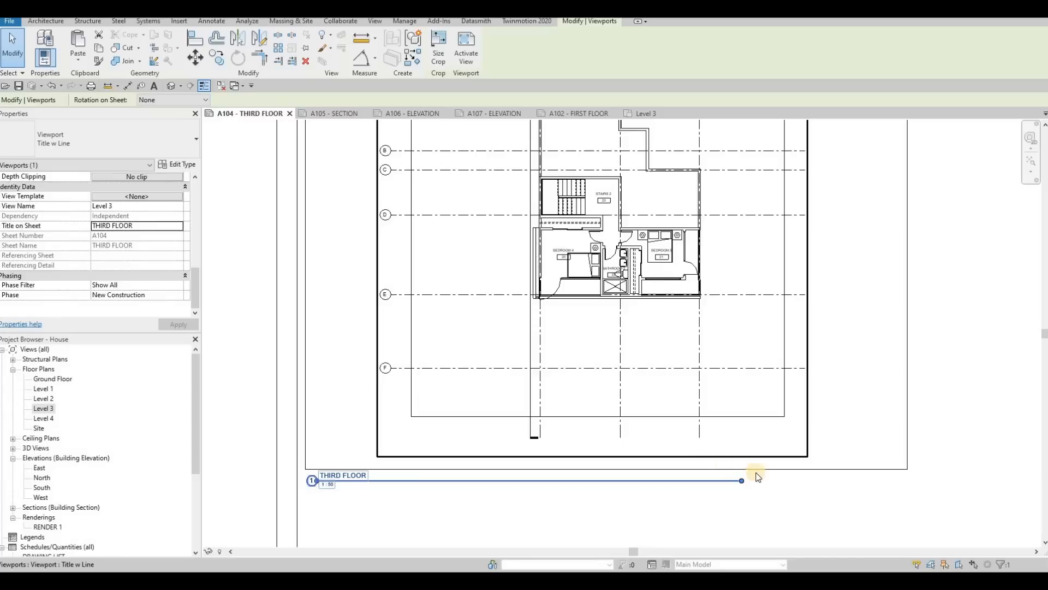
Step: Shorten the THIRD FLOOR title line to roughly the width of its text
left_click_drag(383, 480, 372, 476)
scroll(503, 334, "down", 3)
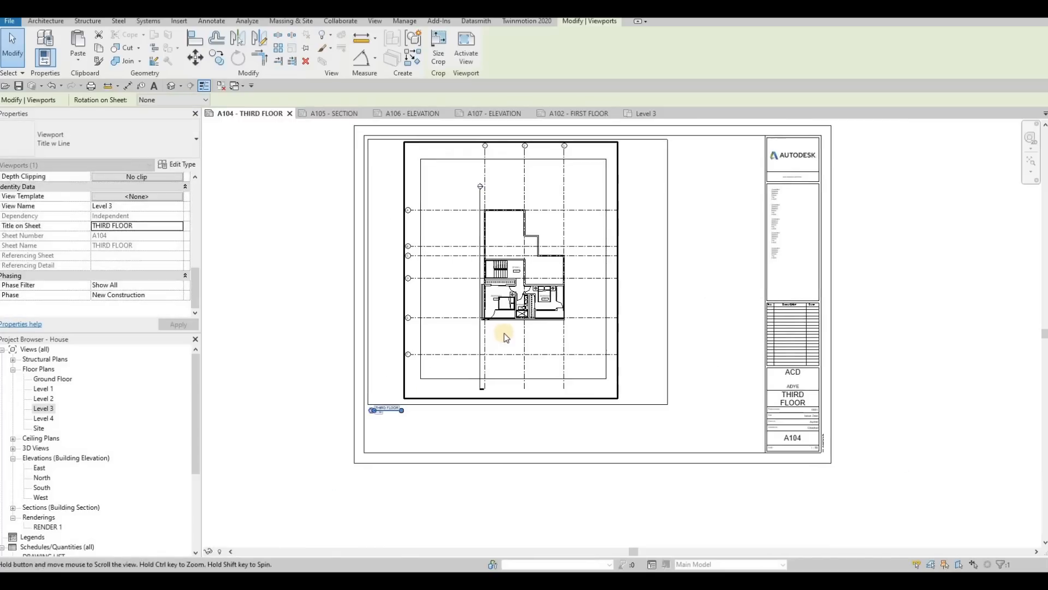
key("Escape")
key("Escape")
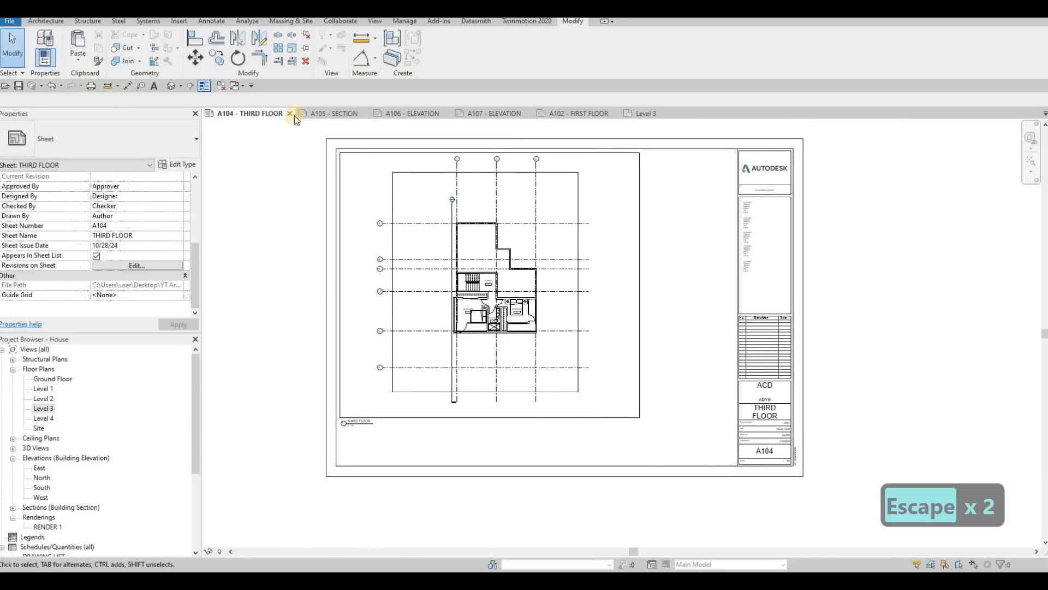
Step: Close the A104 sheet, and paste the copied frame lines onto the A105 - SECTION sheet, aligned to the current view
left_click(248, 114)
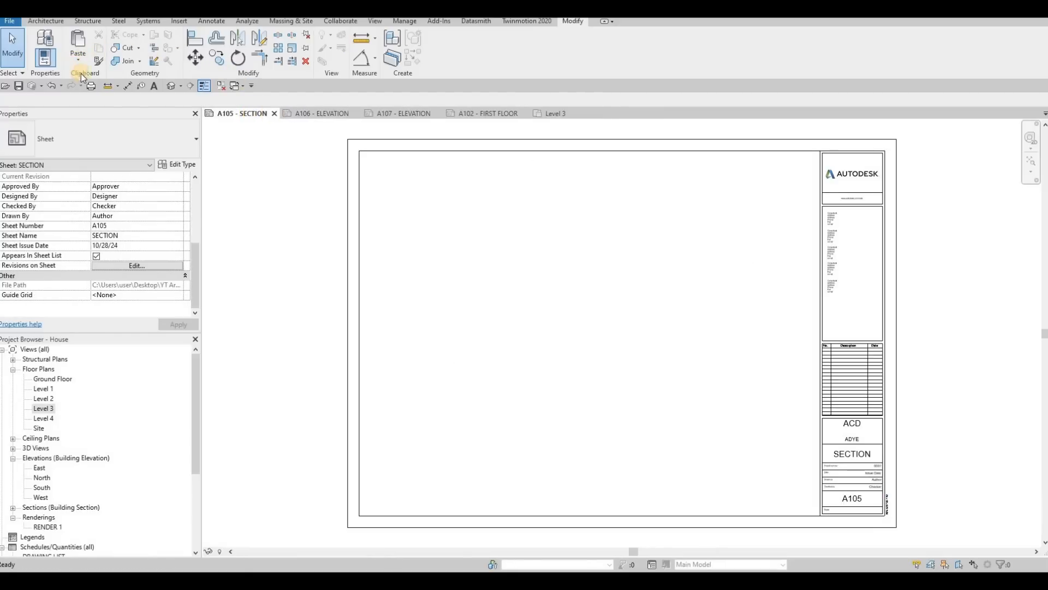
left_click(78, 58)
left_click(119, 147)
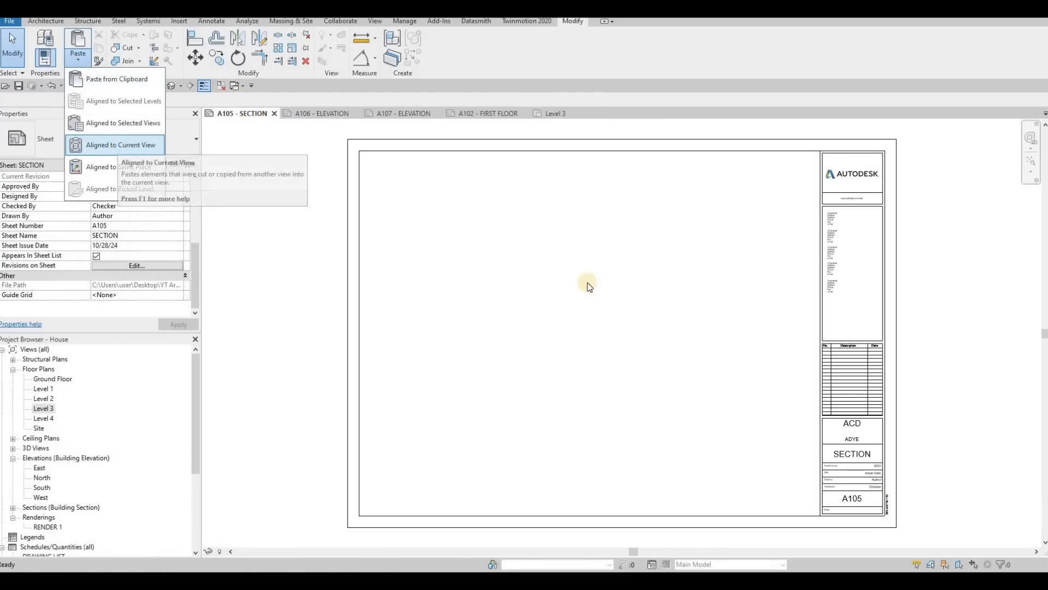
Step: Widen the A105 frame to about 975 mm, near the title block, and raise its lower edge to about mid-sheet
left_click(709, 231)
left_click_drag(709, 230, 820, 225)
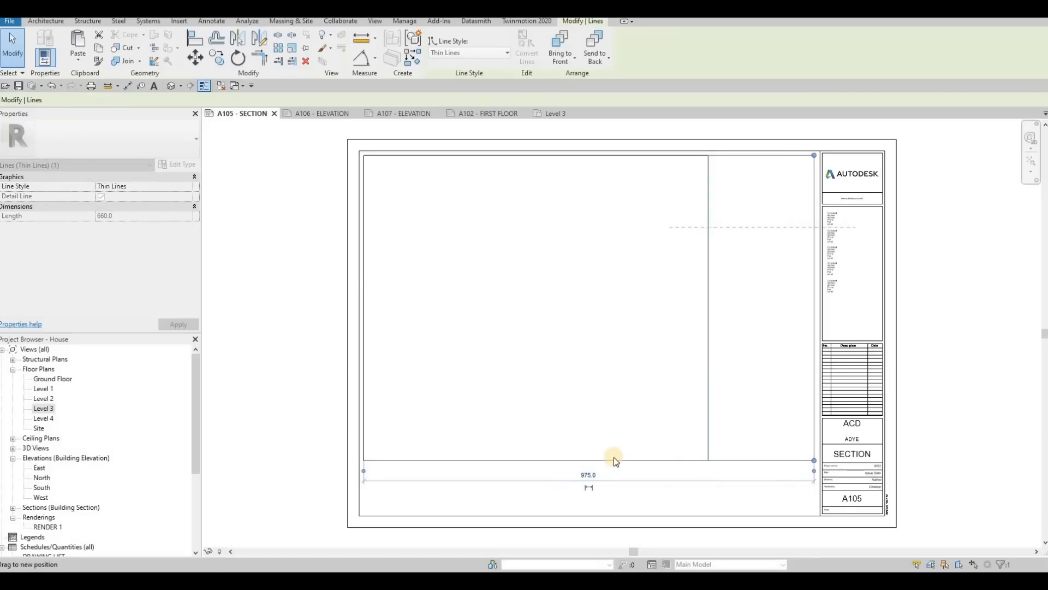
left_click_drag(608, 458, 562, 307)
key("Escape")
key("Escape")
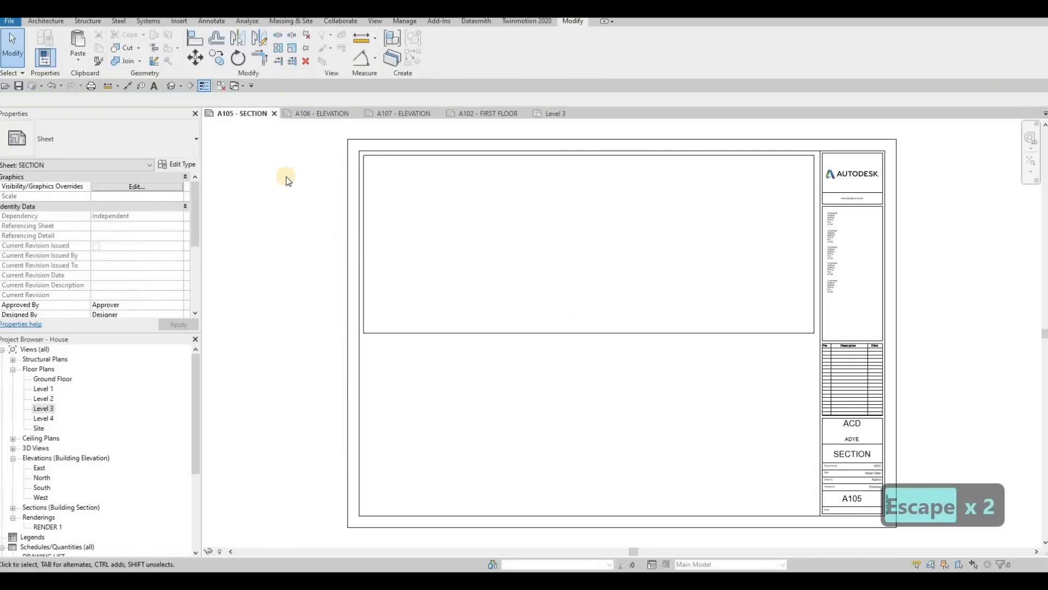
Step: In the Level 1 floor plan, move the Section 1 line to cut through the middle of the rooms and reduce its view depth
double_click(44, 390)
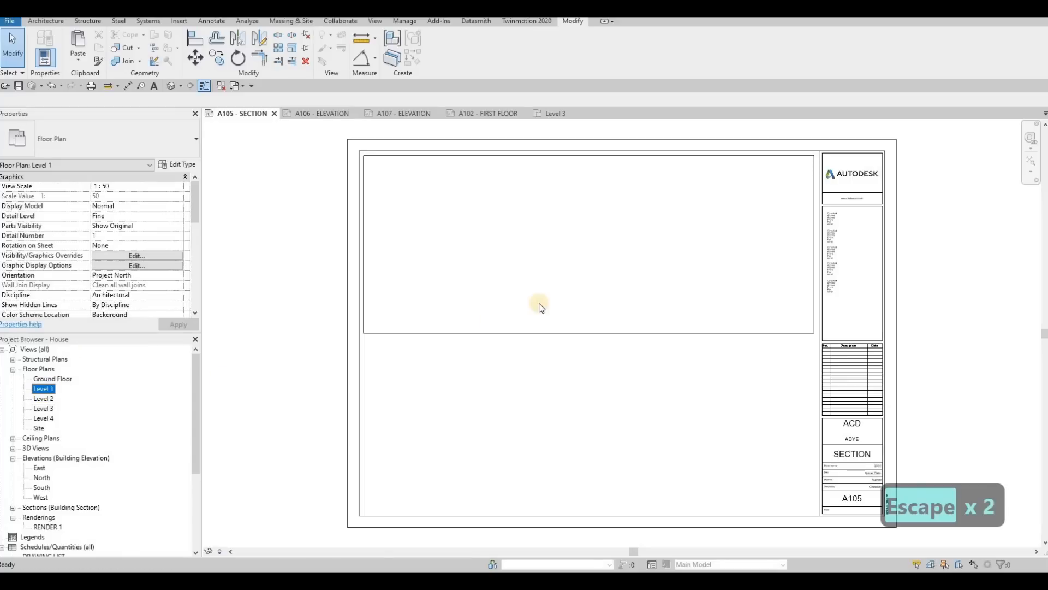
scroll(522, 289, "up", 2)
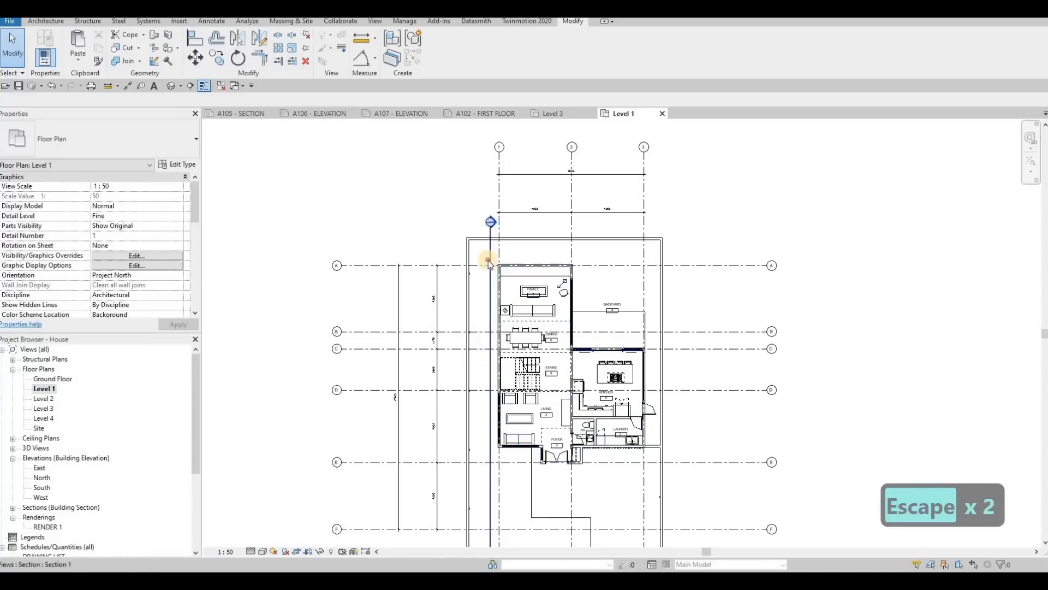
left_click(489, 276)
left_click_drag(543, 284, 551, 282)
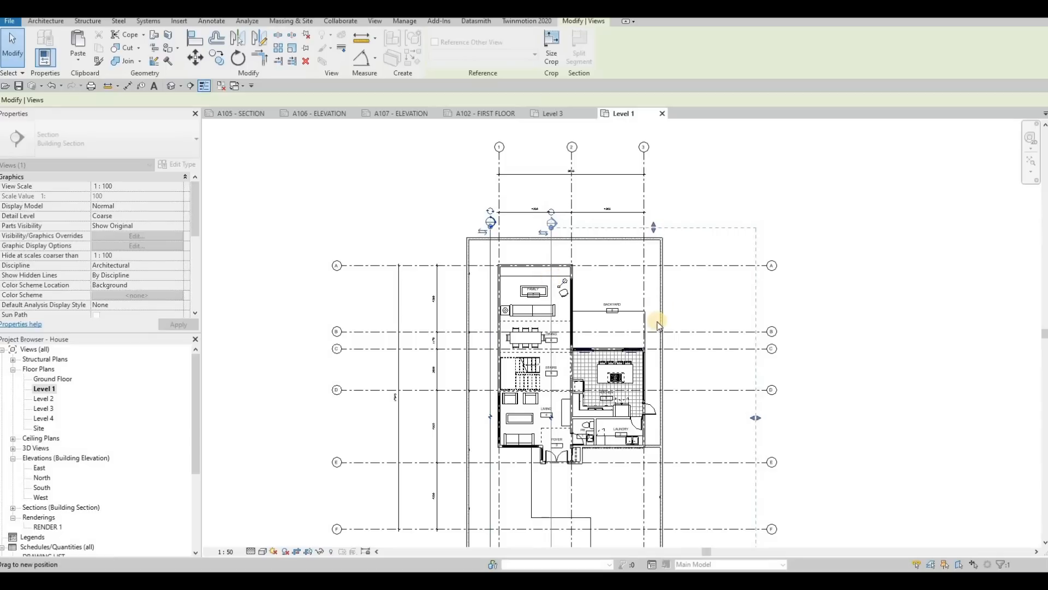
mouse_move(672, 415)
left_mouse_down()
mouse_move(639, 412)
mouse_move(654, 418)
left_mouse_up()
key("Escape")
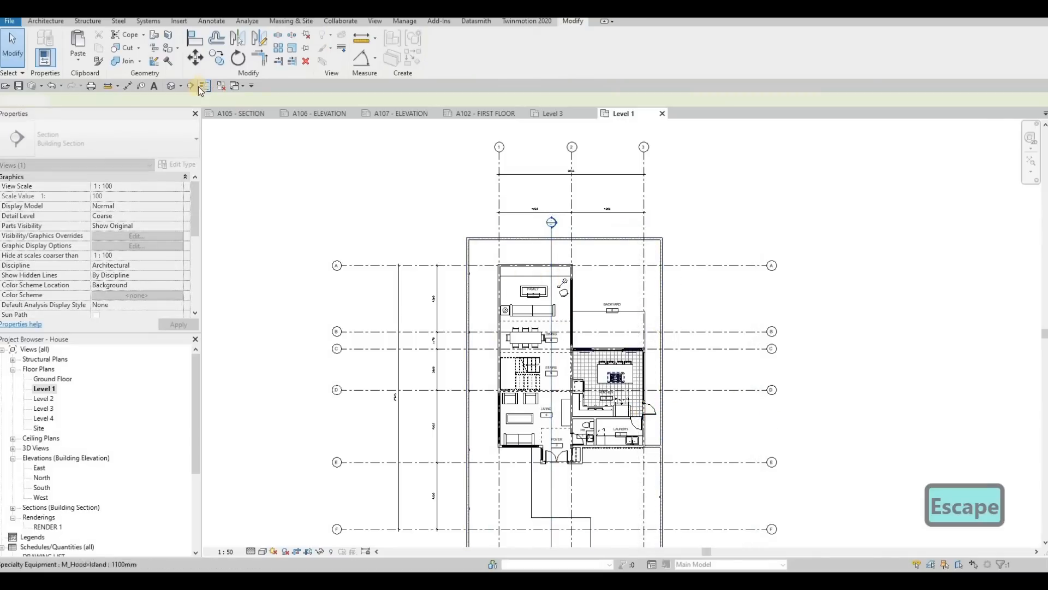
Step: Draw a horizontal building section across the Level 1 plan through the stairs and kitchen
left_click(191, 85)
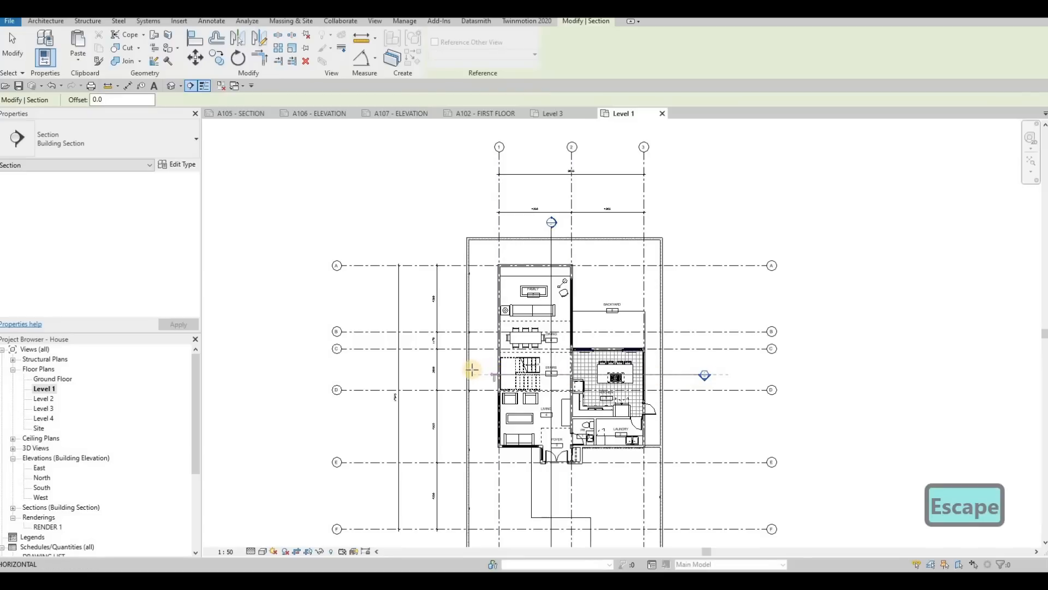
left_click(494, 366)
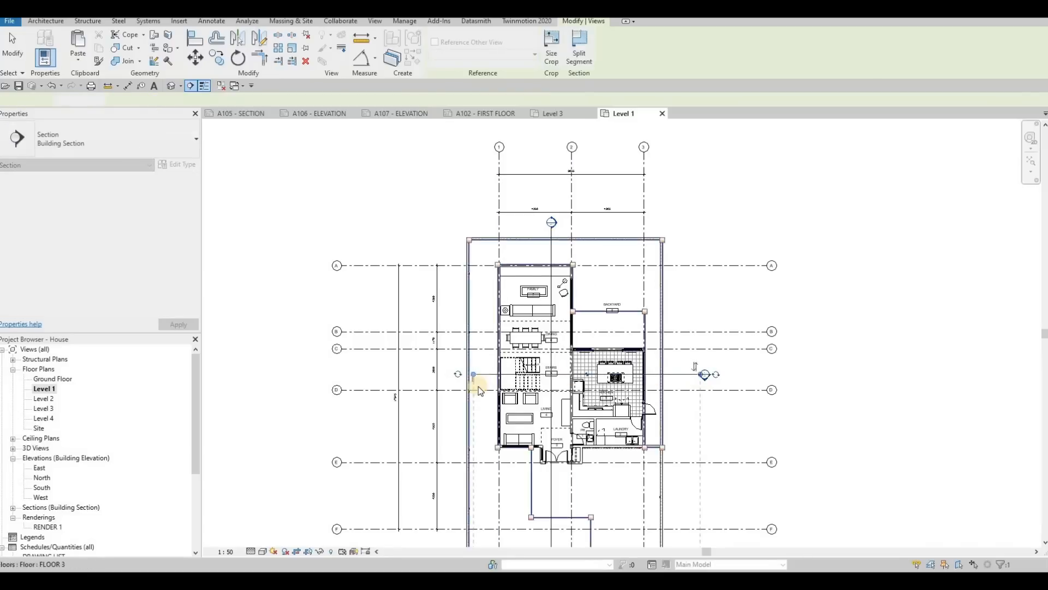
key("Escape")
Step: Shorten the horizontal section's view depth to just beyond the front of the house
scroll(493, 366, "up", 3)
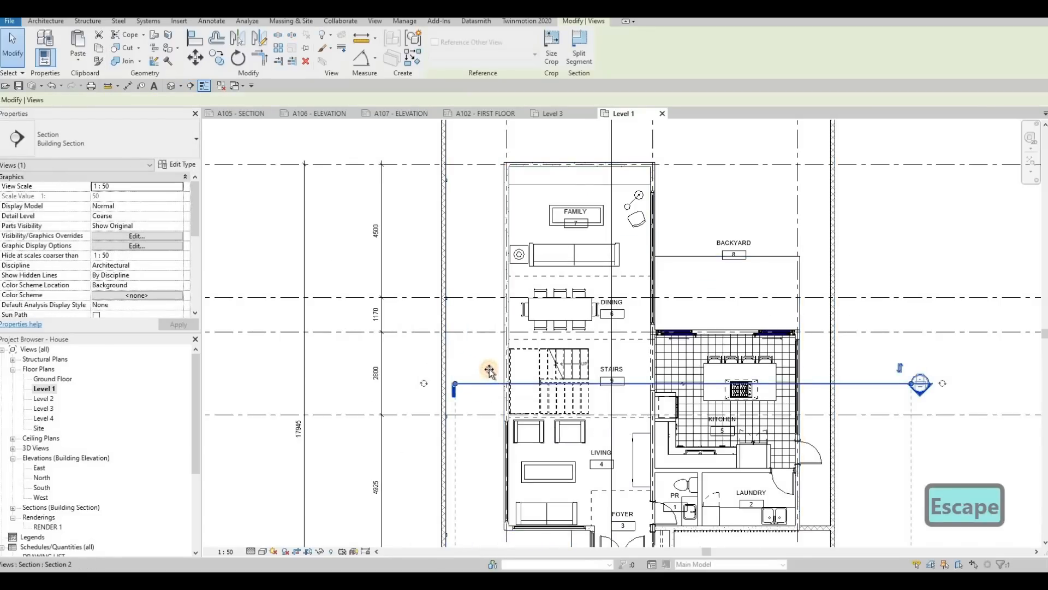
scroll(519, 352, "down", 2)
middle_click_drag(590, 472, 581, 332)
scroll(580, 332, "down", 1)
key("Escape")
scroll(677, 289, "down", 2)
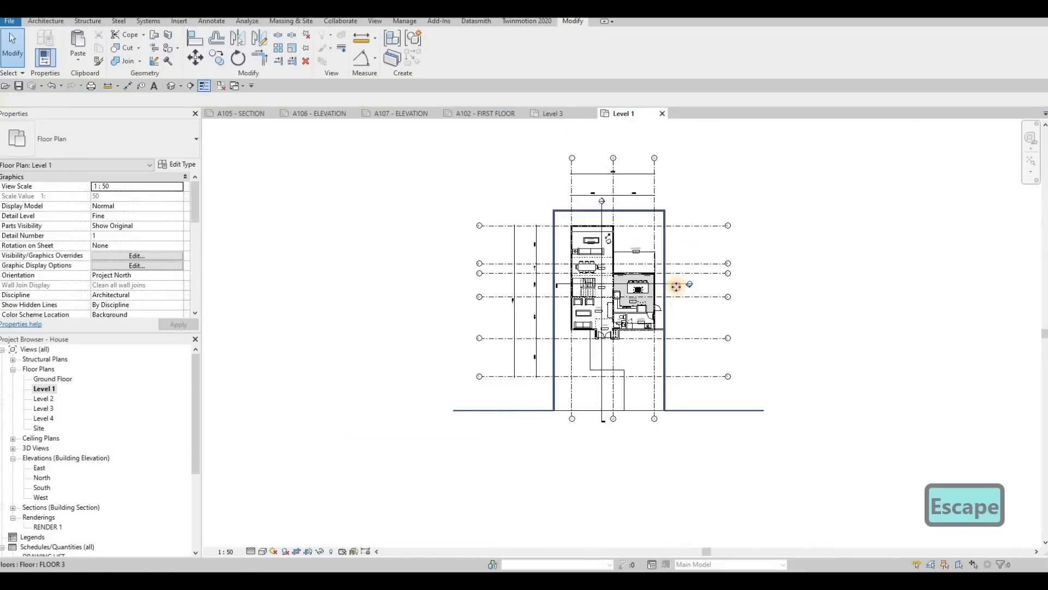
left_click(677, 285)
middle_click_drag(594, 471, 566, 340)
scroll(595, 470, "down", 2)
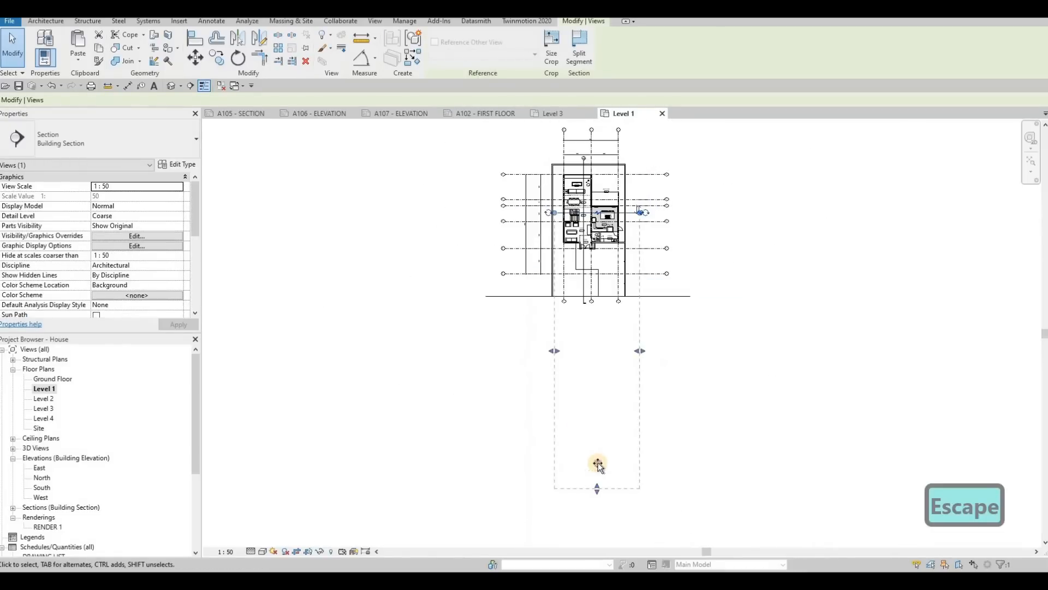
left_click_drag(598, 264, 595, 252)
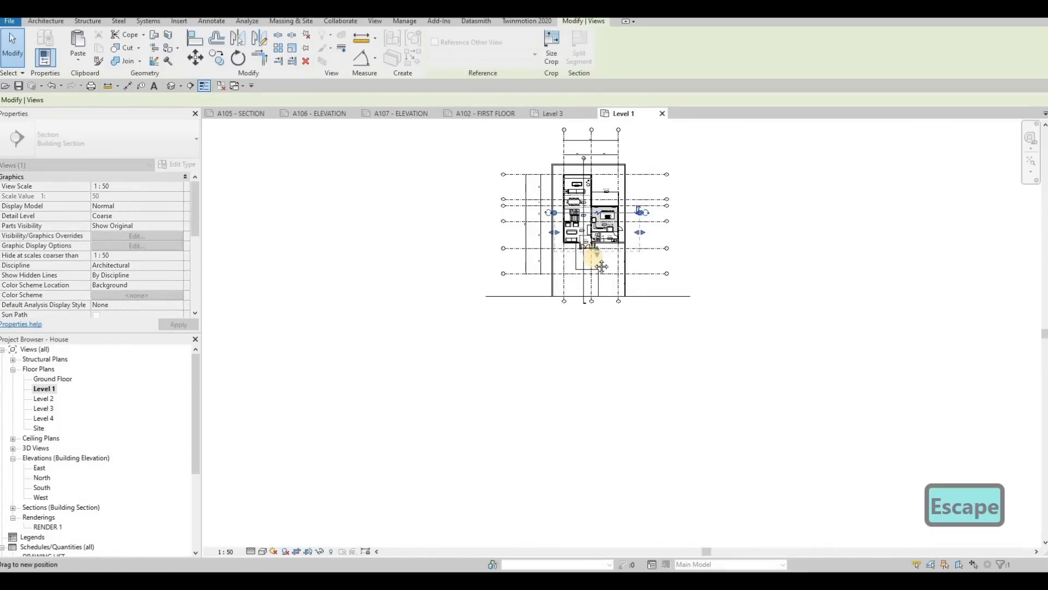
scroll(605, 204, "up", 2)
key("Escape")
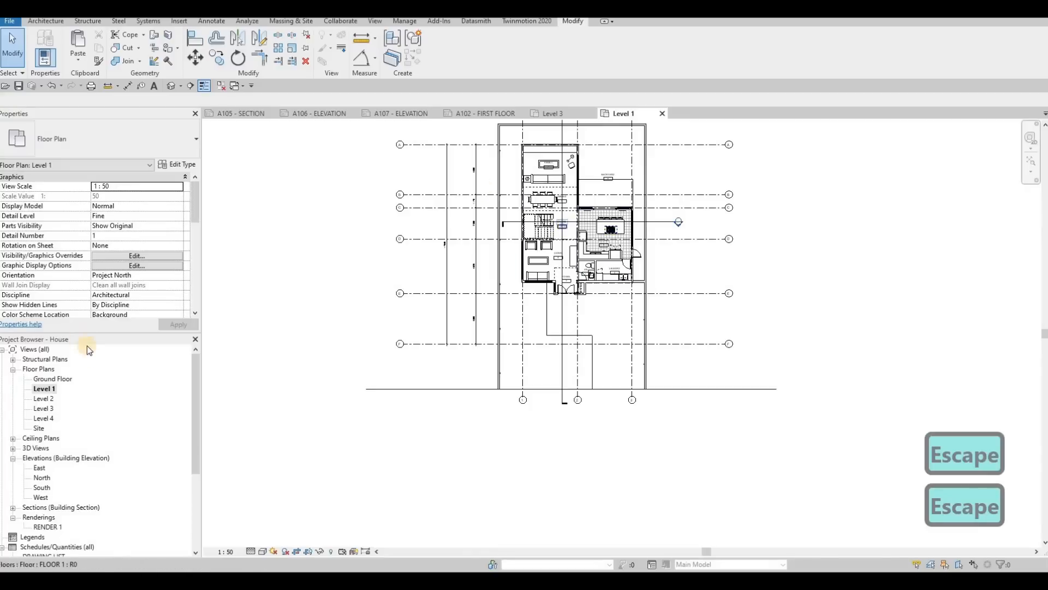
Step: Open the Section 1 view from the building sections
scroll(10, 493, "down", 1)
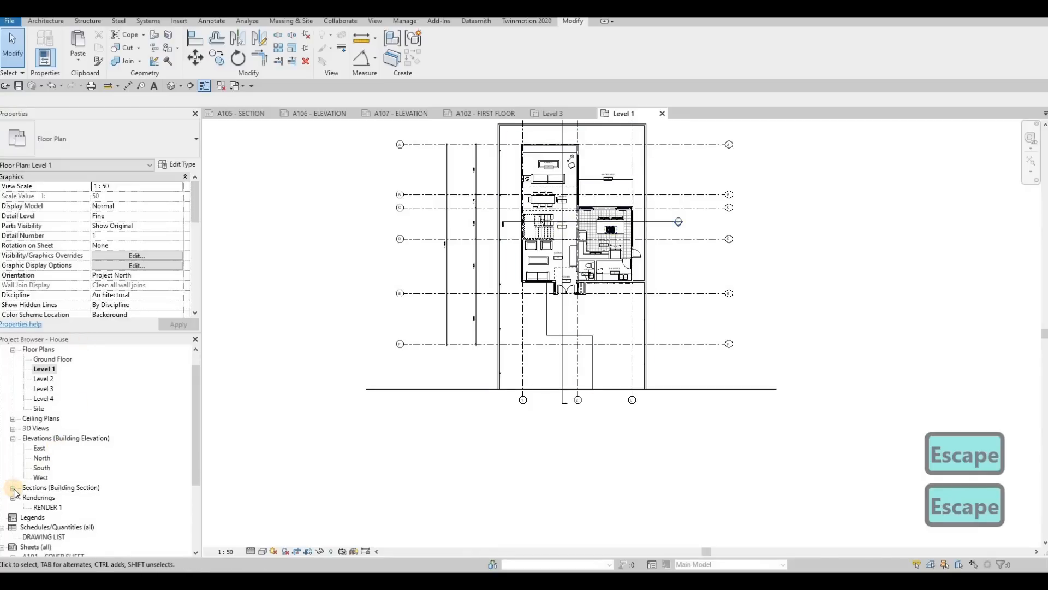
left_click(13, 489)
double_click(47, 498)
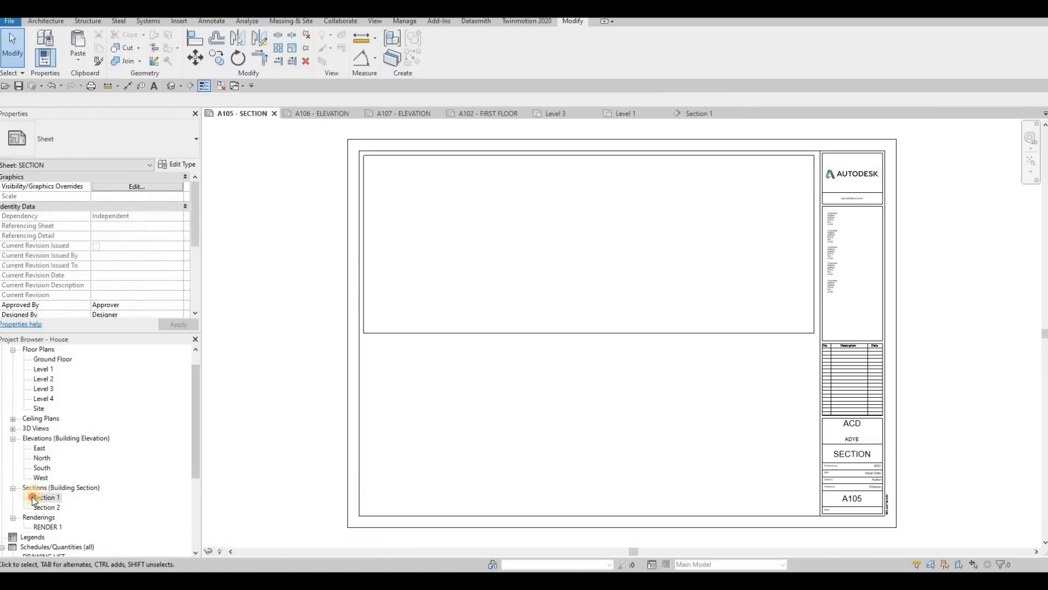
left_click_drag(40, 498, 474, 259)
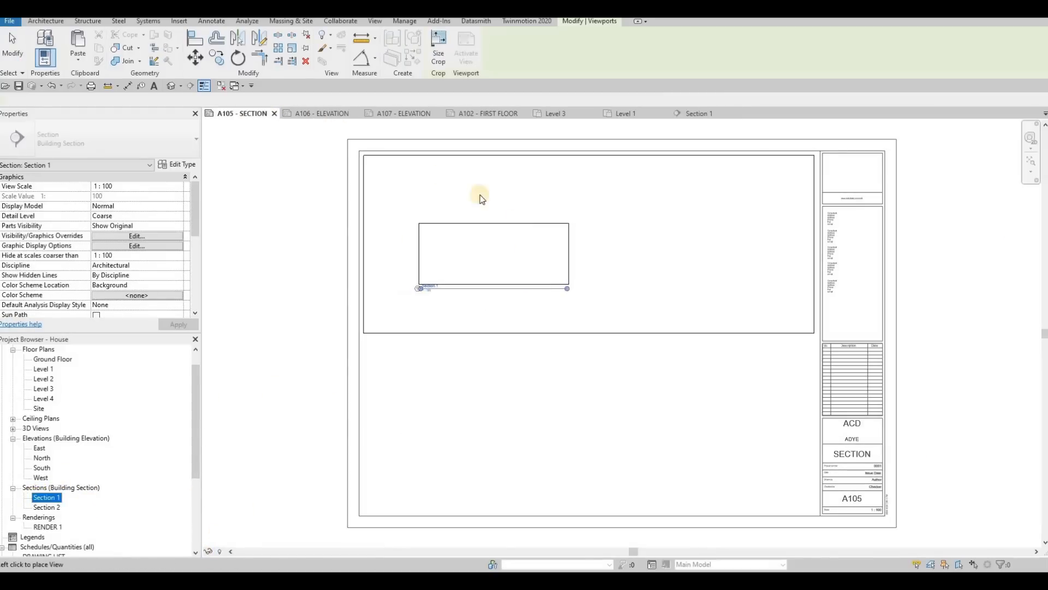
key("Escape")
key("Escape")
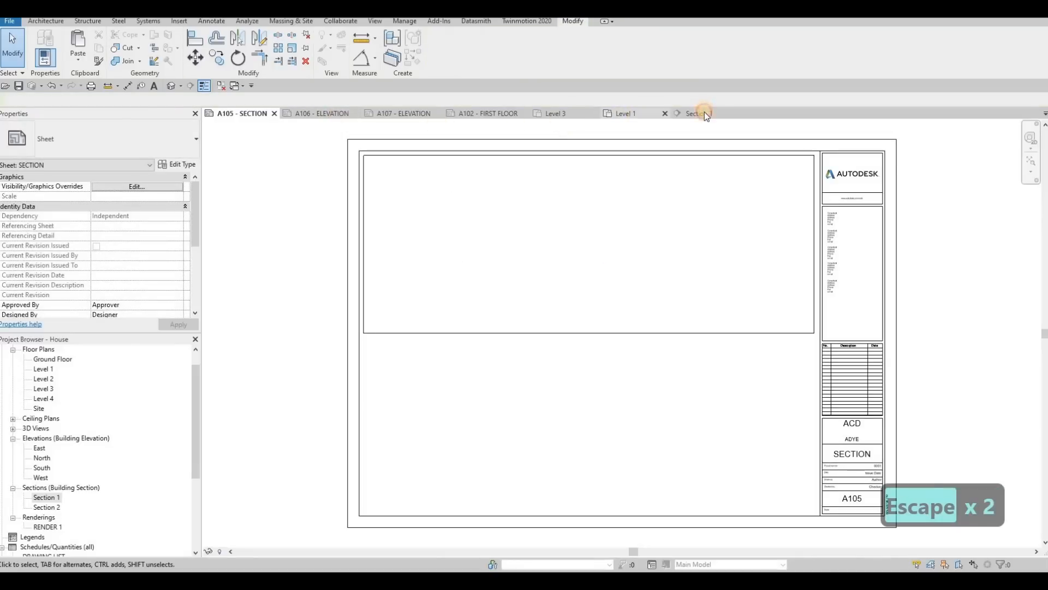
Step: Set the Section 1 view scale to 1:50
left_click(704, 113)
left_click(228, 551)
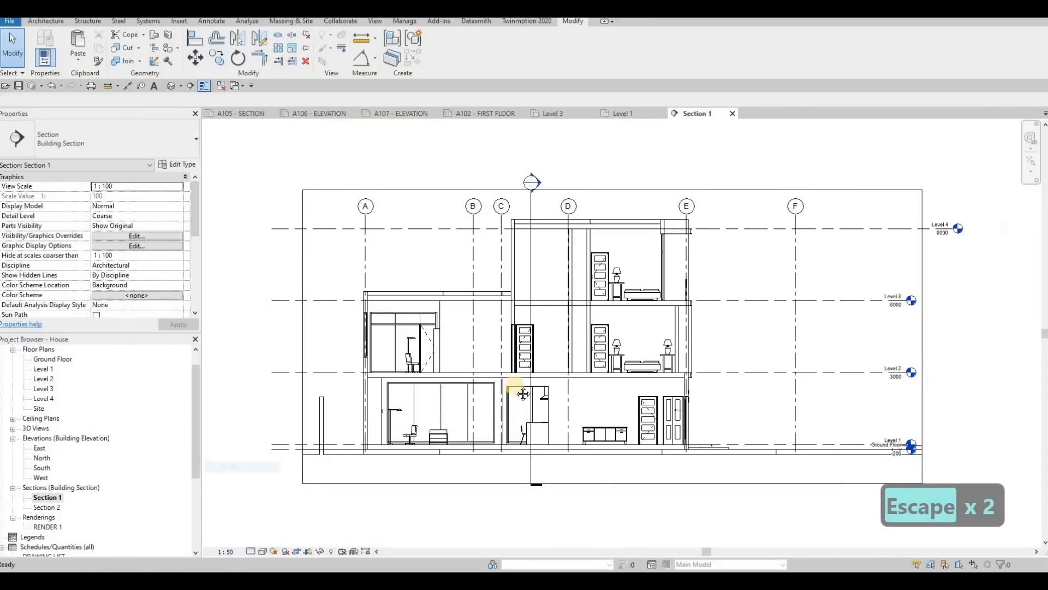
scroll(413, 431, "down", 2)
middle_click_drag(631, 326, 708, 270)
key("Escape")
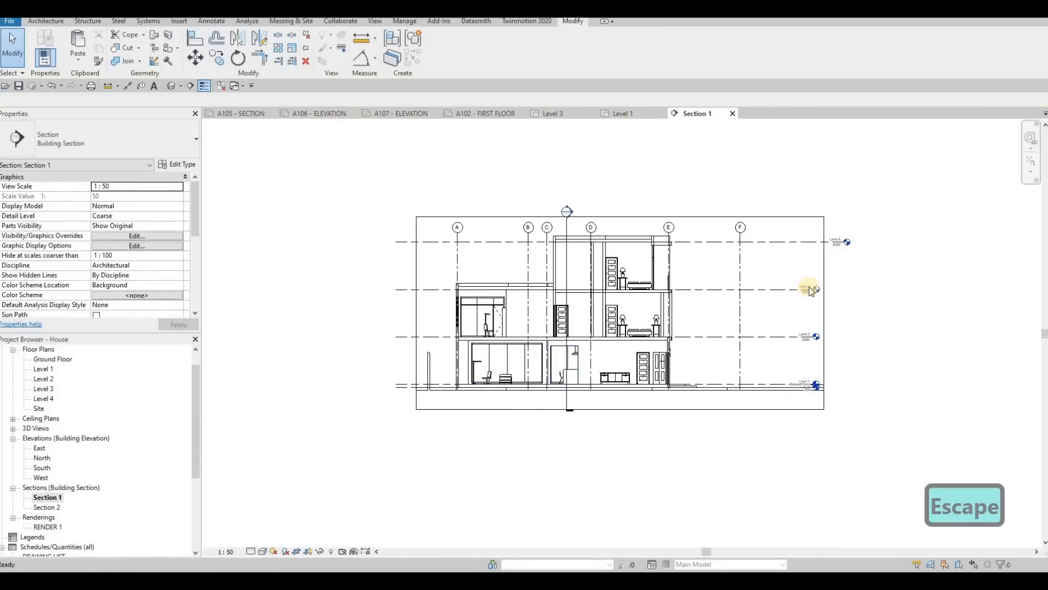
Step: Align the Level 4 head with the other level heads, and extend the Section 1 crop region outward on the grid A side
left_click(840, 241)
left_click_drag(819, 241, 808, 241)
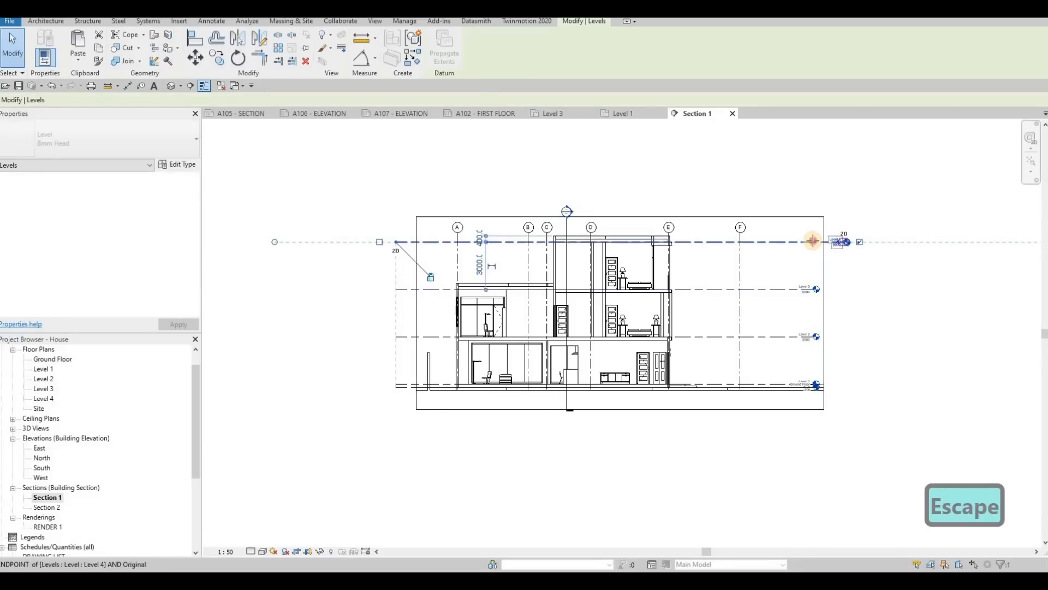
key("Escape")
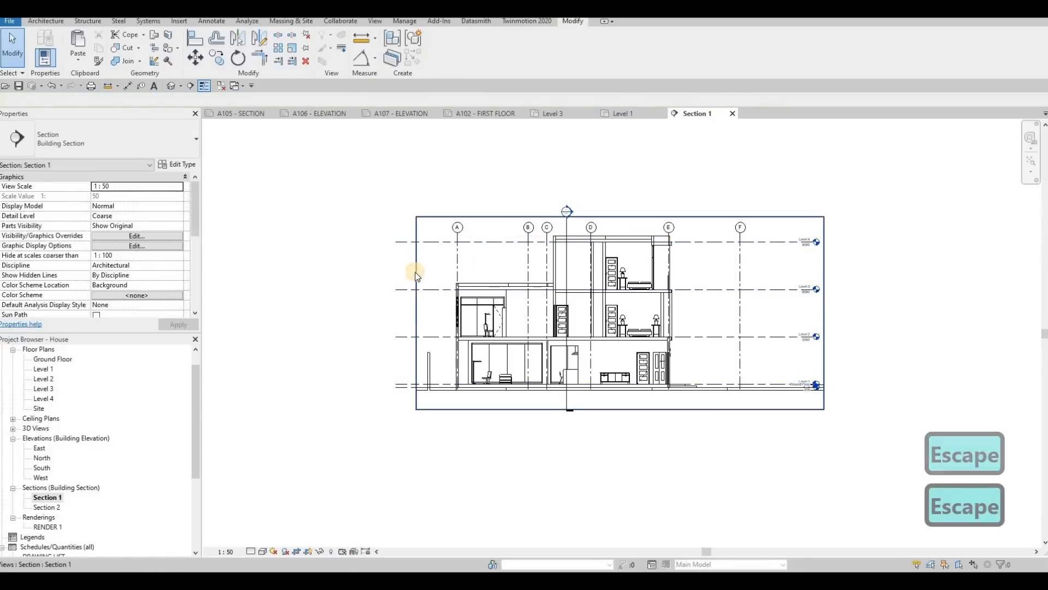
left_click(416, 295)
key("Escape")
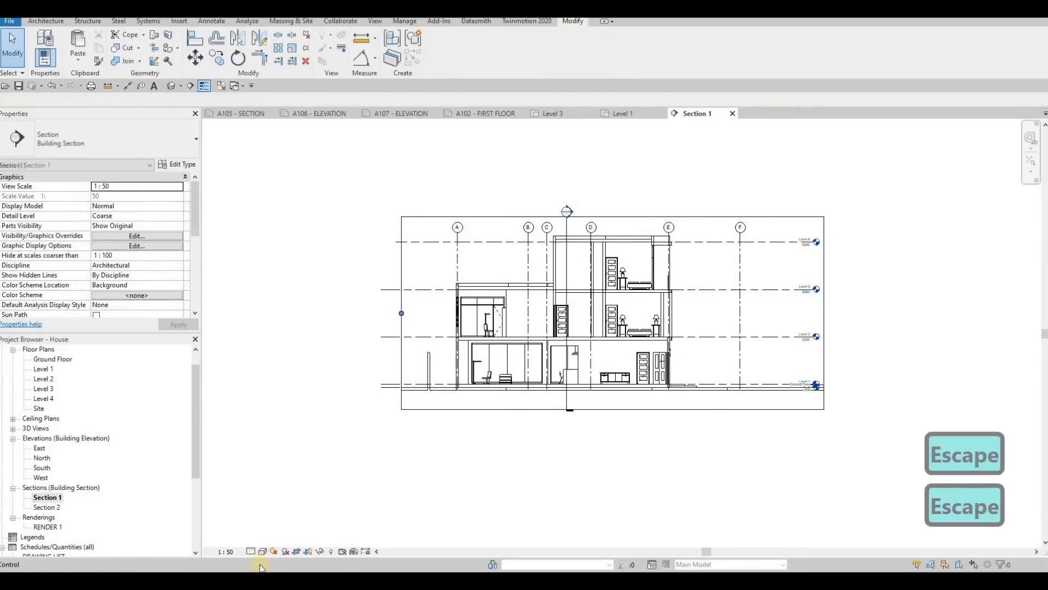
Step: Set the Section 1 view to Fine detail level with the Hidden Line visual style
left_click(251, 551)
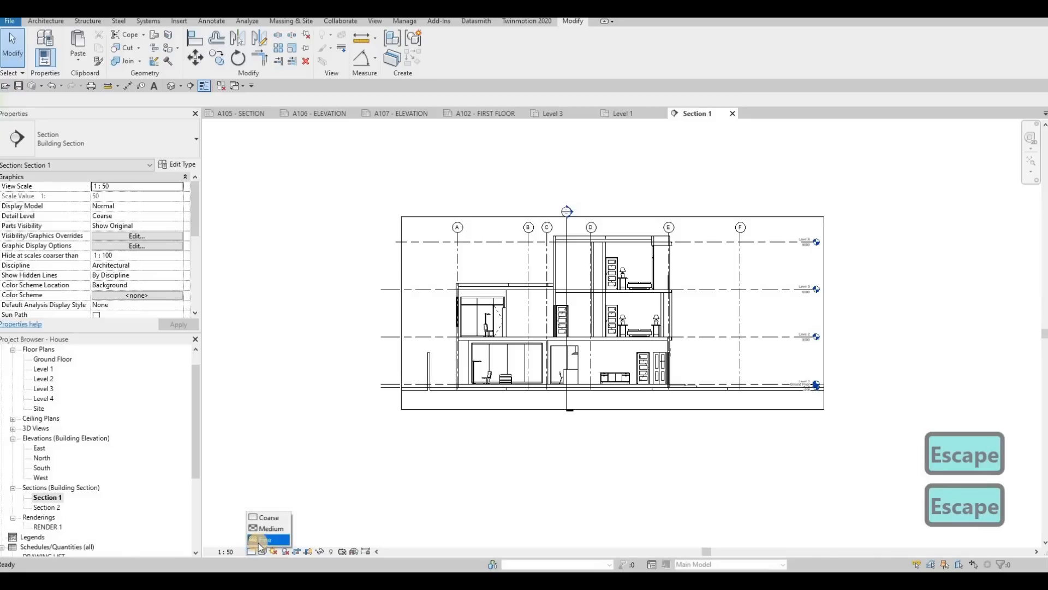
left_click(266, 539)
left_click(262, 552)
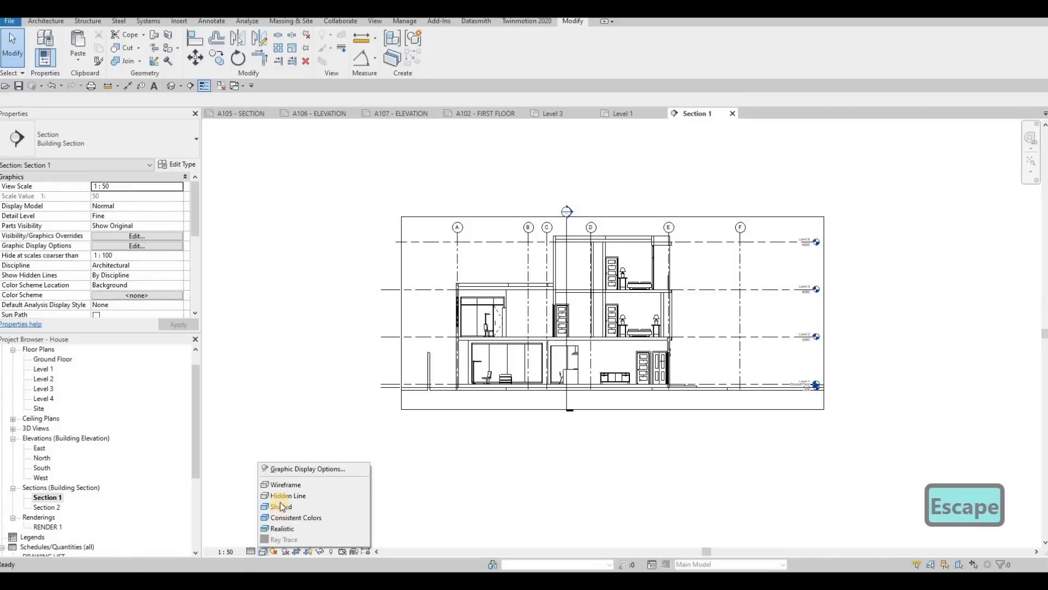
left_click(283, 497)
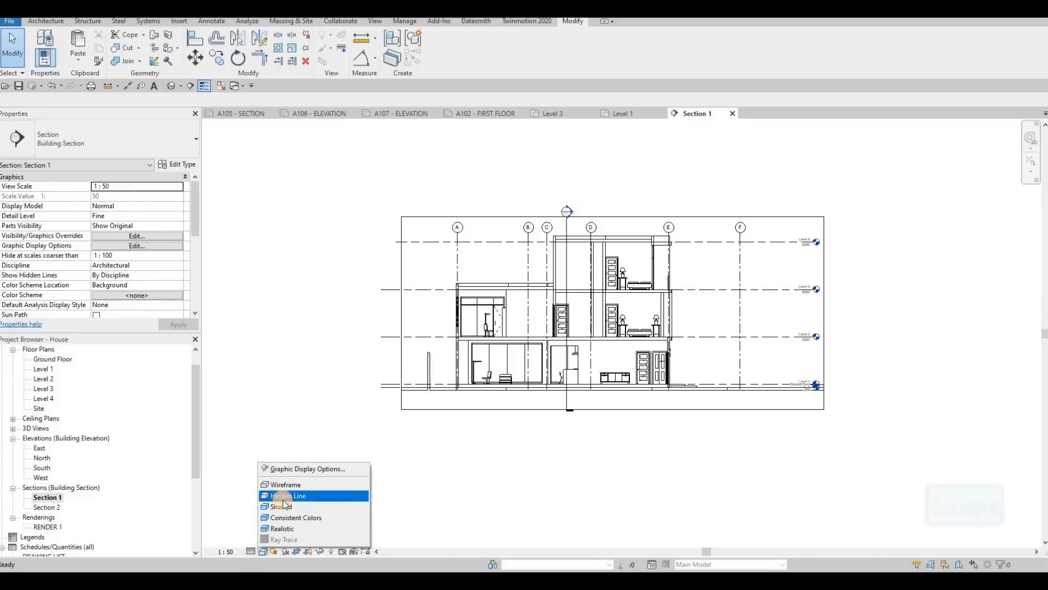
left_click(262, 551)
key("Escape")
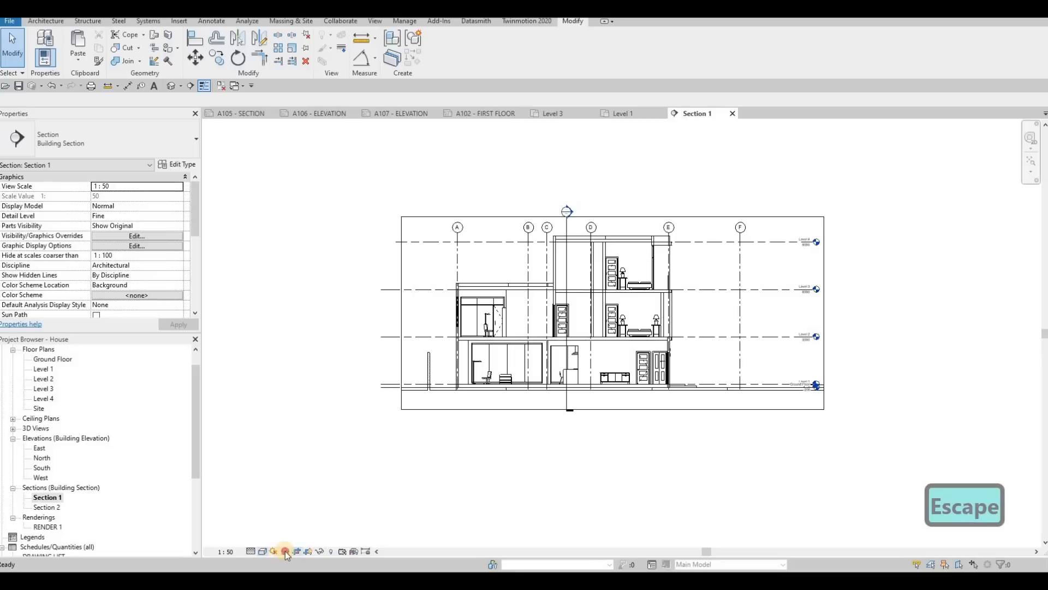
Step: Turn on shadows in the Section 1 view
left_click(290, 550)
middle_click_drag(572, 342, 555, 343)
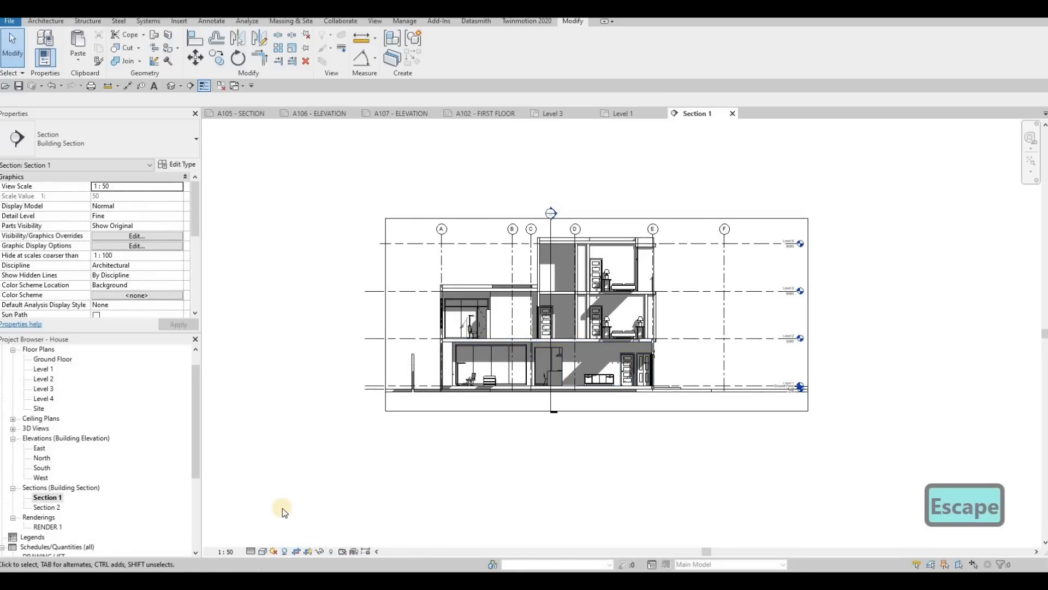
scroll(277, 532, "up", 2)
scroll(414, 468, "down", 2)
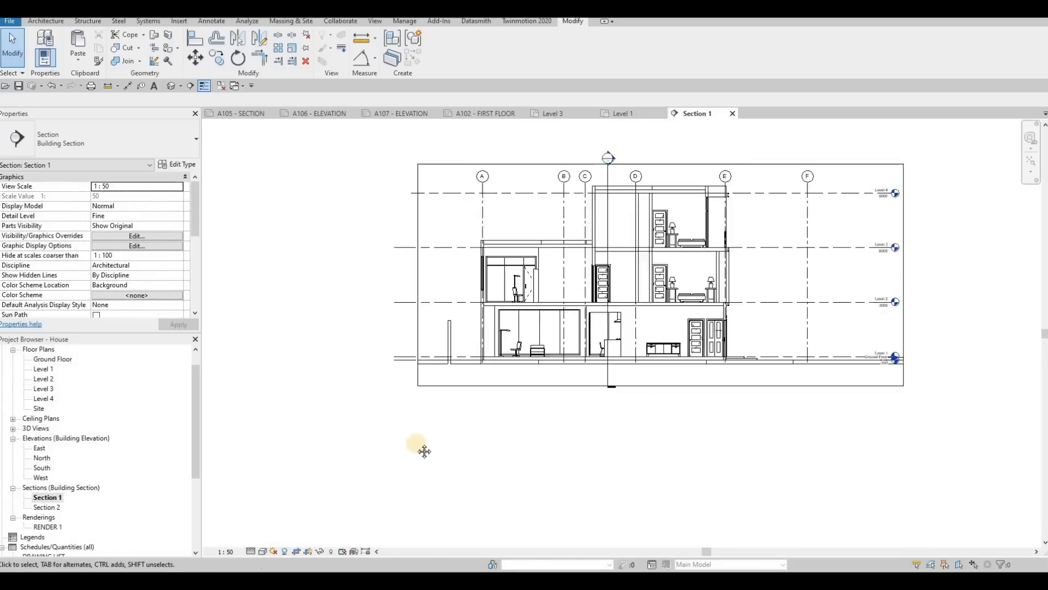
middle_click_drag(562, 237, 548, 233)
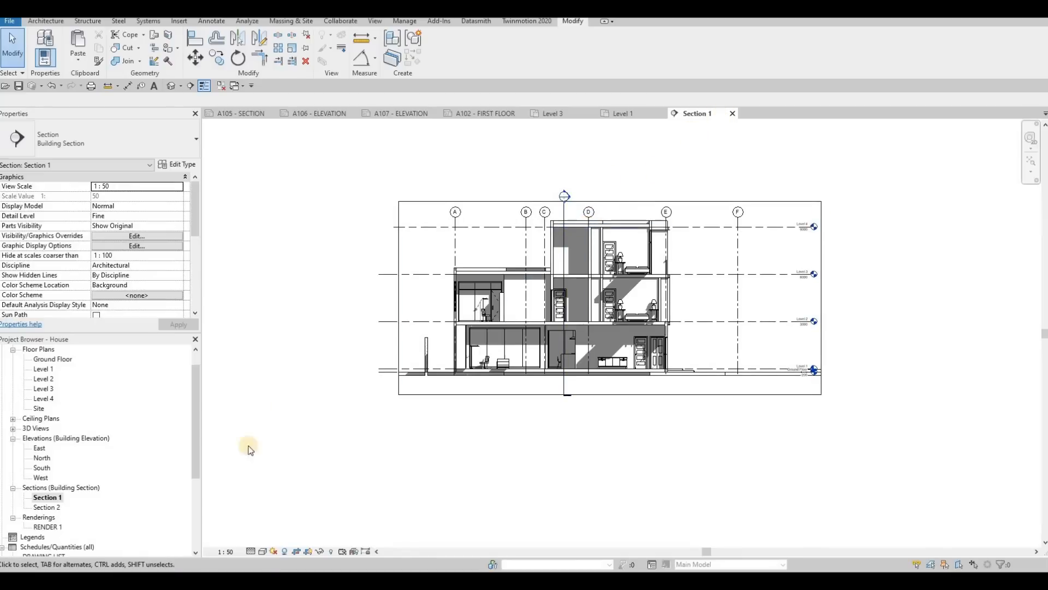
Step: Set the Section 2 view to Fine detail level and turn on its shadows
double_click(67, 507)
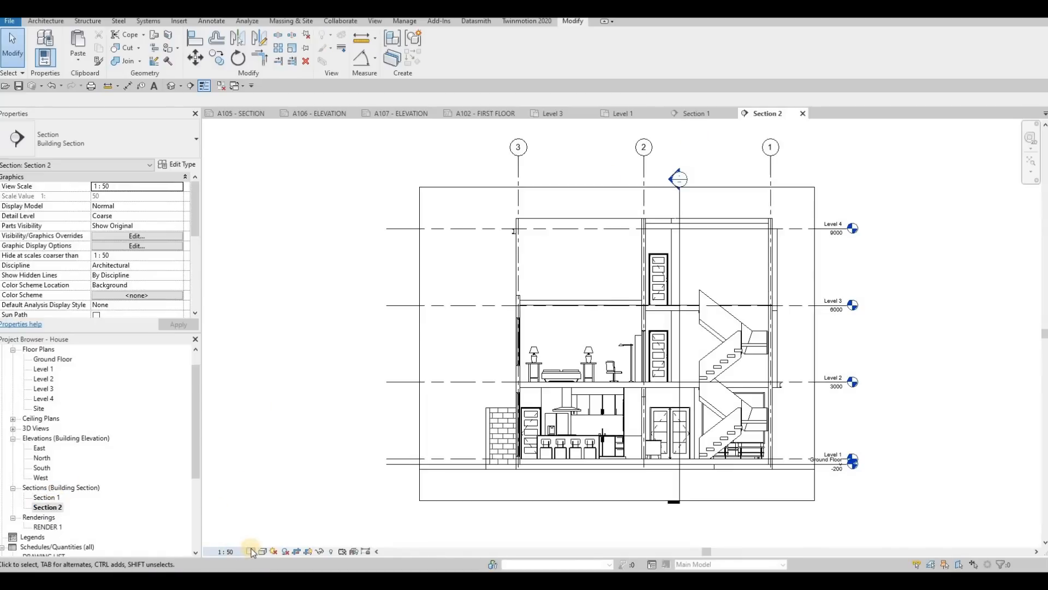
left_click(253, 551)
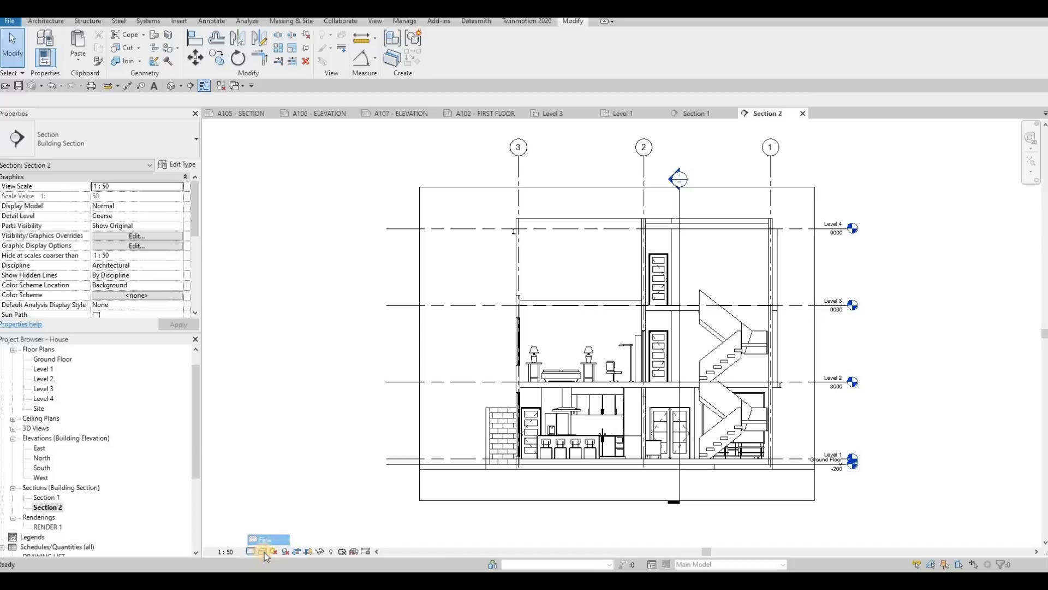
left_click(265, 552)
key("Escape")
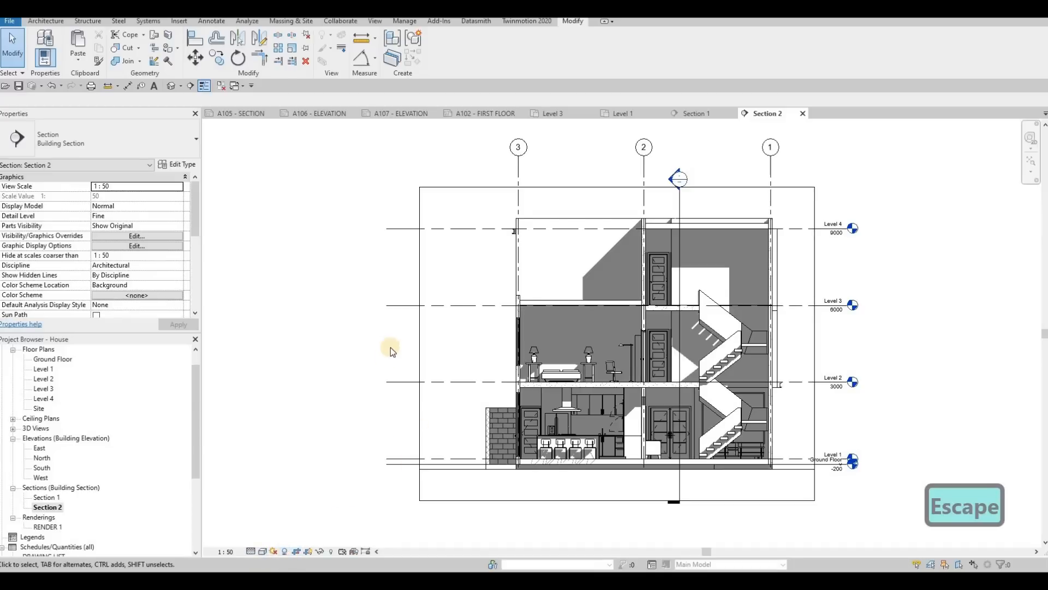
middle_click_drag(412, 385, 391, 347)
key("Escape")
scroll(391, 347, "down", 1)
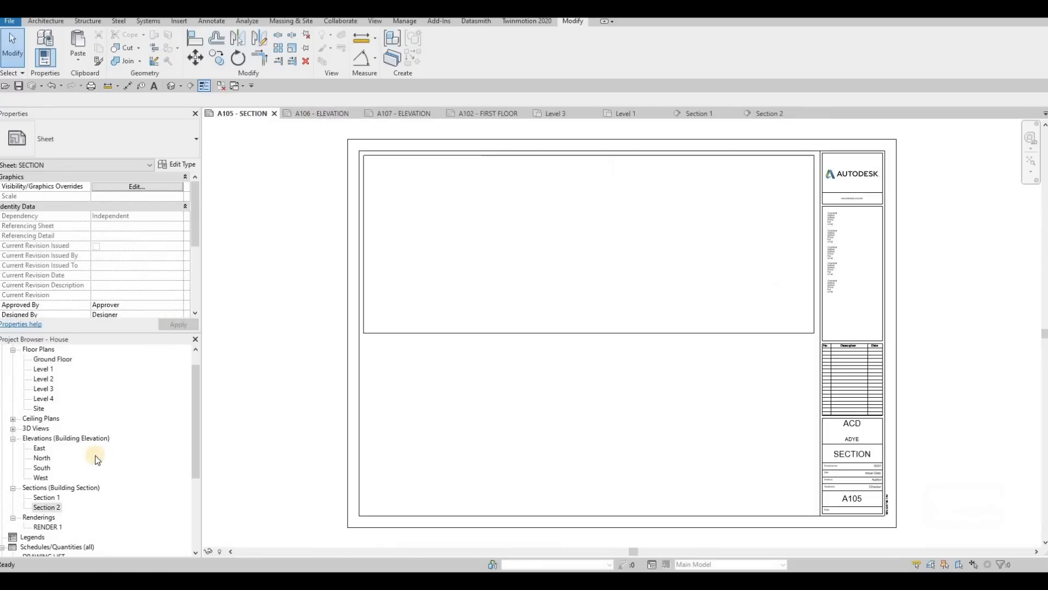
Step: Place the Section 1 view on the A105 - SECTION sheet and shift it toward the left end of the upper frame
mouse_move(58, 501)
left_mouse_down()
mouse_move(360, 386)
mouse_move(584, 237)
mouse_move(574, 245)
left_mouse_up()
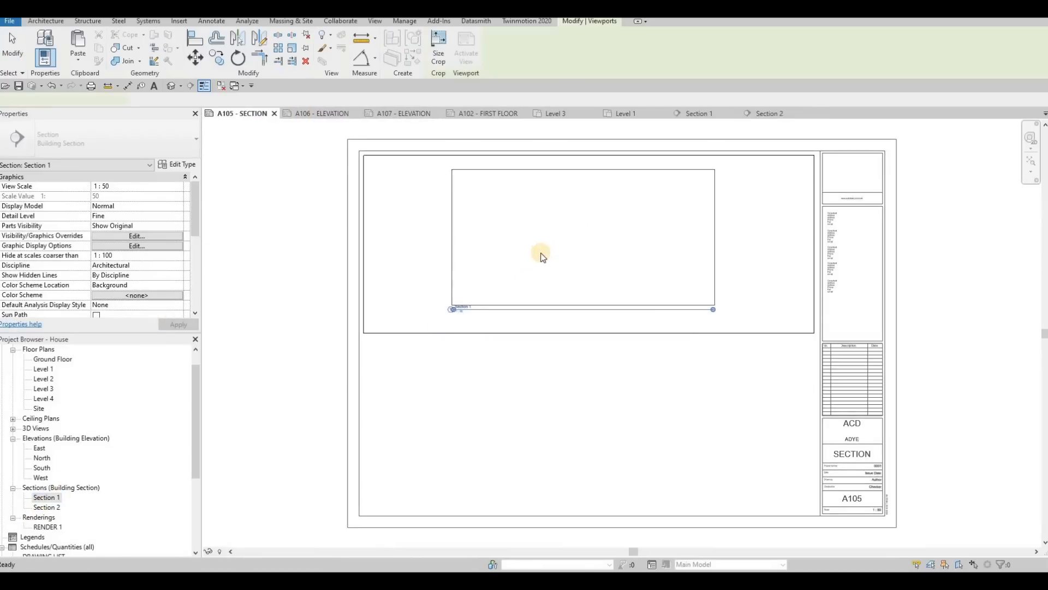
key("Escape")
key("Escape")
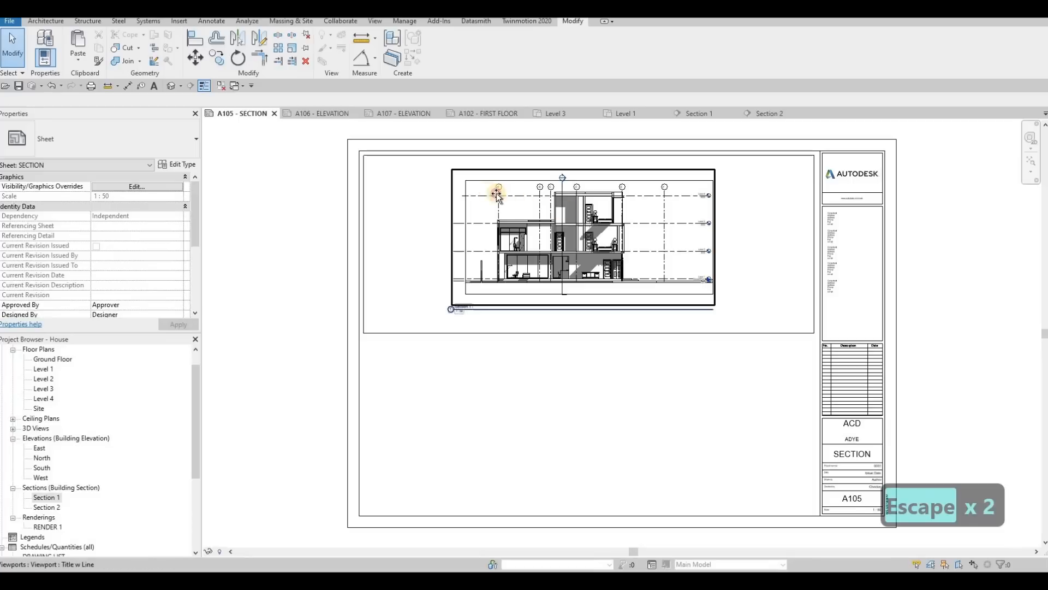
left_click_drag(473, 200, 478, 200)
key("Escape")
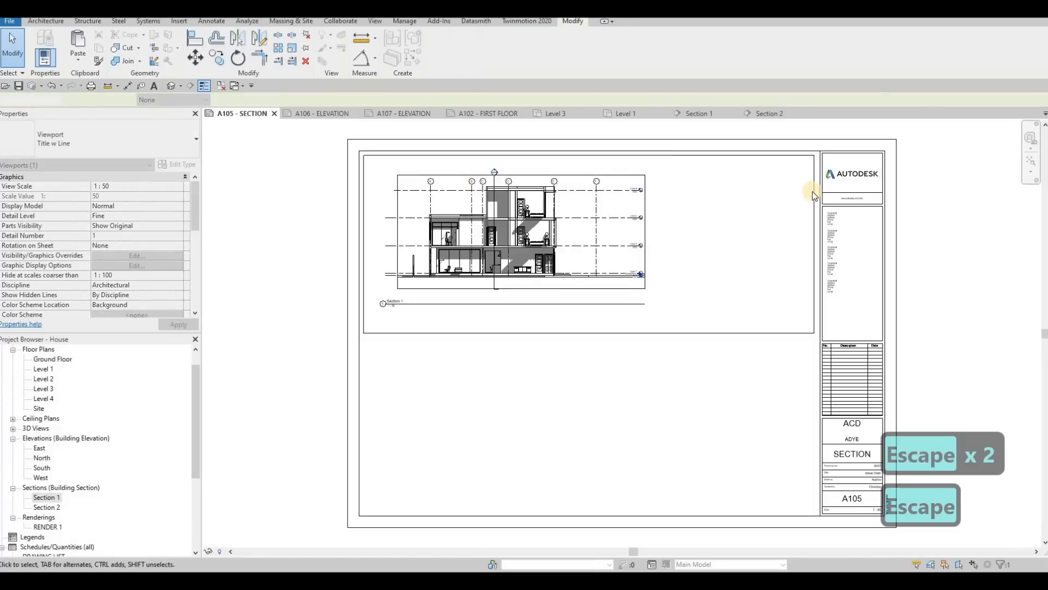
Step: Narrow the frame around Section 1 to about 665 mm wide and copy all four frame lines to the space directly below
left_click_drag(691, 193, 671, 193)
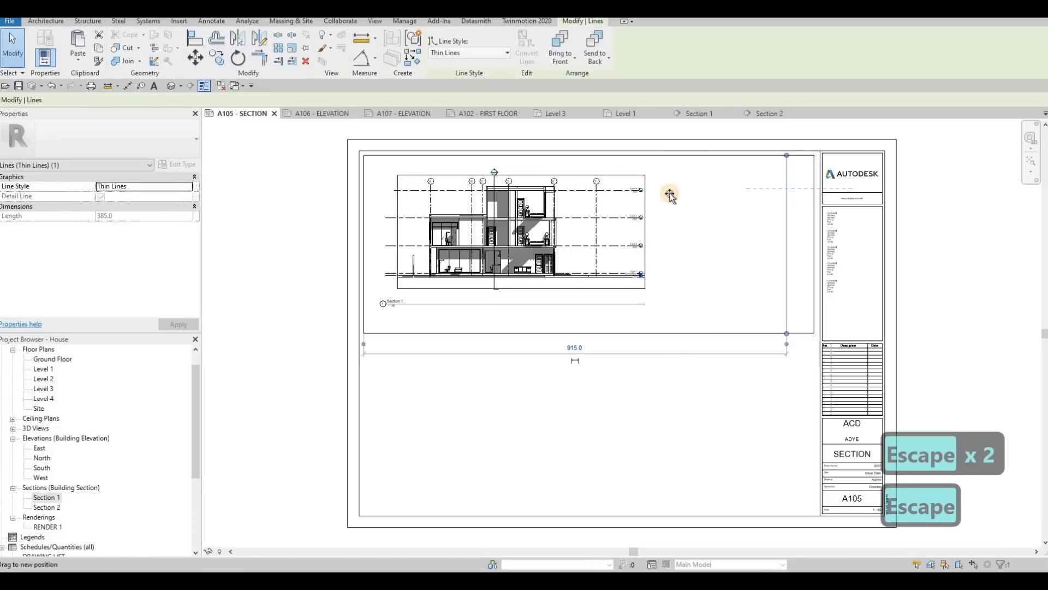
key("Escape")
key("Tab")
left_click(498, 159)
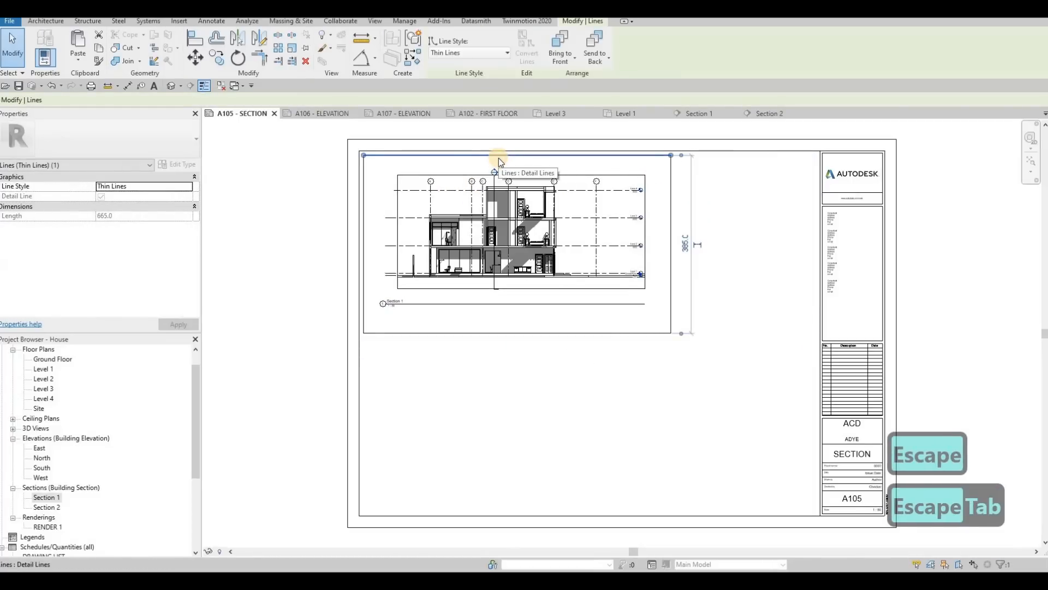
key("Tab")
left_click(496, 158)
key("c")
key("o")
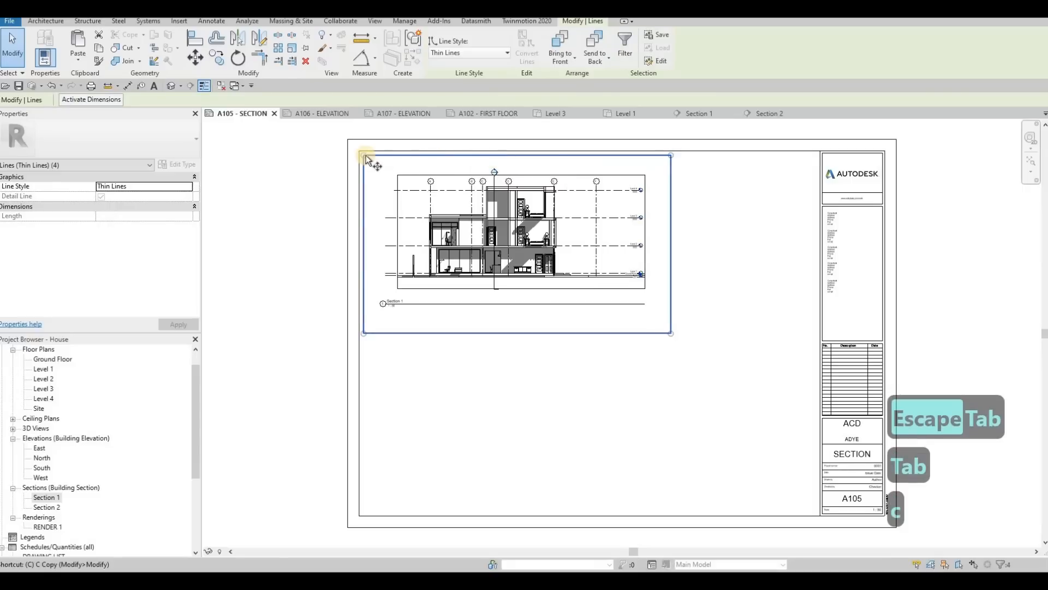
left_click(364, 182)
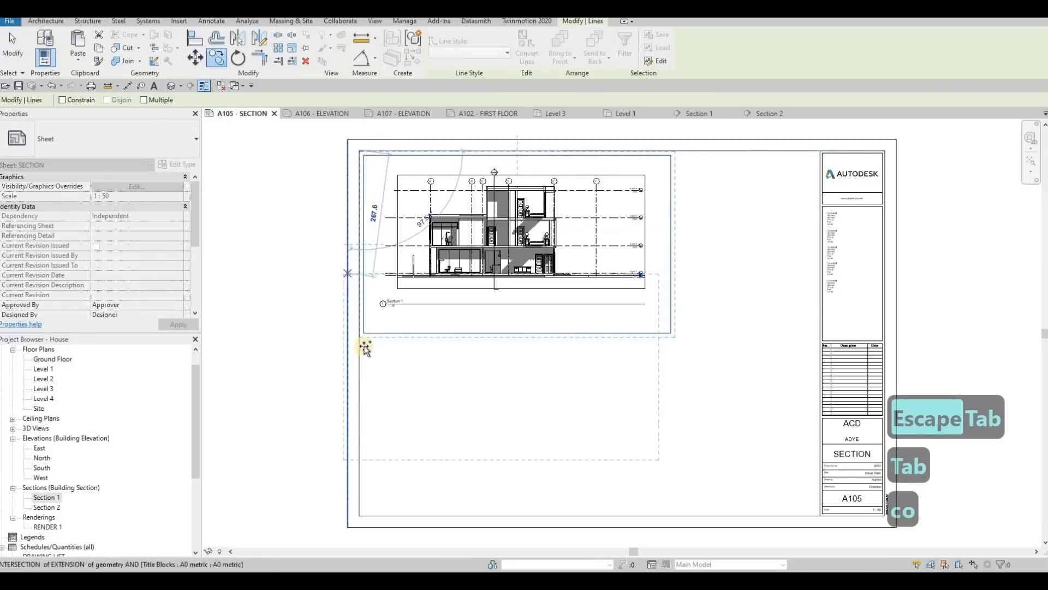
left_click(421, 335)
key("Escape")
key("Escape")
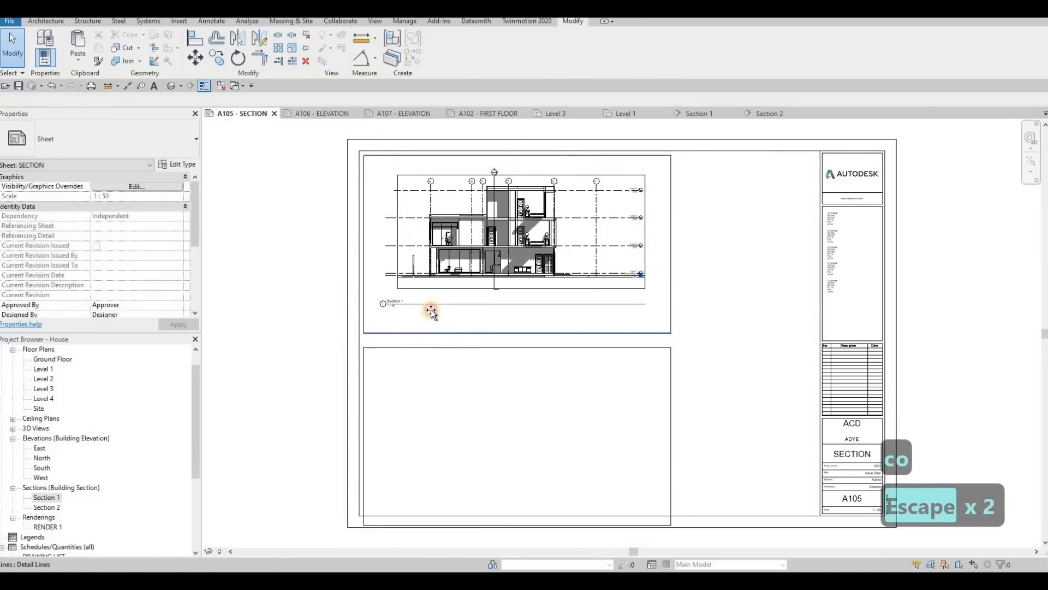
Step: Raise the upper frame's bottom edge to the Section 1 title and the lower frame's top edge to just below that title
left_click(432, 307)
key("Escape")
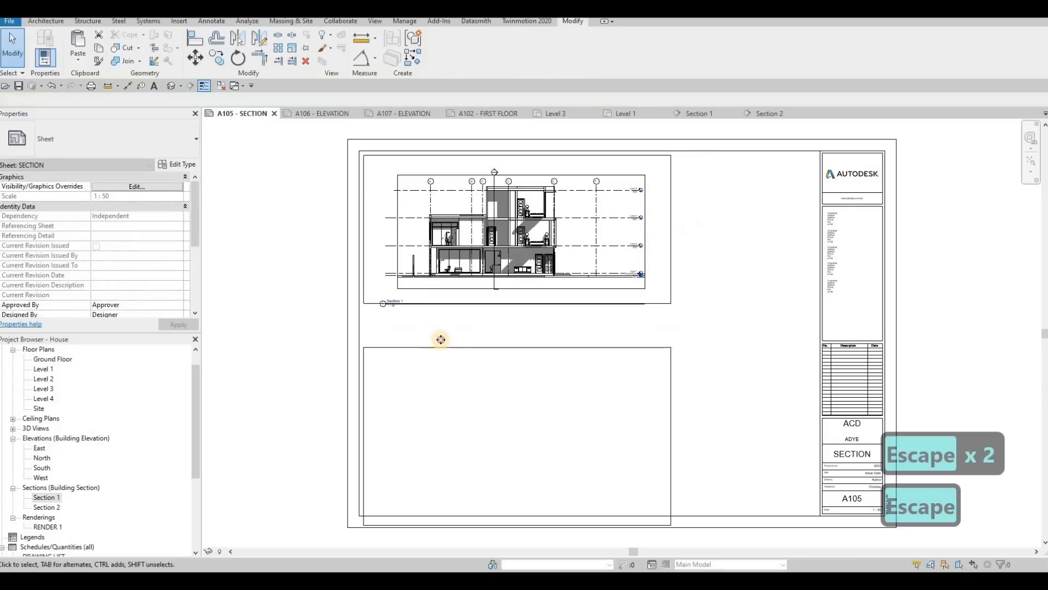
left_click_drag(440, 347, 426, 321)
key("Escape")
Step: Nudge the upper frame's bottom edge clear of the Section 1 title, and shorten the title line to roughly the text length
scroll(399, 302, "up", 2)
left_click(438, 310)
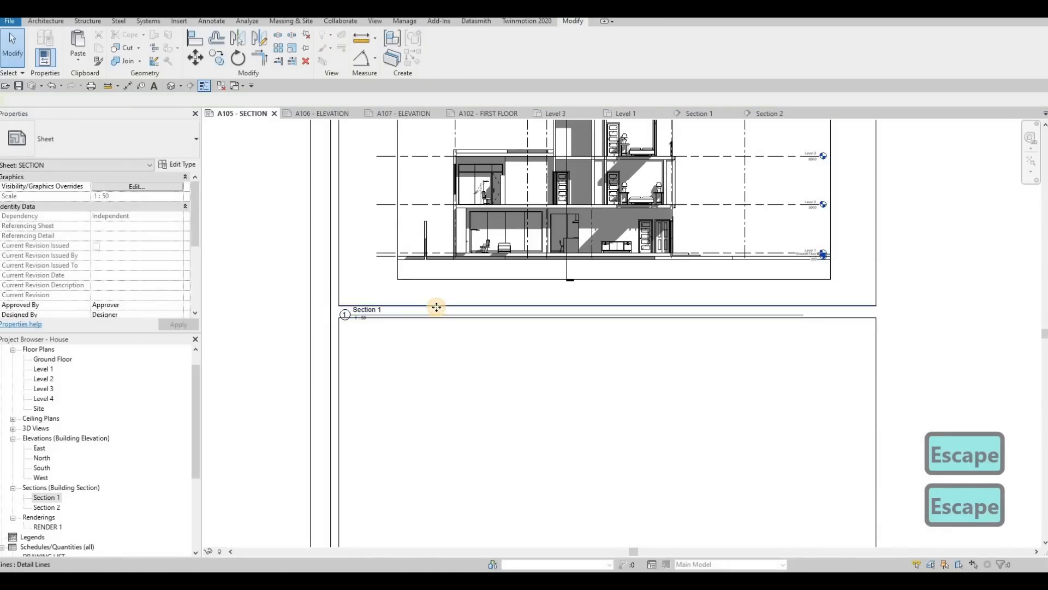
left_click(436, 306)
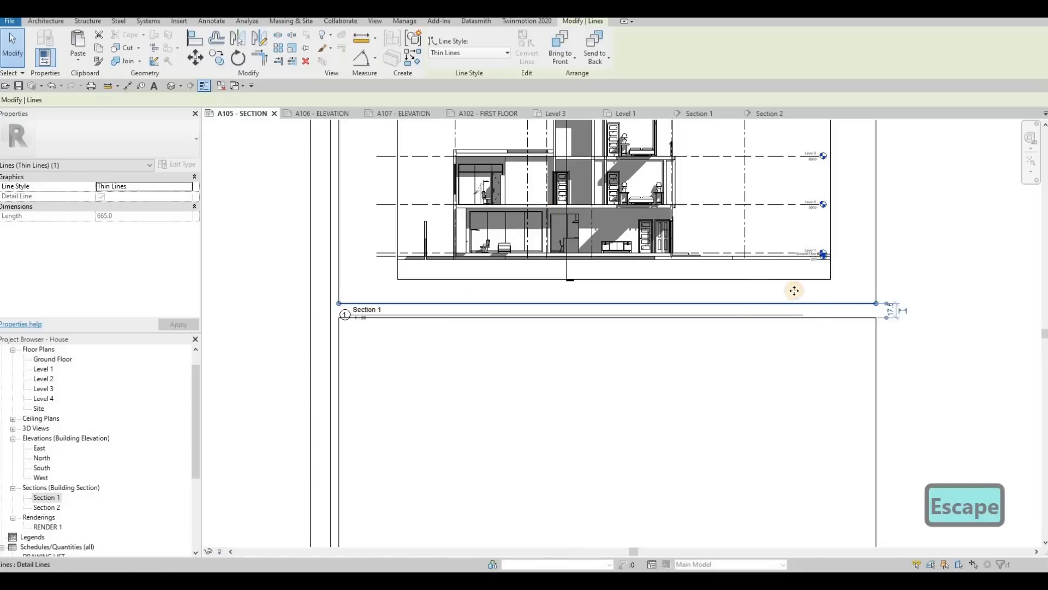
key("Escape")
key("Escape")
left_click(810, 317)
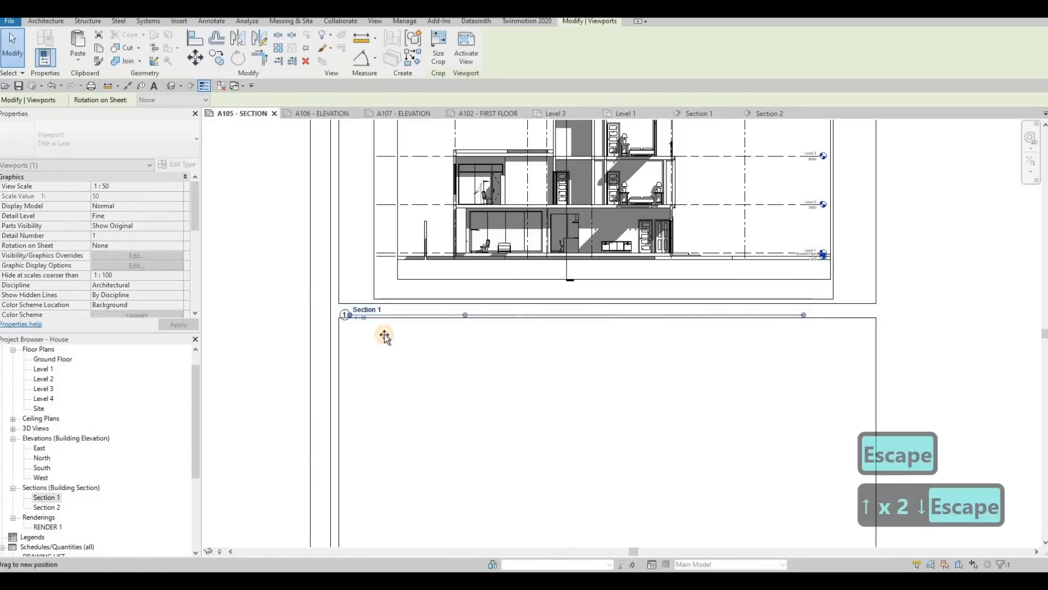
key("Escape")
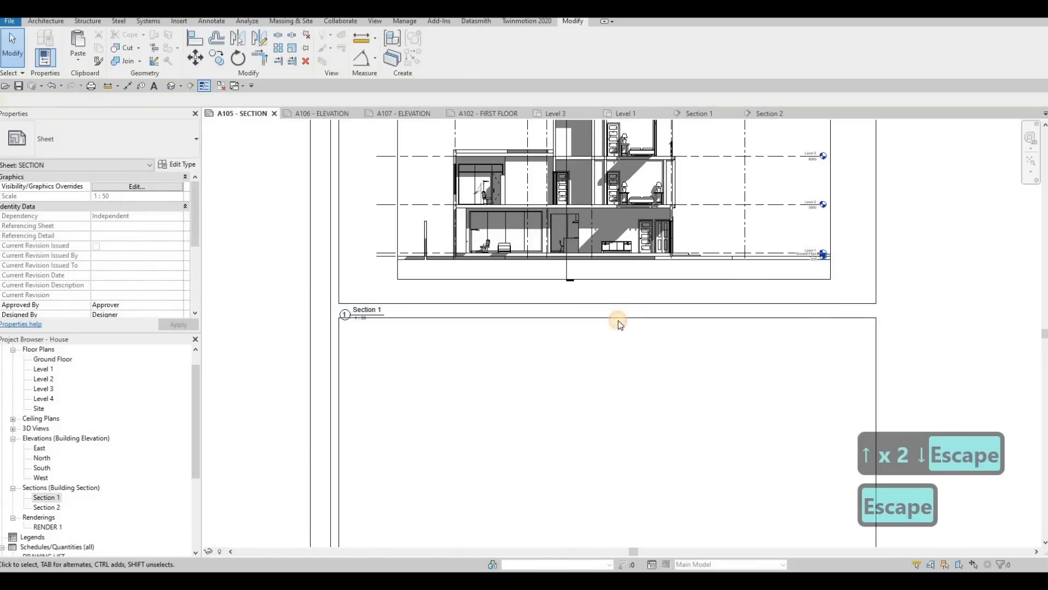
Step: Nudge the lower frame's top edge down so it clears the Section 1 title
left_click(618, 320)
key("Down")
key("Down")
key("Down")
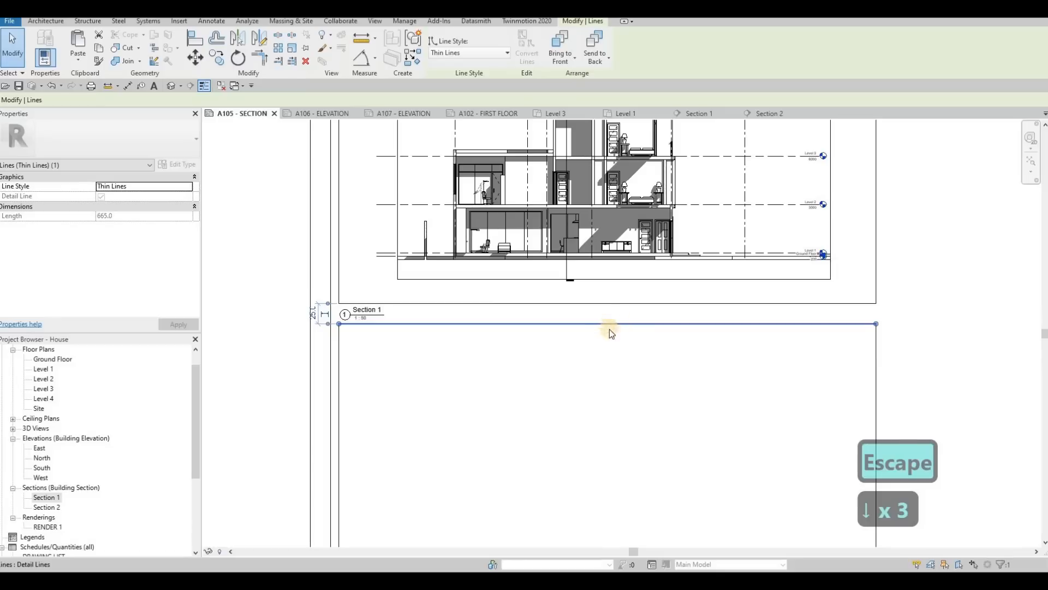
key("Escape")
Step: Place the Section 2 view on the sheet inside the lower frame
scroll(614, 325, "down", 2)
middle_click_drag(616, 294, 606, 240)
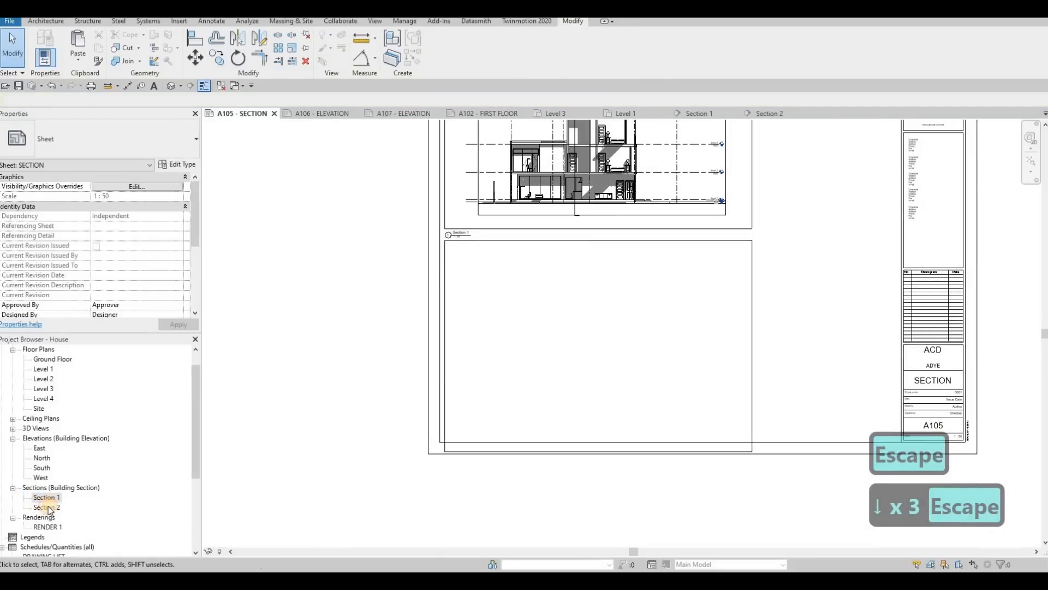
left_click_drag(47, 508, 552, 316)
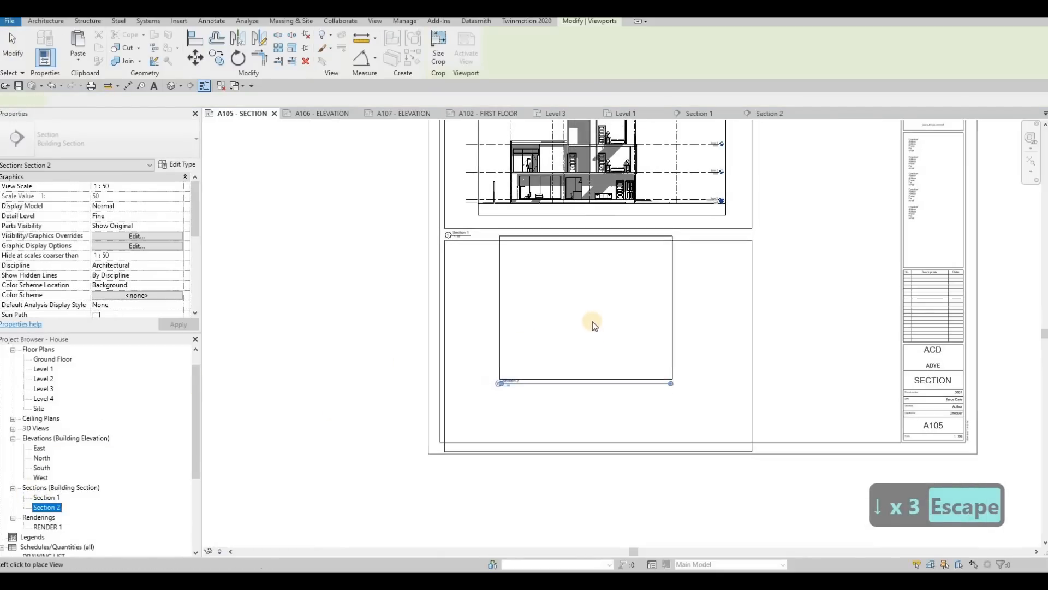
left_click(593, 324)
key("Escape")
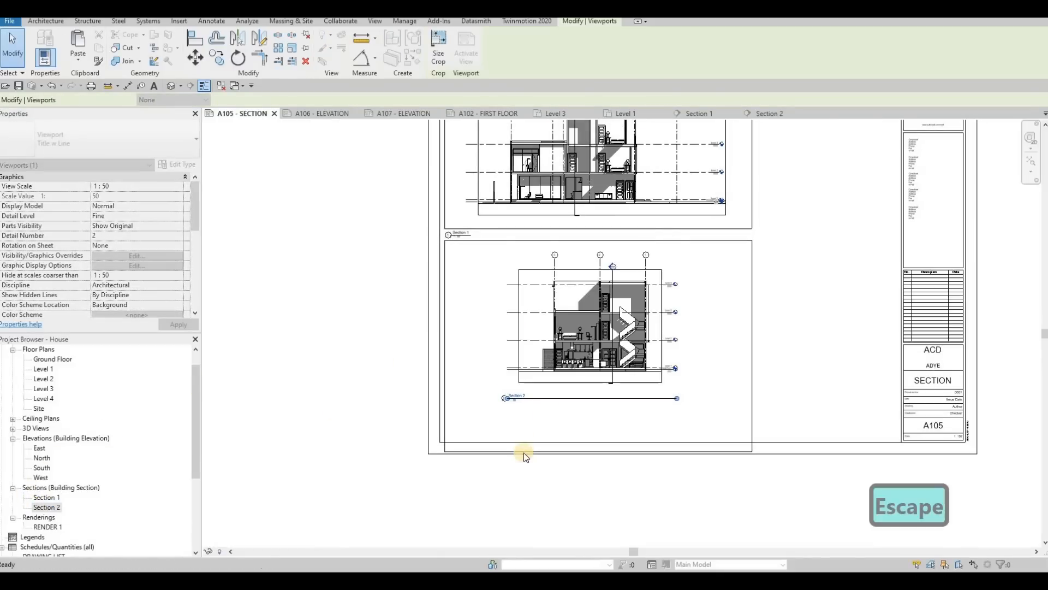
Step: Raise the lower frame's bottom edge inside the sheet border, and fit the Section 2 title with a shortened line beneath its left corner
left_click_drag(529, 451, 604, 346)
key("Escape")
key("Escape")
left_click(620, 416)
key("Escape")
key("Escape")
scroll(637, 292, "up", 5)
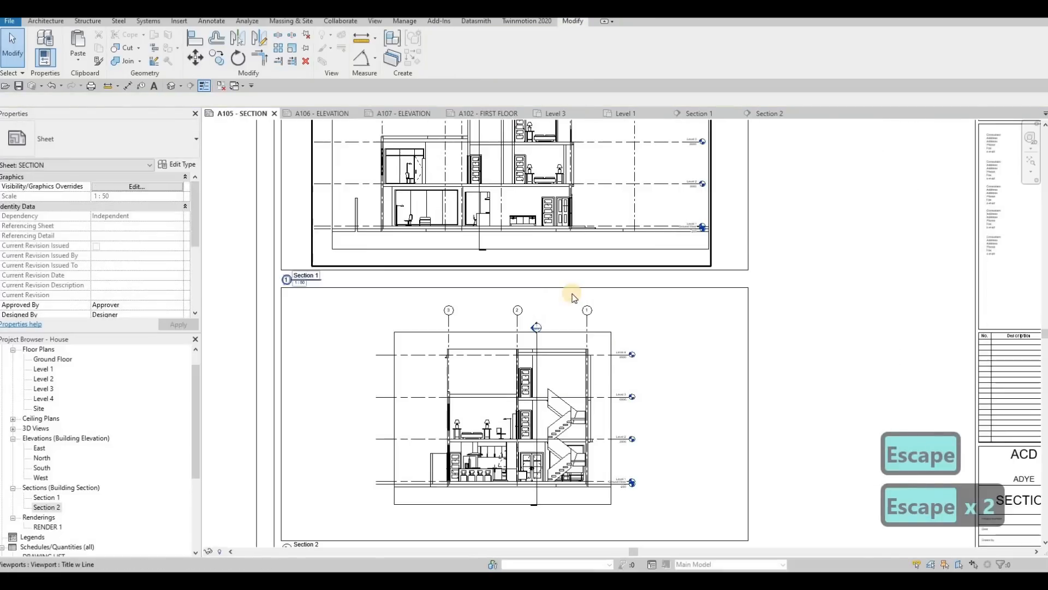
scroll(569, 298, "down", 3)
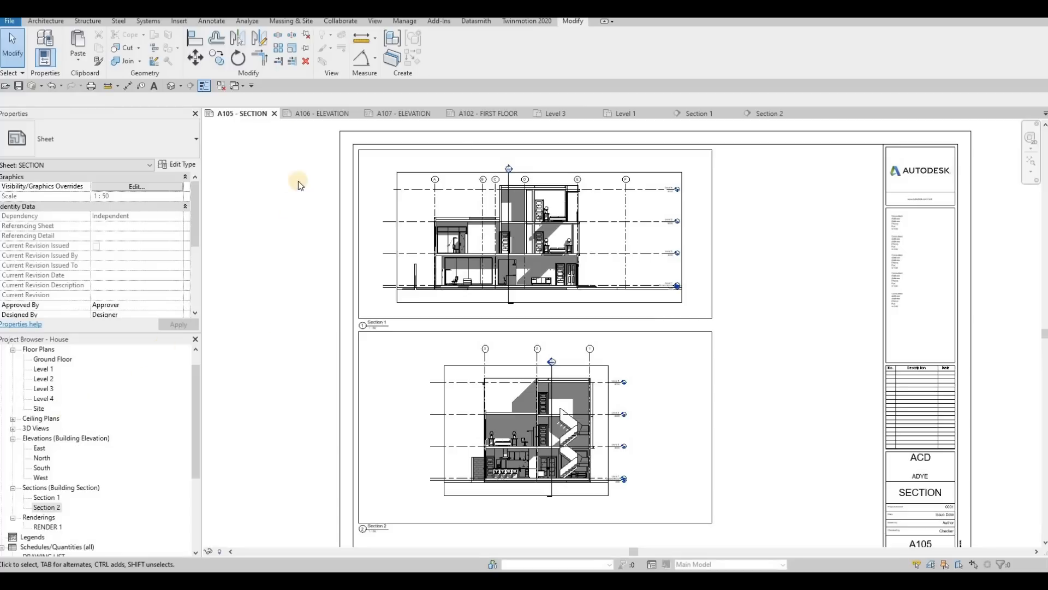
Step: Set the rendering RENDER 1 as the project's starting view
left_click(405, 21)
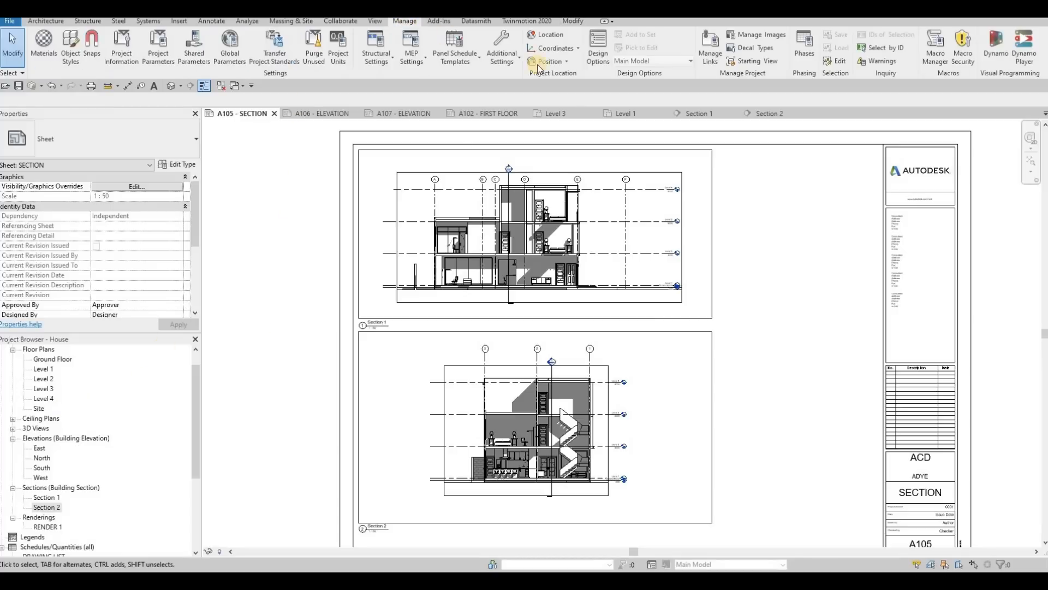
left_click(750, 62)
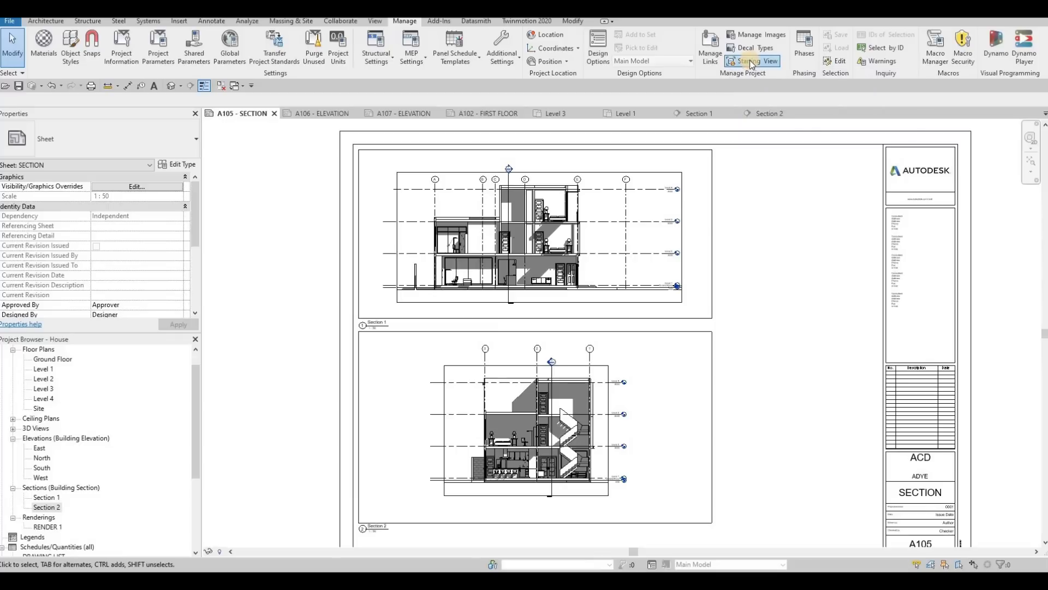
left_click(489, 308)
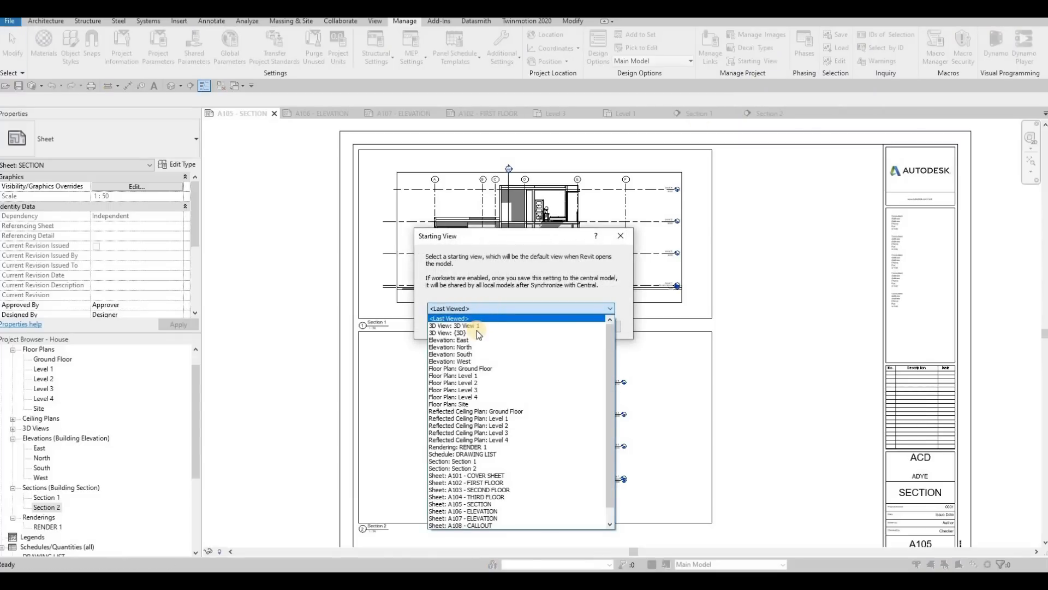
scroll(490, 370, "down", 2)
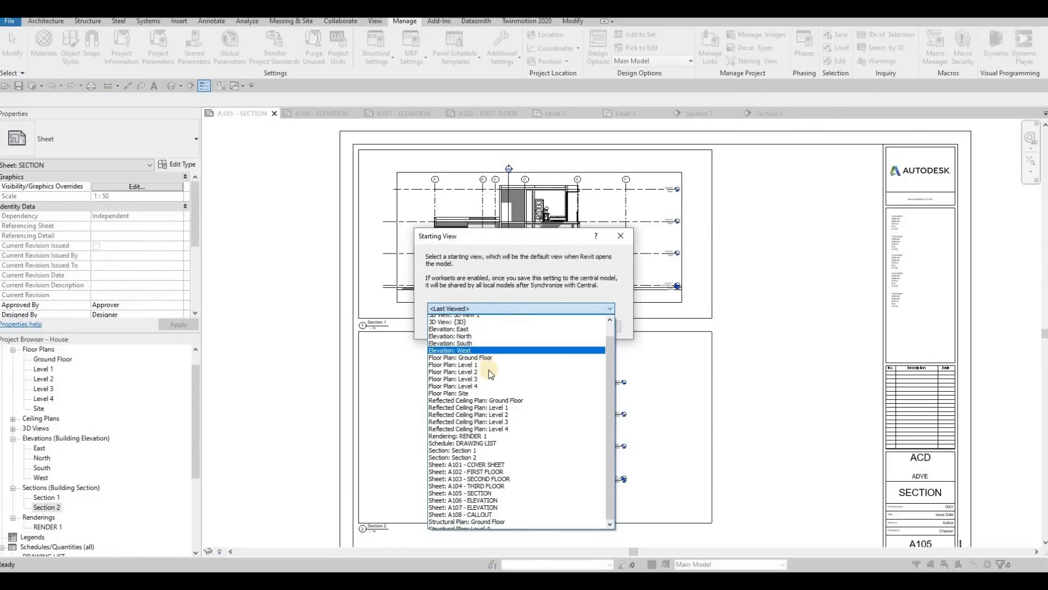
left_click(483, 434)
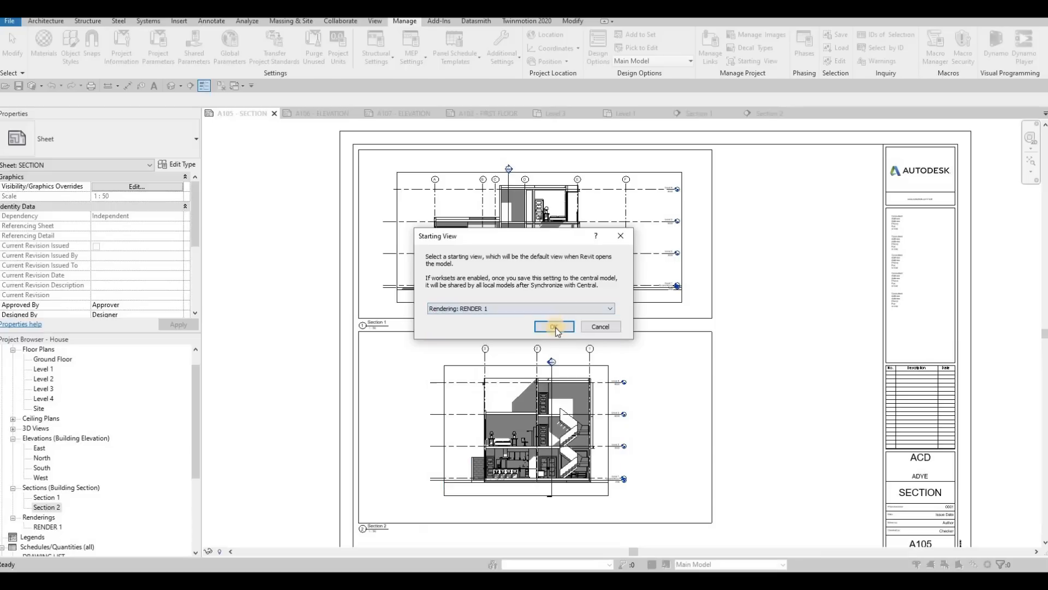
key("Return")
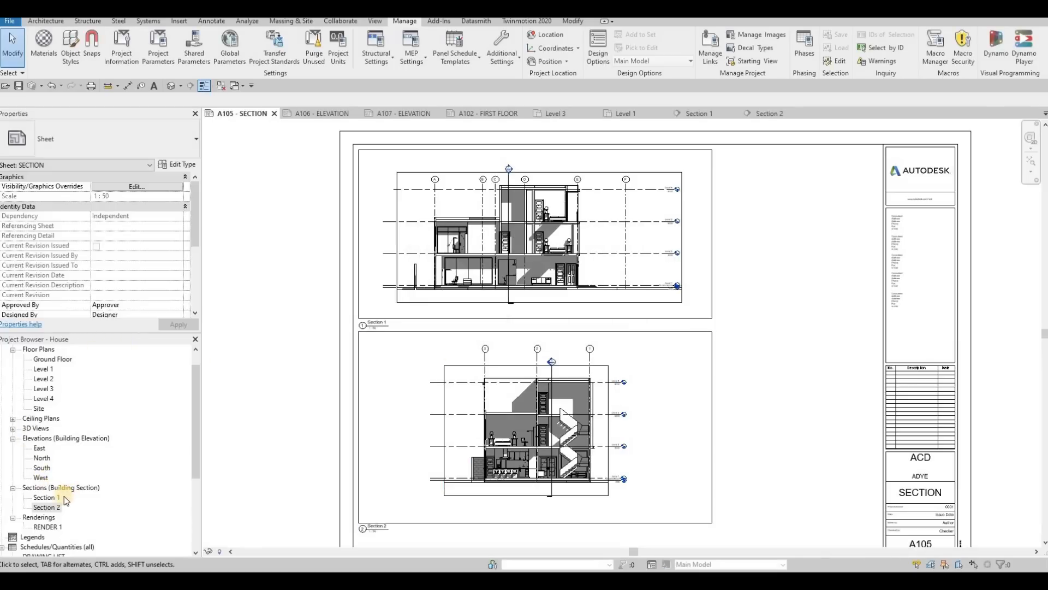
scroll(50, 507, "down", 2)
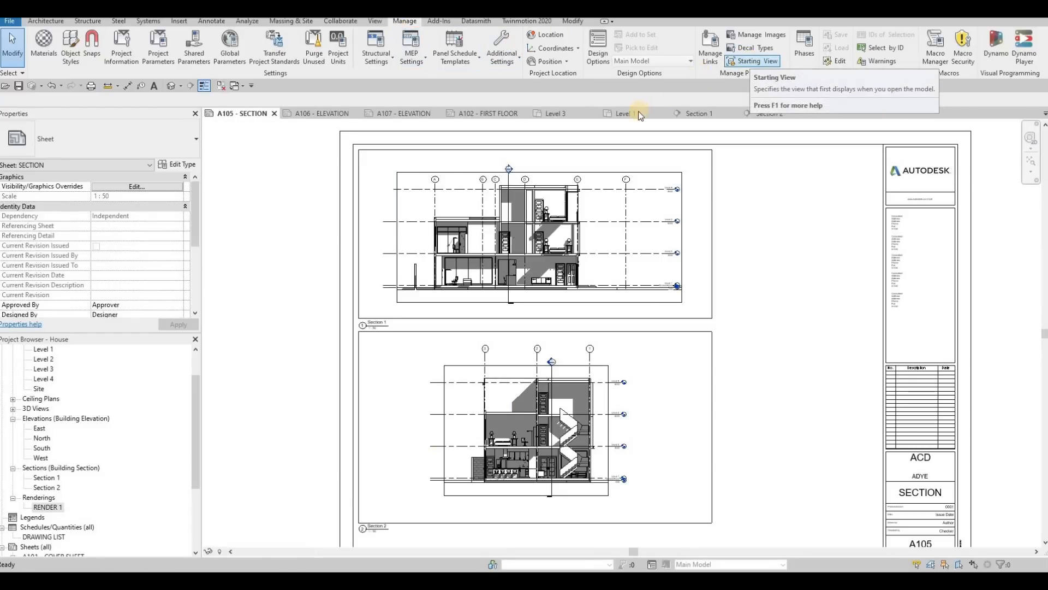
middle_click_drag(751, 401, 708, 355)
key("Escape")
scroll(604, 347, "down", 1)
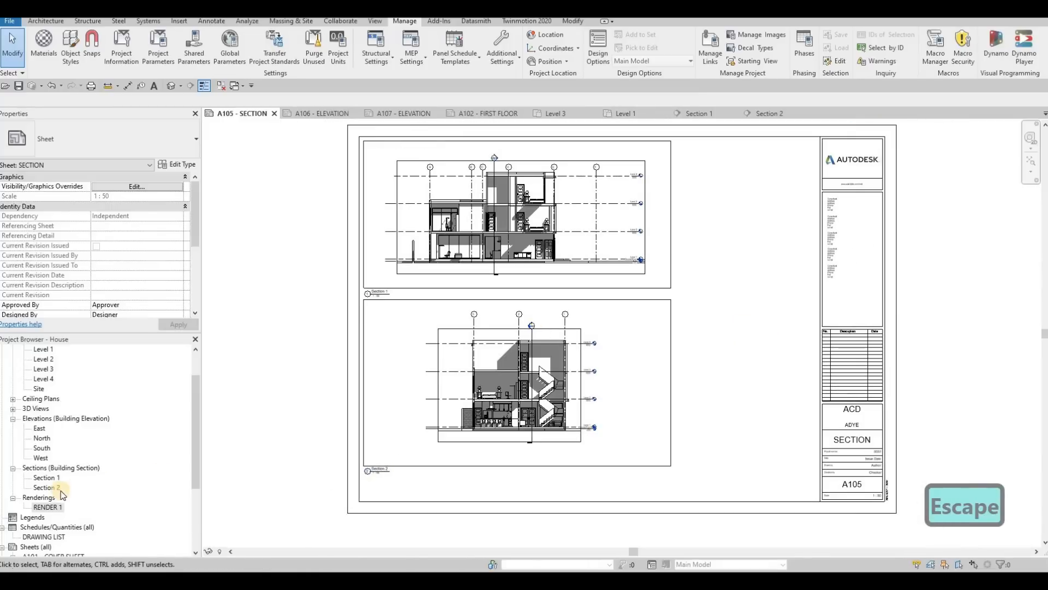
left_click(275, 113)
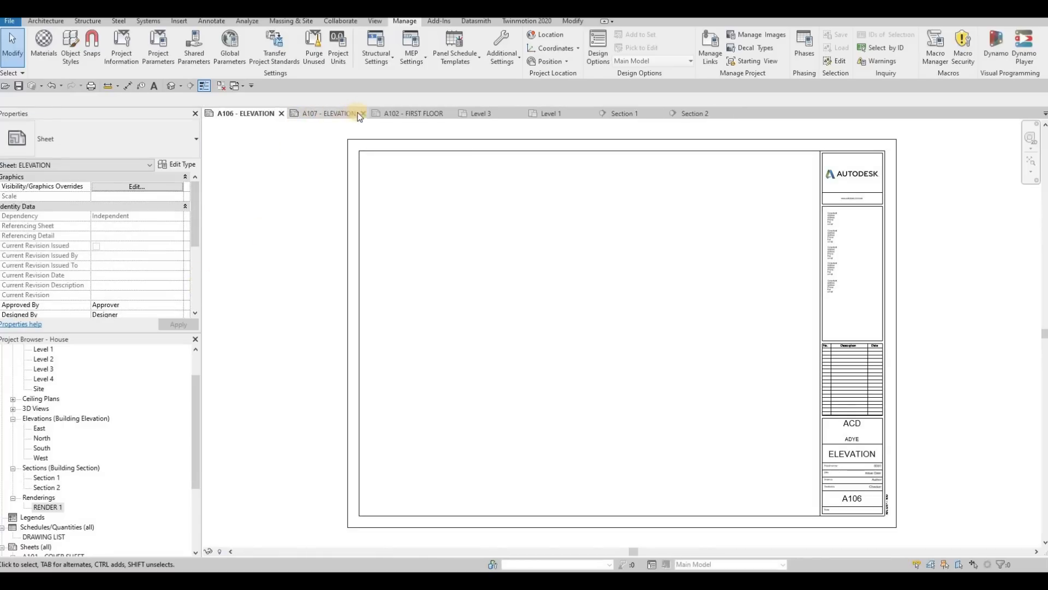
Step: Reopen sheet A105 - SECTION and copy the line chains of both rectangular frames to the clipboard
scroll(60, 512, "down", 3)
double_click(55, 507)
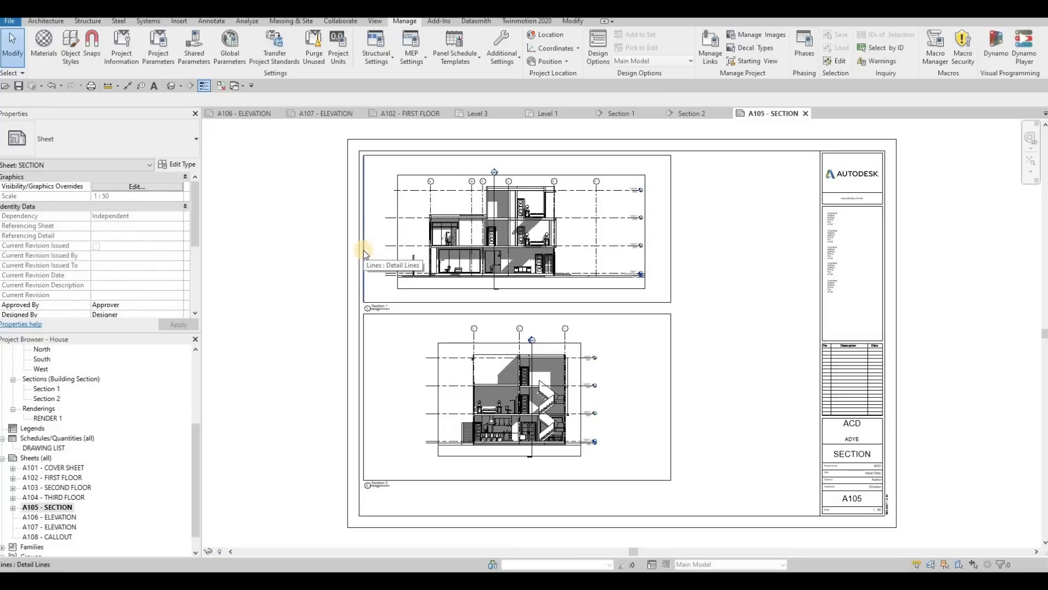
key("Tab")
left_click(418, 316)
key("Tab")
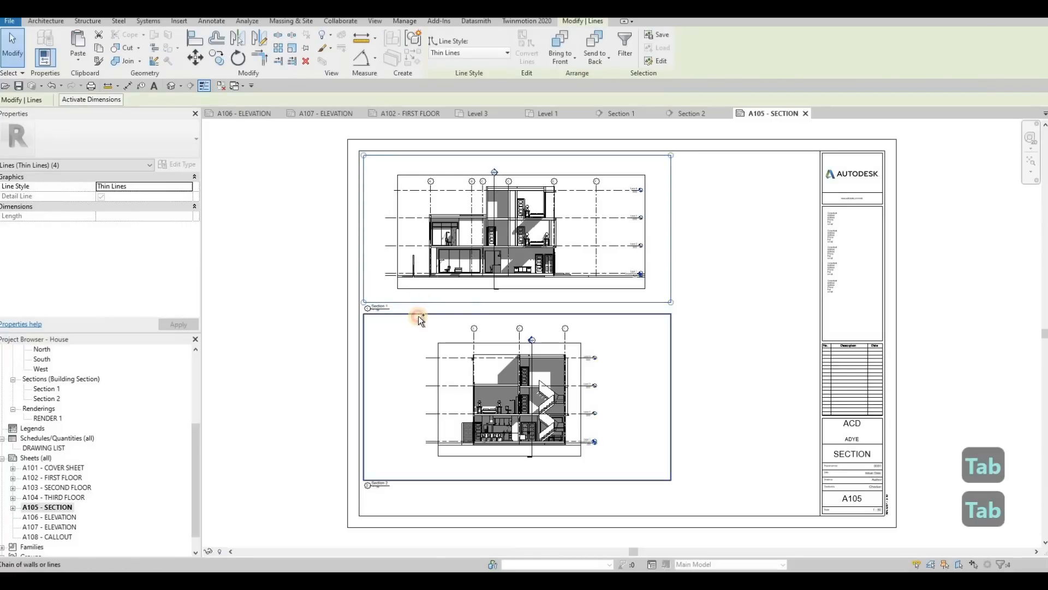
left_click(429, 315, "ctrl")
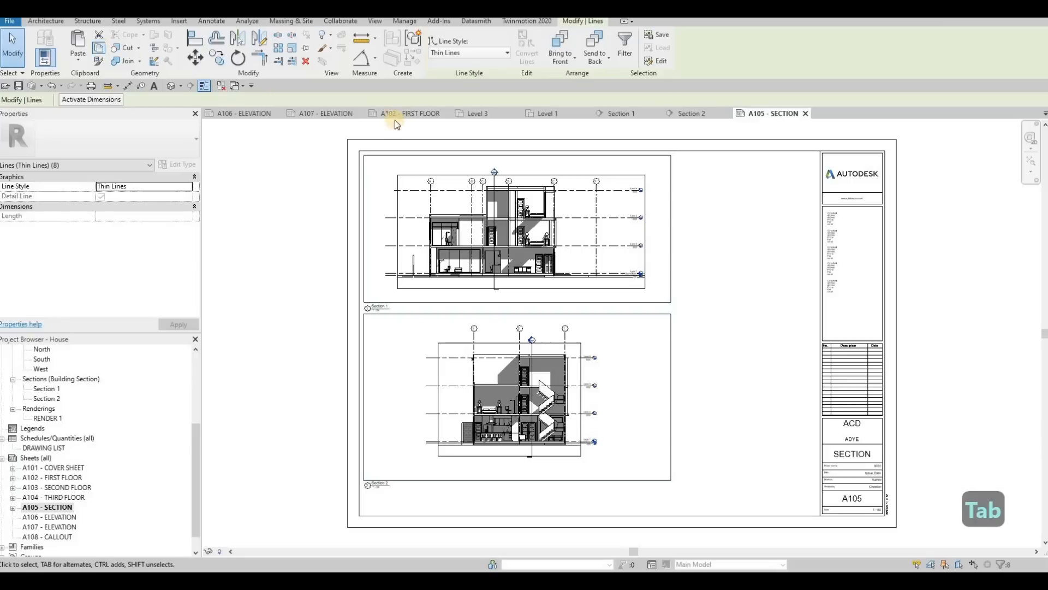
Step: Paste the two copied frames onto sheet A106 - ELEVATION aligned to the current view, and close sheet A105
left_click(242, 114)
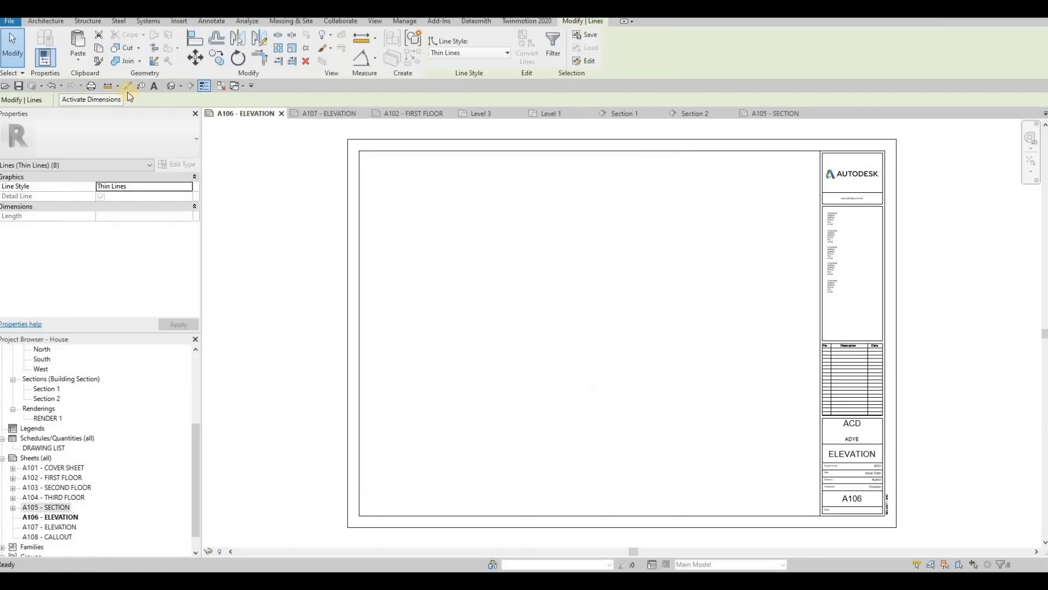
left_click(81, 57)
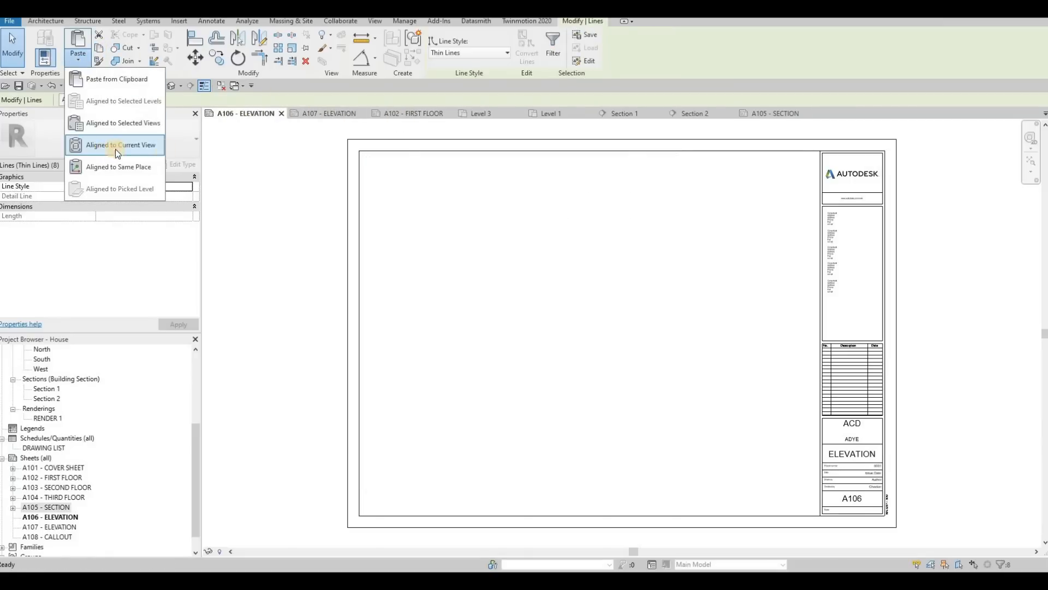
left_click(809, 114)
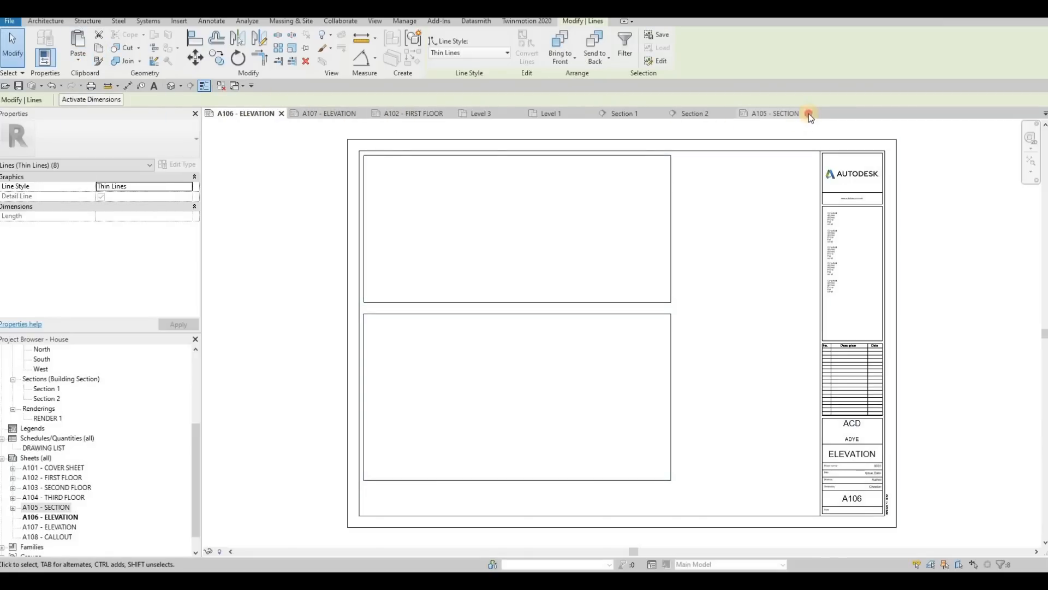
left_click(655, 191)
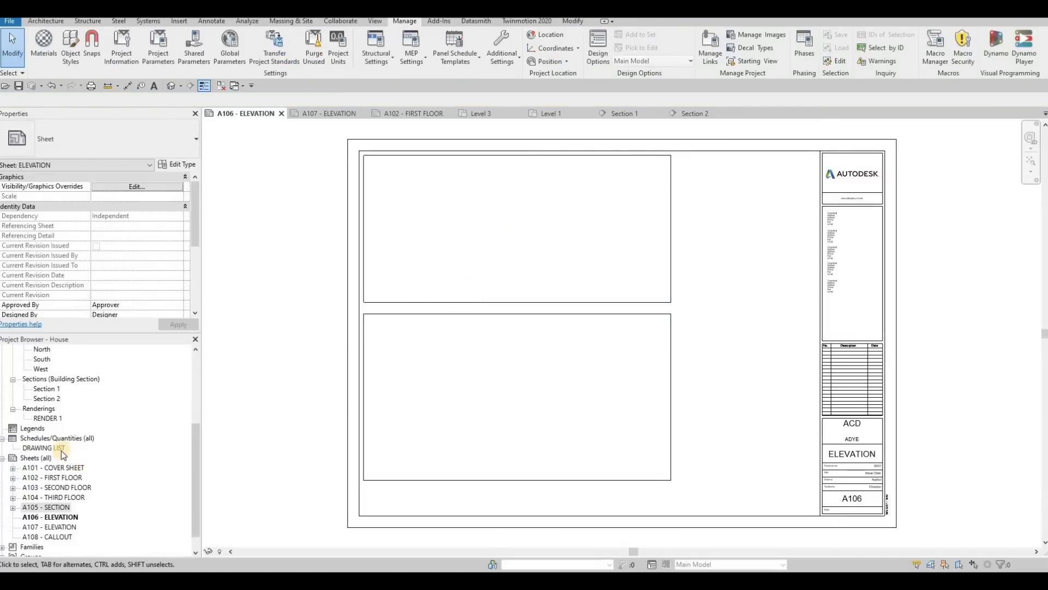
Step: Open the East elevation and set its view scale to 1:50
scroll(46, 422, "up", 3)
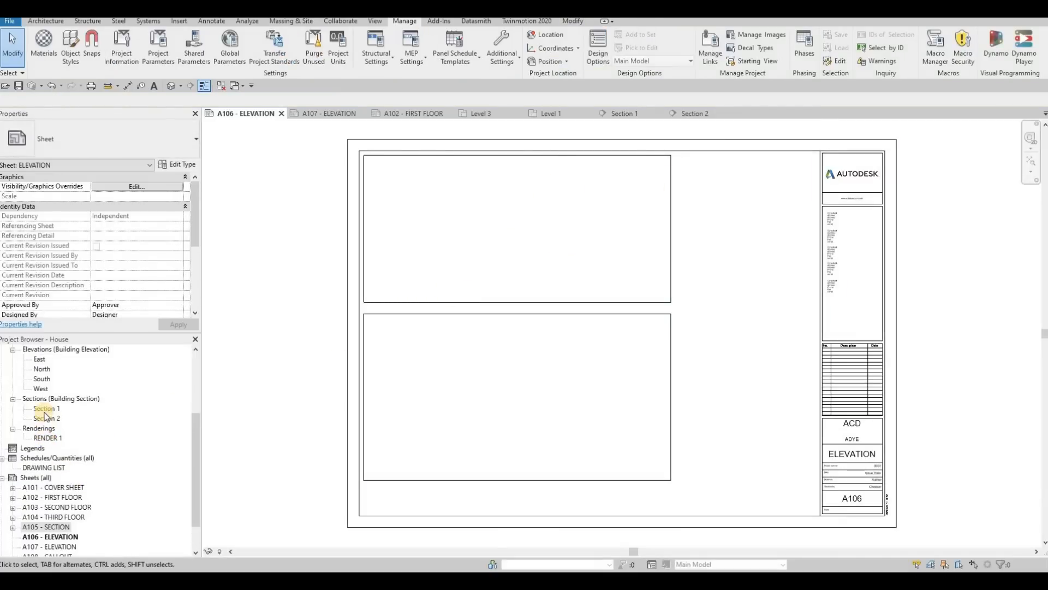
double_click(40, 379)
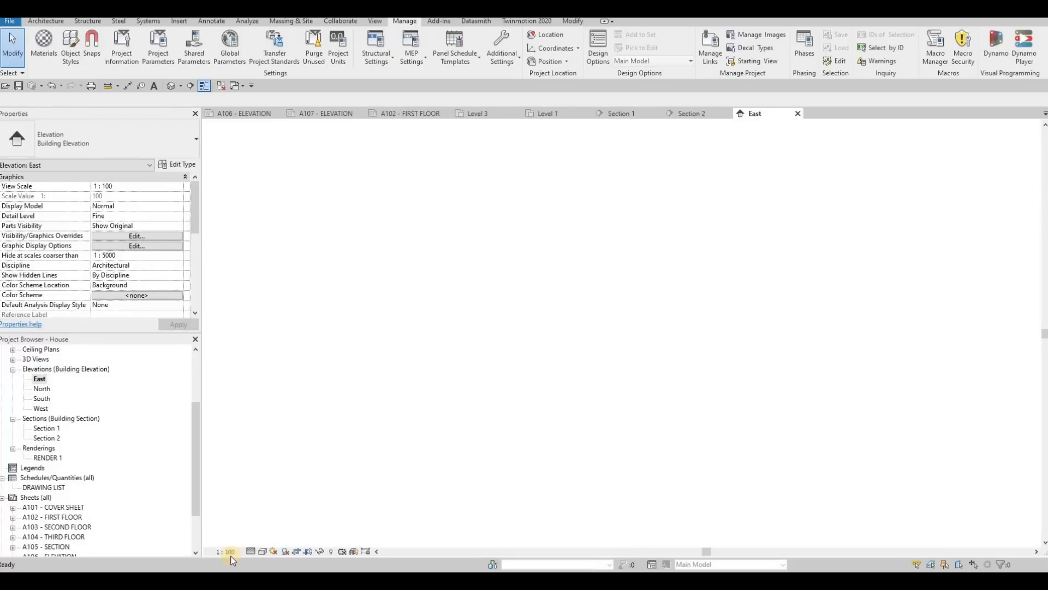
left_click(227, 551)
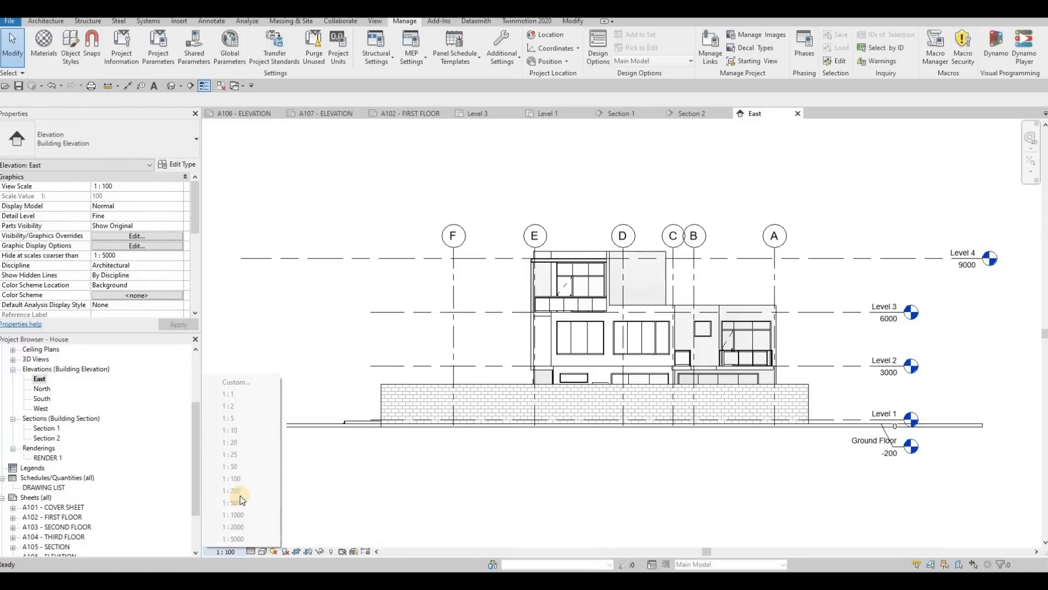
left_click(232, 466)
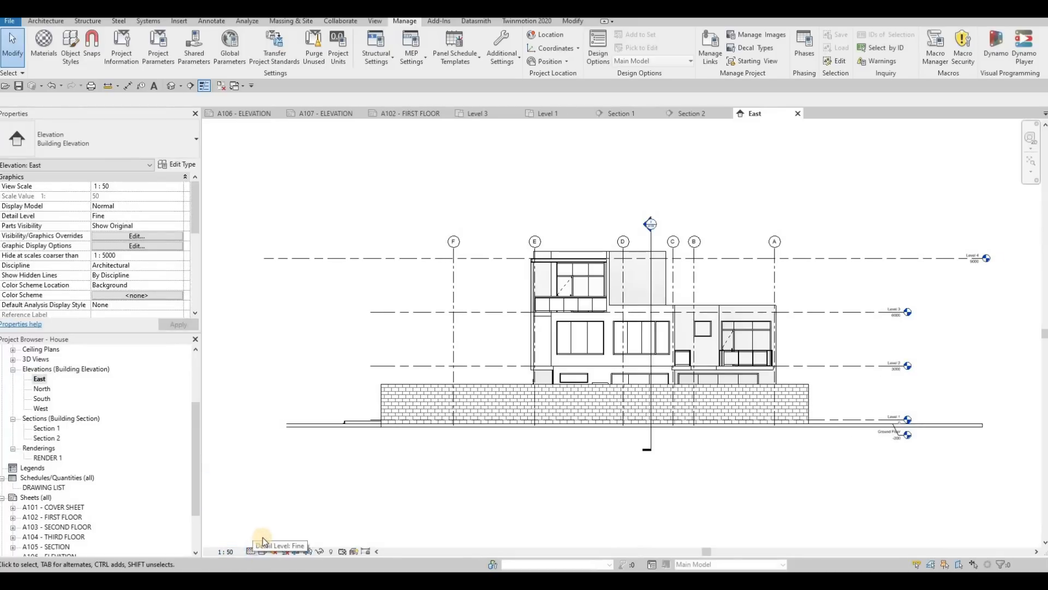
Step: Set the East elevation's detail level to Fine and its visual style to Shaded
left_click(253, 551)
left_click(264, 540)
left_click(260, 552)
left_click(294, 509)
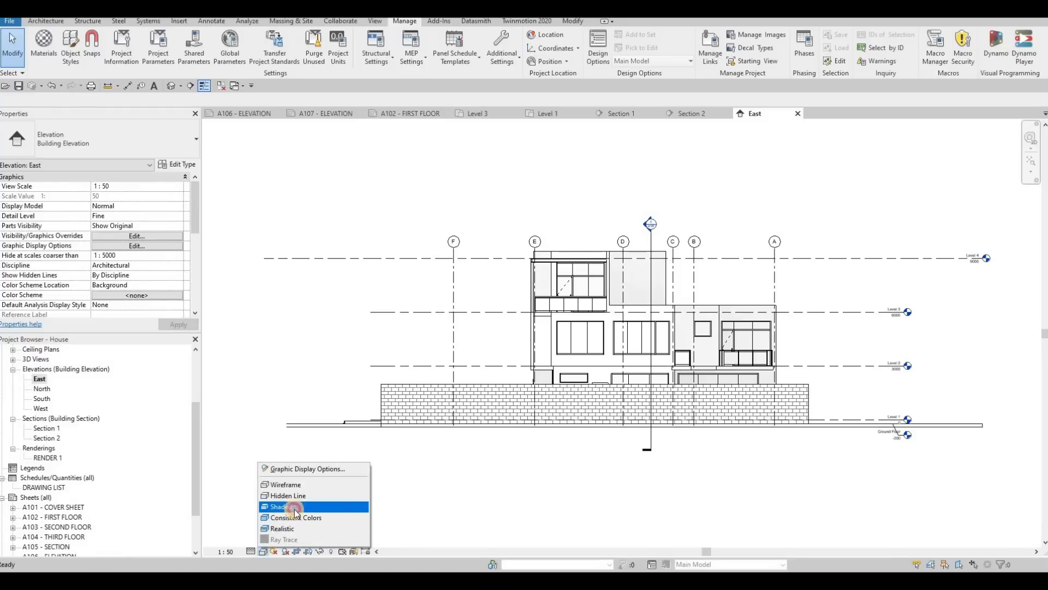
left_click(284, 553)
left_click(283, 552)
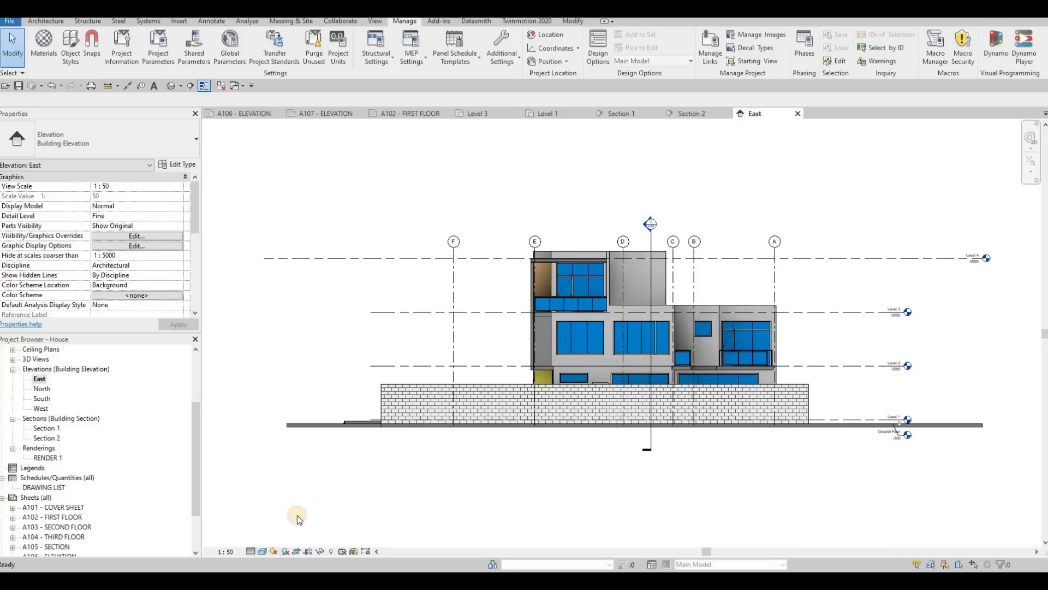
Step: Give the East elevation a Gradient background in its graphic display options
left_click(262, 551)
left_click(314, 468)
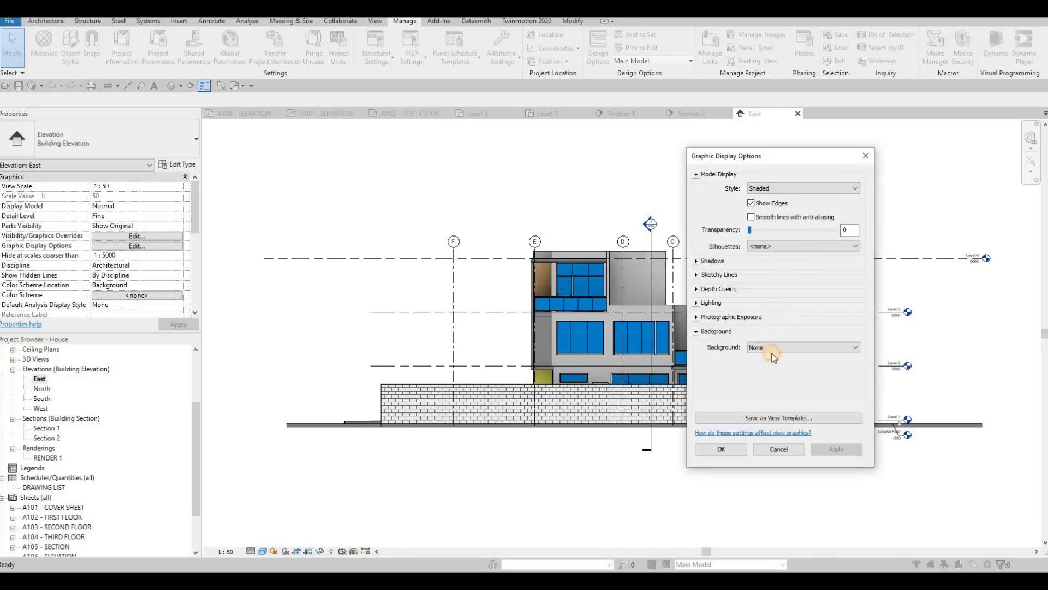
left_click(772, 352)
left_click(759, 371)
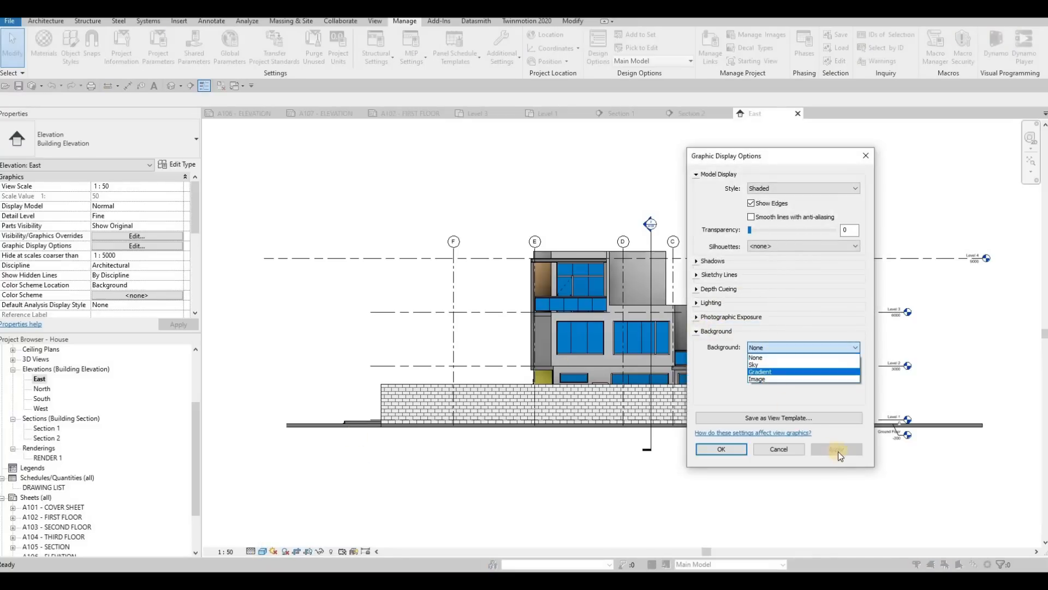
left_click(736, 450)
Step: Show the East elevation's crop region and pull its edge beyond grid F inward to just outside the brick wall
scroll(107, 236, "down", 5)
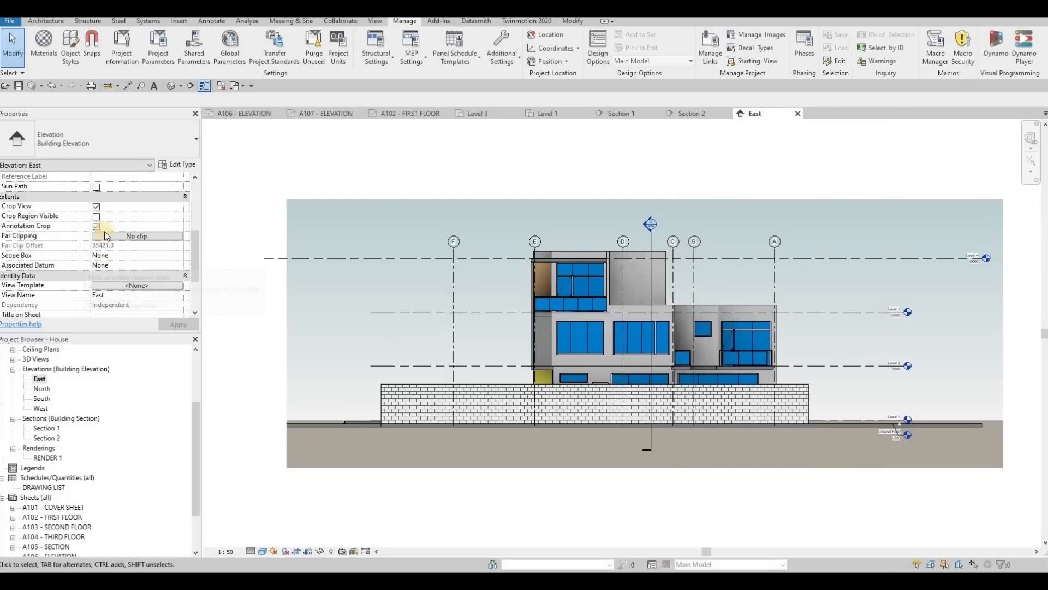
left_click(176, 324)
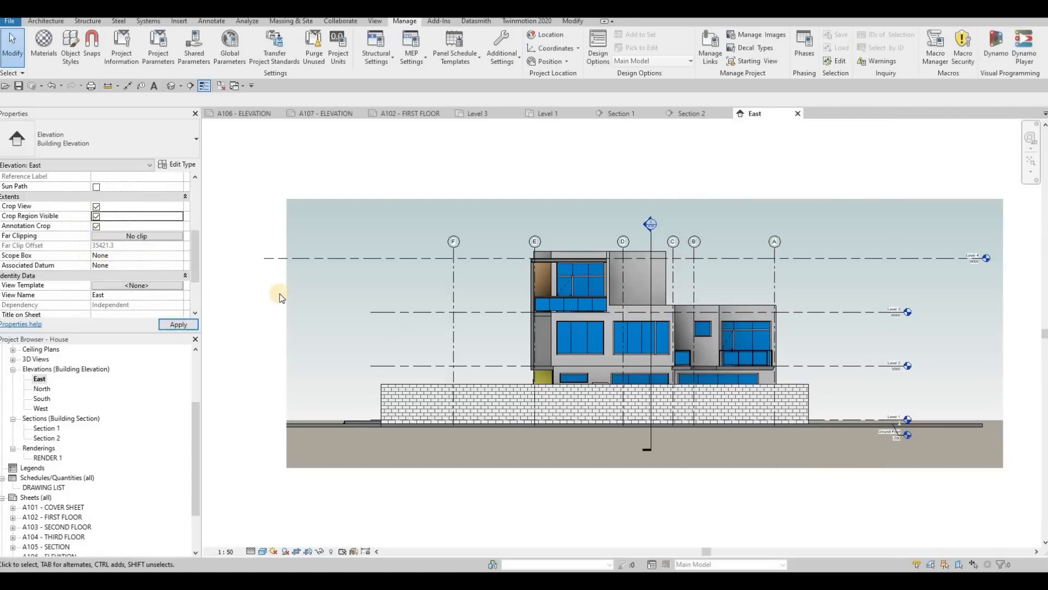
left_click(287, 317)
left_click_drag(287, 333, 370, 333)
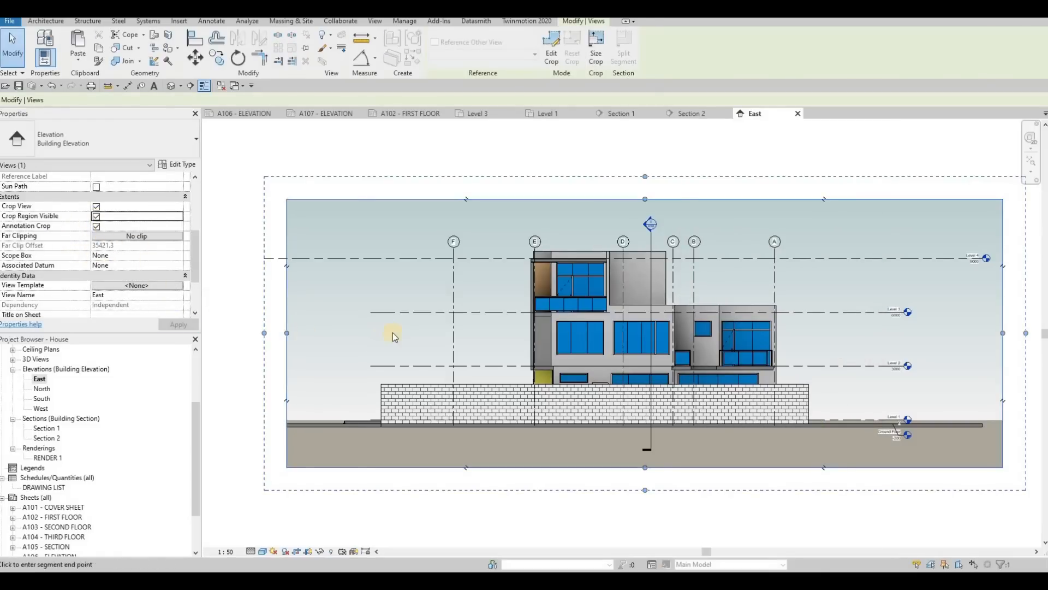
Step: Pull the crop region's edge on the level-head side inward to just past the Level 2 and Level 3 heads
left_click(978, 258)
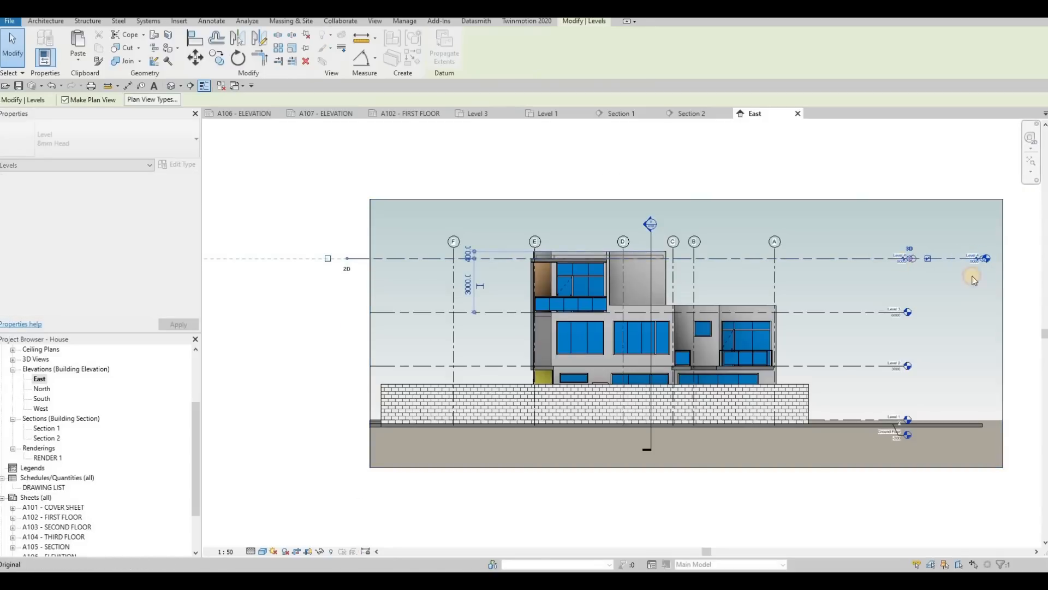
left_click(1004, 336)
left_click_drag(1005, 336, 919, 334)
key("Escape")
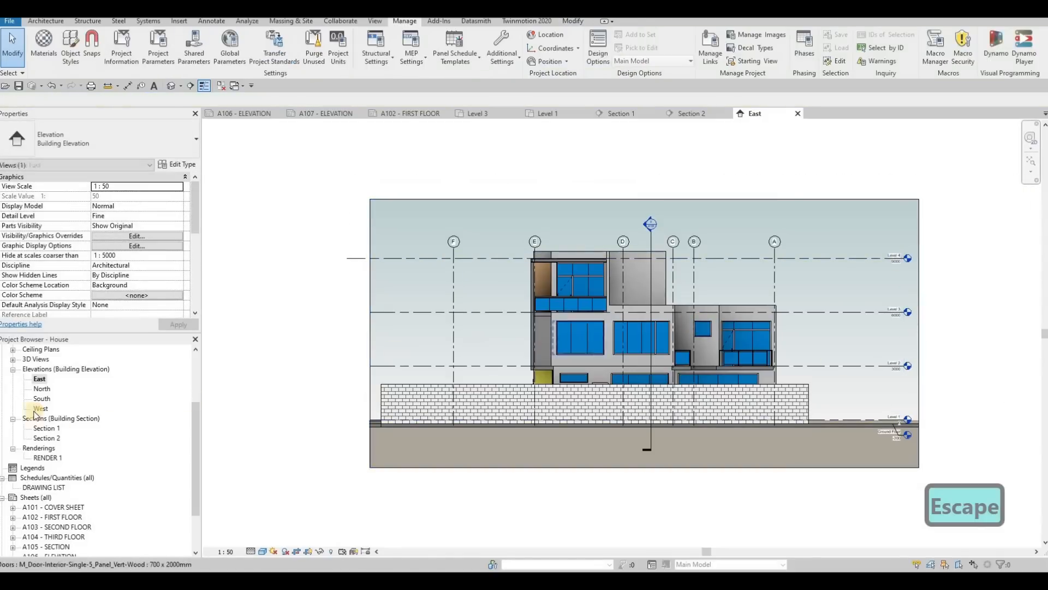
Step: Open the North elevation and set its scale to 1:50 and detail level to Fine
double_click(41, 388)
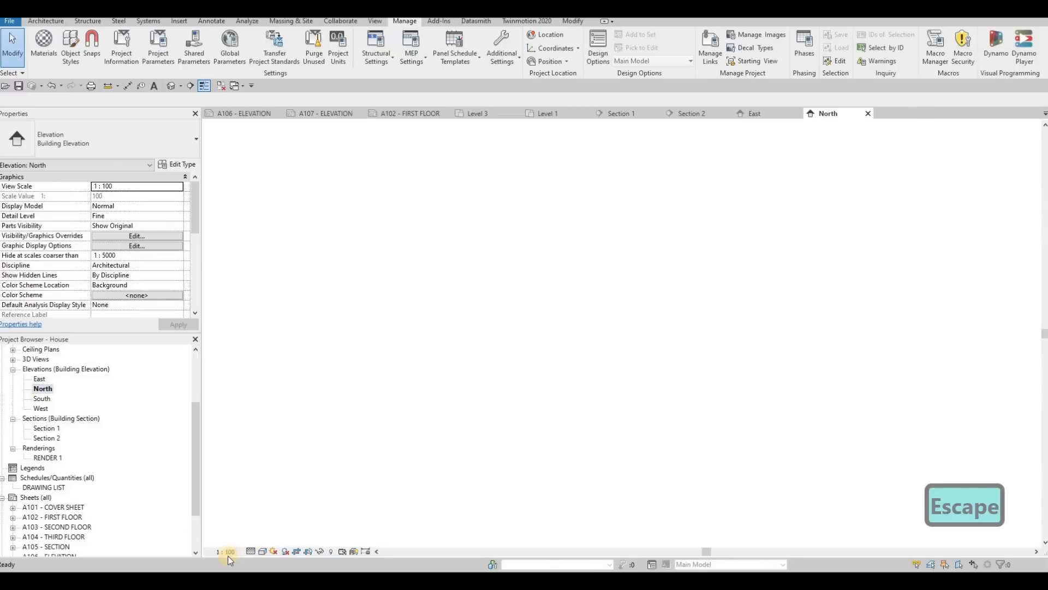
left_click(226, 551)
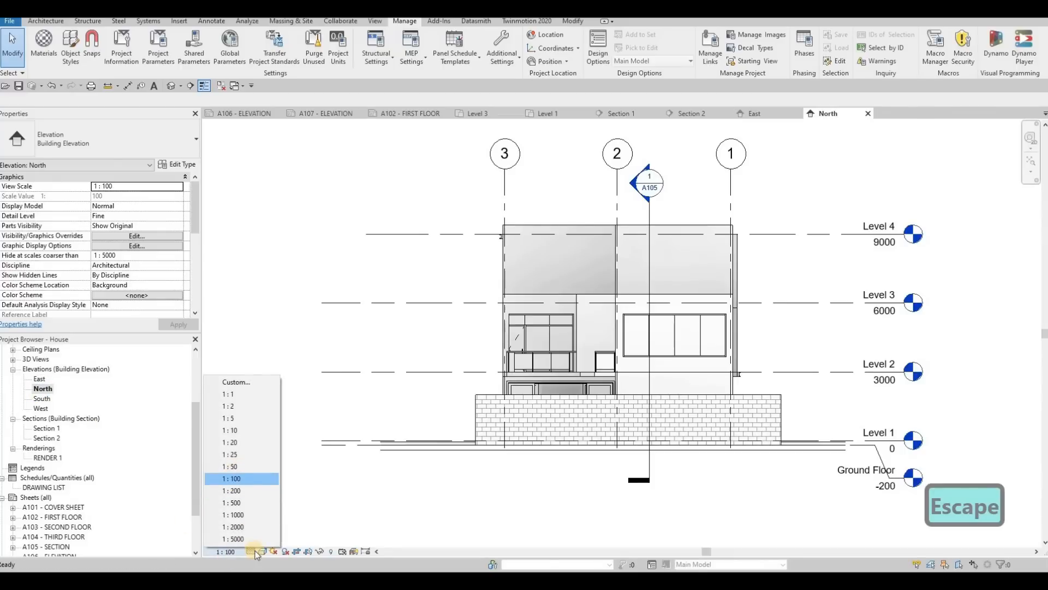
left_click(230, 466)
left_click(261, 552)
left_click(251, 552)
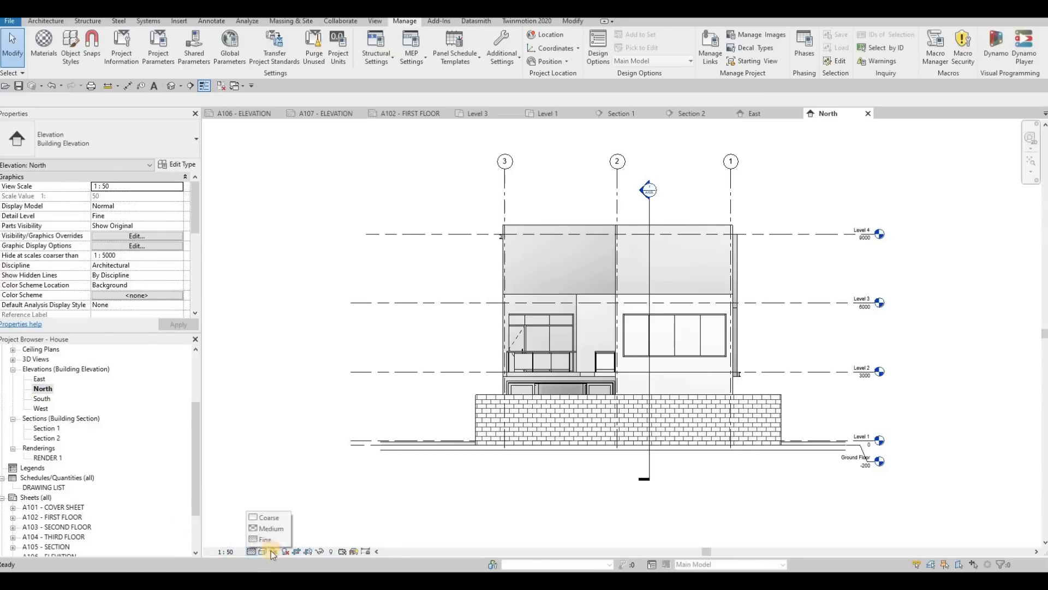
left_click(271, 541)
Step: Give the North elevation a Gradient background in its graphic display options
left_click(262, 551)
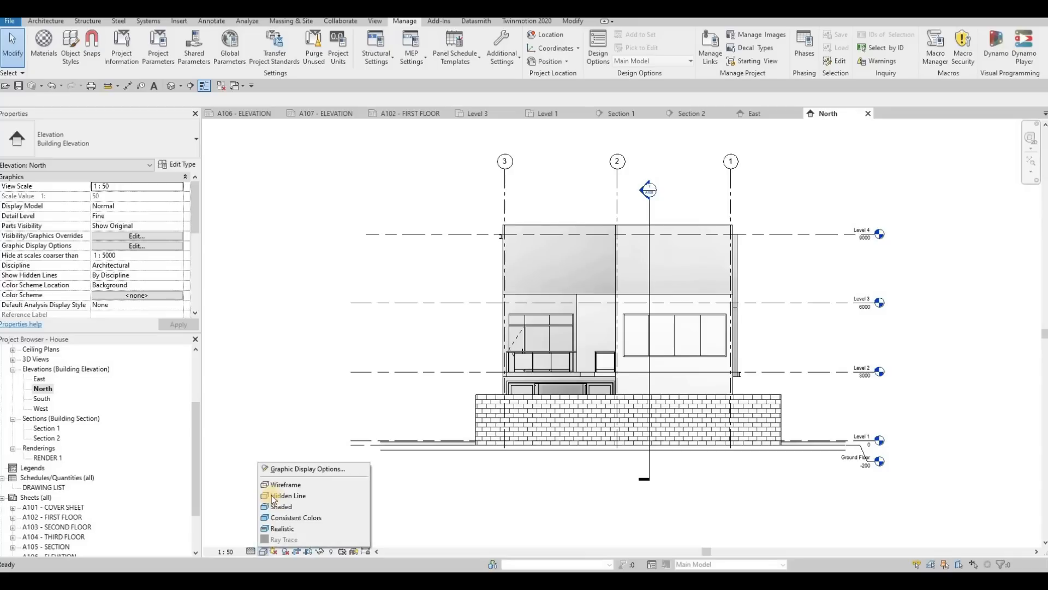
left_click(289, 469)
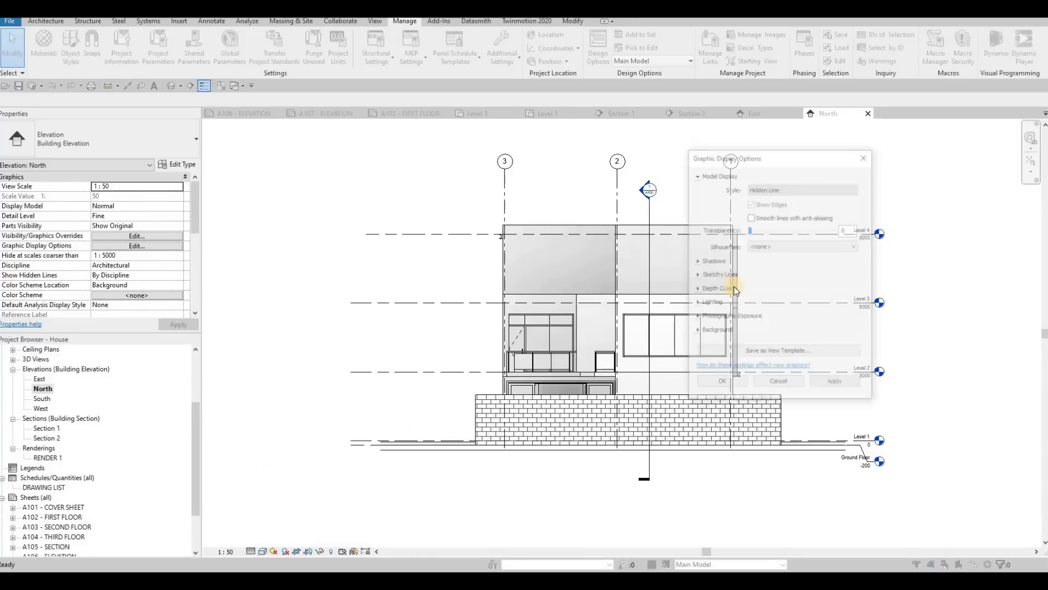
left_click(762, 331)
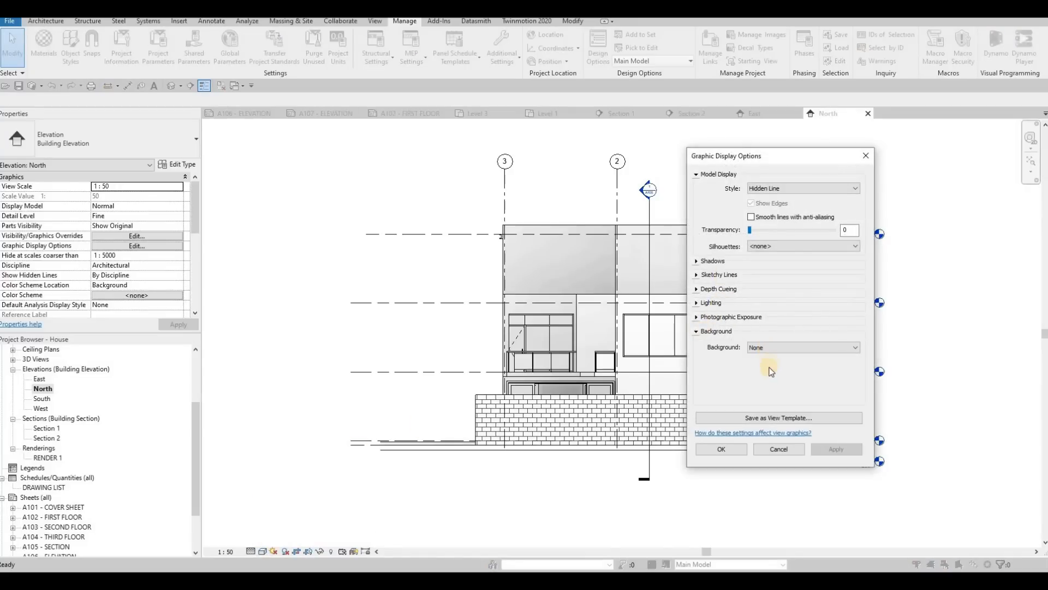
left_click(802, 347)
left_click(775, 363)
left_click(738, 448)
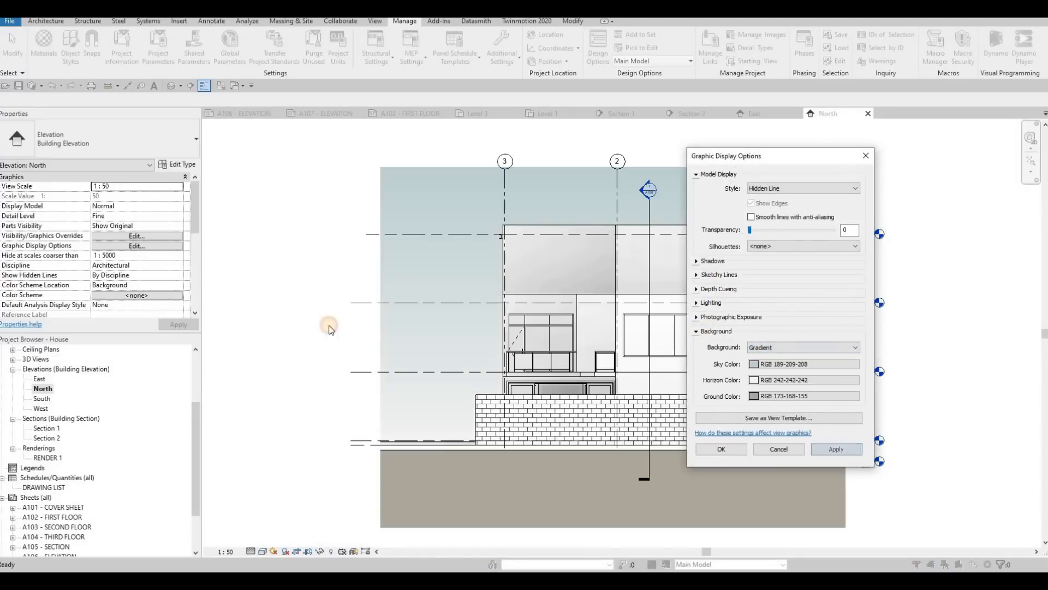
Step: Show the North elevation's crop region and pull its edge beyond grid 3 inward, closer to the brick wall
scroll(123, 257, "down", 5)
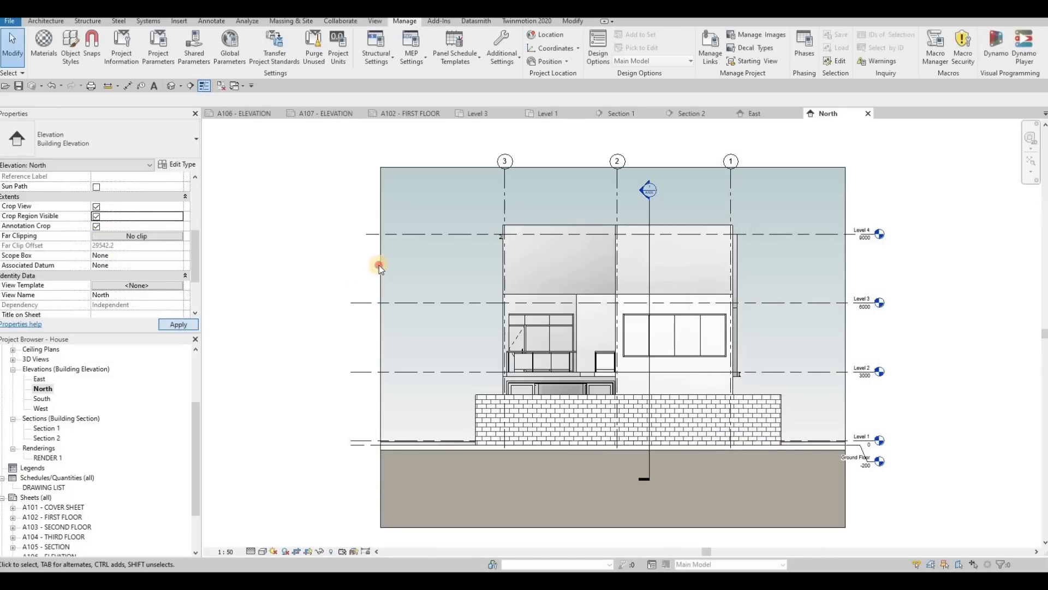
left_click(384, 344)
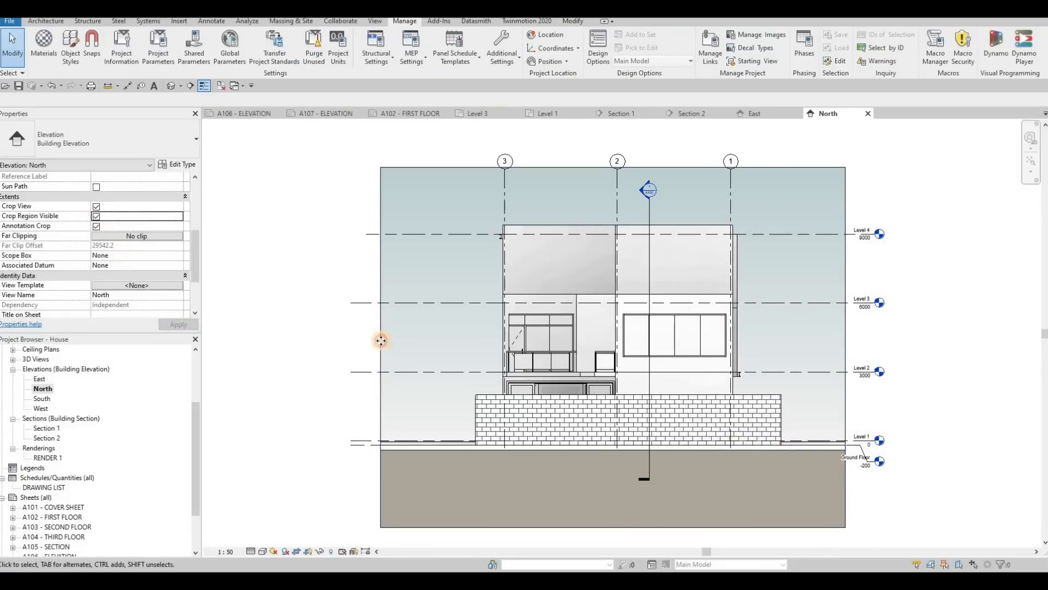
left_click_drag(381, 347, 428, 348)
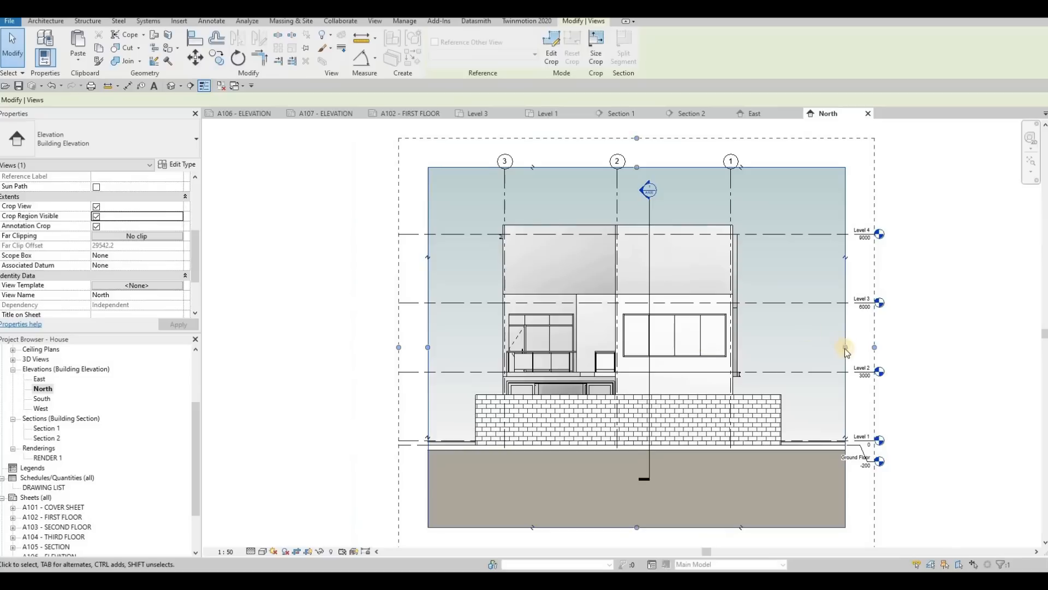
key("Escape")
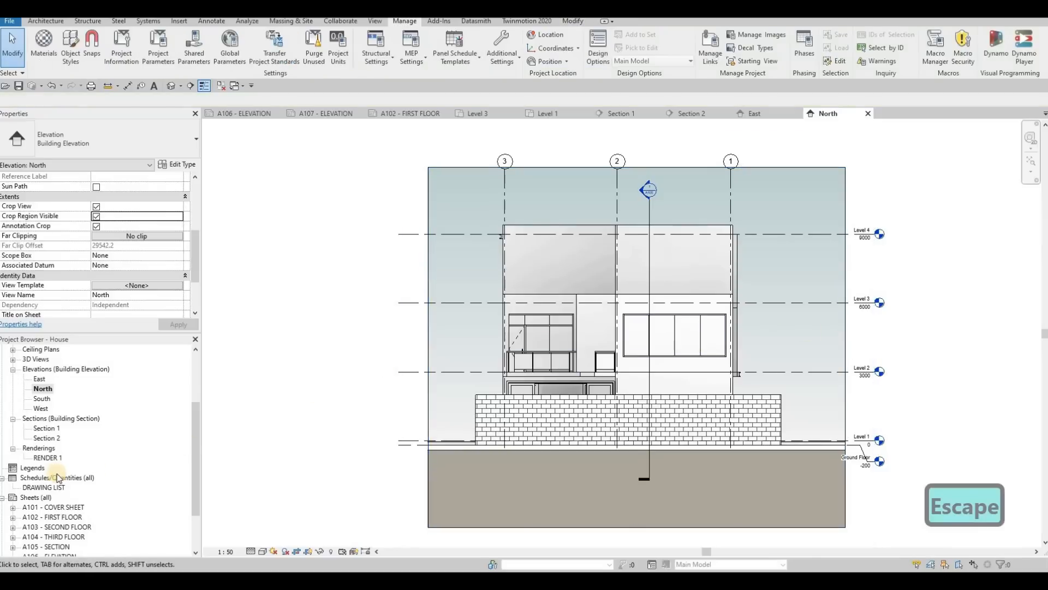
Step: Open the South elevation and set its scale to 1:50 and detail level to Fine
scroll(34, 381, "down", 1)
double_click(40, 379)
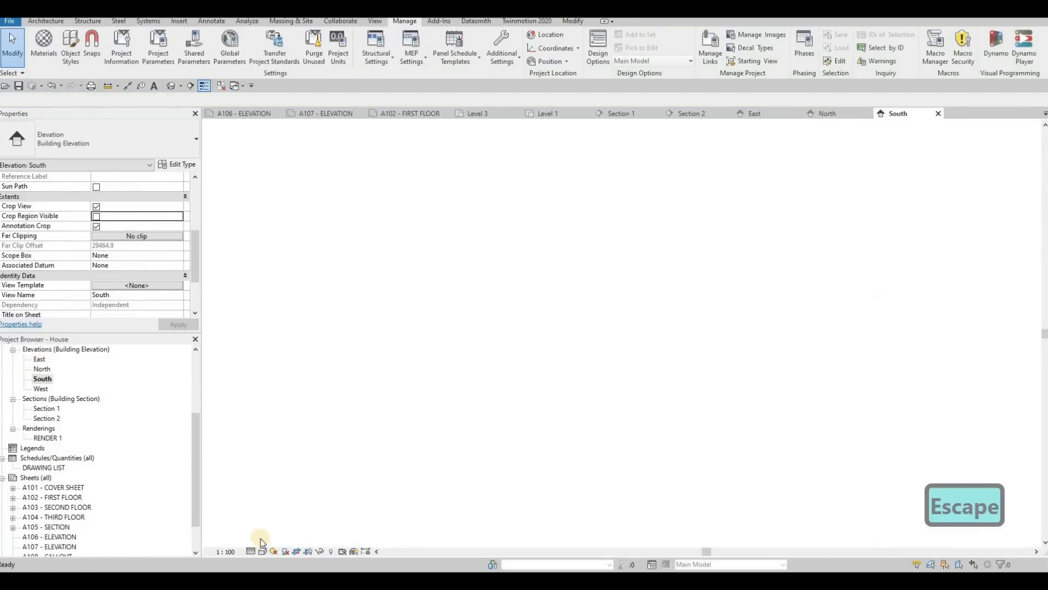
left_click(226, 552)
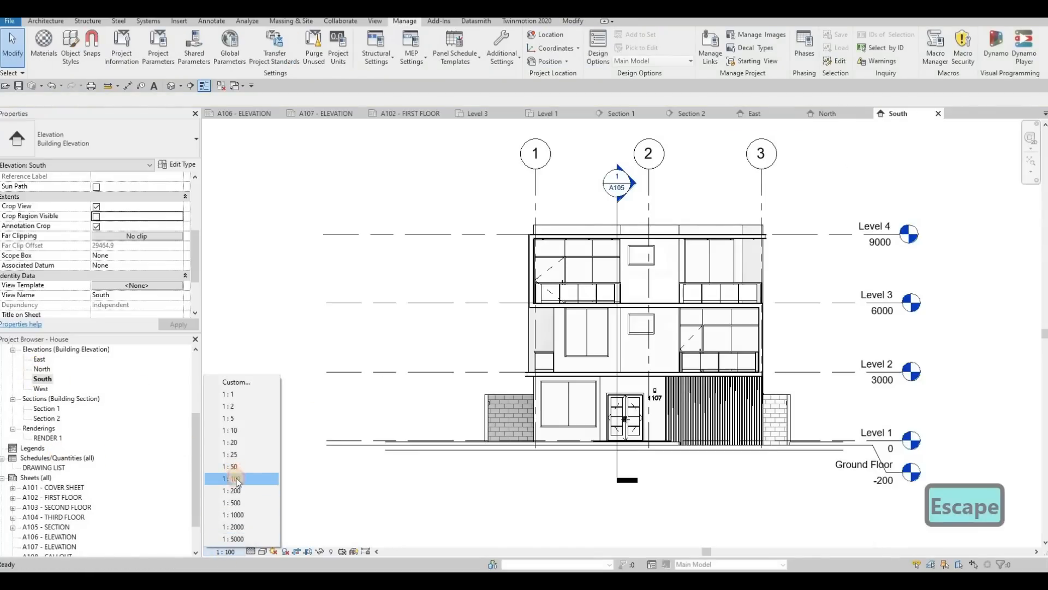
left_click(229, 464)
left_click(262, 552)
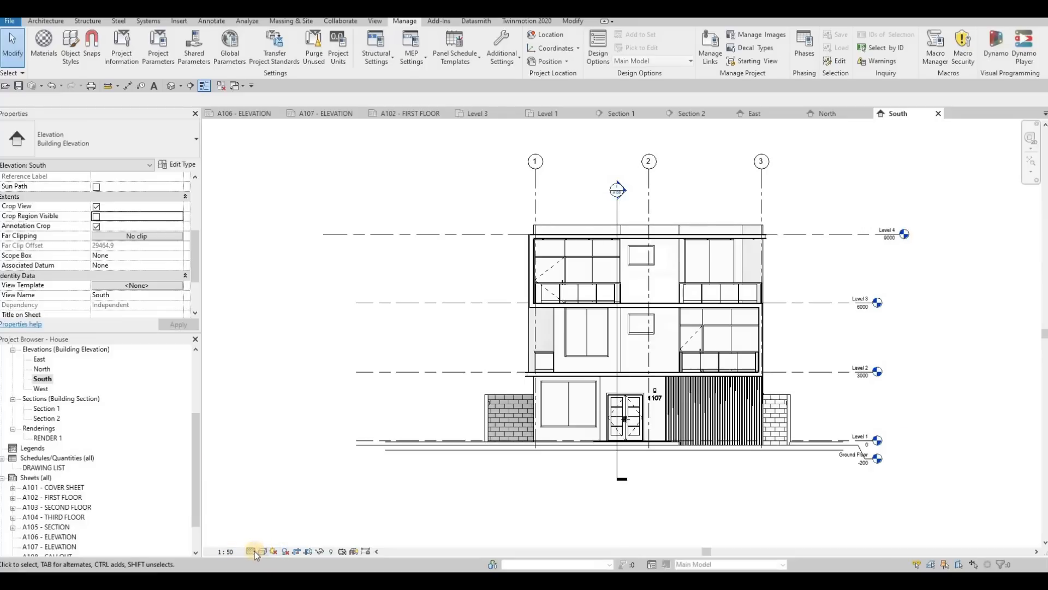
left_click(254, 551)
left_click(265, 540)
Step: Give the South elevation a Gradient background in its graphic display options
left_click(262, 552)
left_click(306, 468)
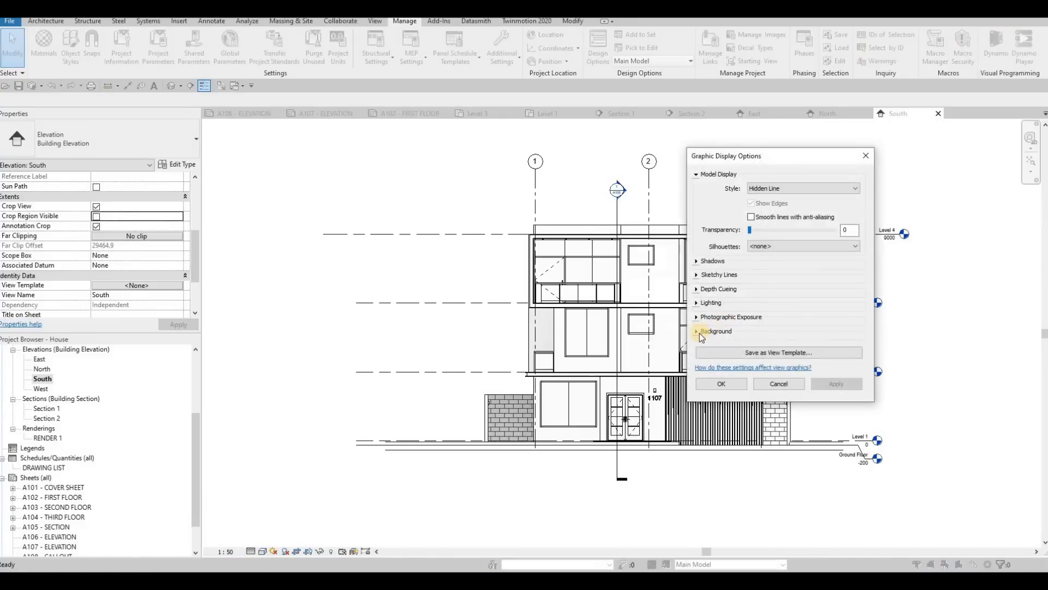
left_click(699, 332)
left_click(803, 347)
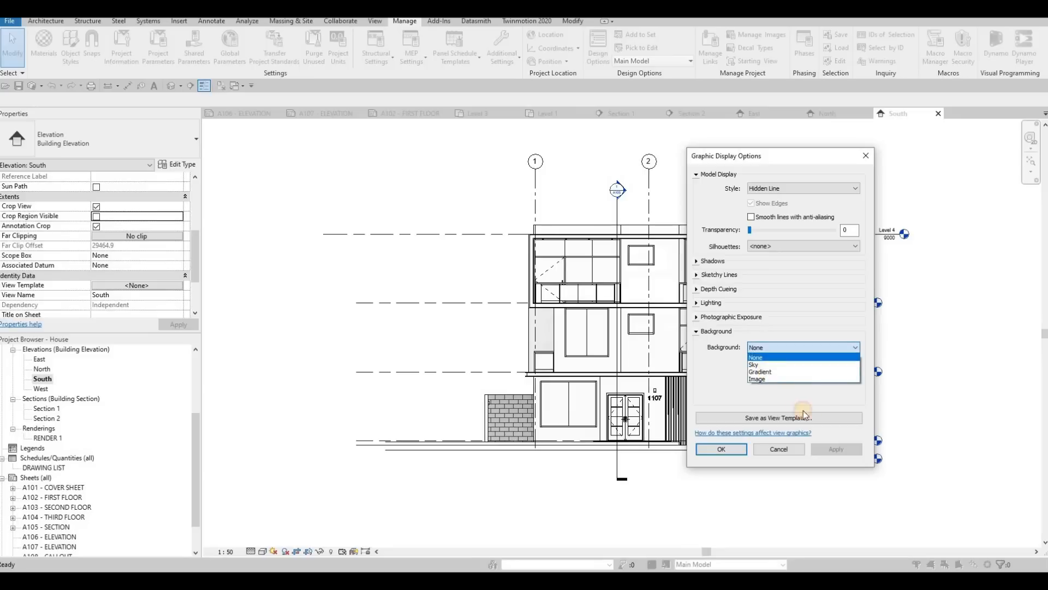
left_click(771, 372)
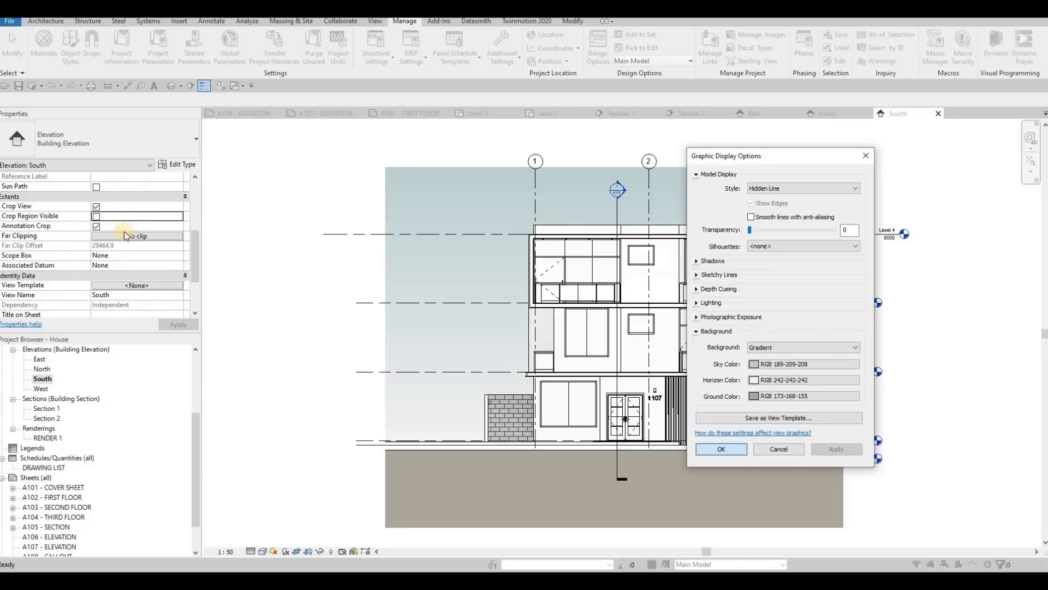
left_click(722, 448)
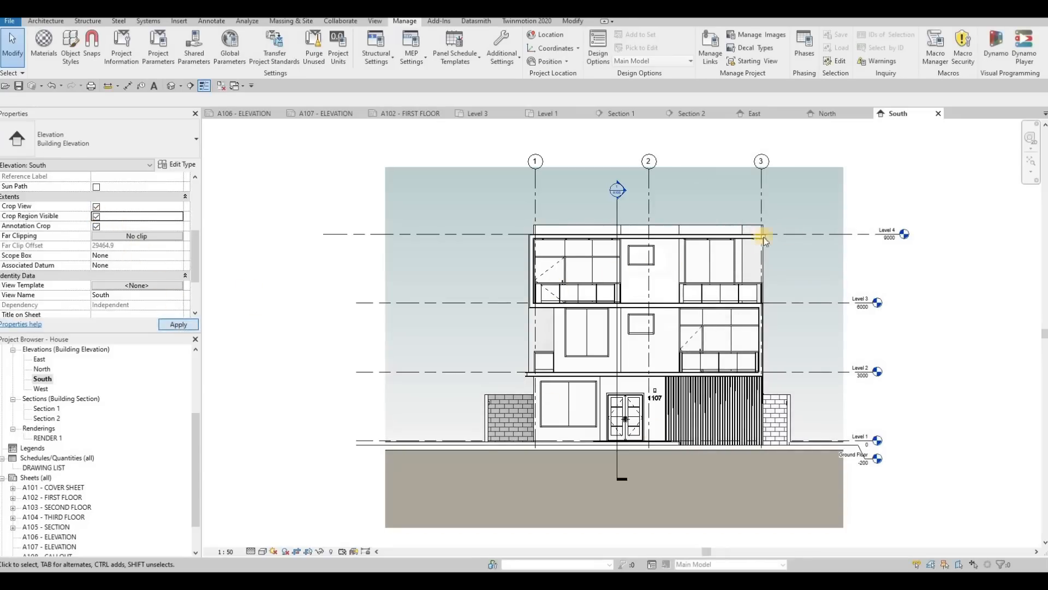
Step: Show the South elevation's crop region and move the Level 4 head in line with the other level heads
left_click(884, 234)
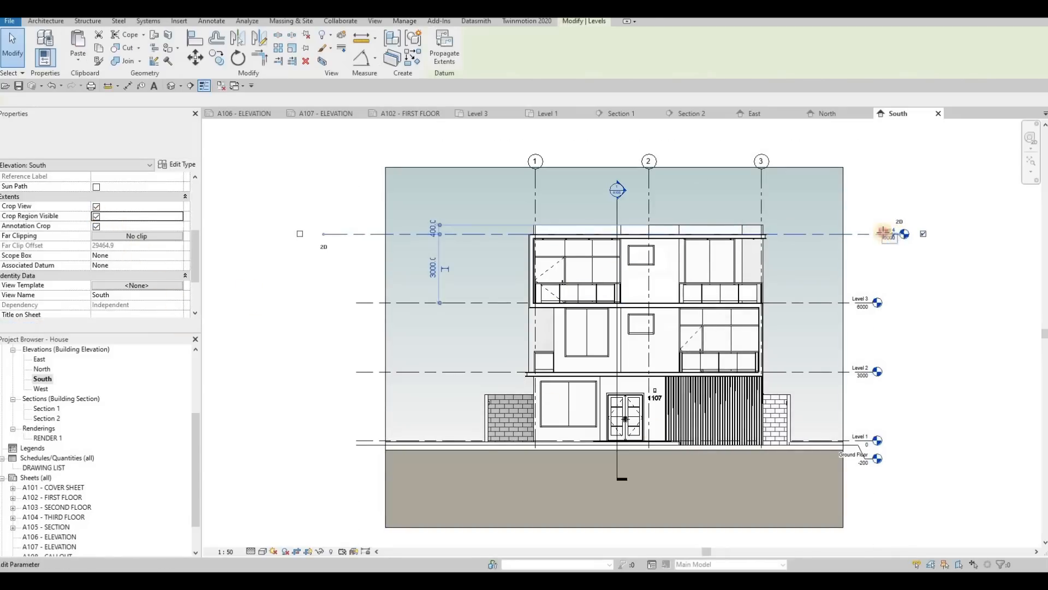
left_click_drag(899, 234, 873, 234)
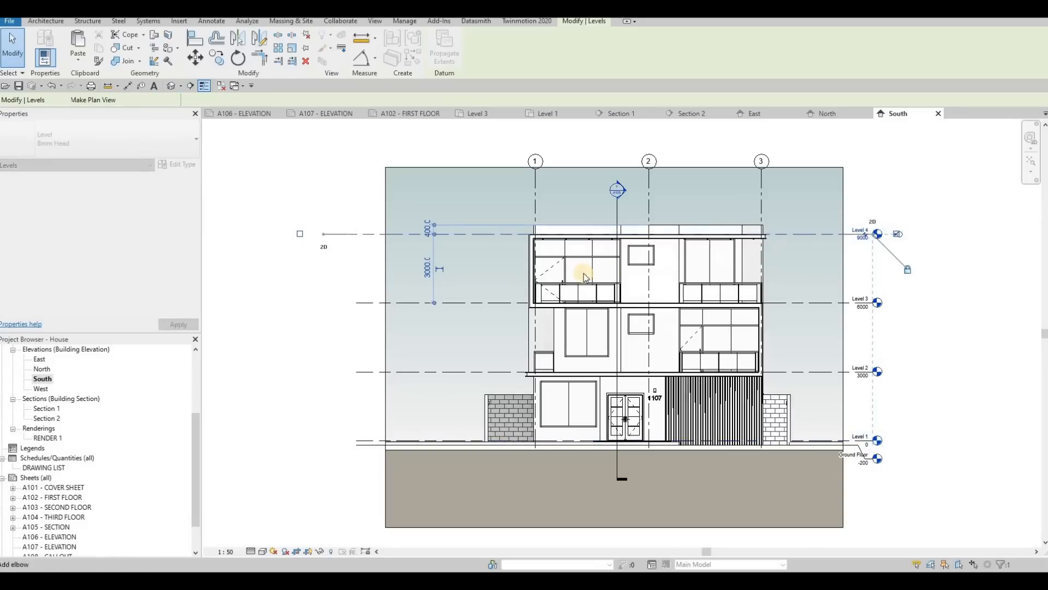
Step: Pull the crop region's edge beyond grid 1 inward and shorten the Level 4 line's free end to match the other levels
left_click(386, 276)
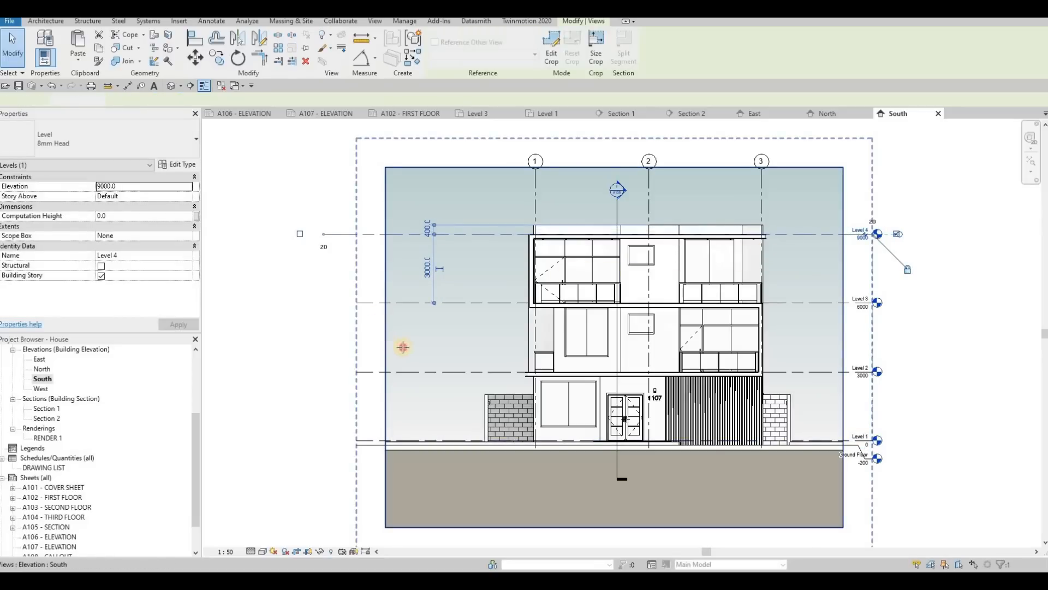
left_click_drag(425, 350, 430, 348)
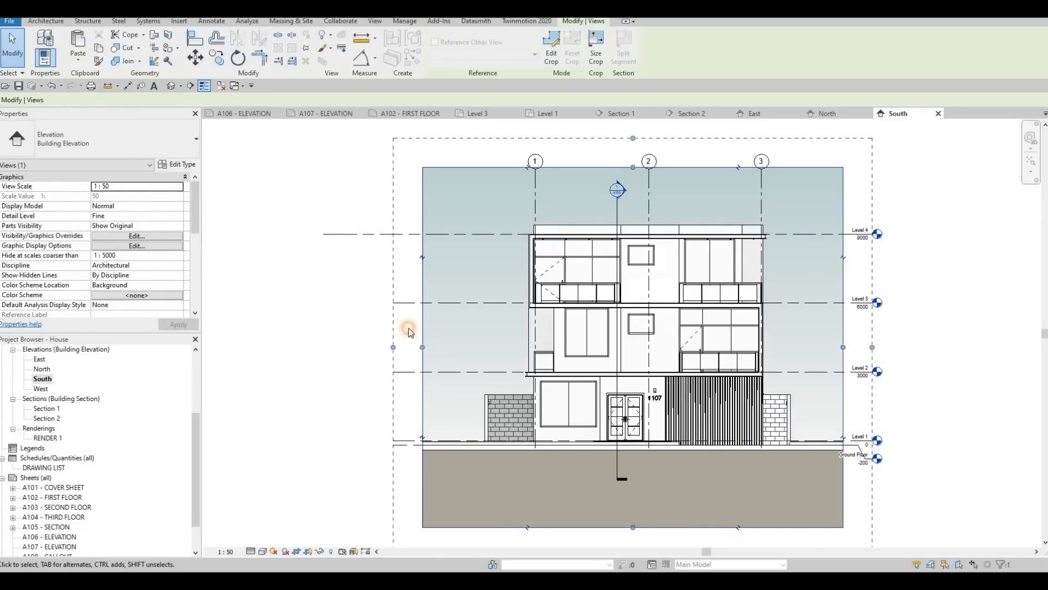
left_click(398, 233)
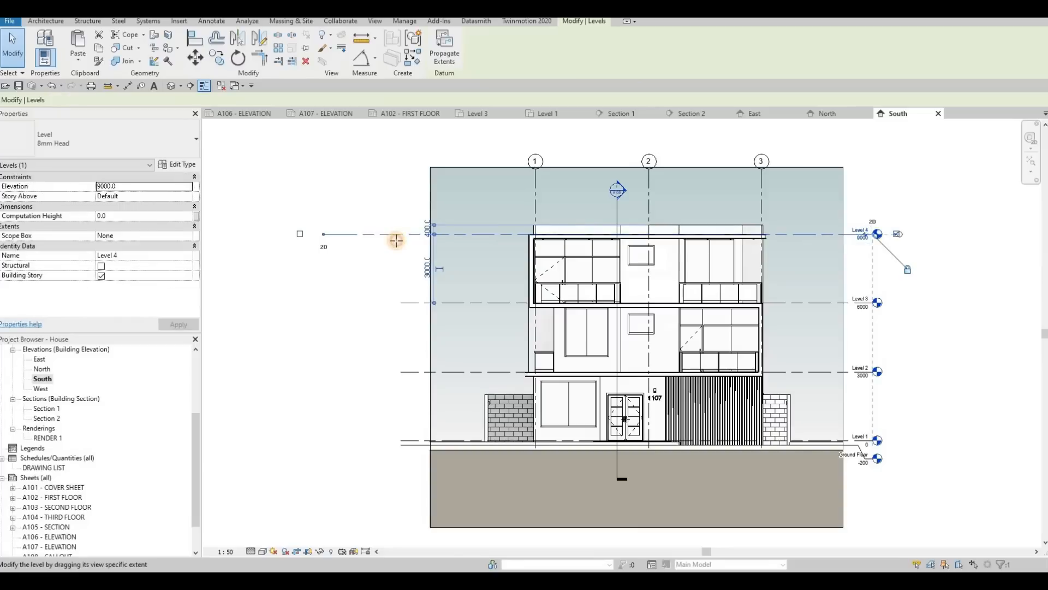
key("Escape")
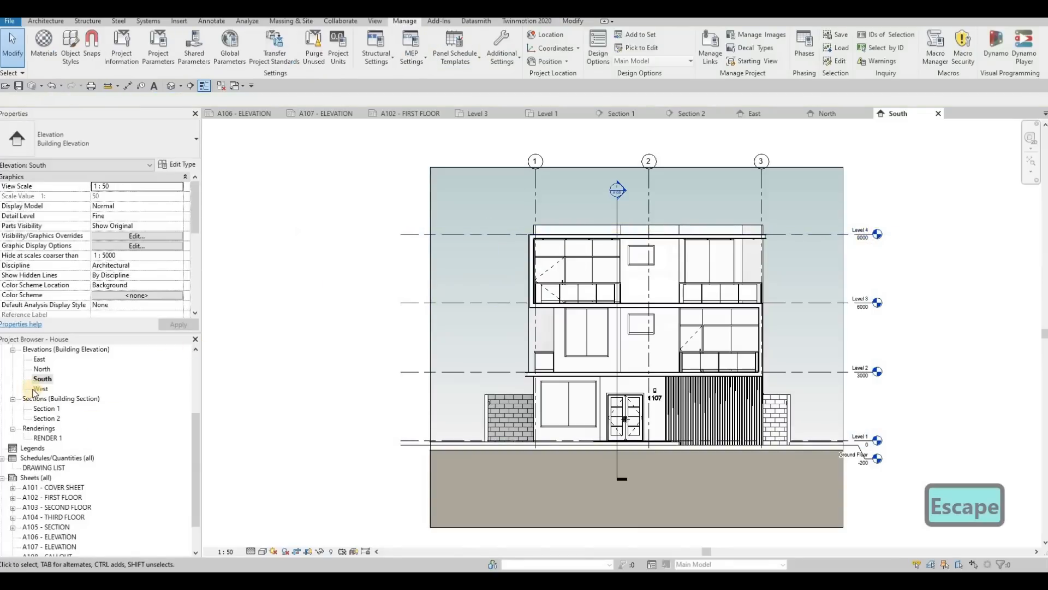
Step: Open the West elevation and set its scale to 1:50 and detail level to Fine
left_click(37, 389)
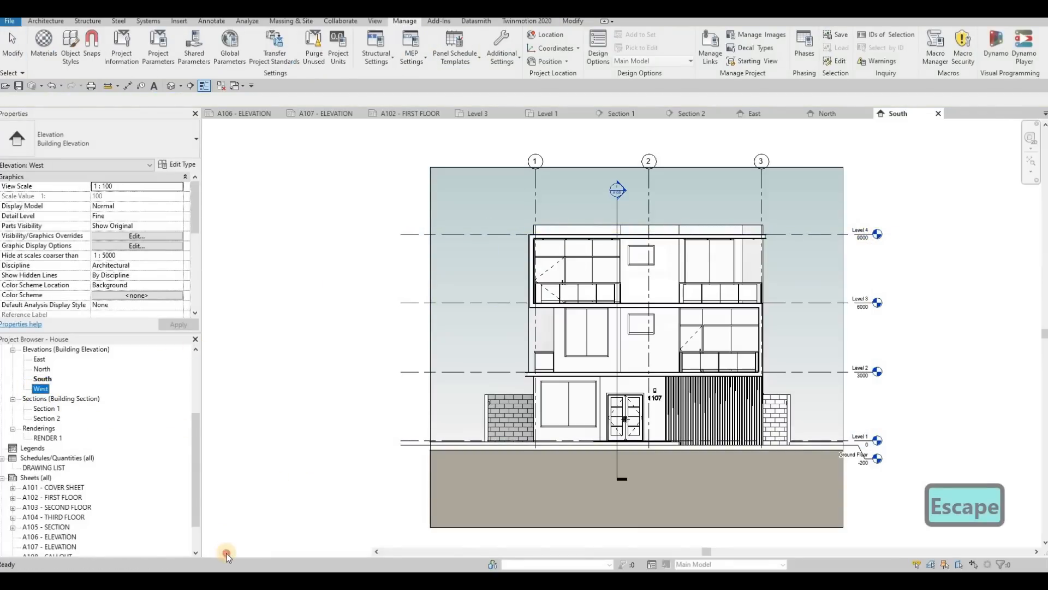
left_click(225, 551)
left_click(241, 467)
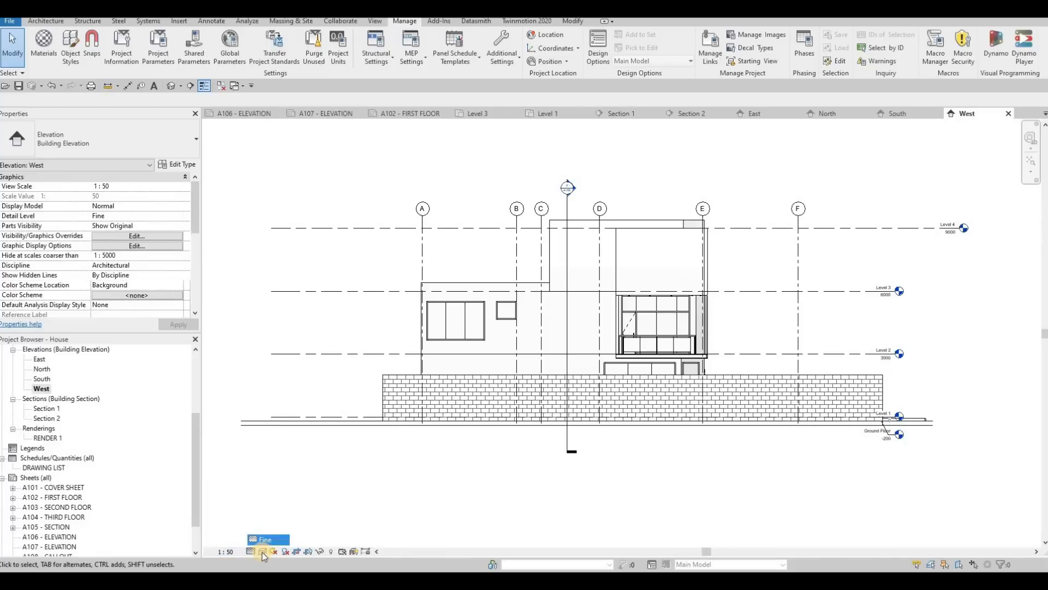
Step: Give the West elevation a Gradient background in its graphic display options
left_click(262, 551)
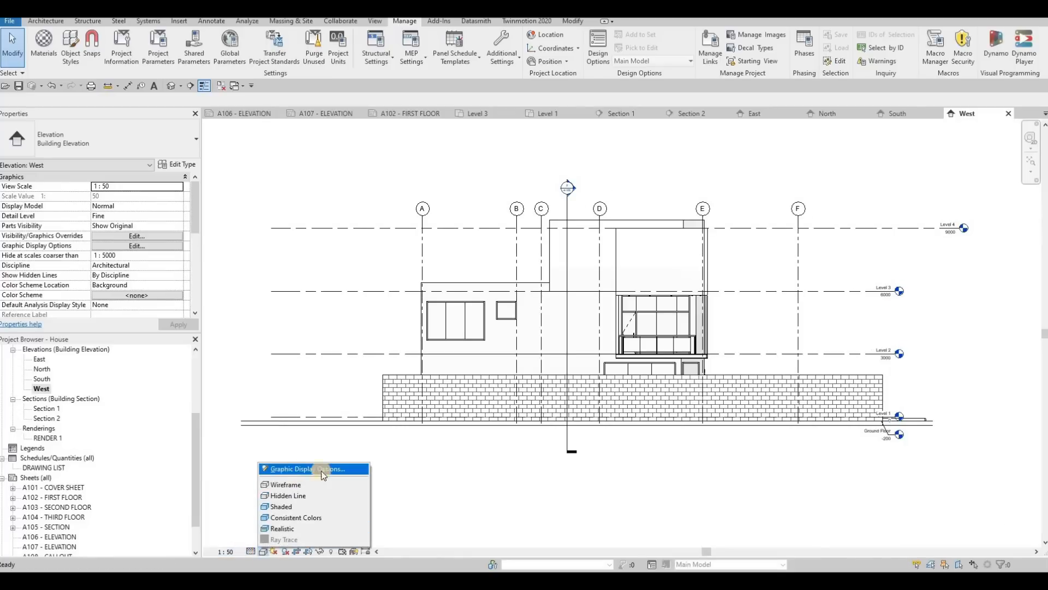
left_click(297, 470)
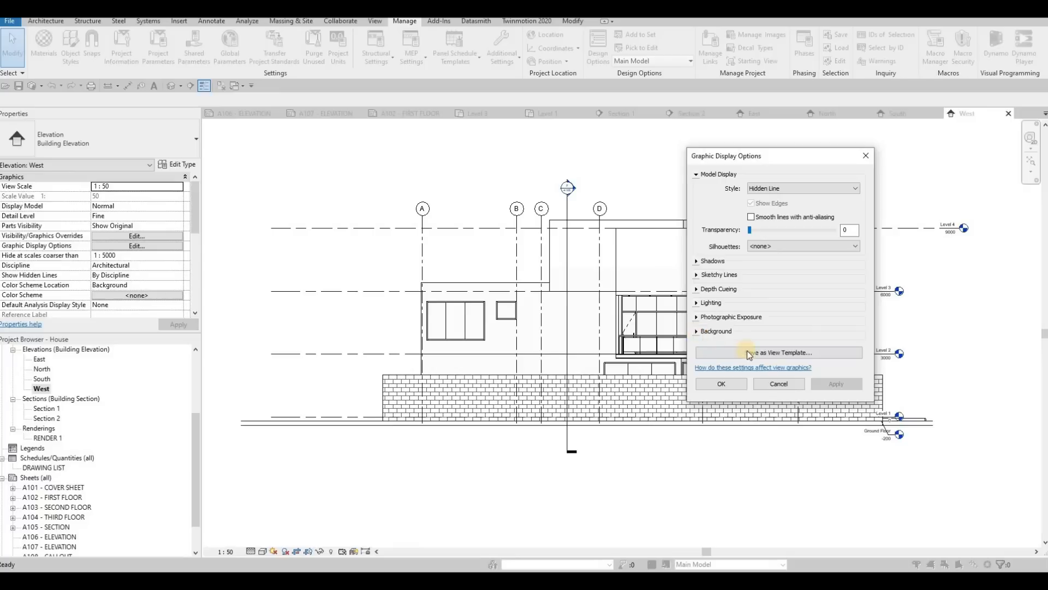
left_click(749, 332)
left_click(757, 348)
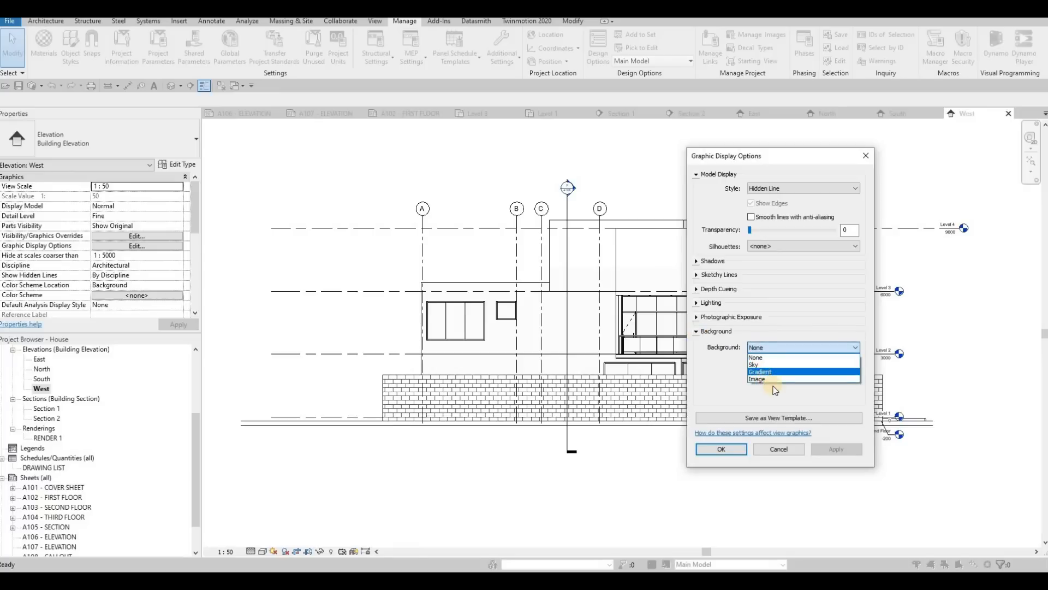
left_click(770, 372)
left_click(722, 449)
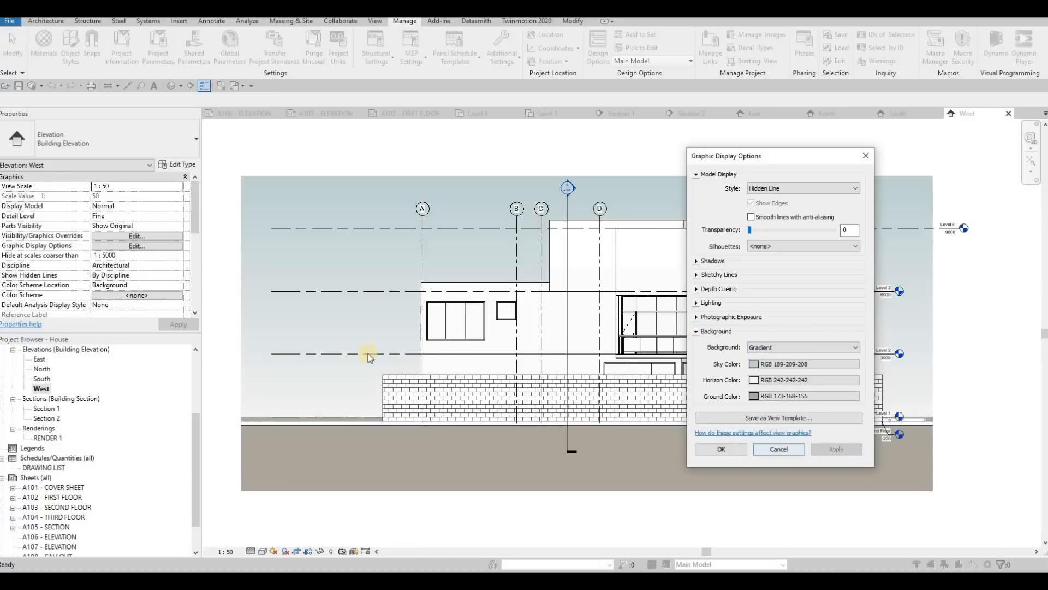
Step: Show the West elevation's crop region and pull its edge beyond grid A inward toward the brick wall
scroll(106, 238, "down", 5)
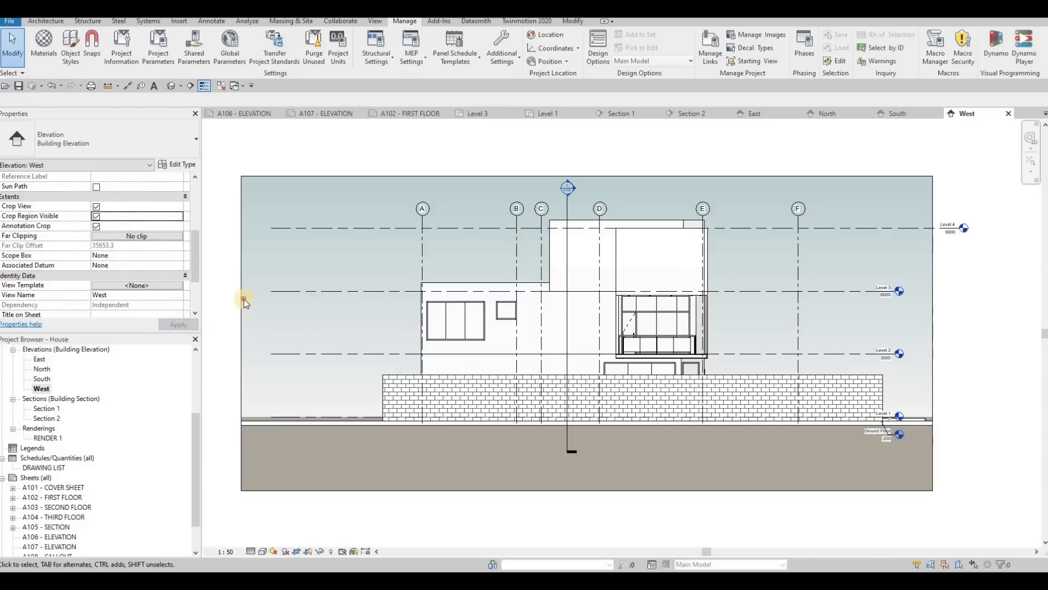
left_click(242, 325)
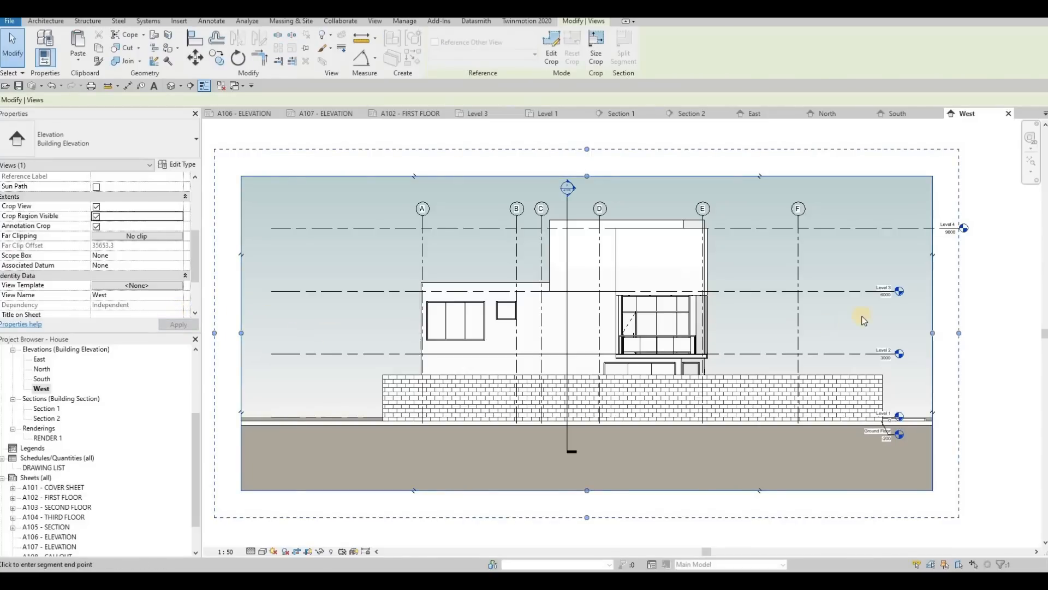
Step: Align the West elevation's Level 4 head with the other level heads and adjust the crop region's edge beside them
left_click(954, 230)
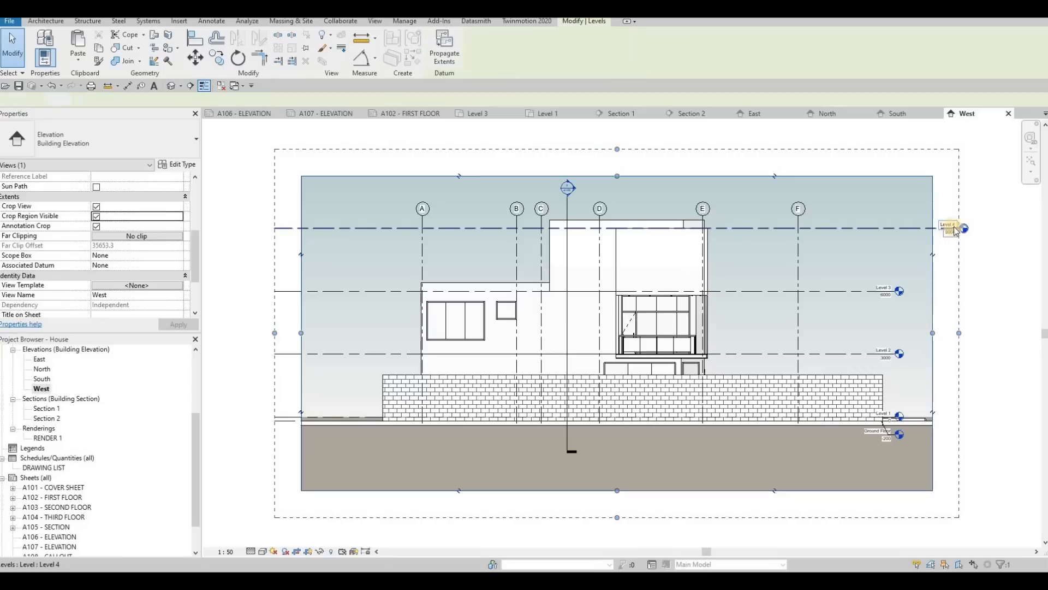
left_click_drag(906, 228, 899, 228)
left_click(932, 254)
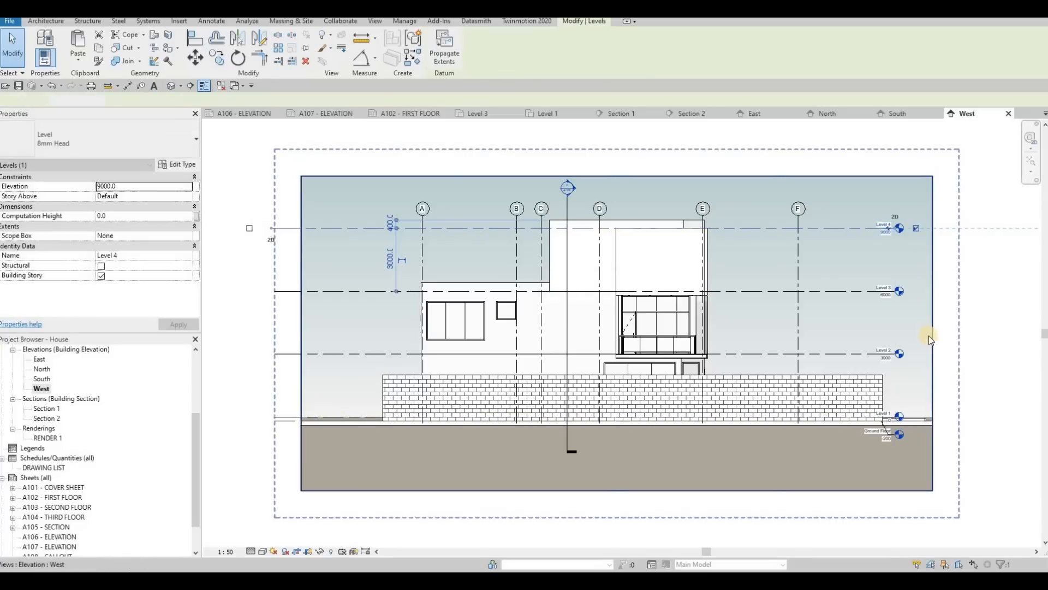
left_click_drag(894, 340, 934, 333)
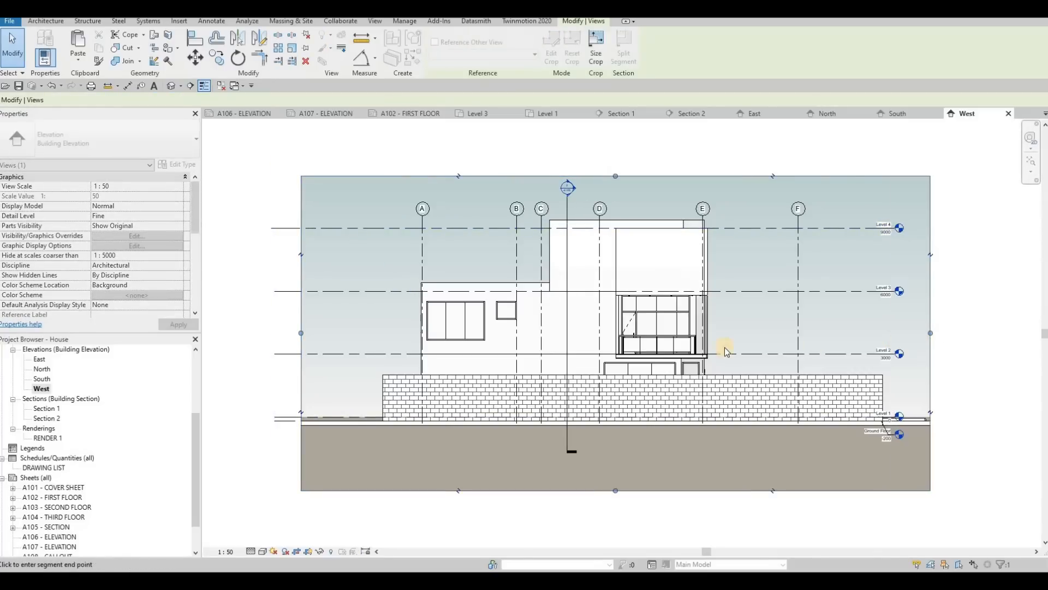
Step: Move the level heads slightly outward toward the crop region's edge, with the Level 4 head in line with the others
left_click(908, 230)
left_click_drag(913, 228, 915, 228)
left_click_drag(915, 228, 912, 290)
left_click(893, 291)
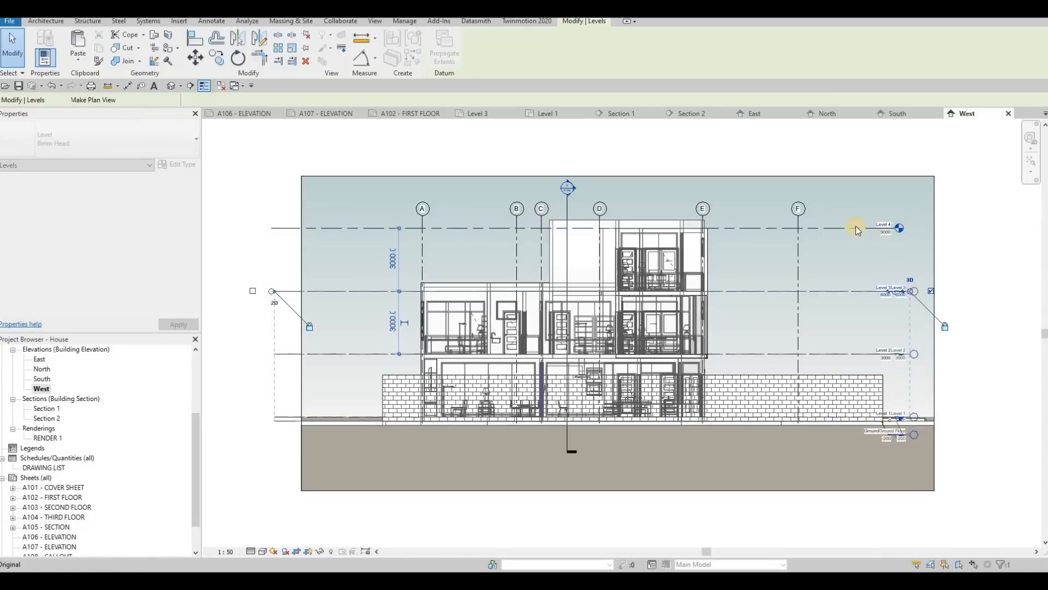
key("Escape")
left_click(898, 228)
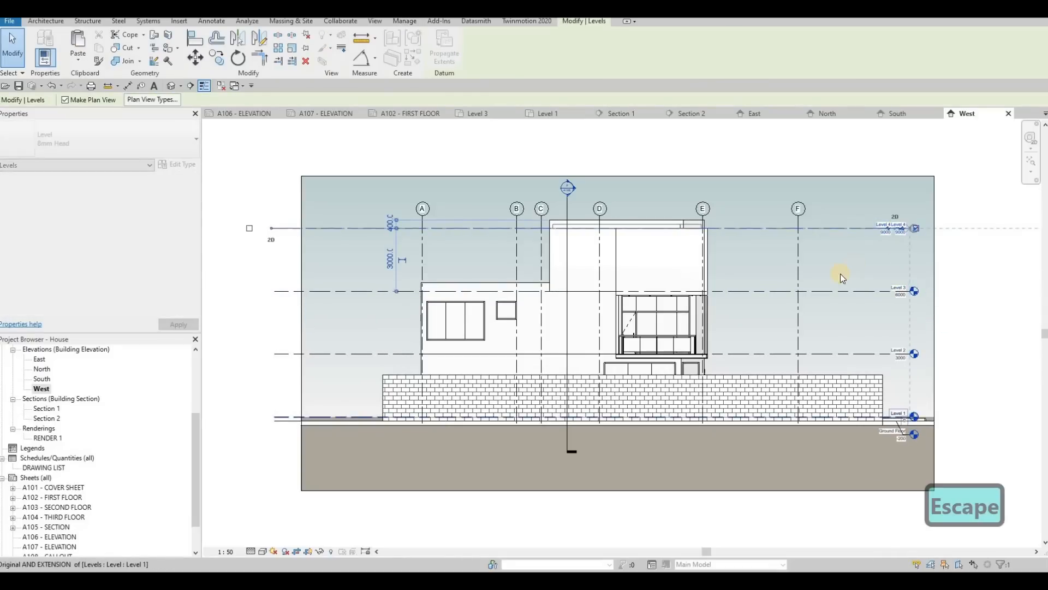
key("Escape")
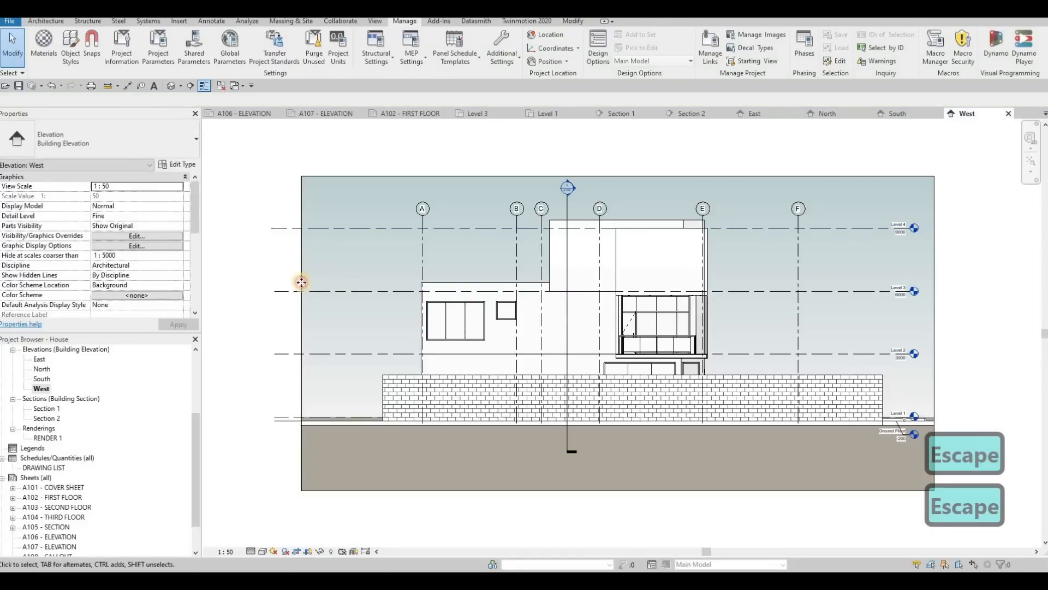
Step: Pull the edge of the West elevation's crop region beyond grid A farther inward toward the brick wall
left_click(301, 330)
left_click_drag(342, 334, 338, 333)
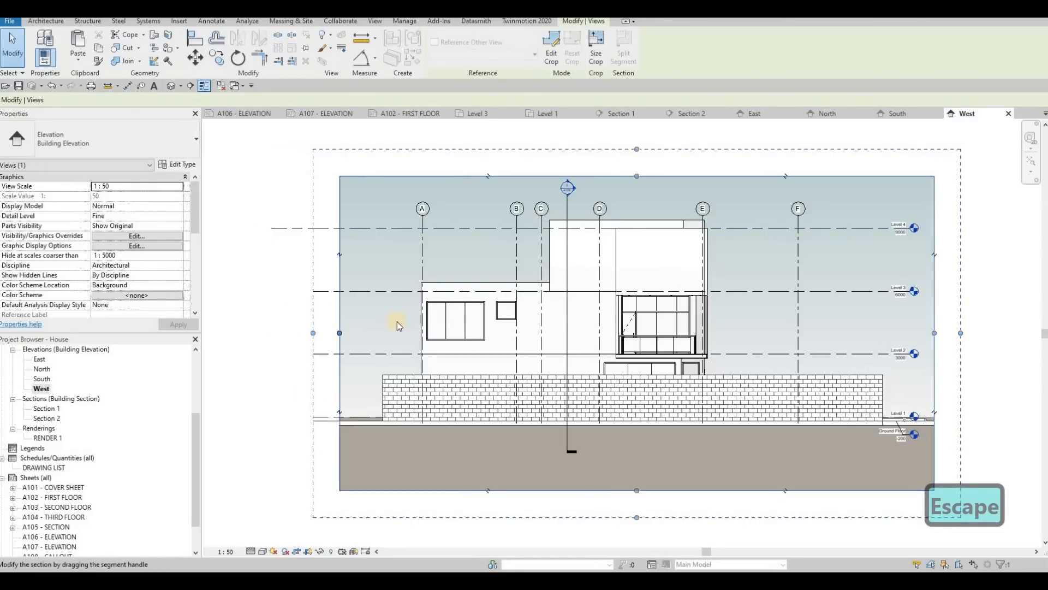
key("Escape")
key("Escape")
Step: Place the East elevation on sheet A106 inside the upper frame and nudge it sideways to fit
left_click(243, 113)
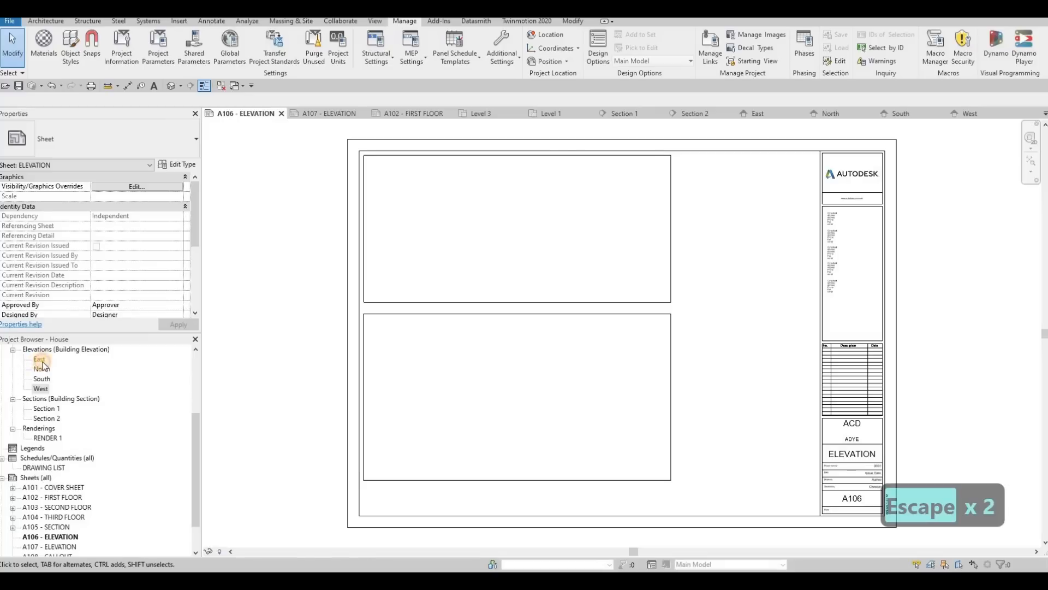
left_click_drag(204, 347, 512, 229)
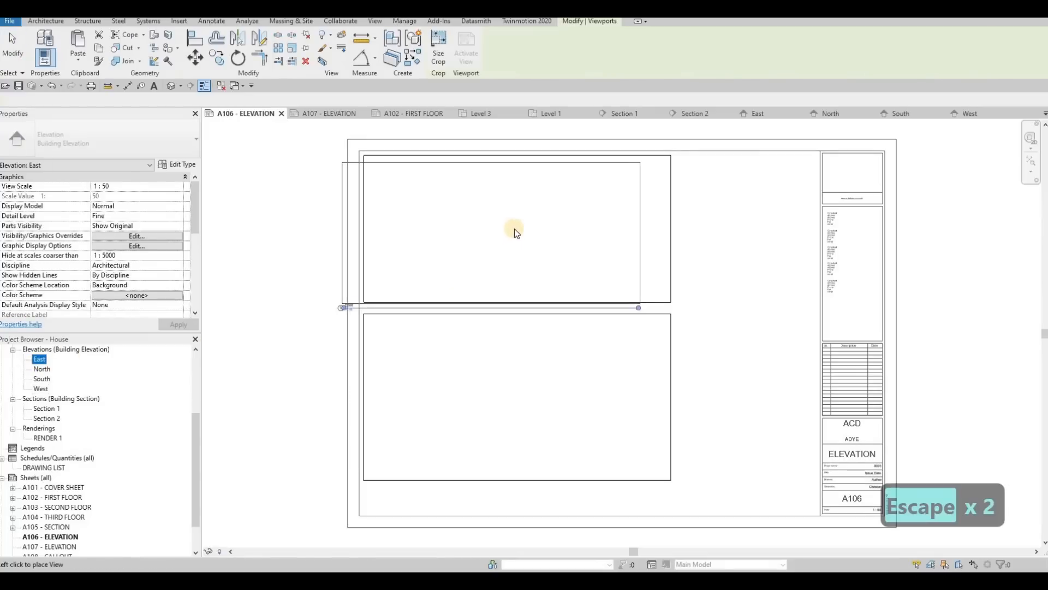
left_click(514, 228)
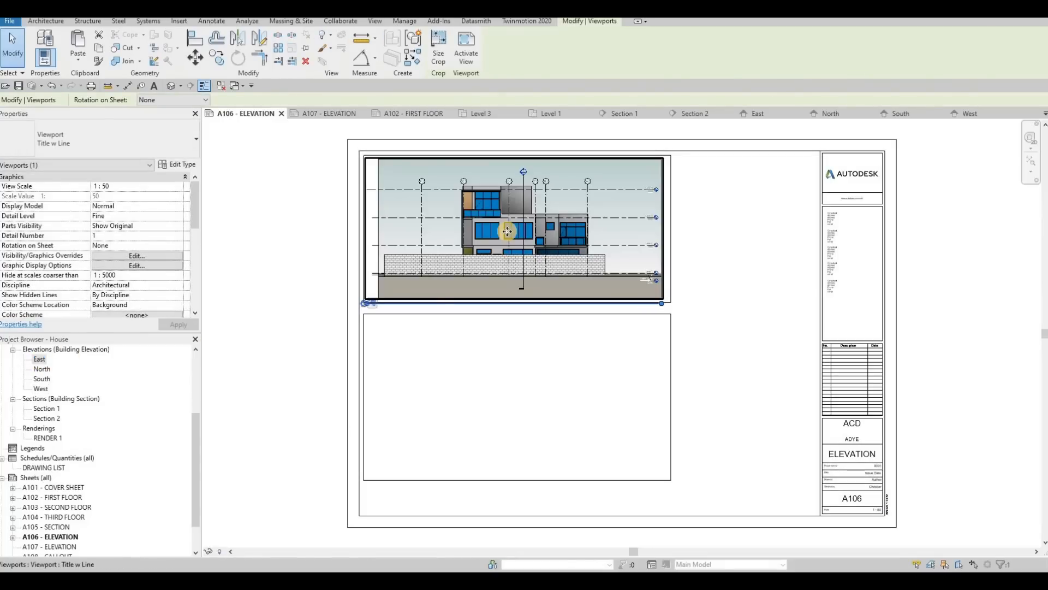
key("Right")
key("Right")
key("Left")
key("Escape")
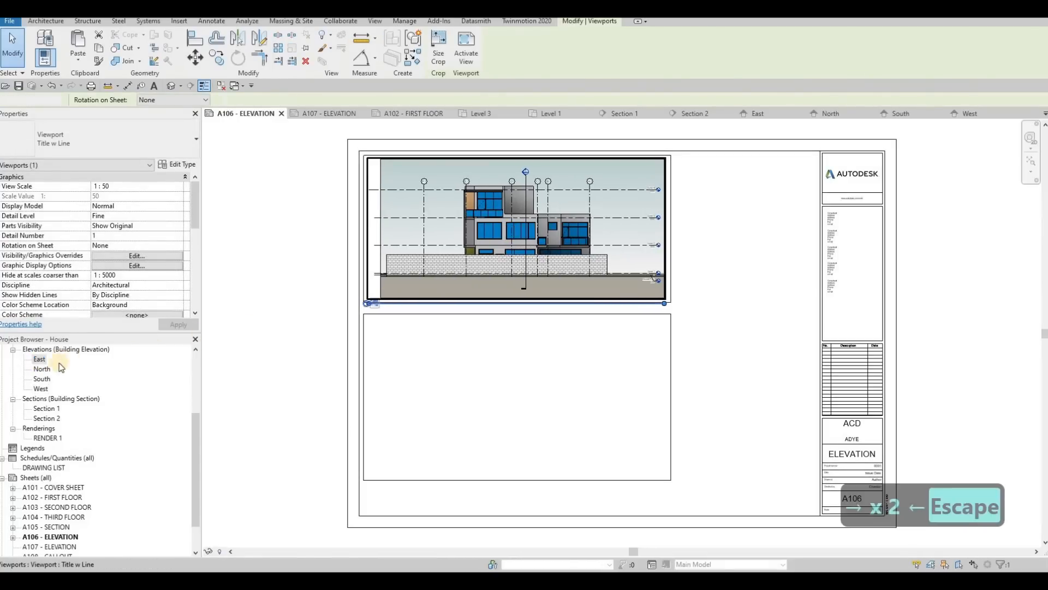
Step: Place the North elevation on sheet A106 inside the lower frame
left_click_drag(55, 371, 512, 395)
left_click(512, 395)
key("Escape")
key("Escape")
Step: Position the East view title just below its frame's lower-left corner and shorten its line to the title text
scroll(389, 319, "up", 3)
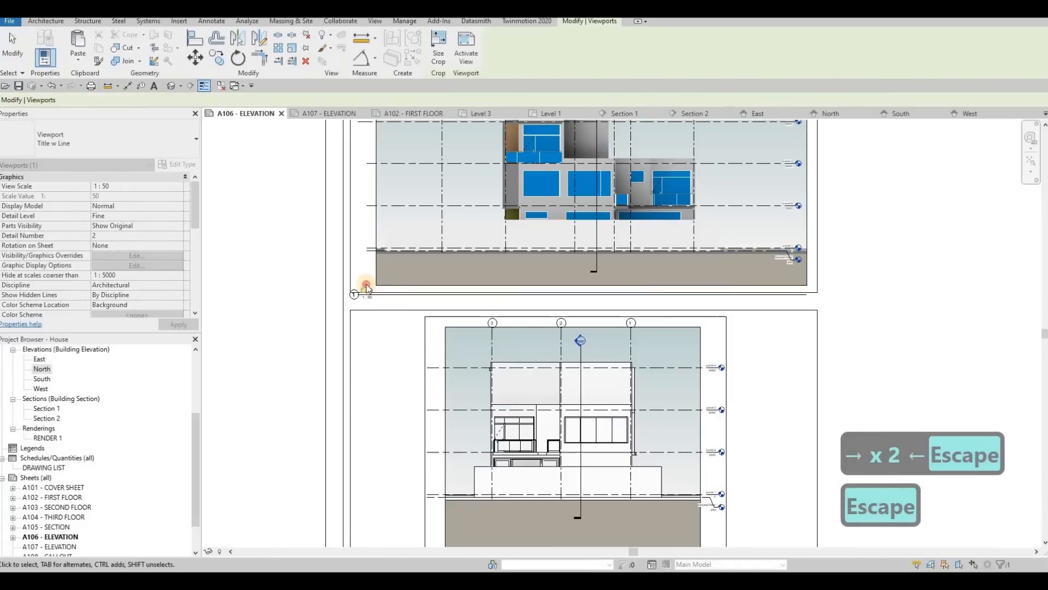
left_click(388, 291)
left_click_drag(389, 291, 388, 300)
left_click(496, 217)
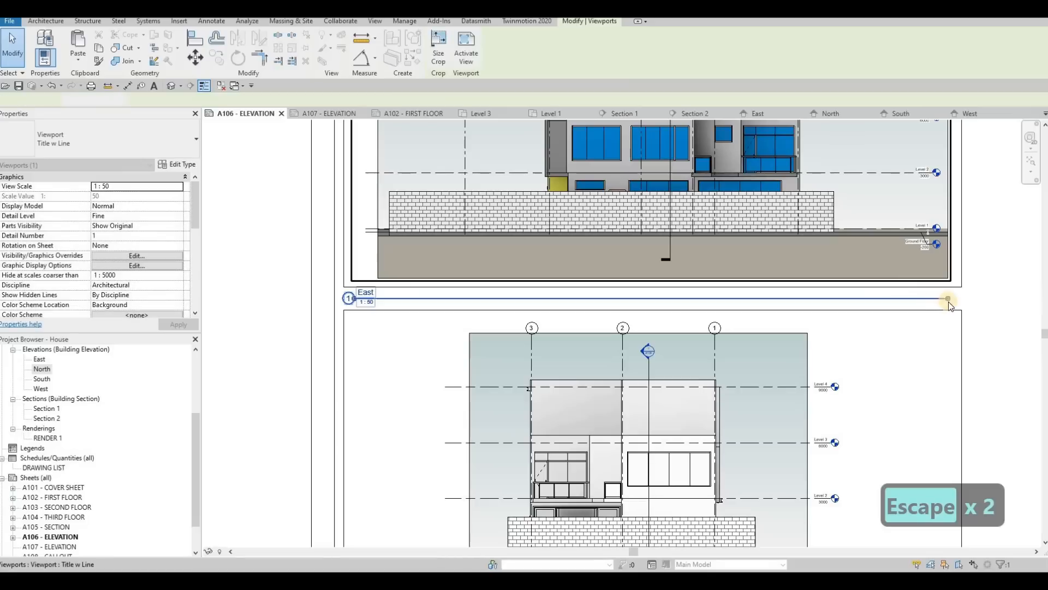
left_click_drag(948, 300, 387, 308)
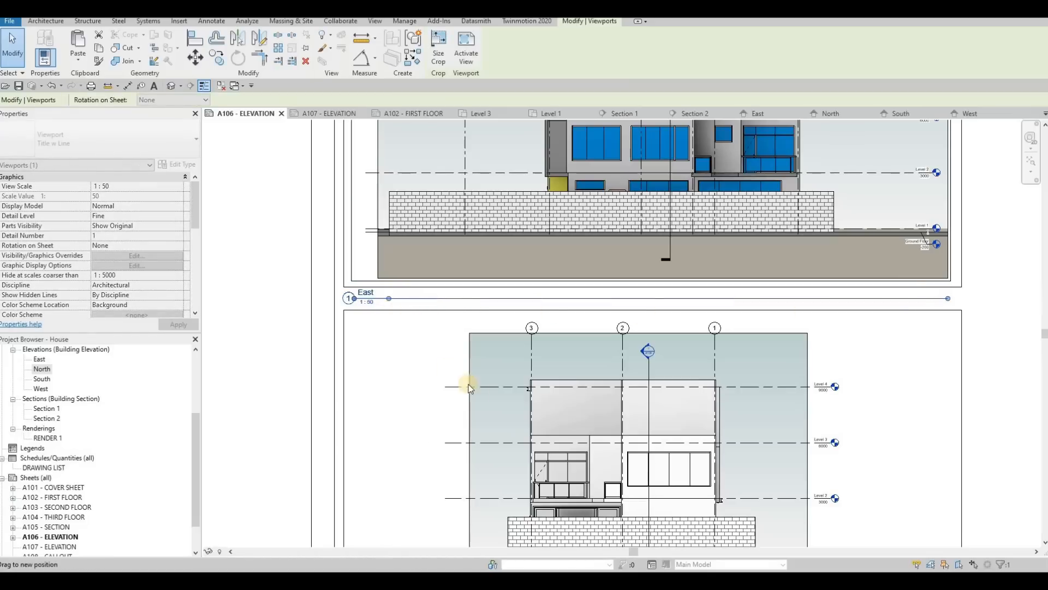
key("Escape")
Step: Move the North view title below the lower frame's left corner, in line with the East title, and shorten its line
scroll(476, 418, "down", 1)
middle_click_drag(477, 418, 456, 264)
key("Escape")
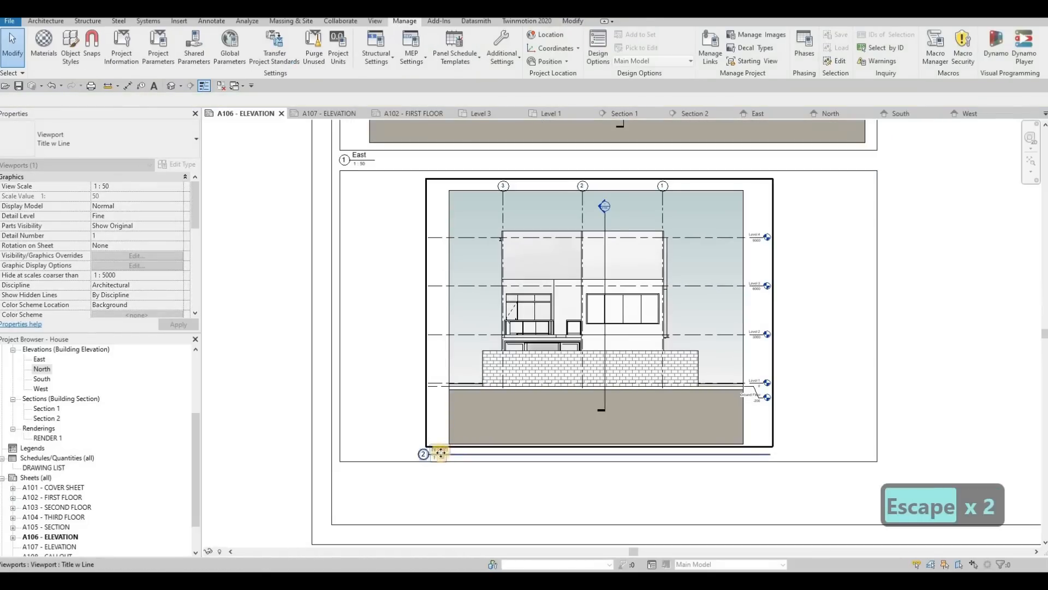
left_click_drag(440, 452, 386, 462)
key("Escape")
left_click(691, 473)
left_click_drag(692, 473, 375, 488)
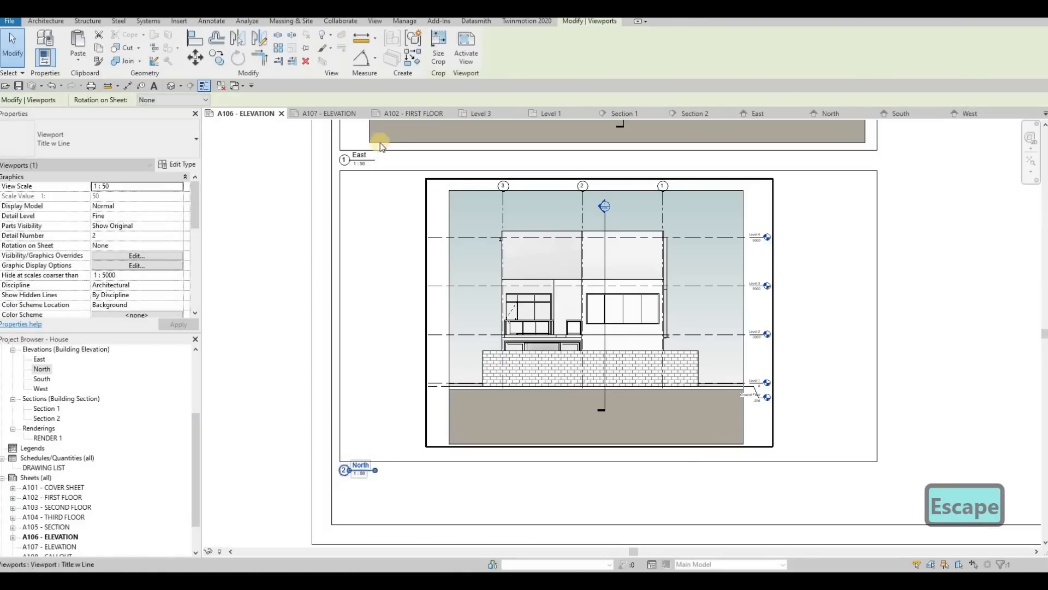
key("Escape")
Step: Close sheet A106 and paste the copied frame lines onto sheet A107 with Aligned to Current View
left_click(281, 113)
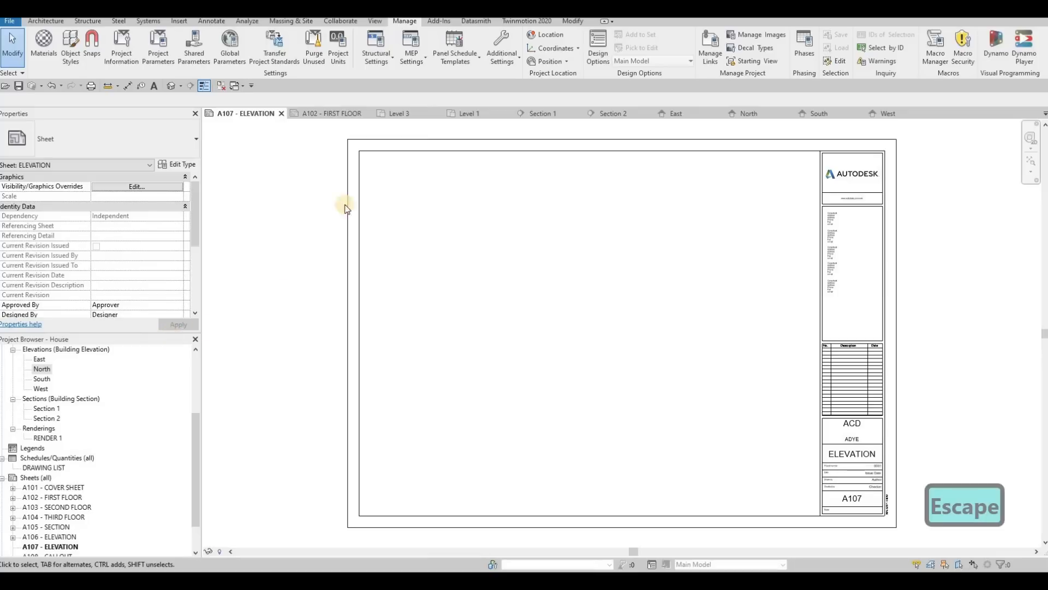
left_click(578, 22)
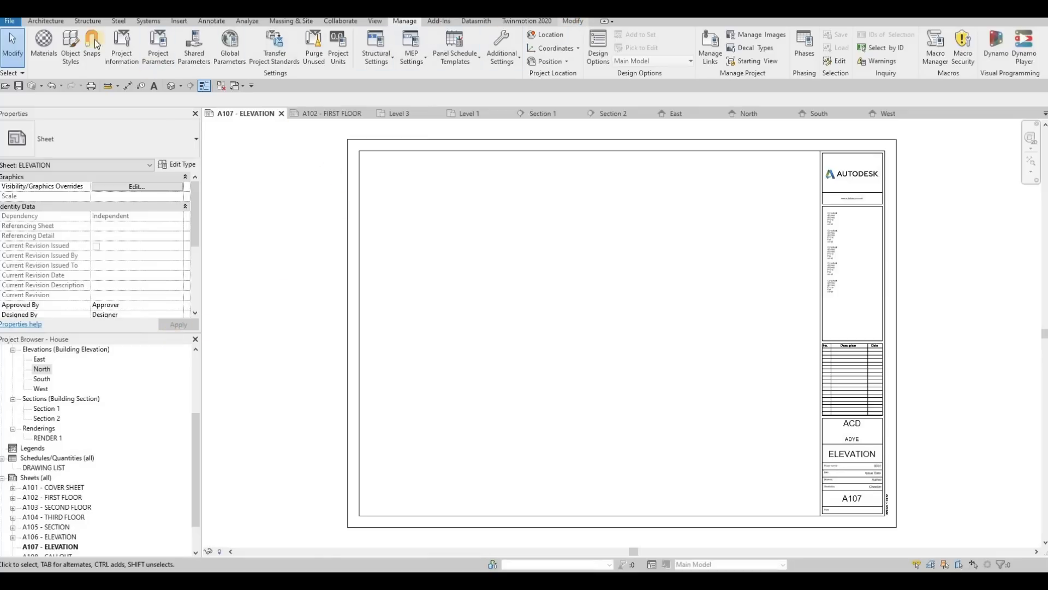
left_click(74, 57)
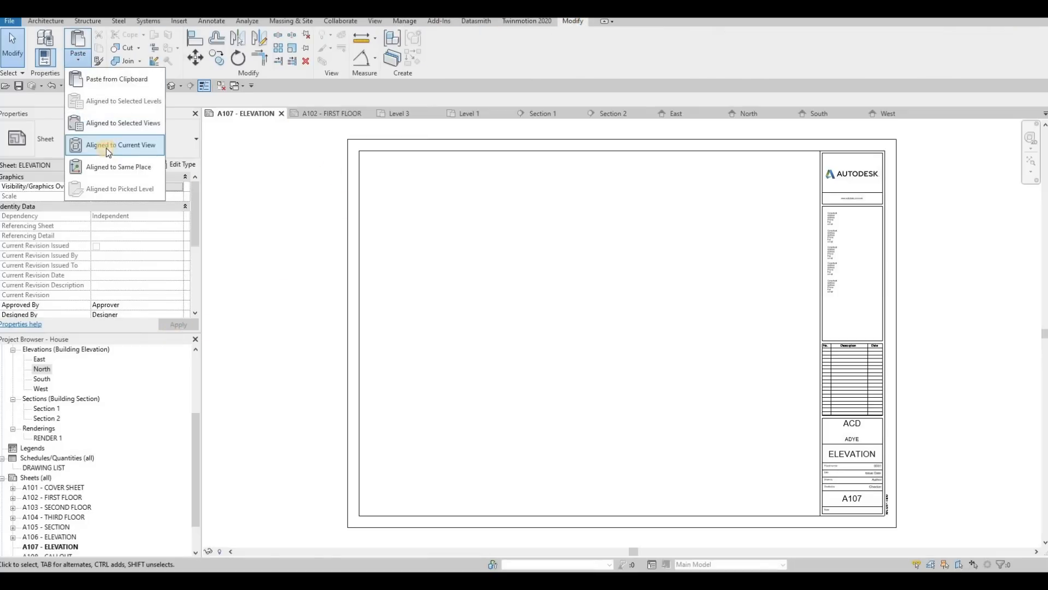
left_click(106, 148)
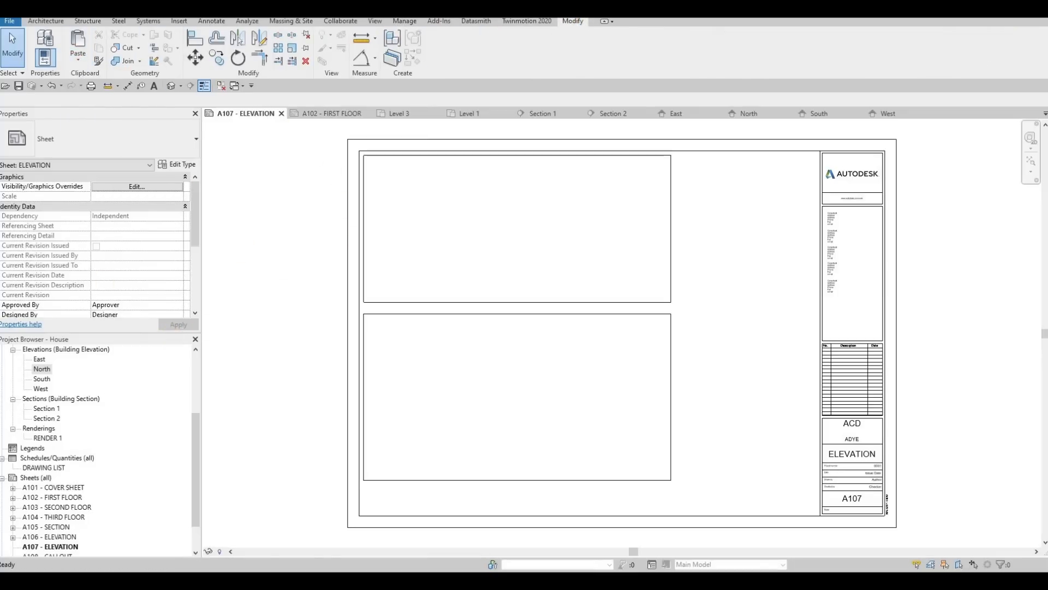
Step: Place the South elevation on sheet A107 over the upper frame
left_click(40, 379)
left_click_drag(493, 217, 503, 225)
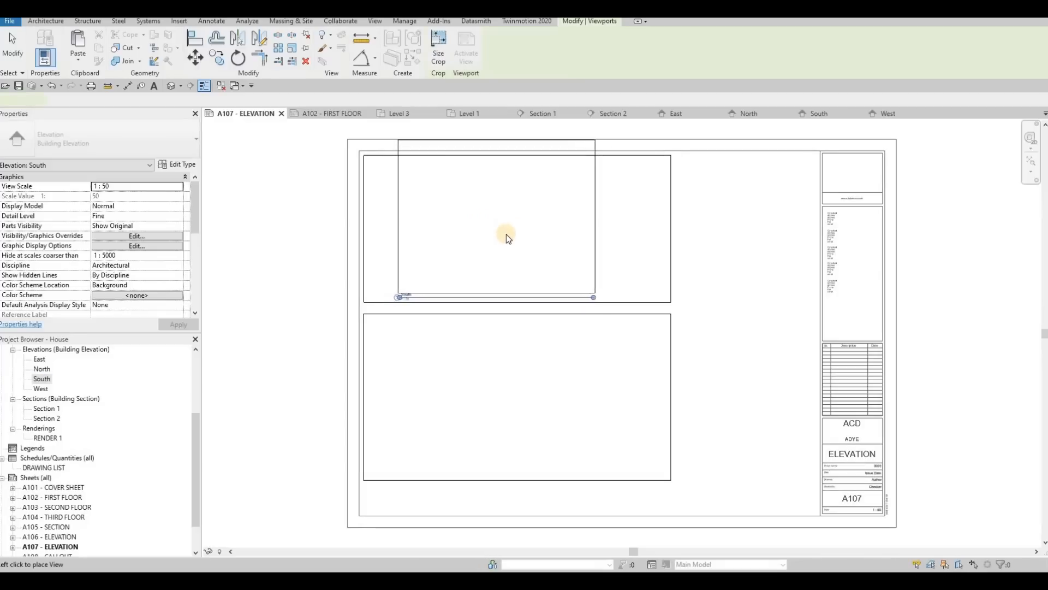
left_click(506, 232)
key("Escape")
key("Escape")
key("Escape")
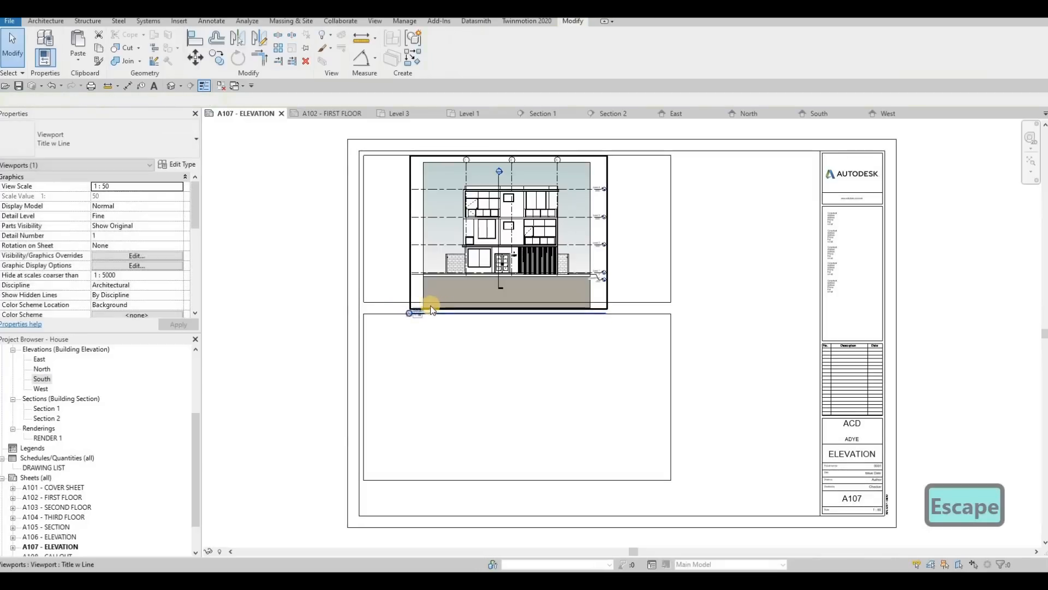
Step: Nudge the upper frame's bottom line and the lower frame's top line down to make room for the South elevation
left_click(385, 310)
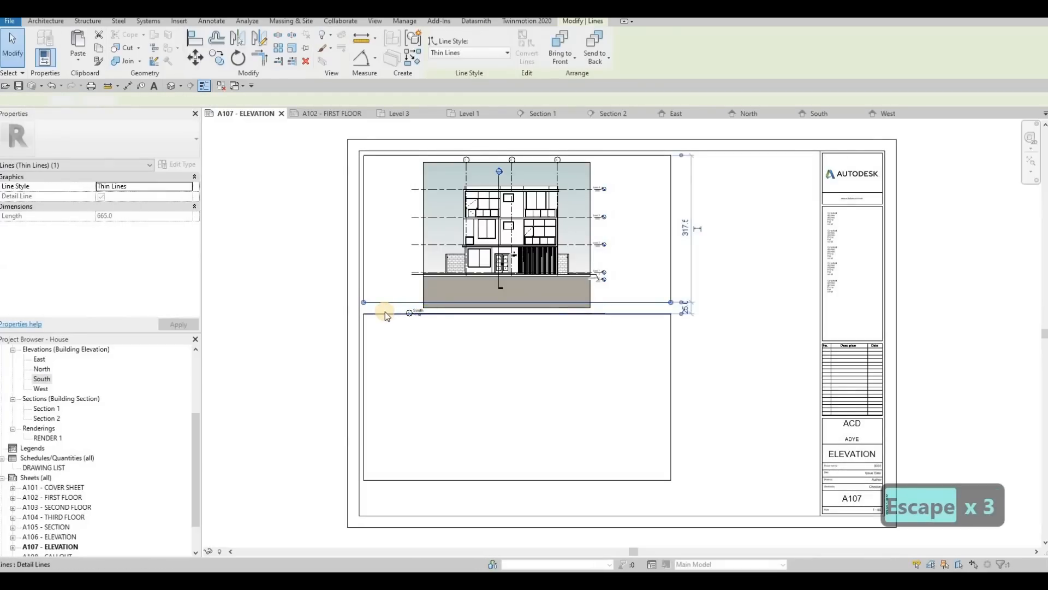
key("Down")
key("Down")
key("Down")
key("Down")
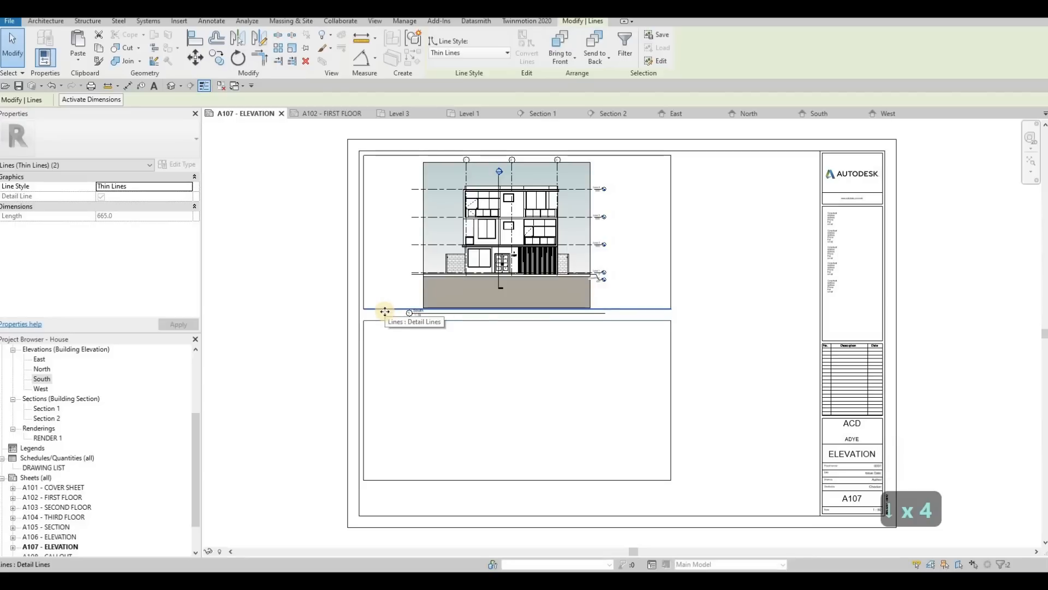
key("Escape")
key("Escape")
Step: Move the South view title between the two frames at their left edge and shorten its line to the title text
scroll(553, 294, "up", 2)
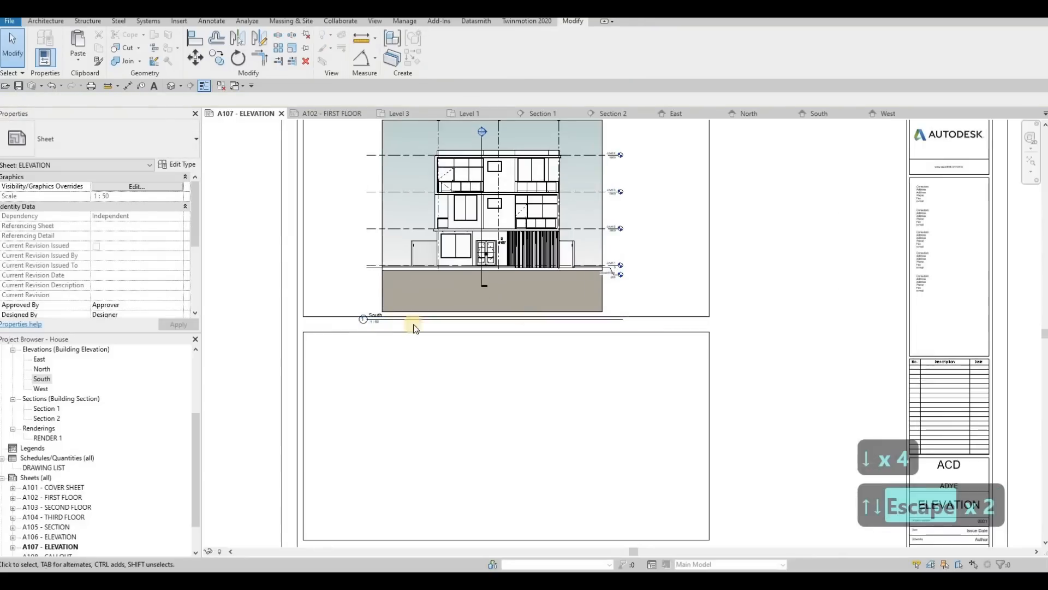
left_click(389, 319)
scroll(388, 318, "up", 2)
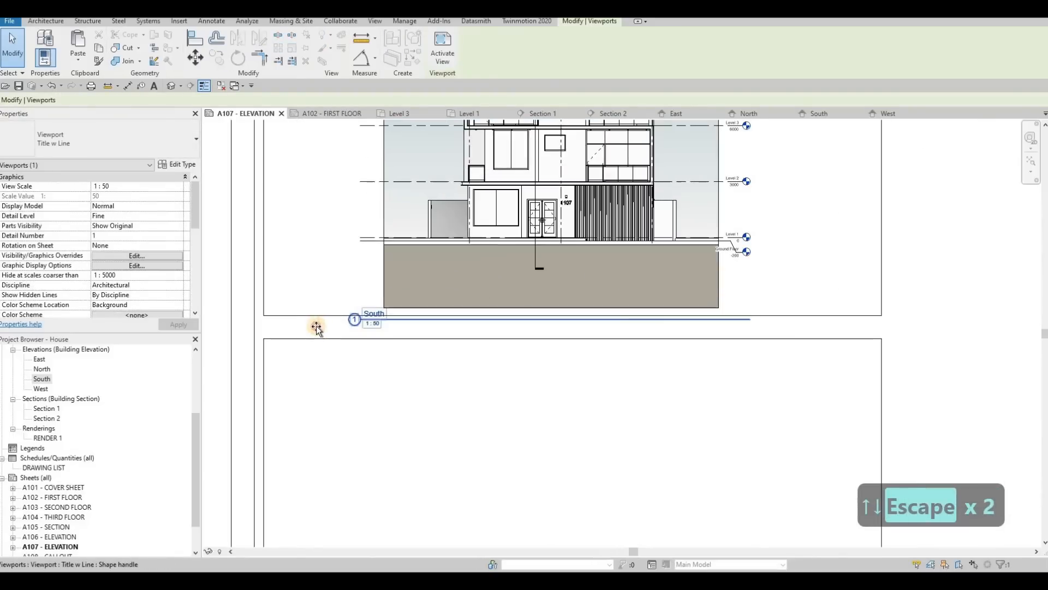
left_click_drag(380, 319, 306, 326)
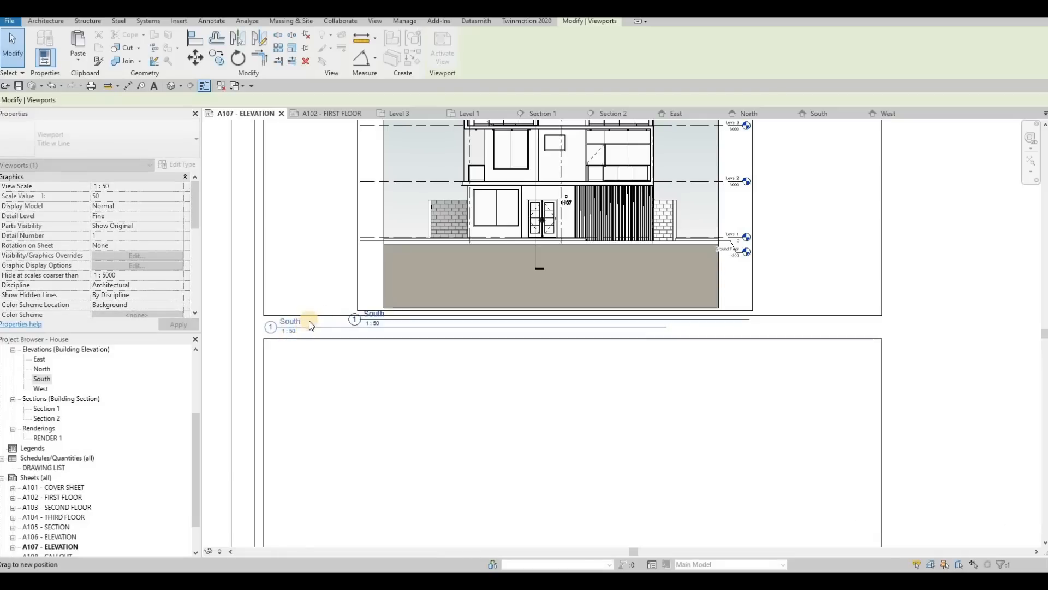
key("Escape")
scroll(557, 317, "down", 2)
left_click(547, 322)
left_click_drag(548, 323, 327, 322)
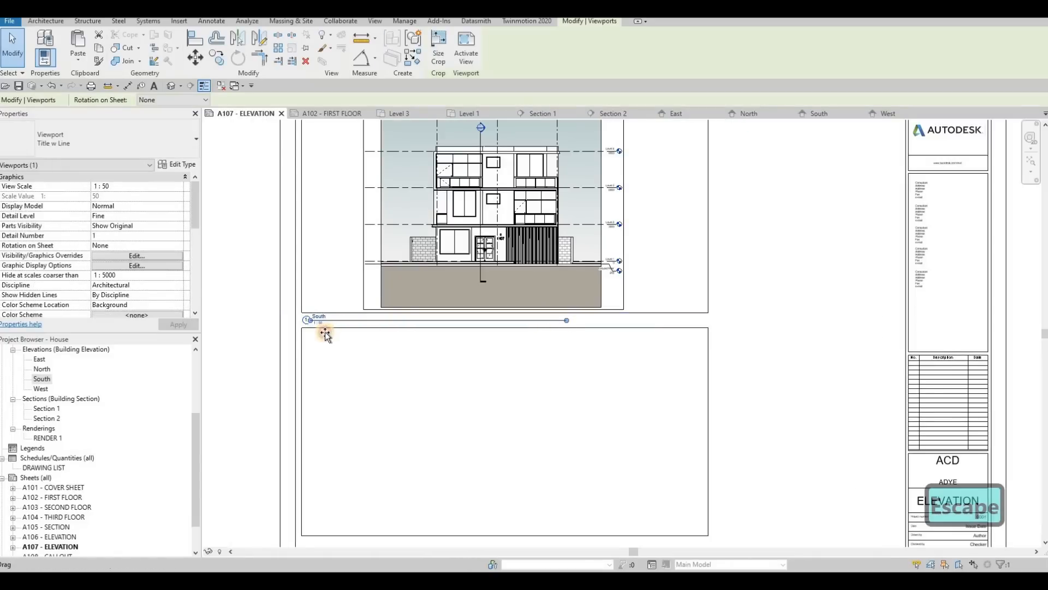
key("Escape")
Step: Place the West elevation on sheet A107 inside the lower frame
left_click(40, 389)
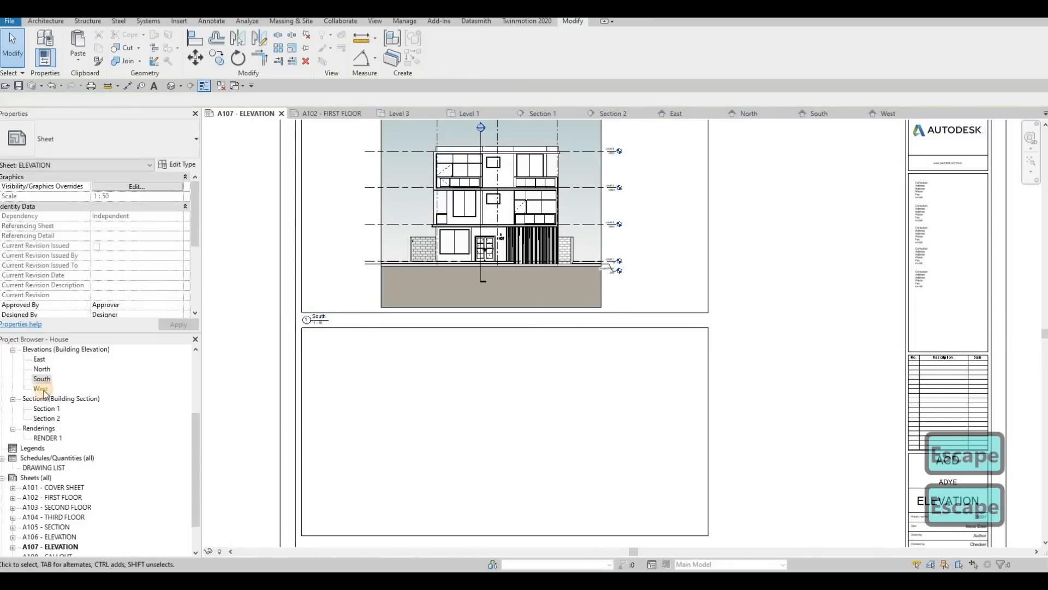
left_click_drag(460, 398, 481, 341)
scroll(487, 347, "down", 3)
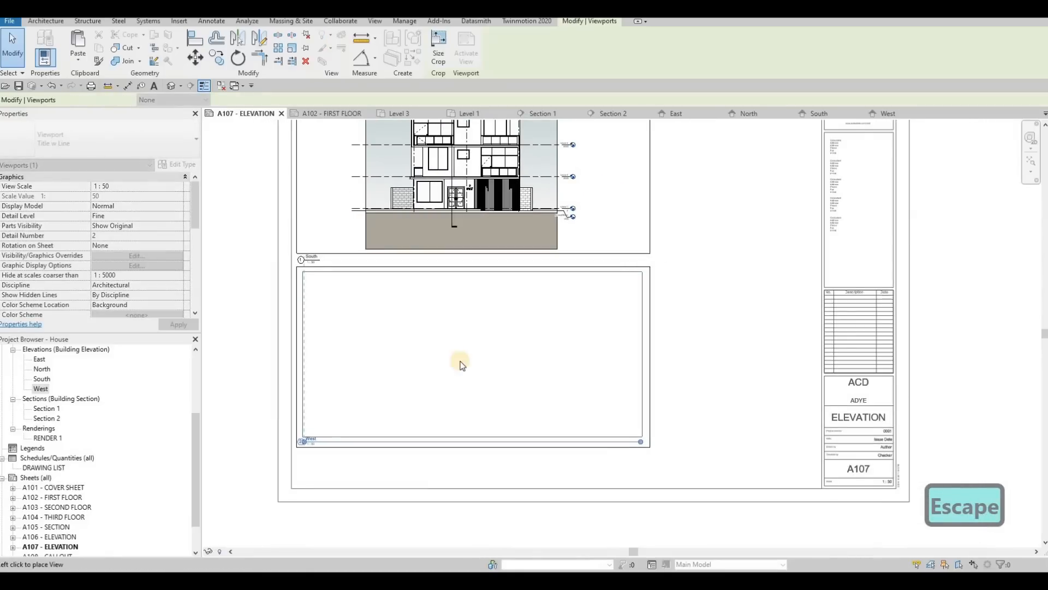
left_click(458, 363)
key("Escape")
Step: Move the West view title below the lower frame's left corner and shorten its line to the title text
middle_click_drag(361, 395, 378, 372)
key("Escape")
scroll(378, 372, "up", 3)
left_click_drag(378, 373, 445, 323)
key("Escape")
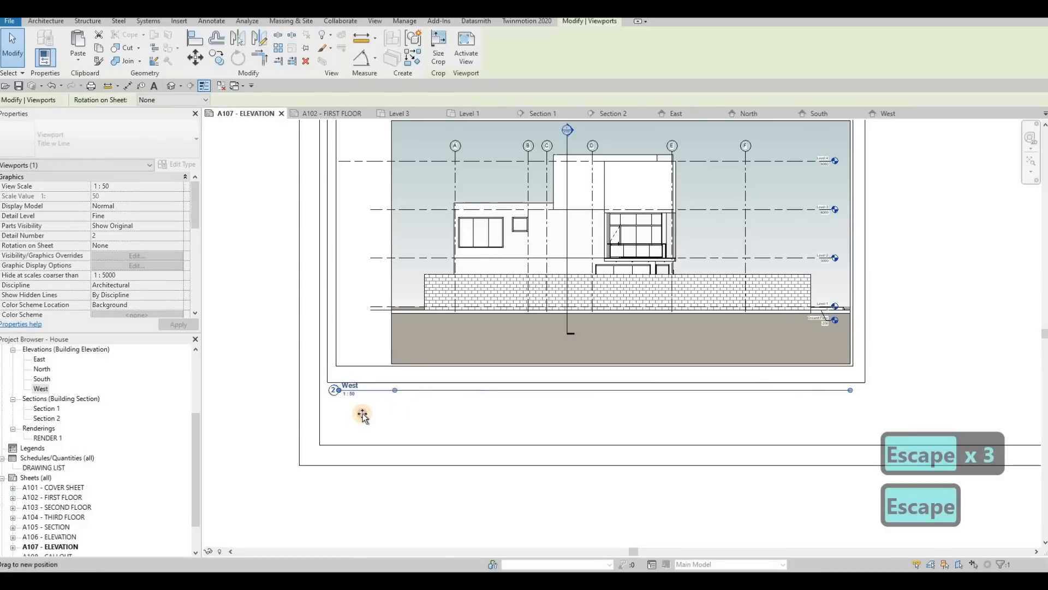
key("Escape")
left_click(350, 391)
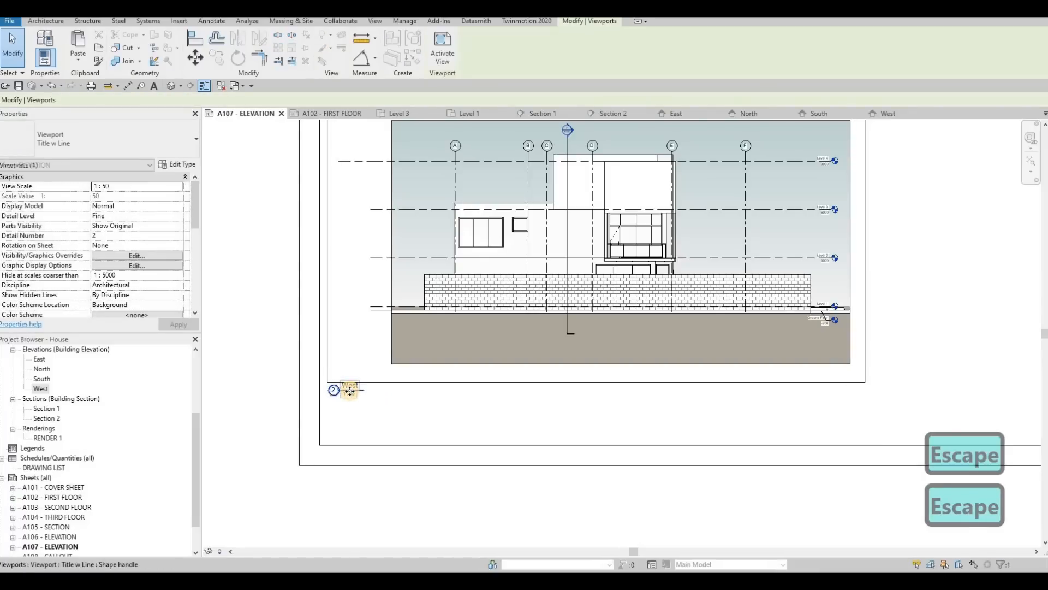
key("Escape")
Step: Open sheet A108 - CALLOUT and close all inactive views
scroll(498, 347, "down", 5)
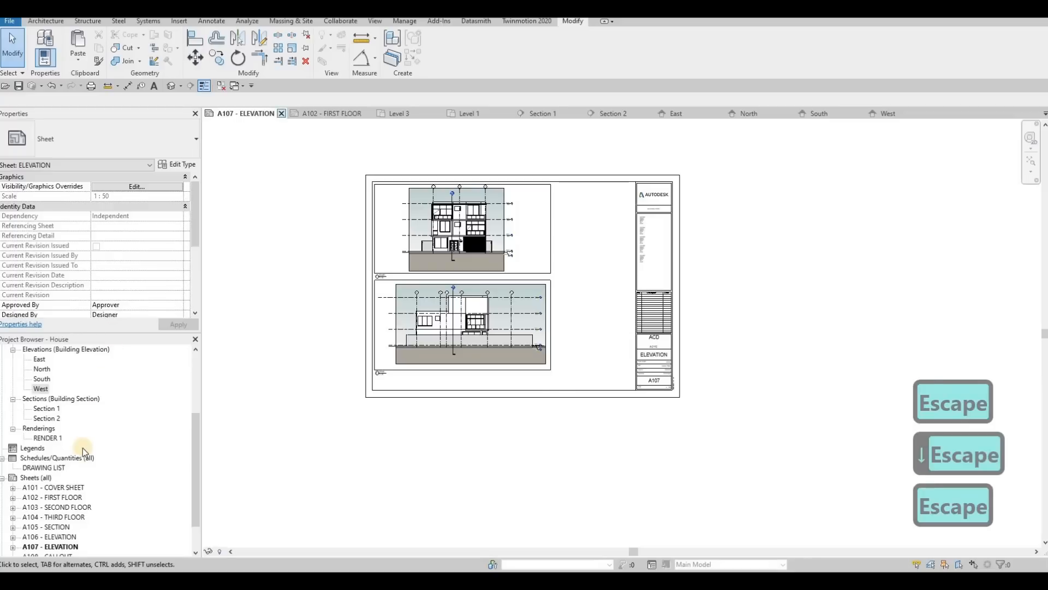
scroll(54, 517, "down", 2)
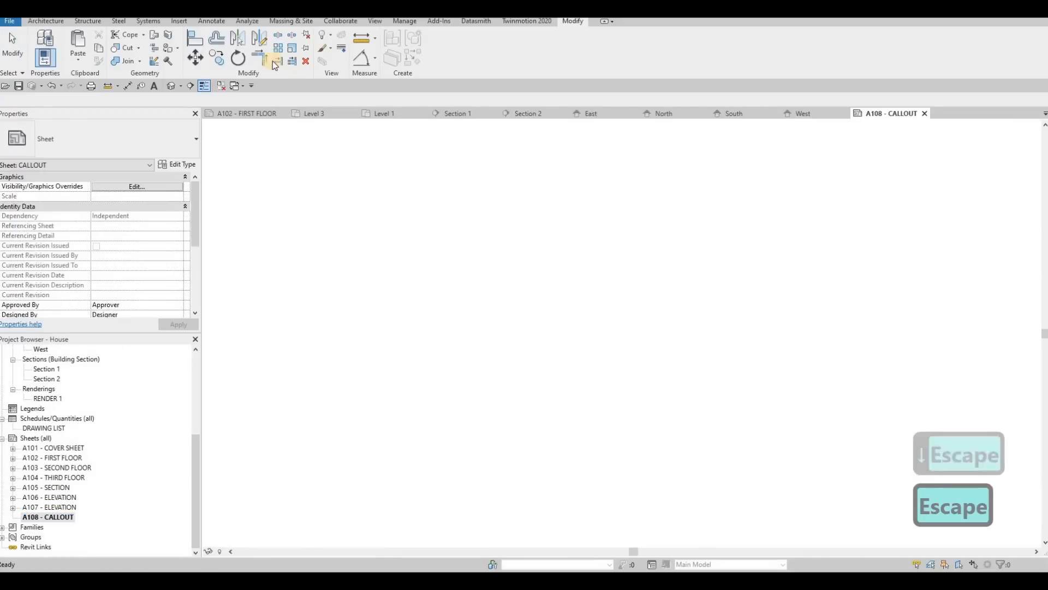
left_click(221, 86)
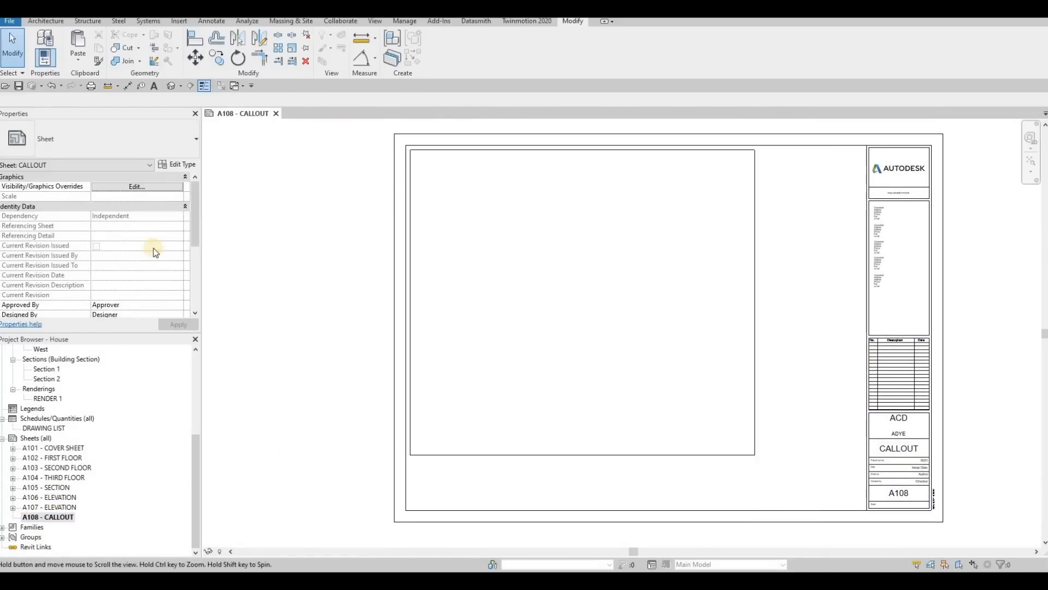
key("Escape")
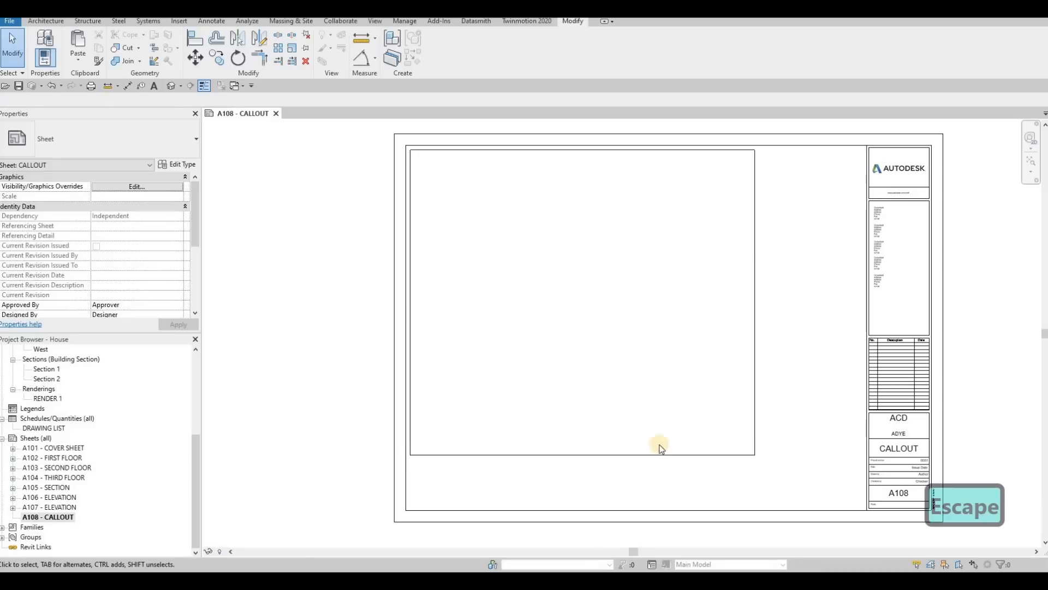
Step: Shrink the rectangular frame on sheet A108 by moving its bottom and right lines inward toward the upper-left corner
left_click_drag(640, 454, 748, 247)
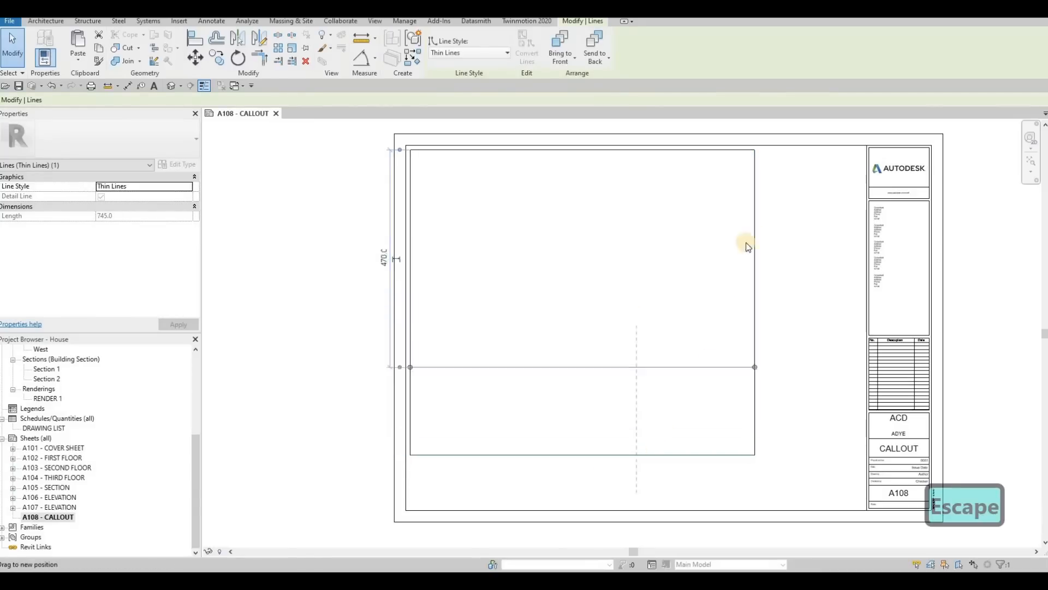
left_click_drag(754, 191, 600, 192)
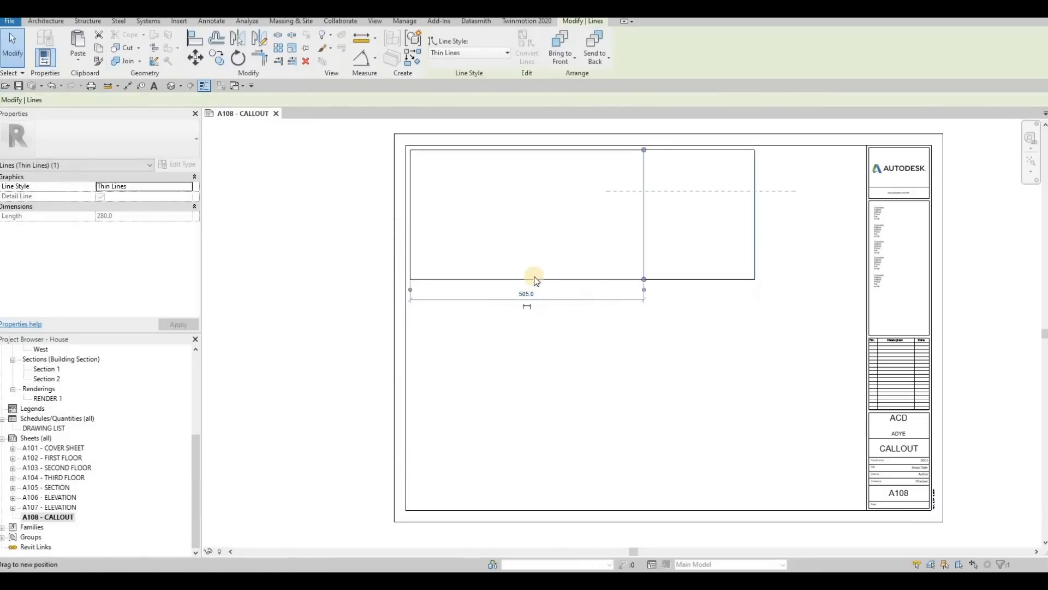
left_click_drag(496, 279, 495, 295)
key("Escape")
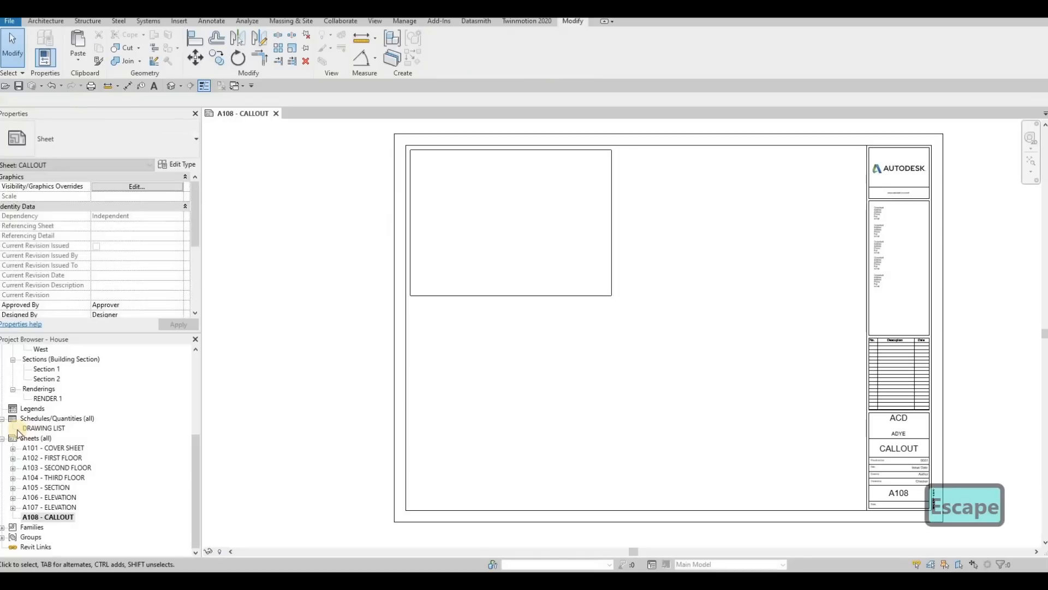
Step: Open the Ground Floor plan view
scroll(33, 431, "up", 3)
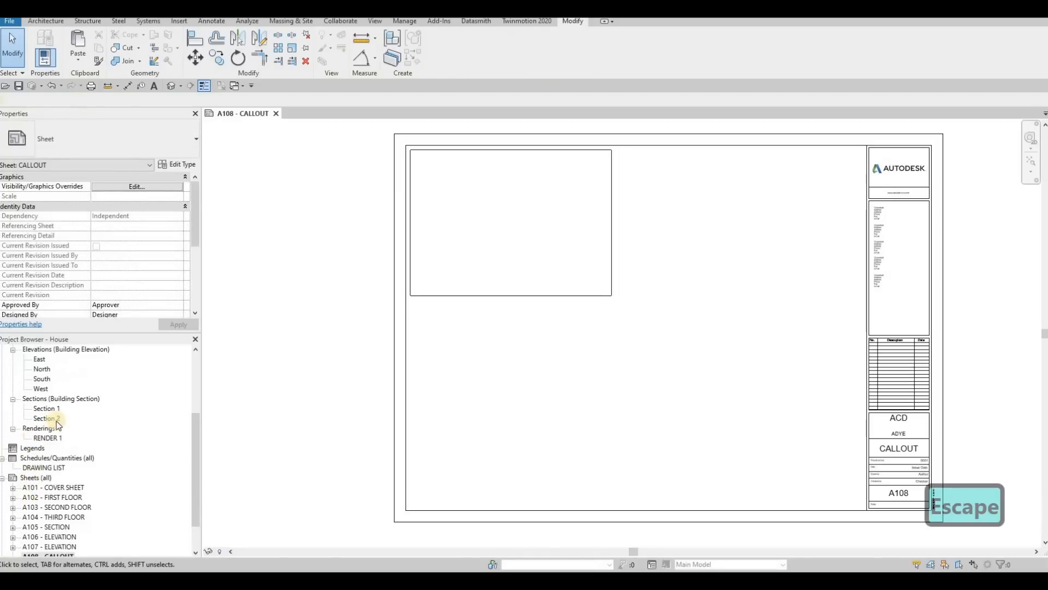
scroll(55, 406, "up", 5)
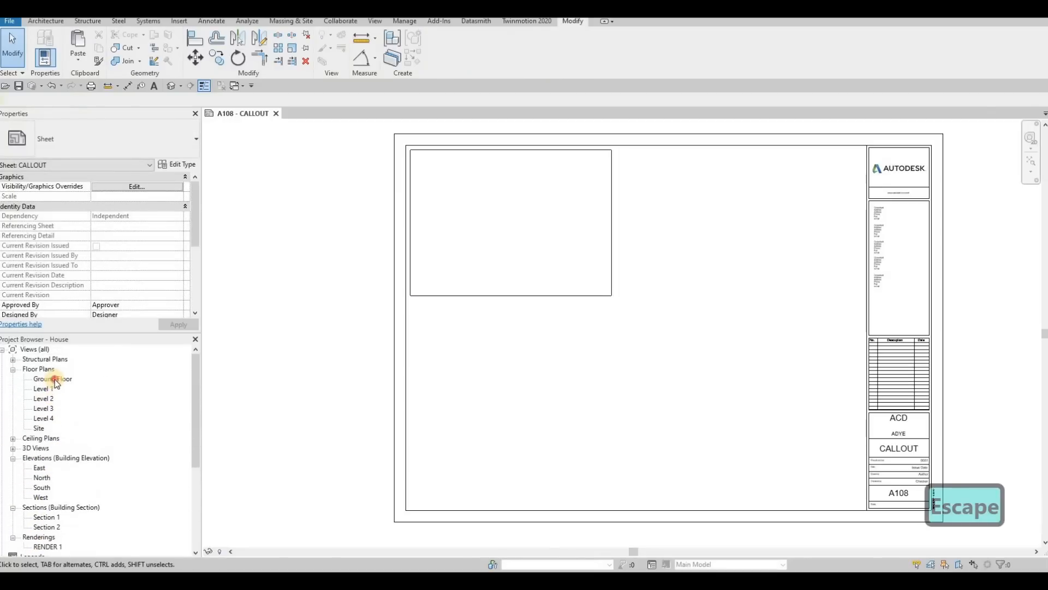
Step: Draw a rectangular callout around the kitchen on the Ground Floor plan
key("Escape")
left_click(212, 22)
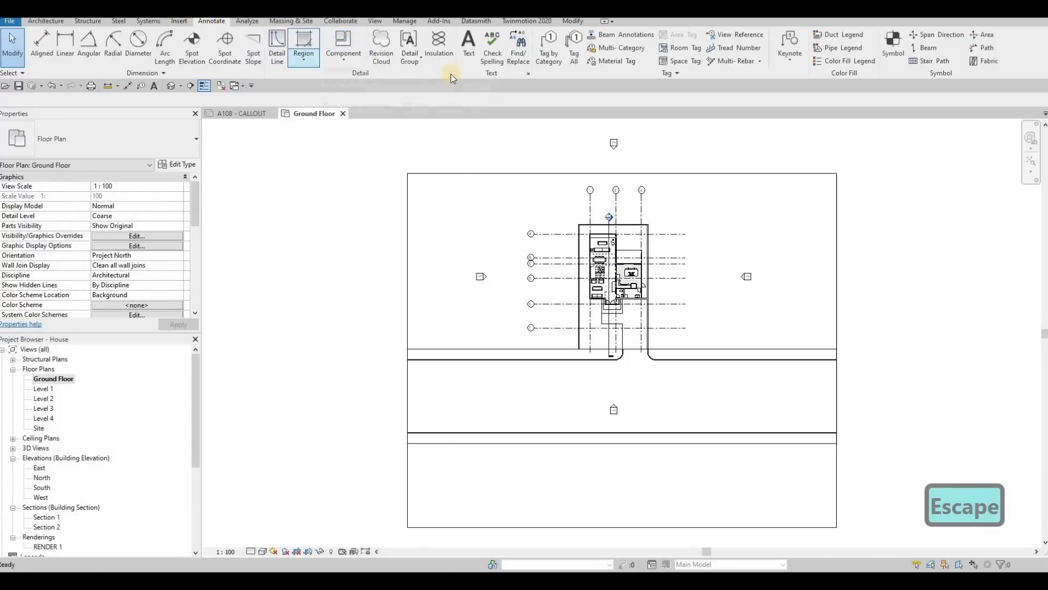
left_click(374, 22)
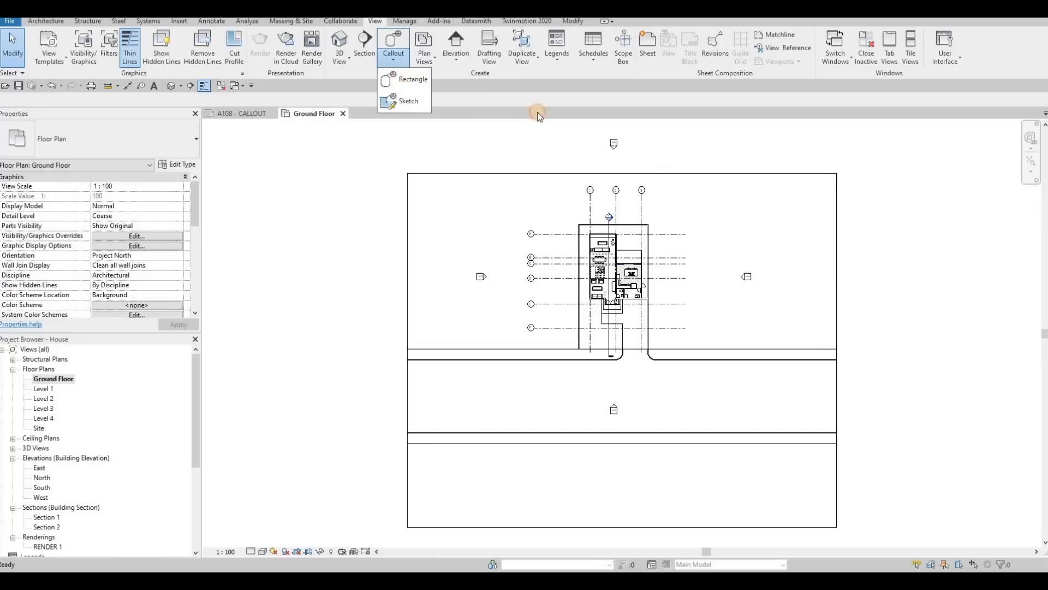
left_click(407, 80)
scroll(539, 283, "up", 5)
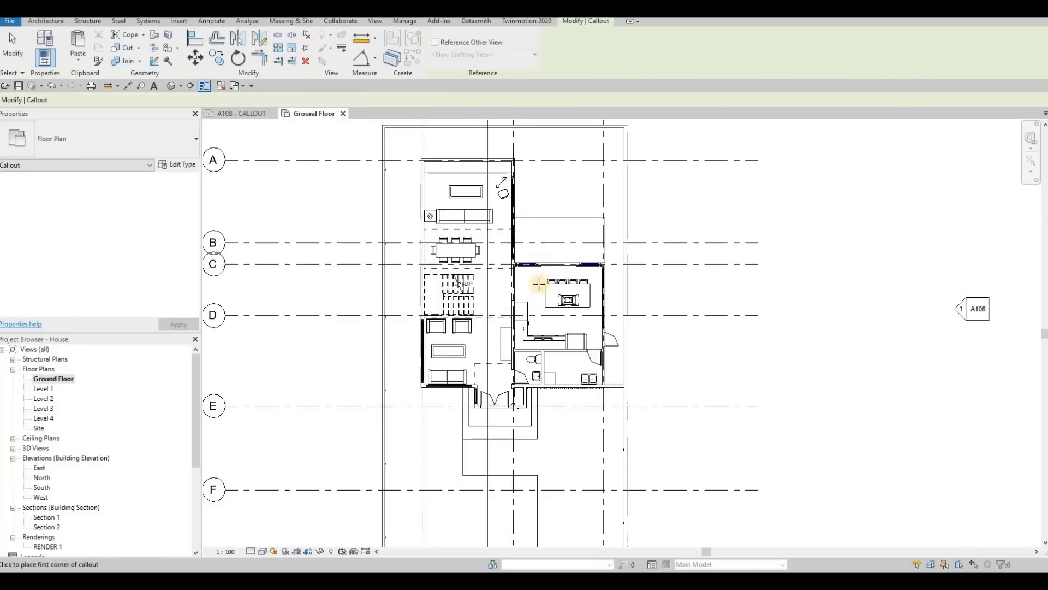
scroll(539, 283, "up", 3)
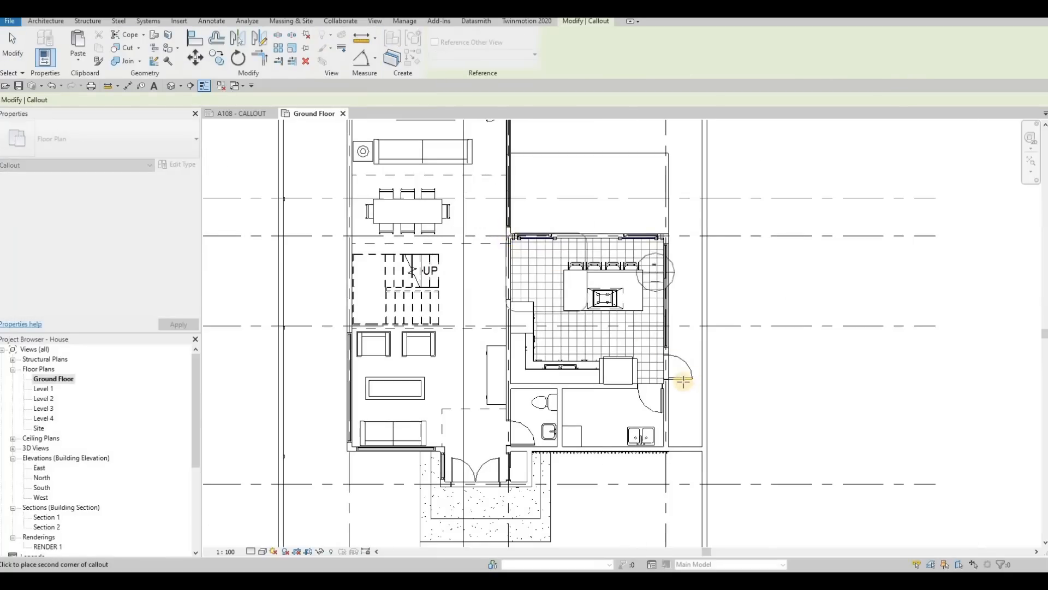
left_click(687, 389)
left_click(676, 237)
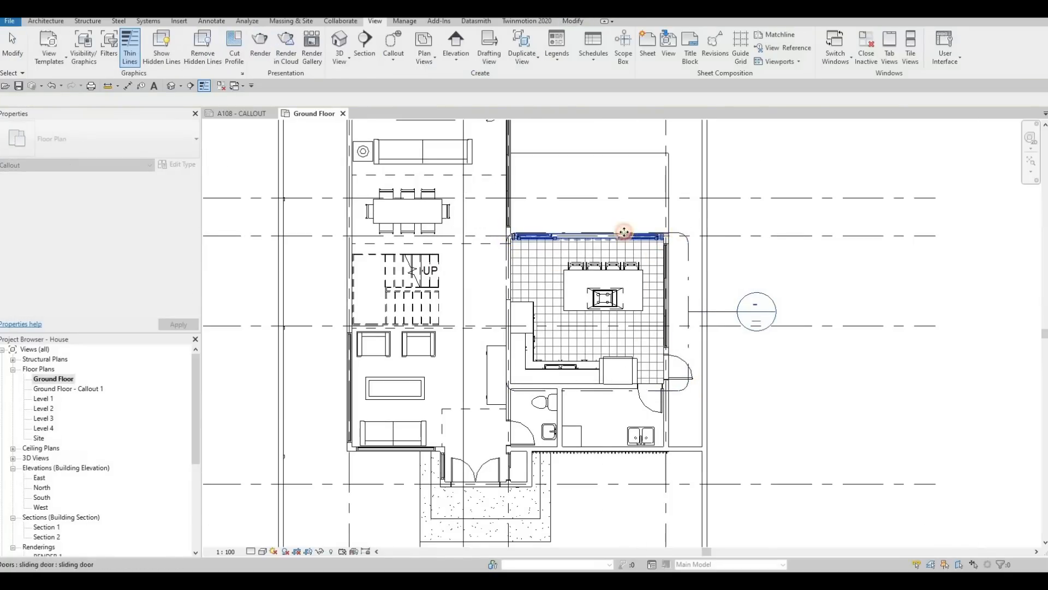
key("Escape")
Step: Extend the kitchen callout's left boundary slightly outward past the wall
left_click(505, 295)
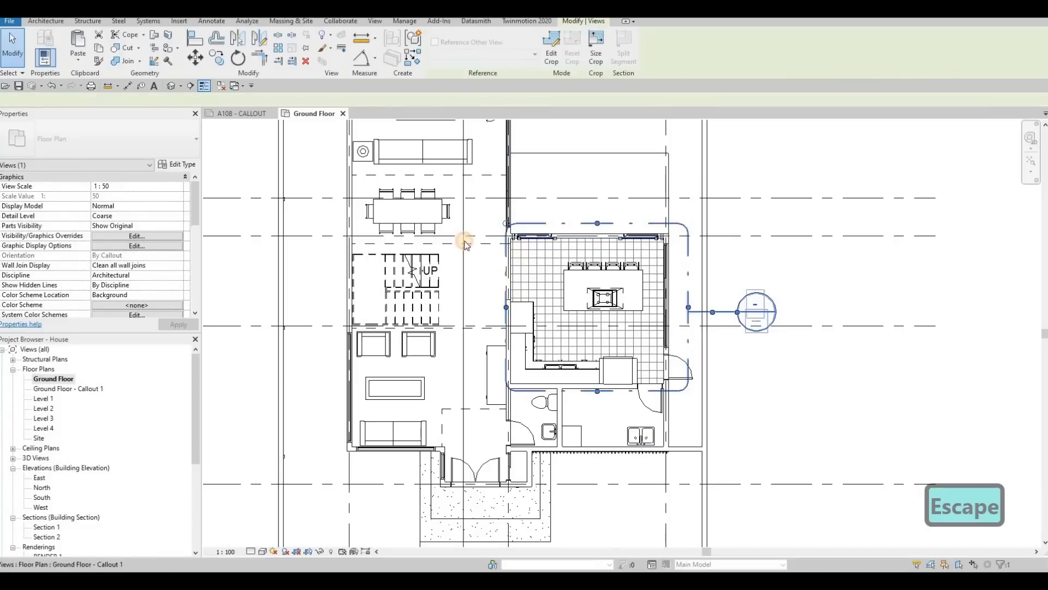
left_click_drag(506, 306, 500, 307)
key("Escape")
scroll(453, 214, "down", 1)
Step: Draw a rectangular callout around the Ground Floor staircase and move its callout head to the left side of the boundary
middle_click_drag(454, 214, 508, 302)
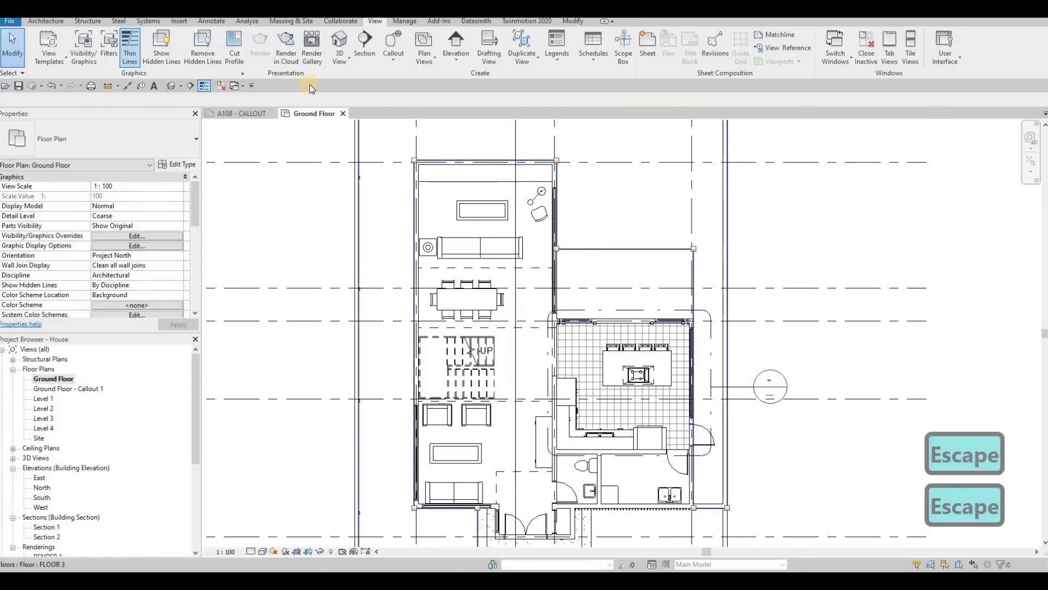
left_click(390, 45)
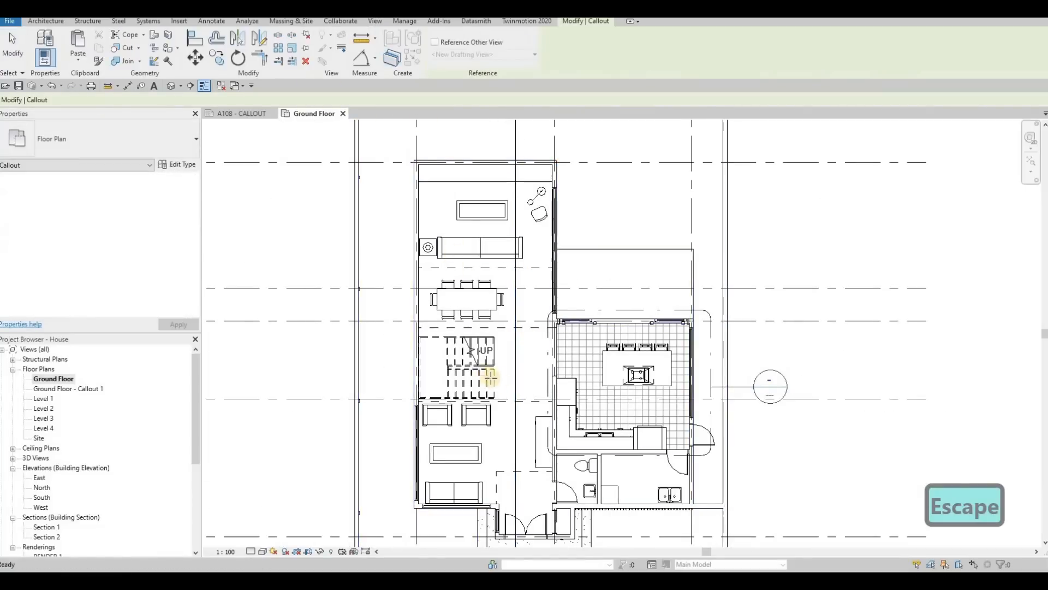
middle_click_drag(397, 288, 365, 242)
scroll(365, 279, "up", 1)
left_click(367, 281)
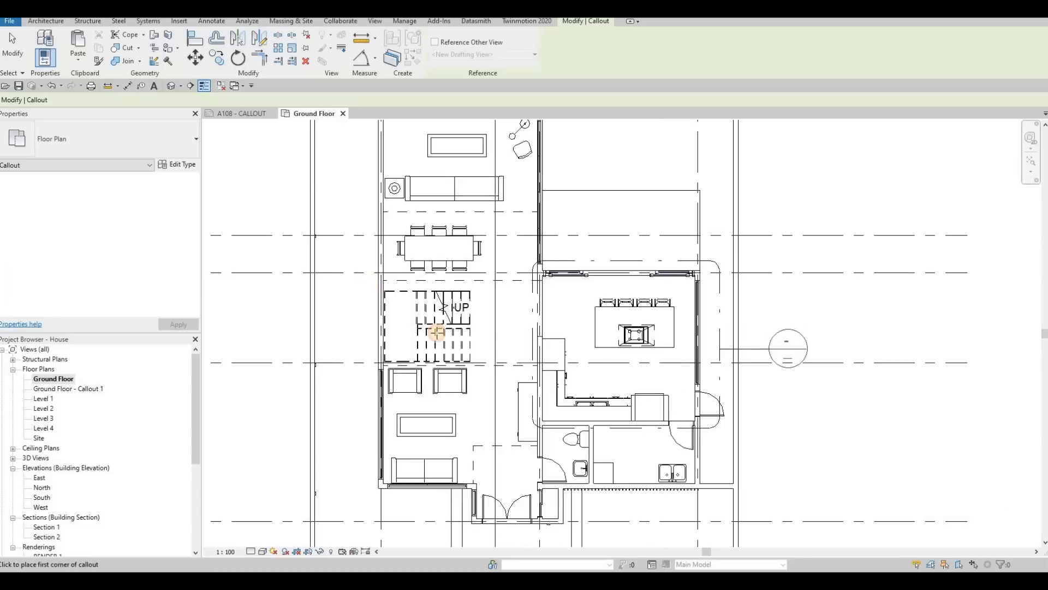
left_click(484, 378)
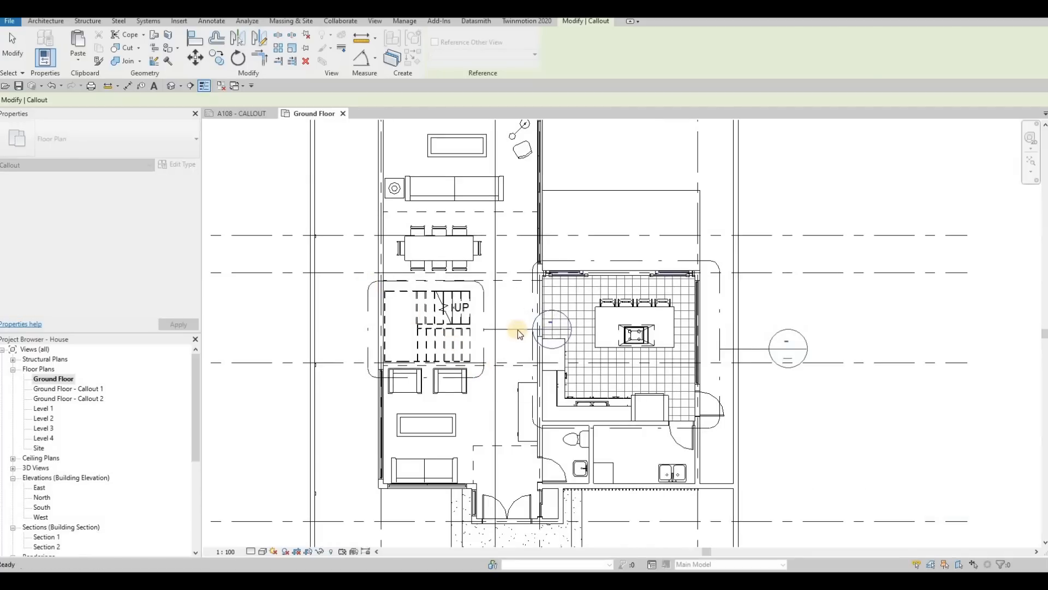
key("Escape")
left_click_drag(520, 327, 348, 323)
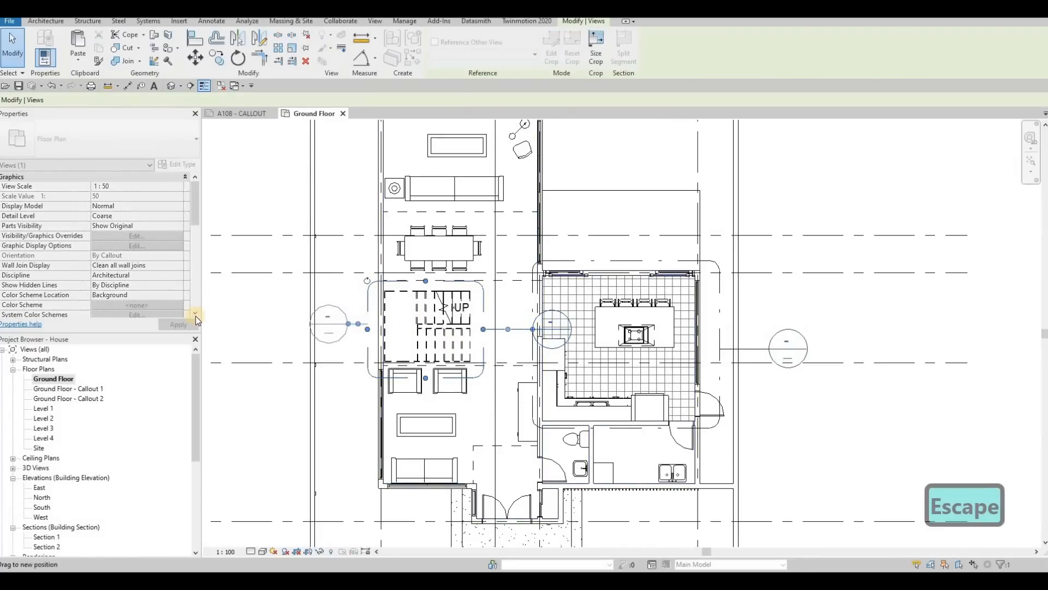
Step: Open the Level 2 plan and draw a rectangular callout around Ensuite 2 and its W.I.C
double_click(47, 419)
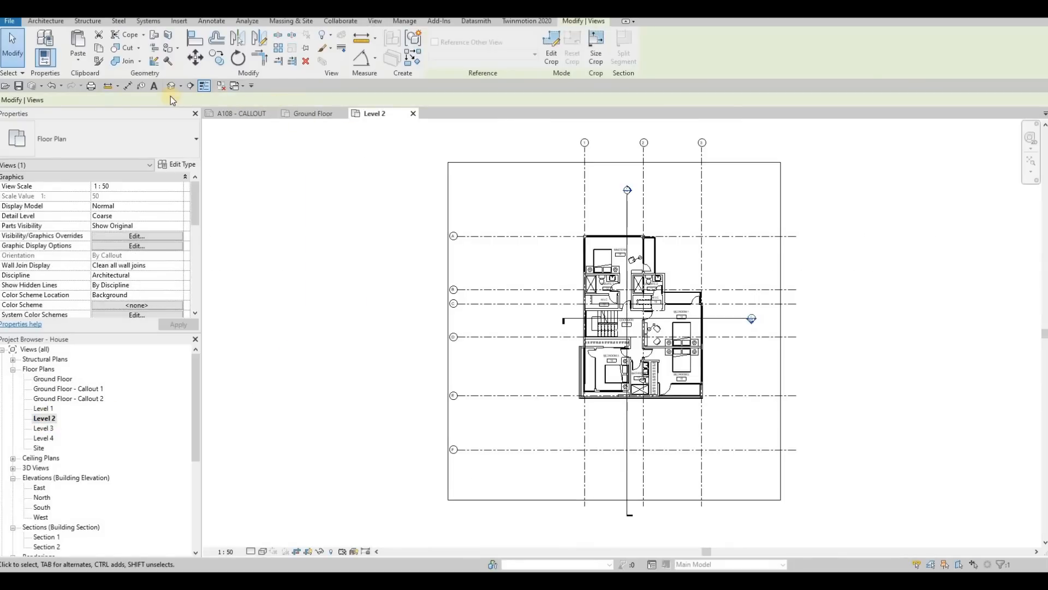
left_click(375, 21)
left_click(393, 46)
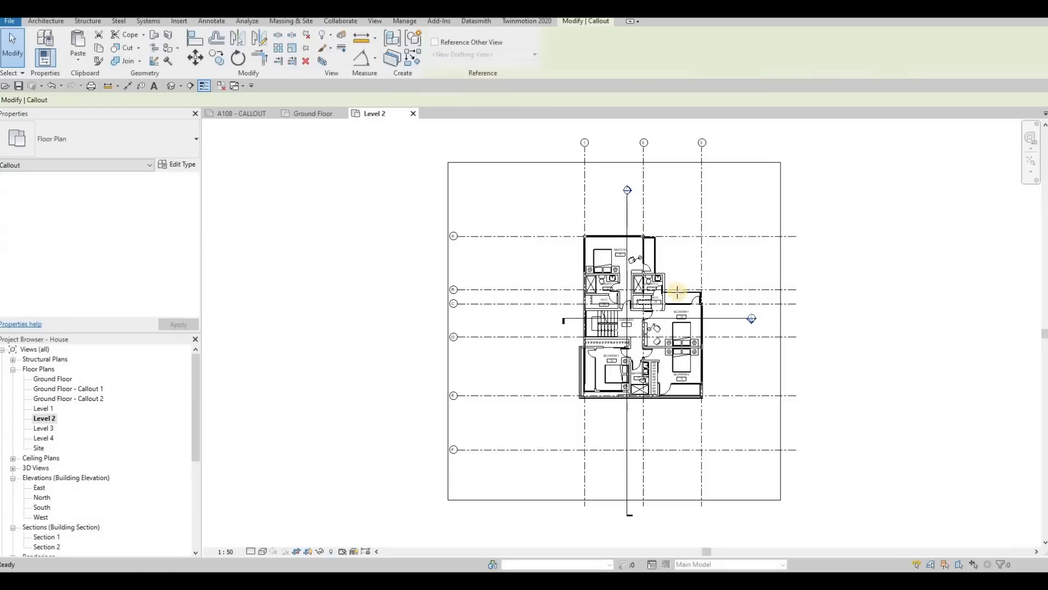
scroll(645, 295, "up", 5)
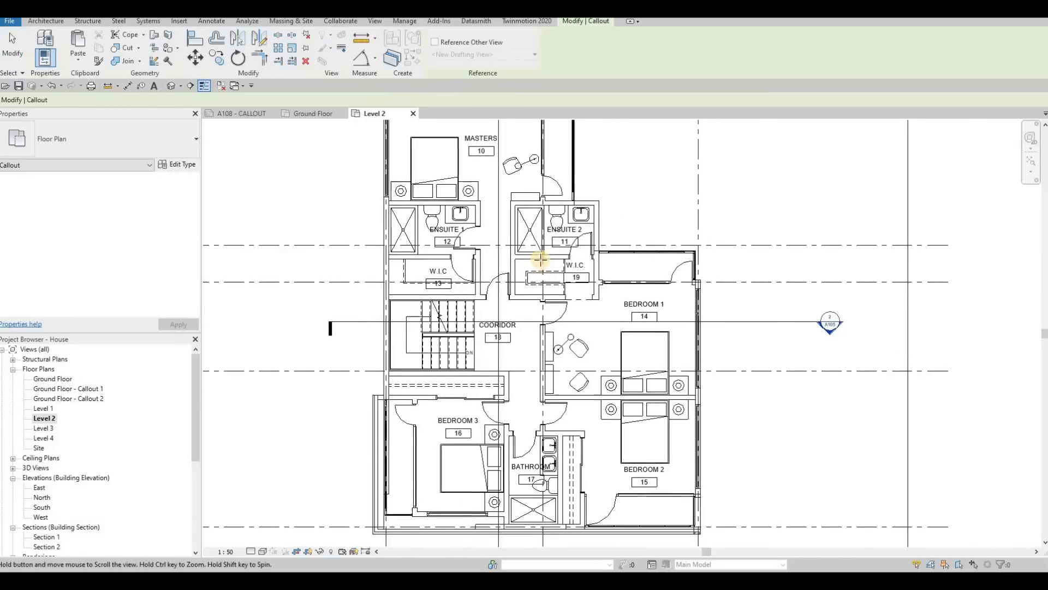
left_click(516, 207)
left_click(608, 299)
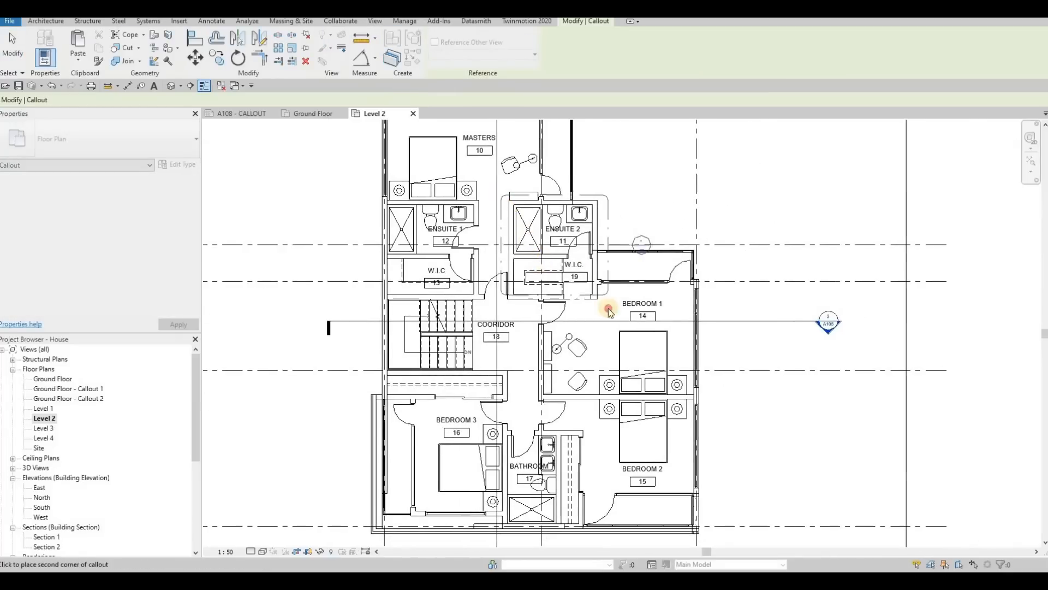
key("Escape")
key("Escape")
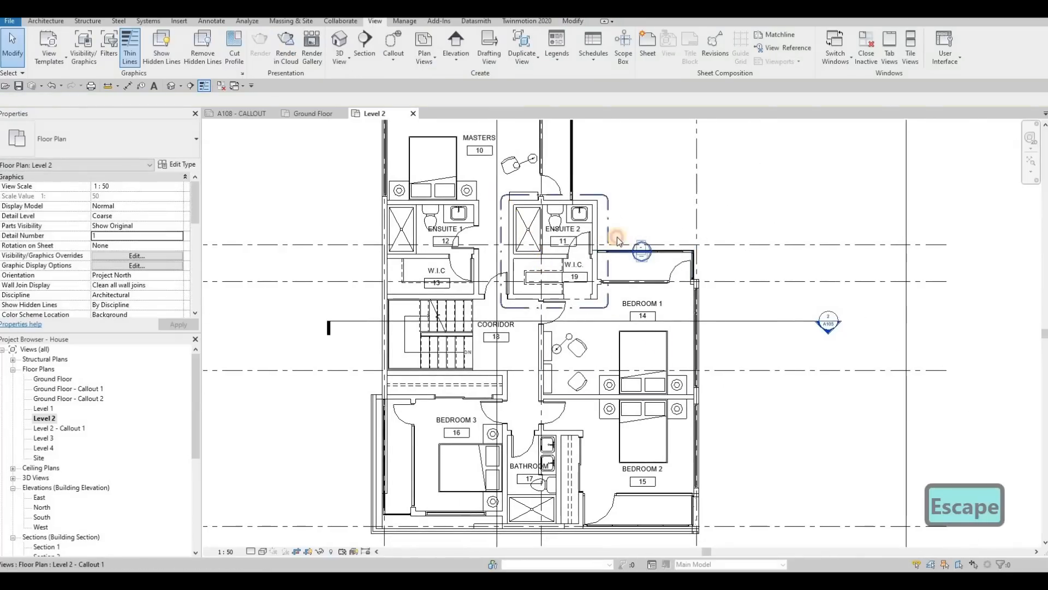
Step: Move the Ensuite 2 callout head up beside the boundary's upper-right corner, clear of the balcony wall
left_click(631, 252)
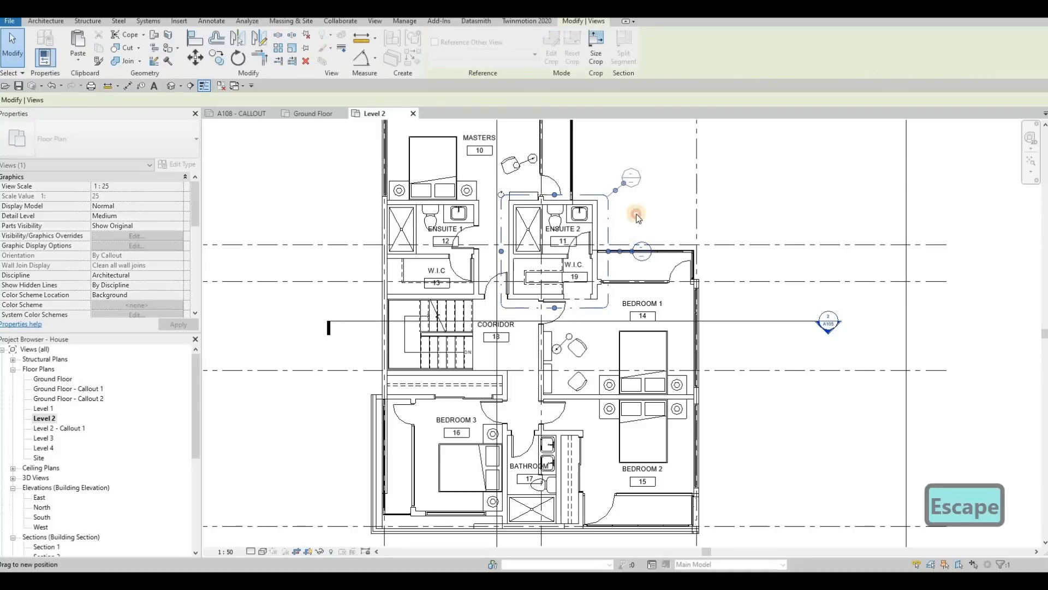
key("Escape")
middle_click_drag(602, 208, 595, 215)
scroll(595, 216, "down", 1)
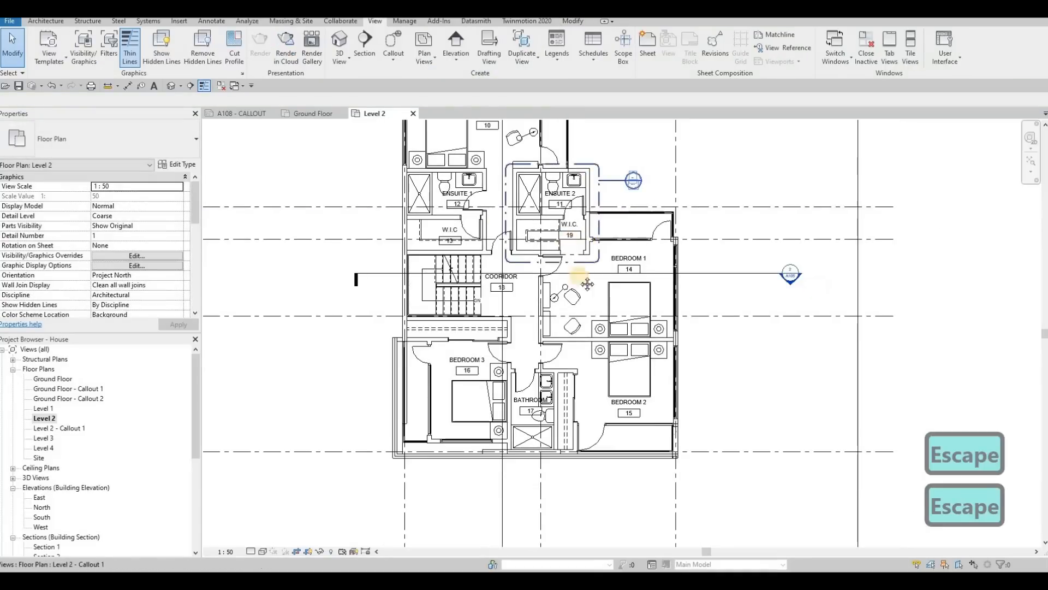
Step: Draw a rectangular callout around Bedroom 2 on the Level 2 plan and return to sheet A108 - CALLOUT
middle_click_drag(577, 293, 599, 363)
scroll(598, 362, "down", 1)
left_click(392, 45)
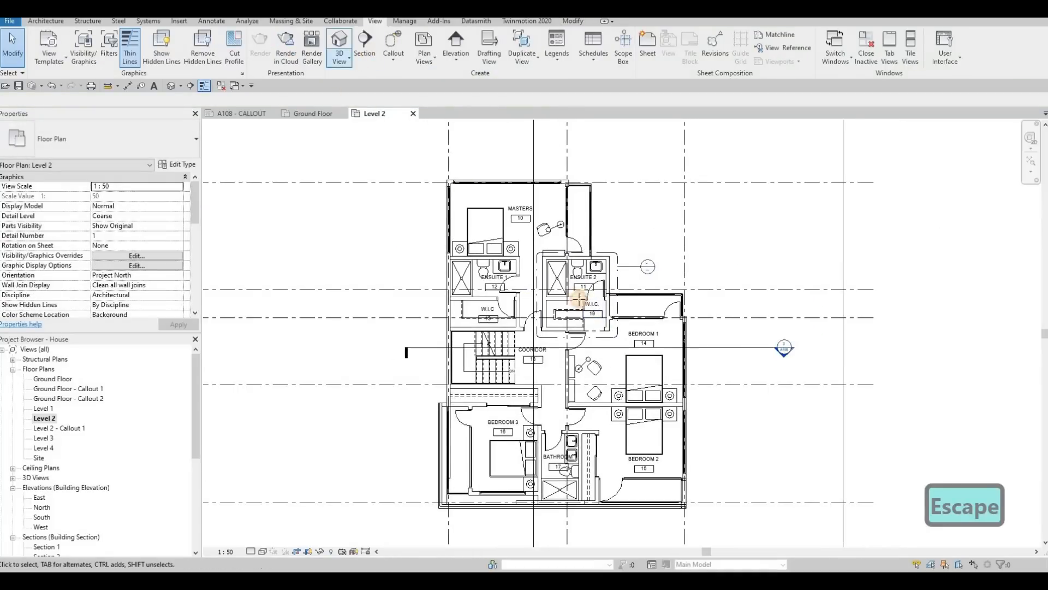
middle_click_drag(557, 397, 470, 302)
scroll(470, 301, "up", 1)
left_click(470, 303)
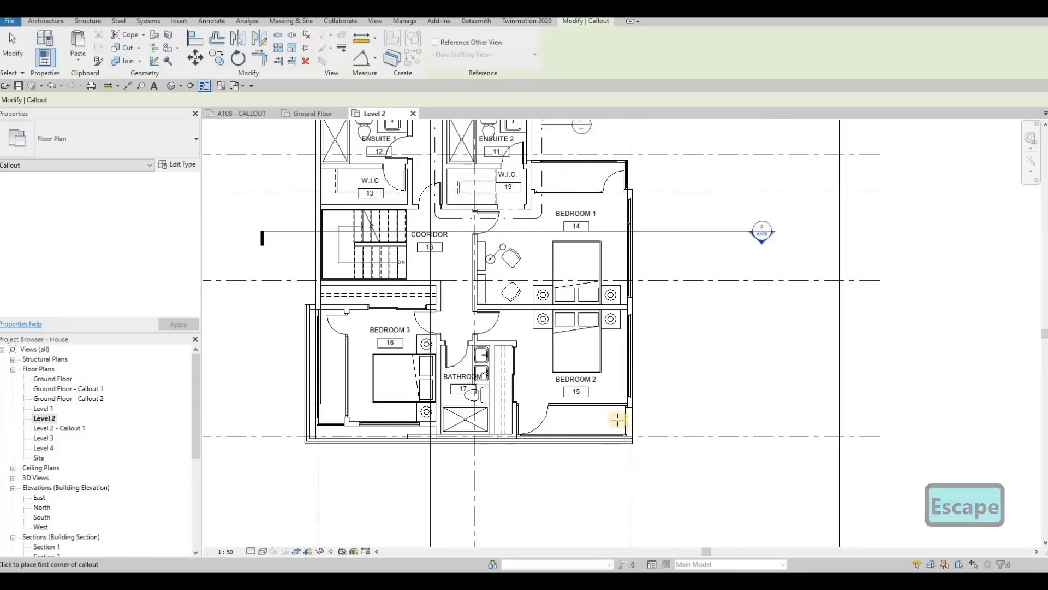
left_click(641, 450)
key("Escape")
key("Escape")
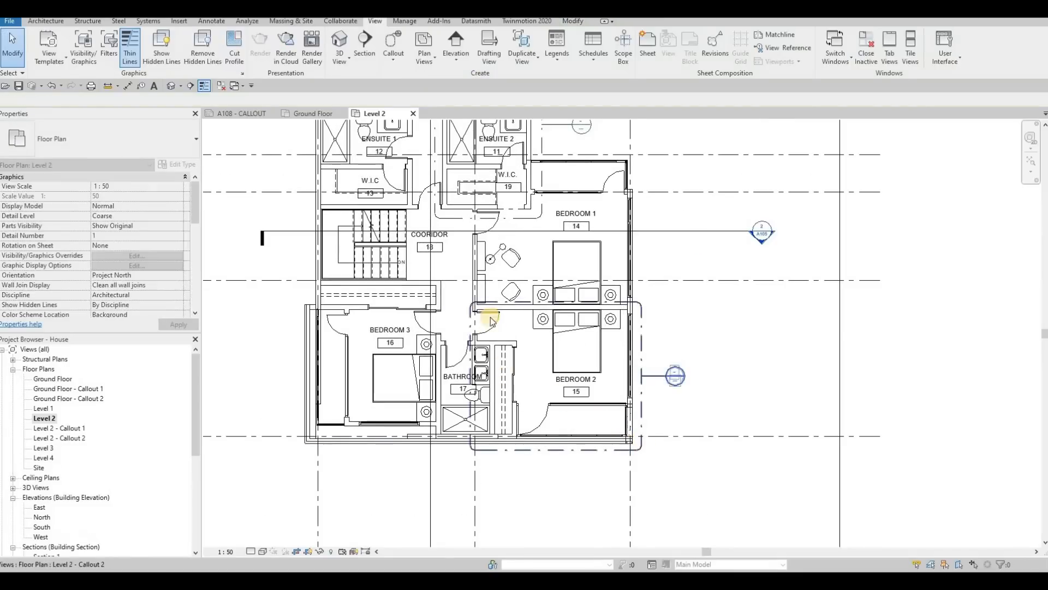
middle_click_drag(445, 264, 437, 262)
scroll(306, 262, "down", 1)
key("Escape")
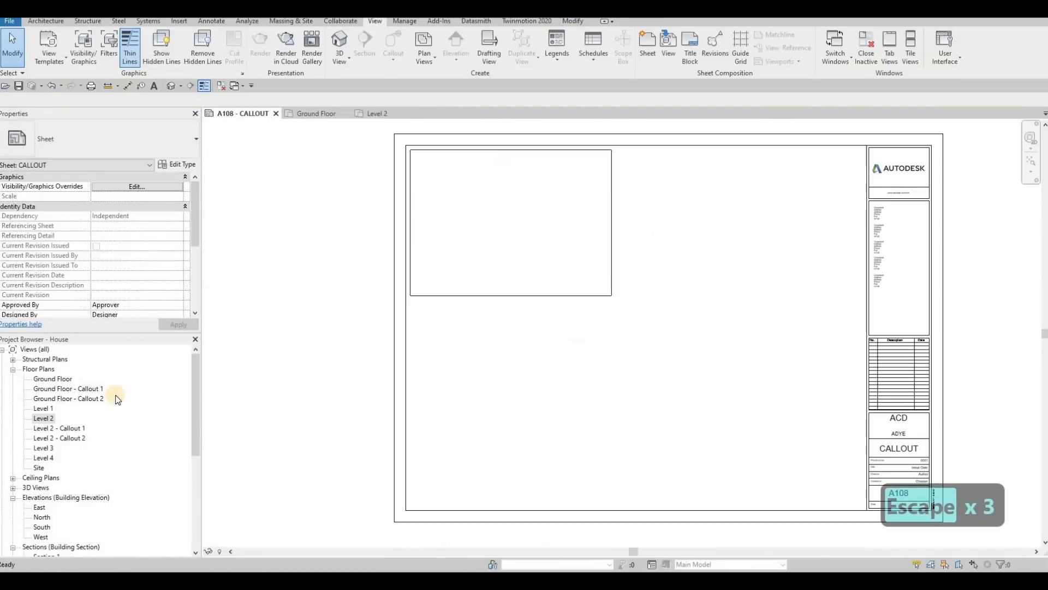
Step: Open the Ground Floor - Callout 1 view and rename it KITCHEN - Callout 1
left_click(69, 390)
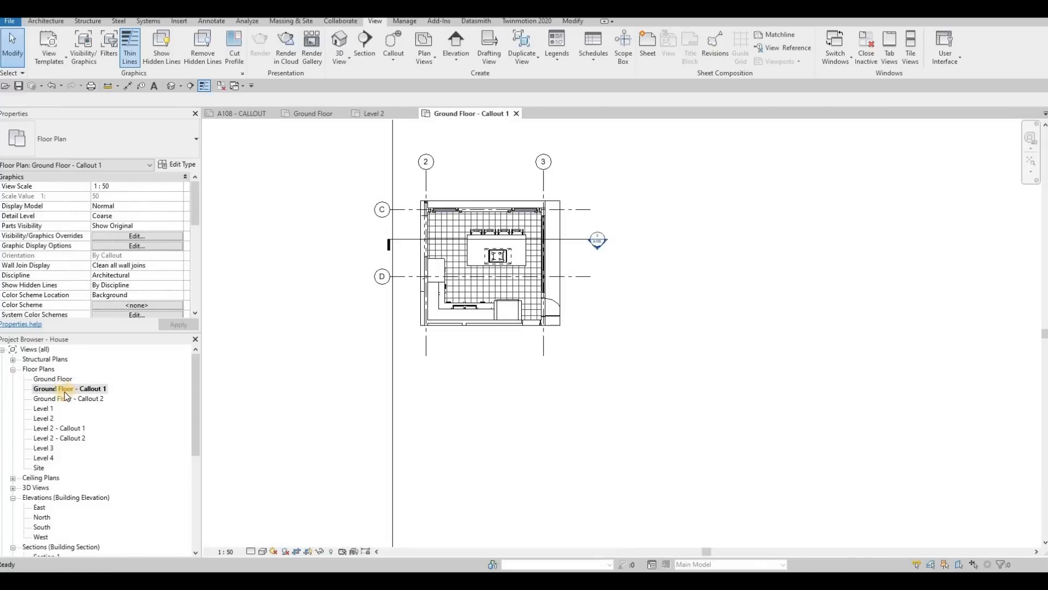
left_click(65, 393)
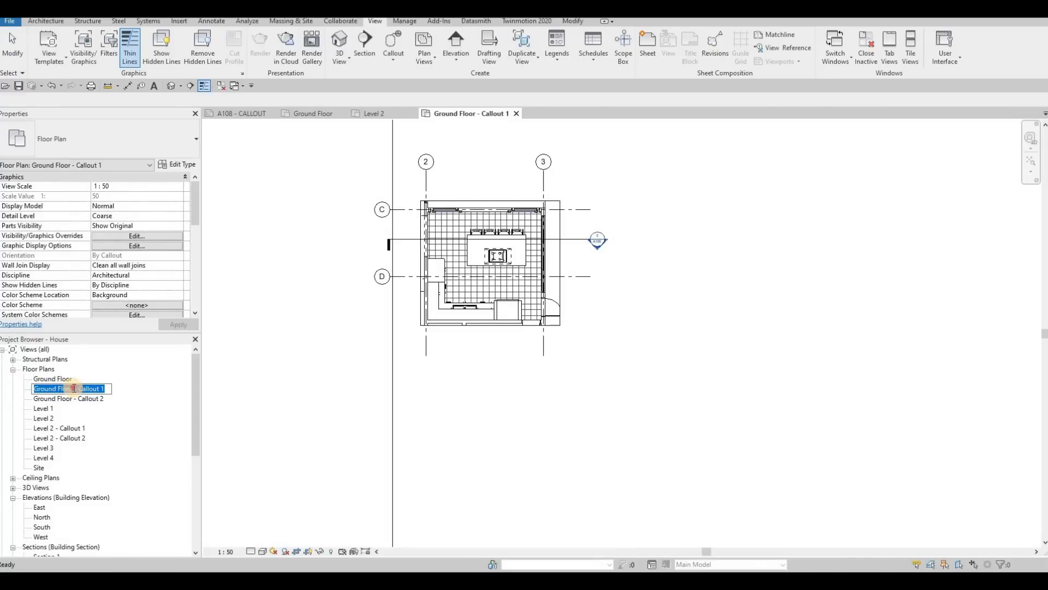
type("K")
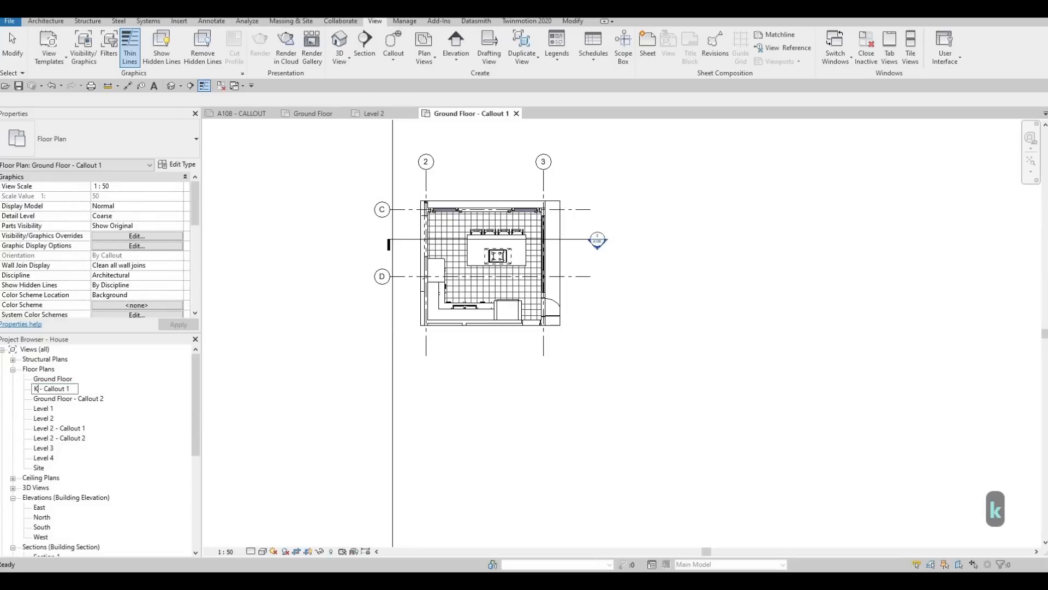
type("ITCHEN")
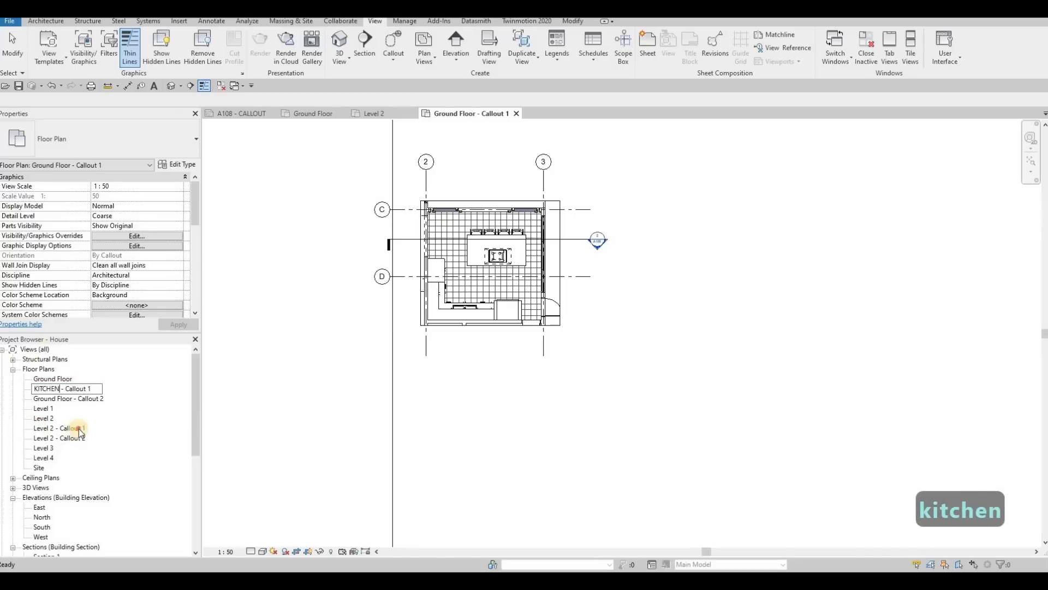
key("Return")
Step: Rename Ground Floor - Callout 2 as STAIRS - Callout 2 and Level 2 - Callout 1 as ENSUITE - Callout 1
left_click(60, 389)
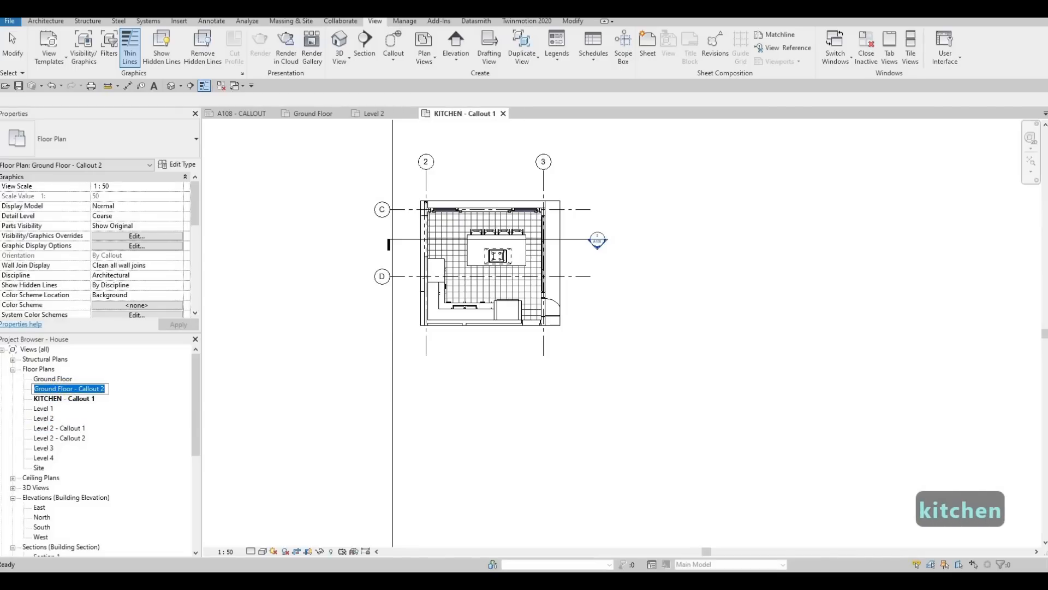
type("STAIRS")
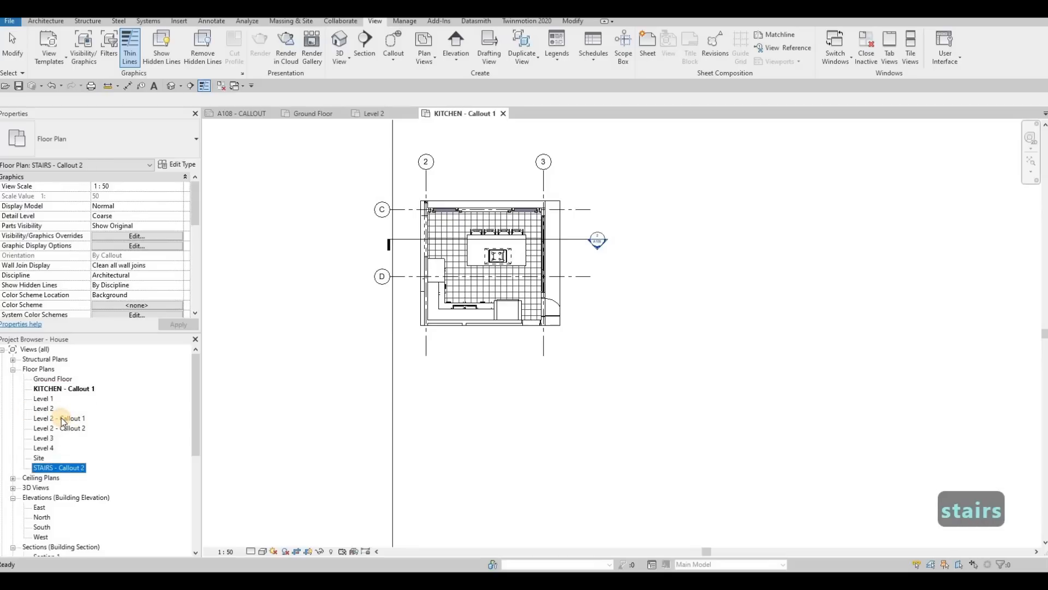
left_click(54, 419)
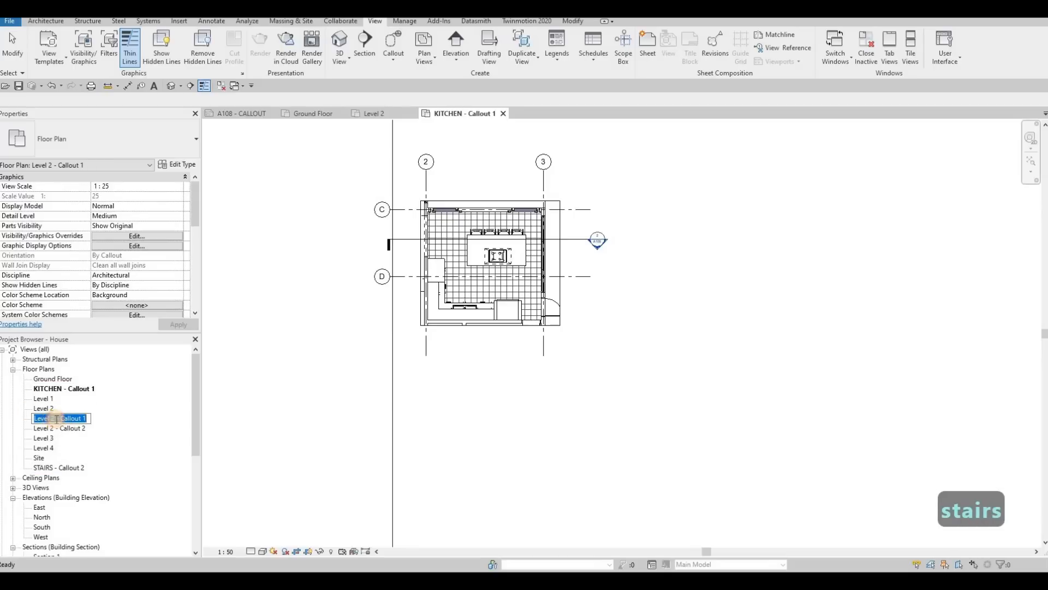
left_click_drag(6, 422, 3, 420)
type("E")
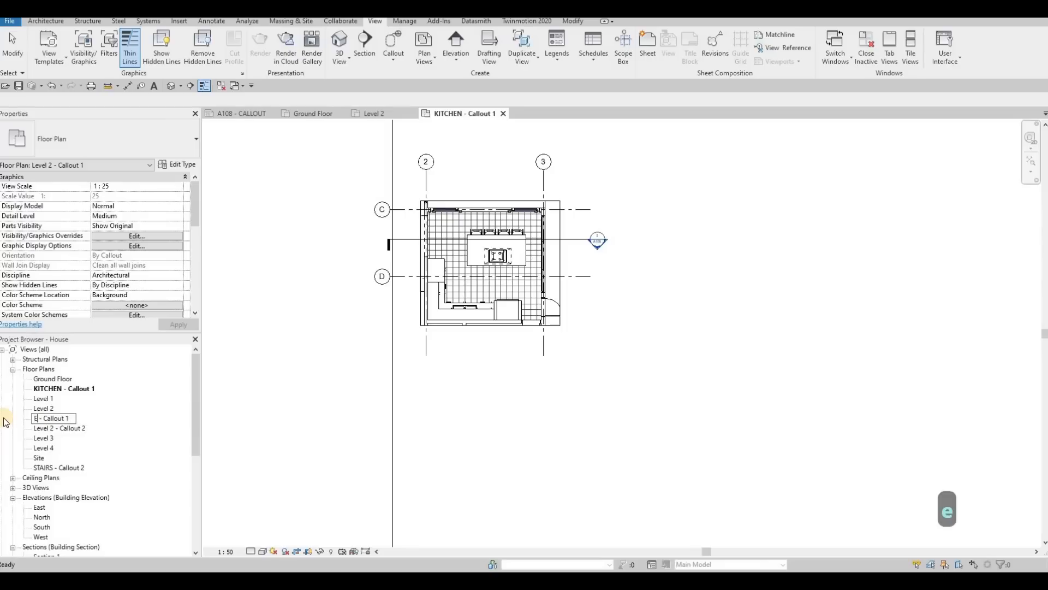
type("NSUITE")
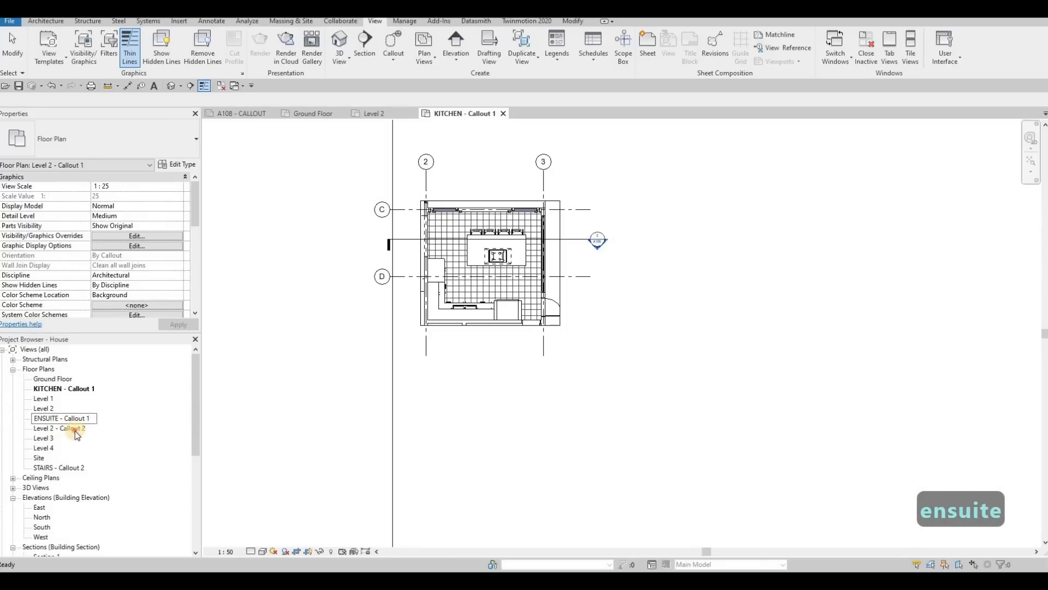
key("Return")
Step: Rename the Level 2 - Callout 2 view as BEDROOM - Callout
left_click(44, 429)
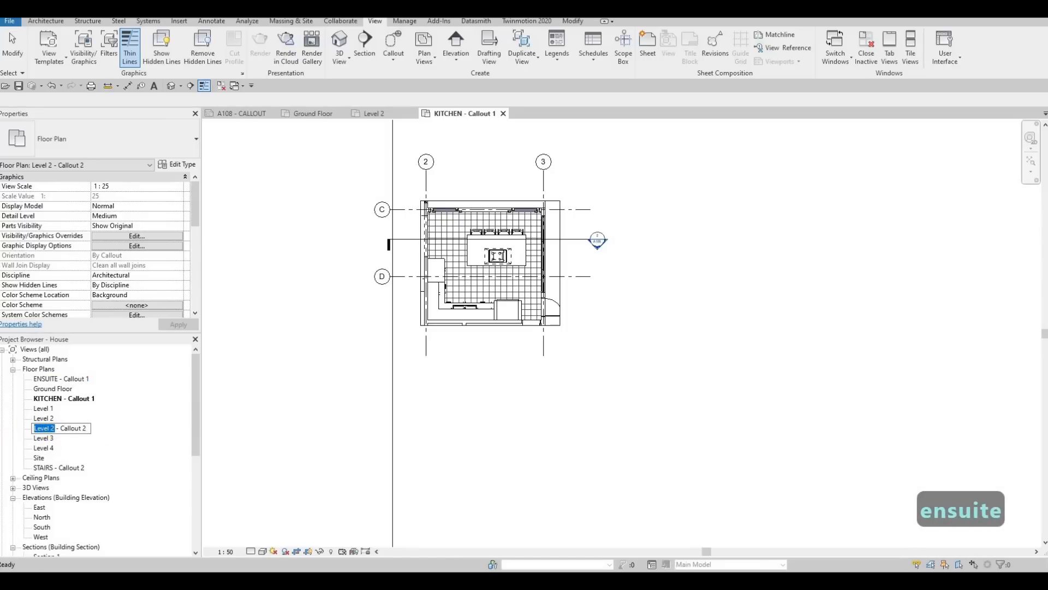
type("BEDROOM")
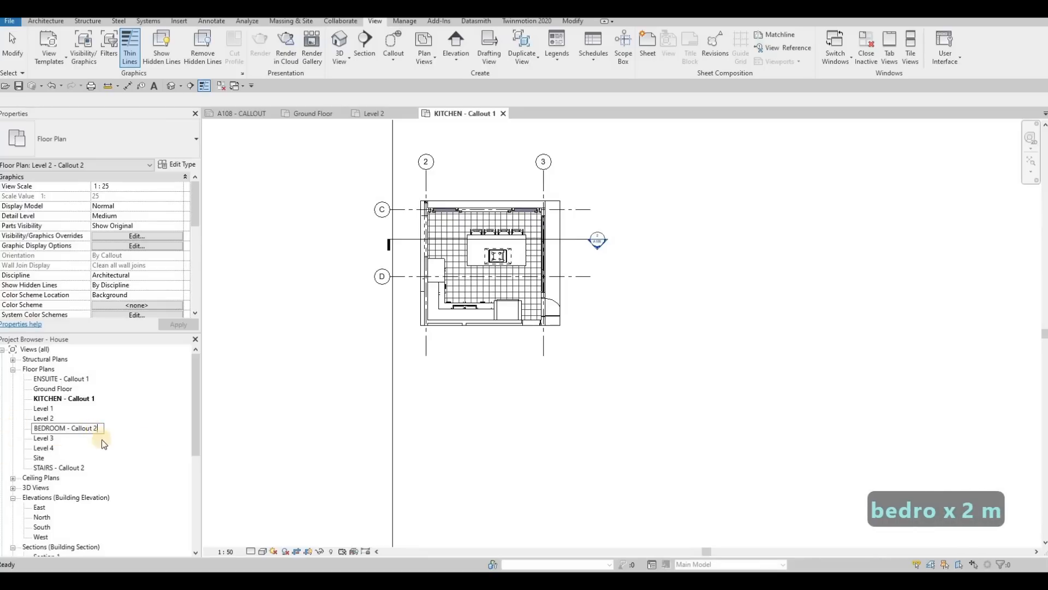
key("BackSpace")
key("BackSpace")
left_click(78, 470)
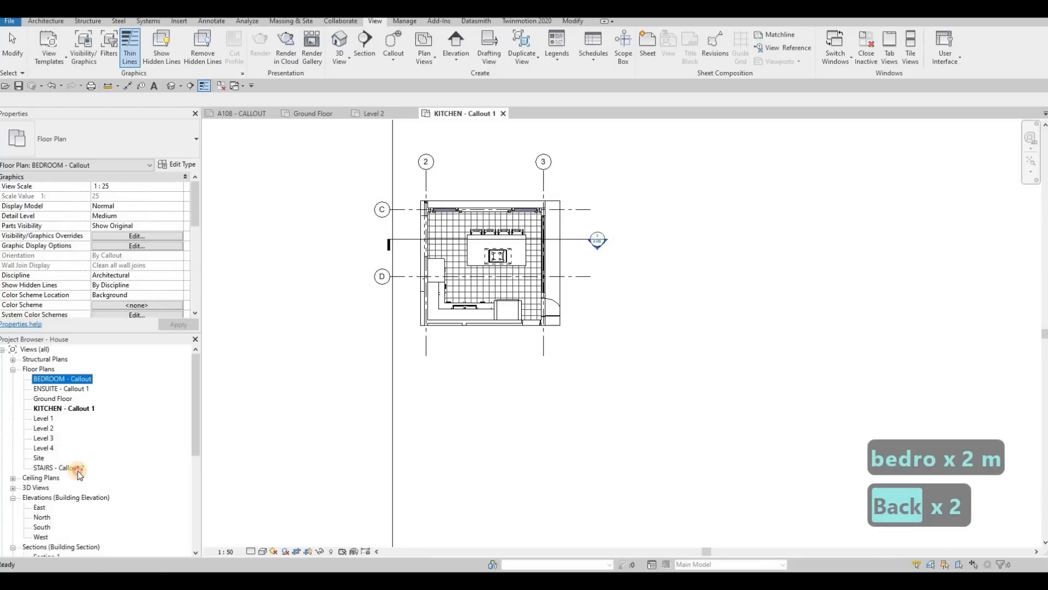
Step: Rename the stairs, kitchen and ensuite views without their trailing numbers, as STAIRS - Callout, KITCHEN - Callout and ENSUITE - Callout
left_click(78, 471)
left_click(83, 469)
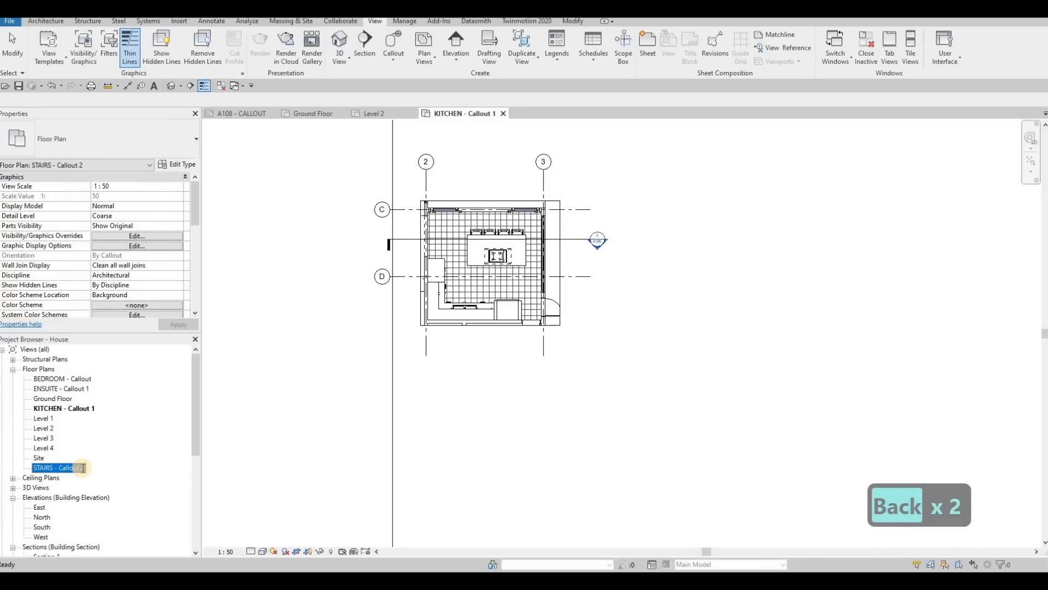
key("BackSpace")
left_click(91, 408)
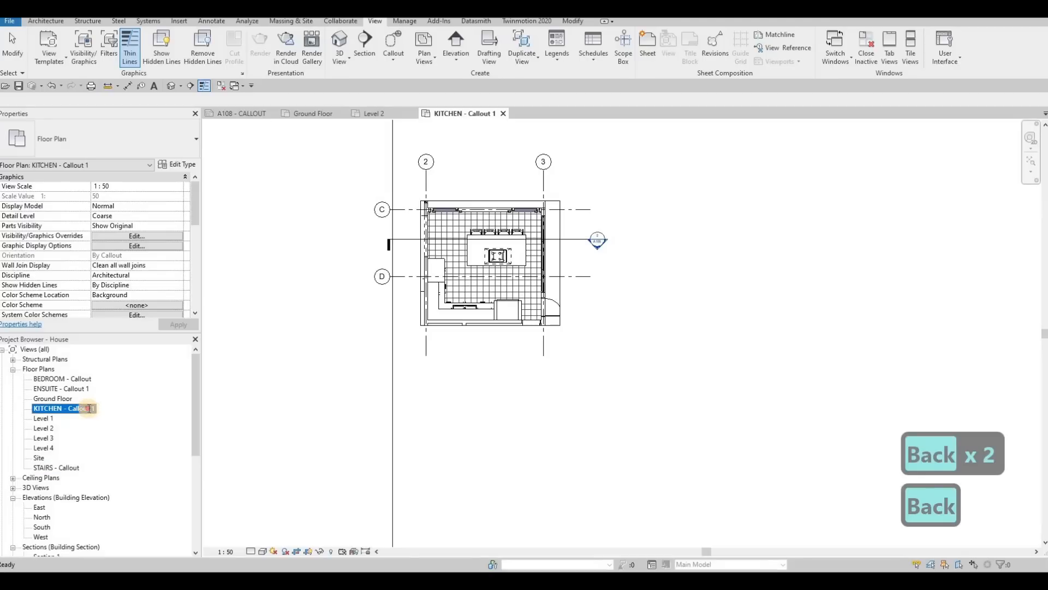
key("BackSpace")
left_click(84, 388)
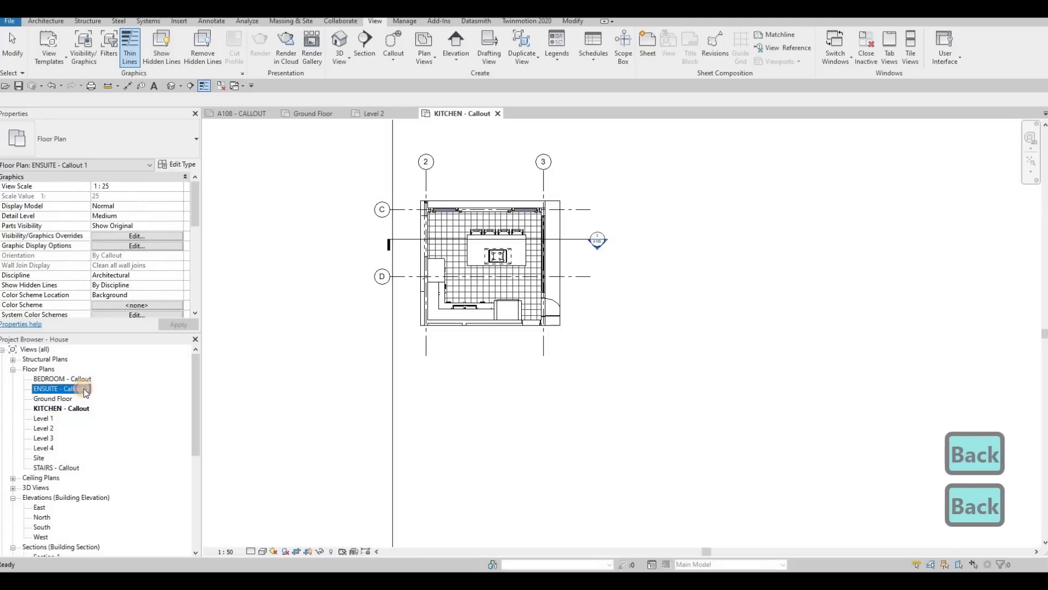
left_click(95, 388)
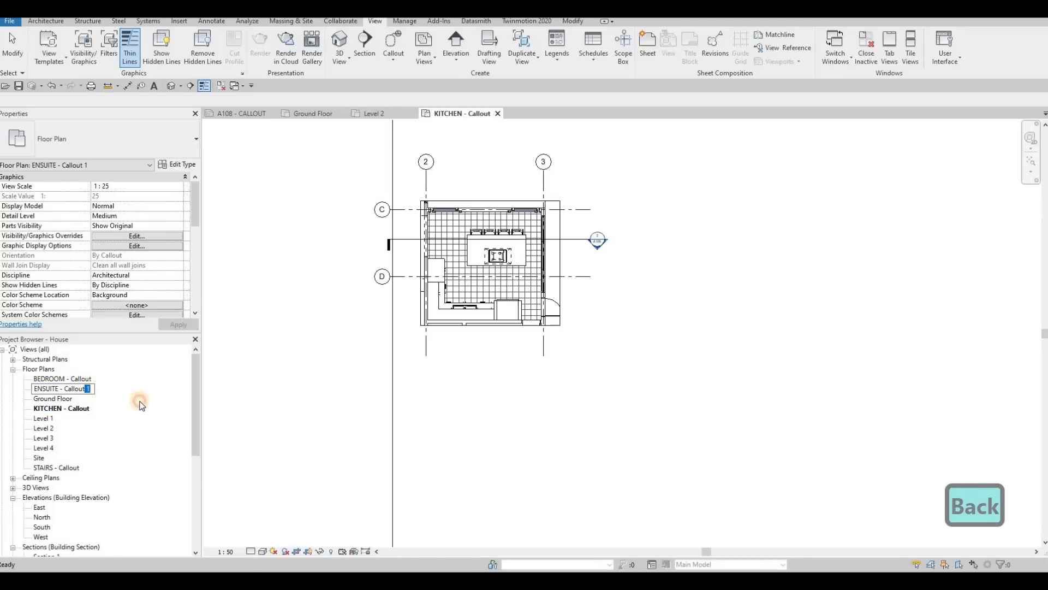
key("BackSpace")
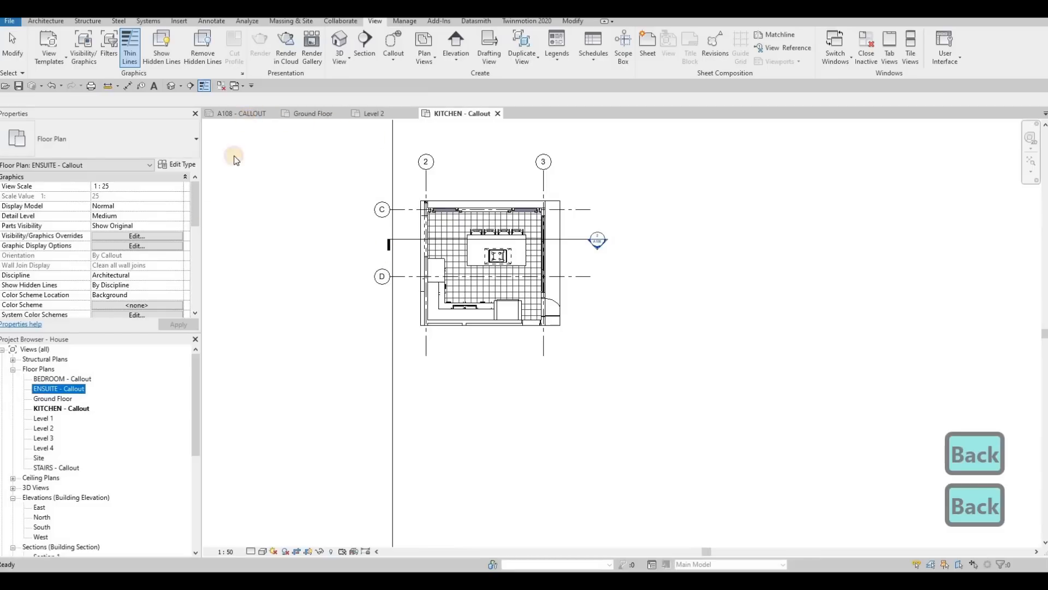
Step: Return to sheet A108 - CALLOUT and place the BEDROOM - Callout view inside the existing rectangular frame
left_click(241, 113)
left_click_drag(69, 381, 507, 218)
left_click(474, 296)
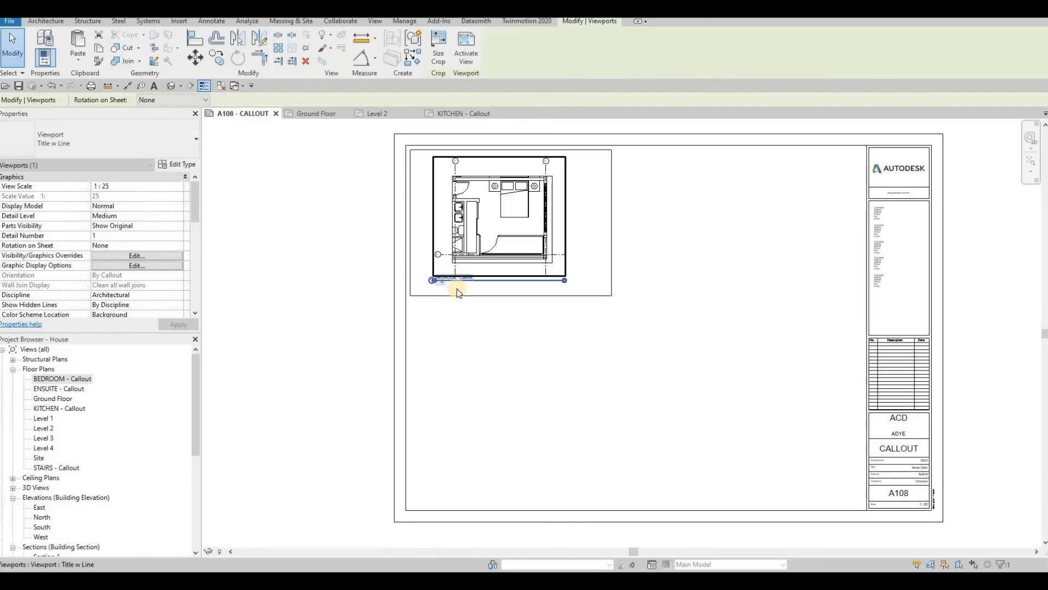
scroll(414, 309, "up", 5)
scroll(524, 251, "down", 4)
key("Escape")
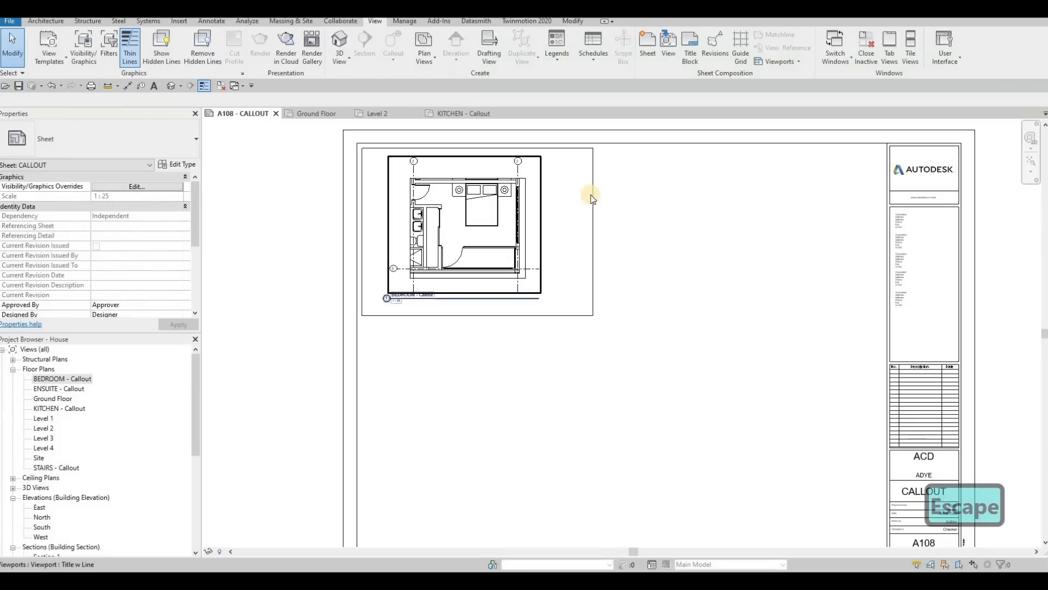
Step: Copy the four-line rectangular frame around the bedroom callout to its right on the sheet
key("Tab")
left_click(586, 193)
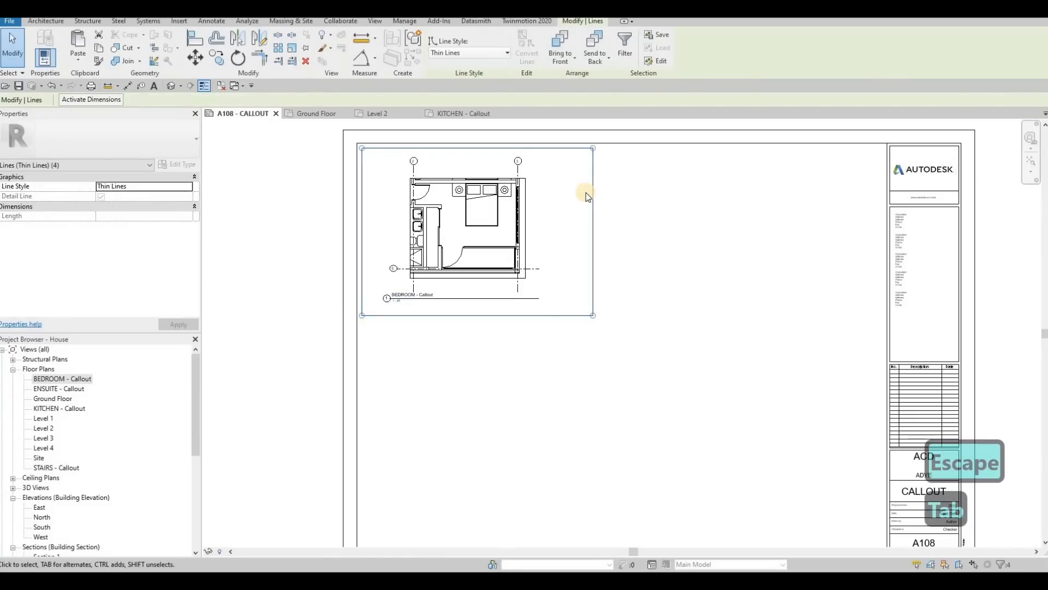
key("c")
key("o")
left_click(356, 149)
scroll(356, 149, "up", 2)
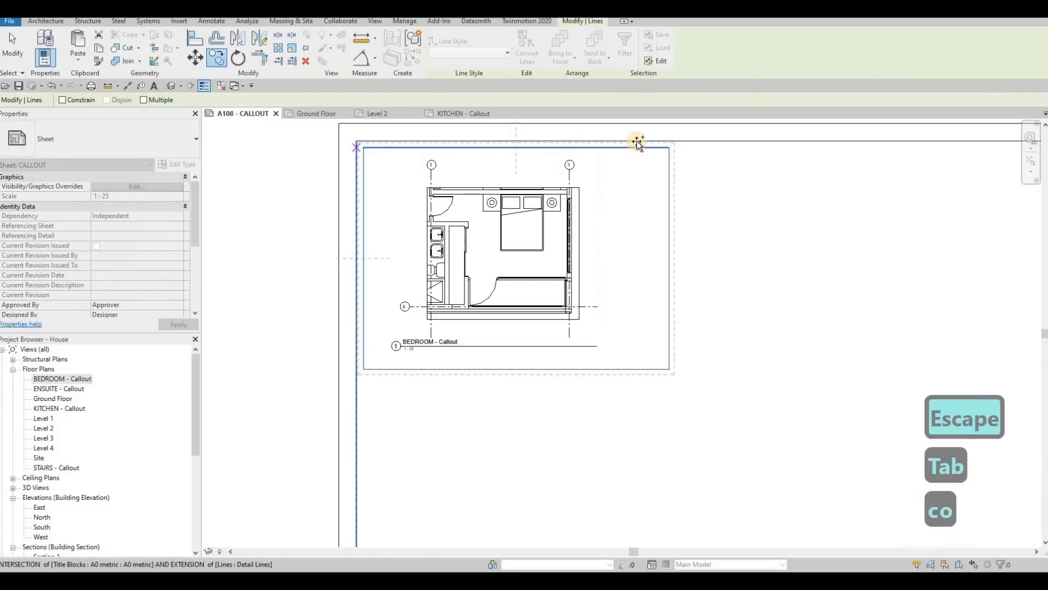
left_click(598, 165)
scroll(599, 164, "down", 2)
key("Escape")
key("Escape")
Step: Copy both upper rectangular frames straight down to form a second row on the sheet
key("Tab")
left_click(606, 164)
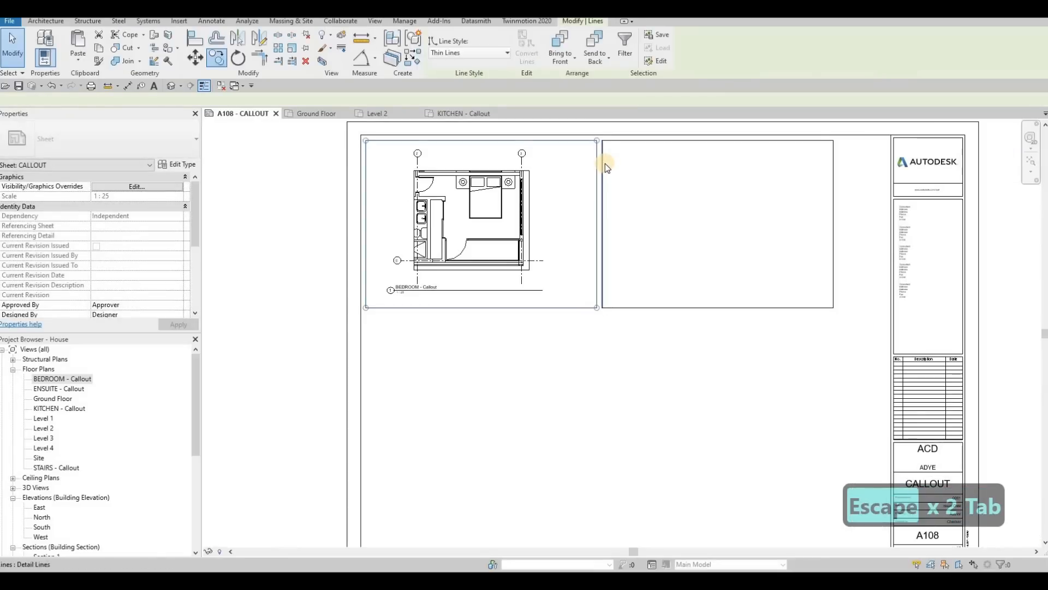
key("Tab")
key("Tab")
left_click(409, 149)
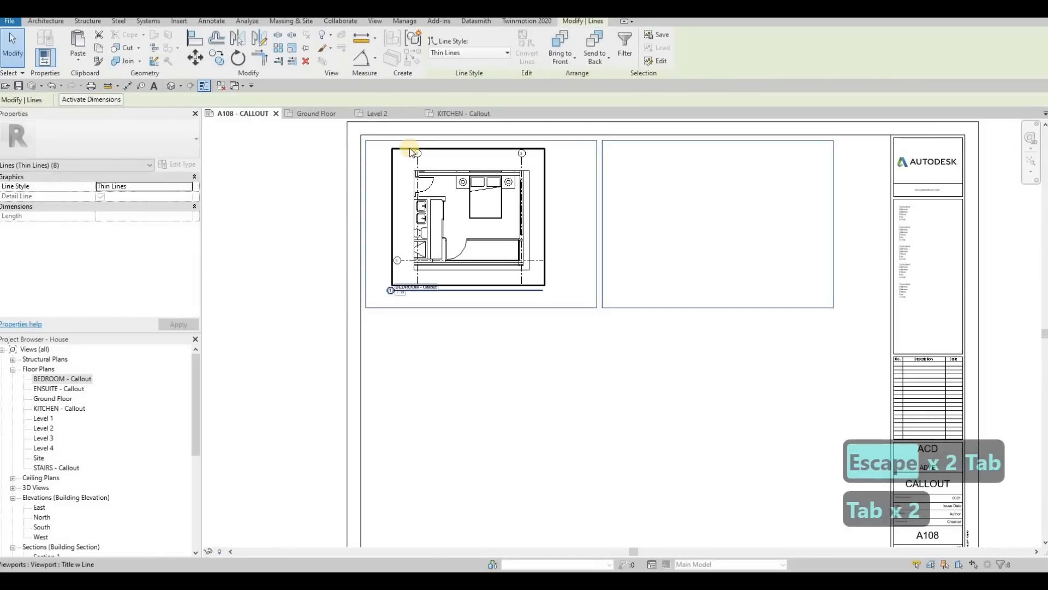
key("c")
key("o")
left_click(367, 139)
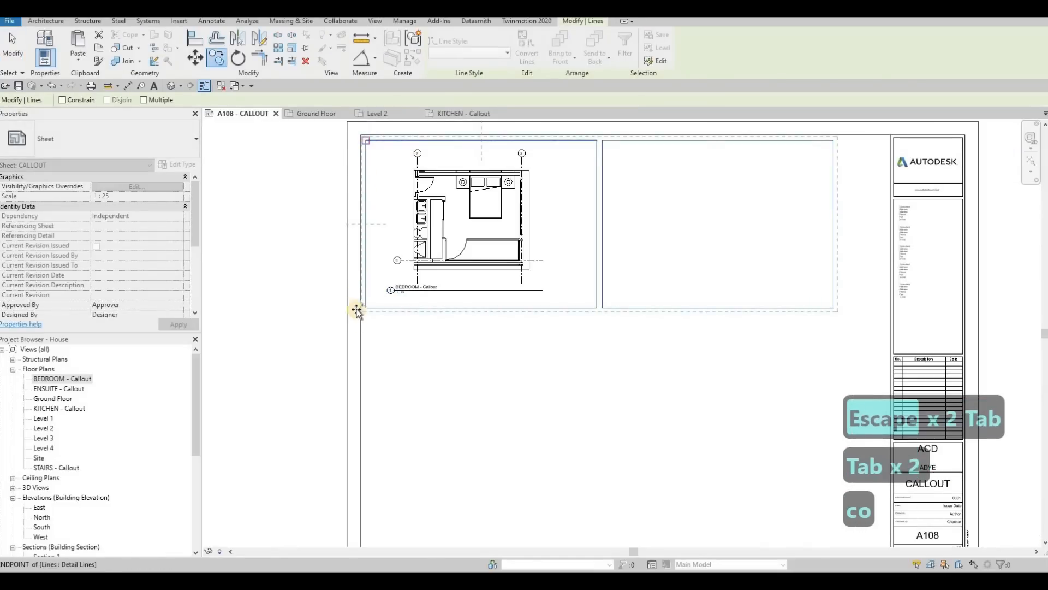
left_click(430, 299)
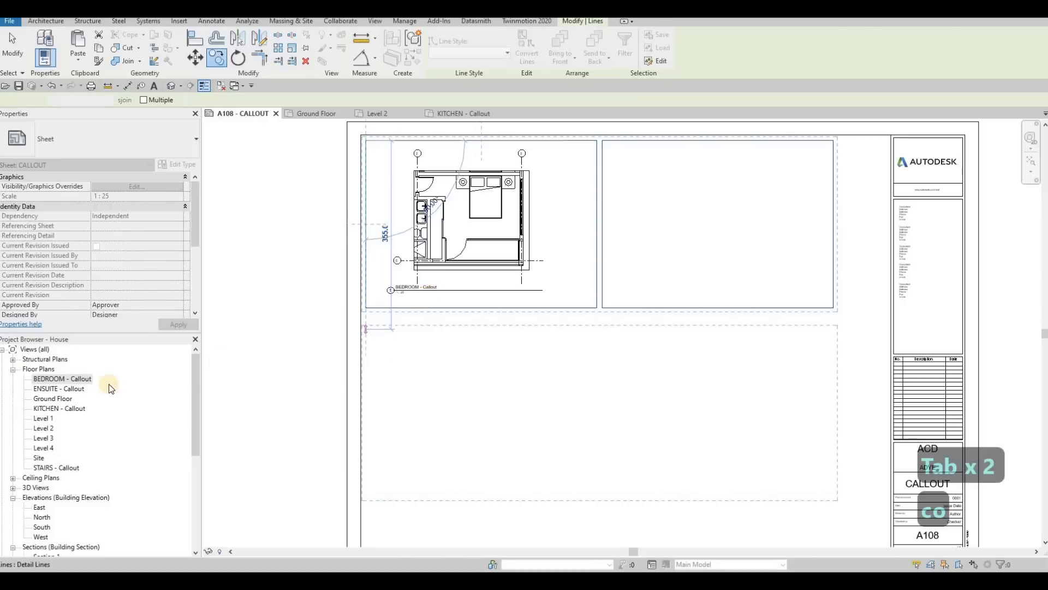
key("Escape")
key("Escape")
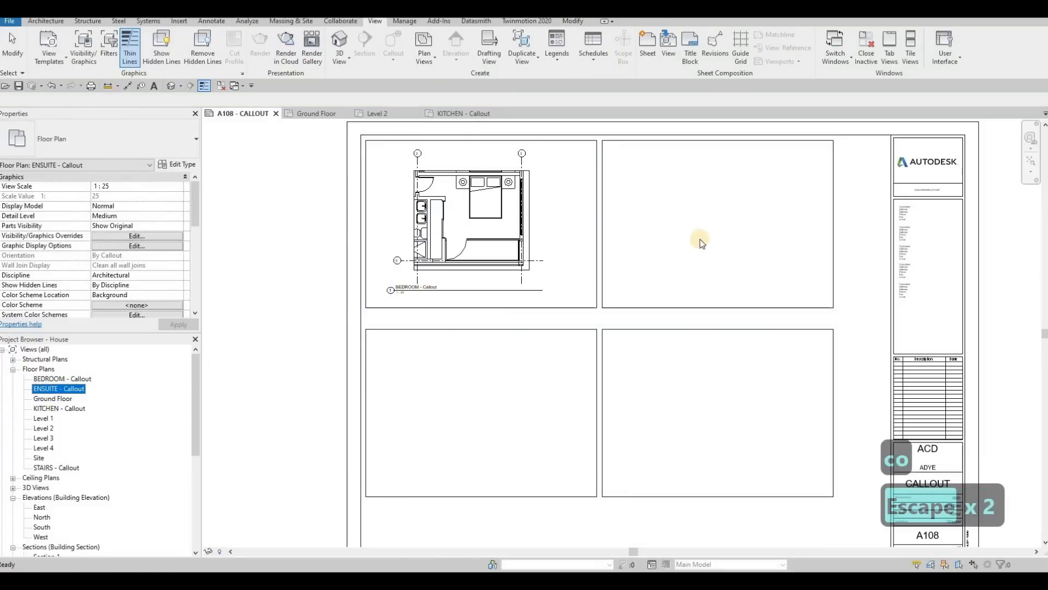
Step: Place the ENSUITE - Callout view over the upper-right frame of the sheet
left_click(672, 257)
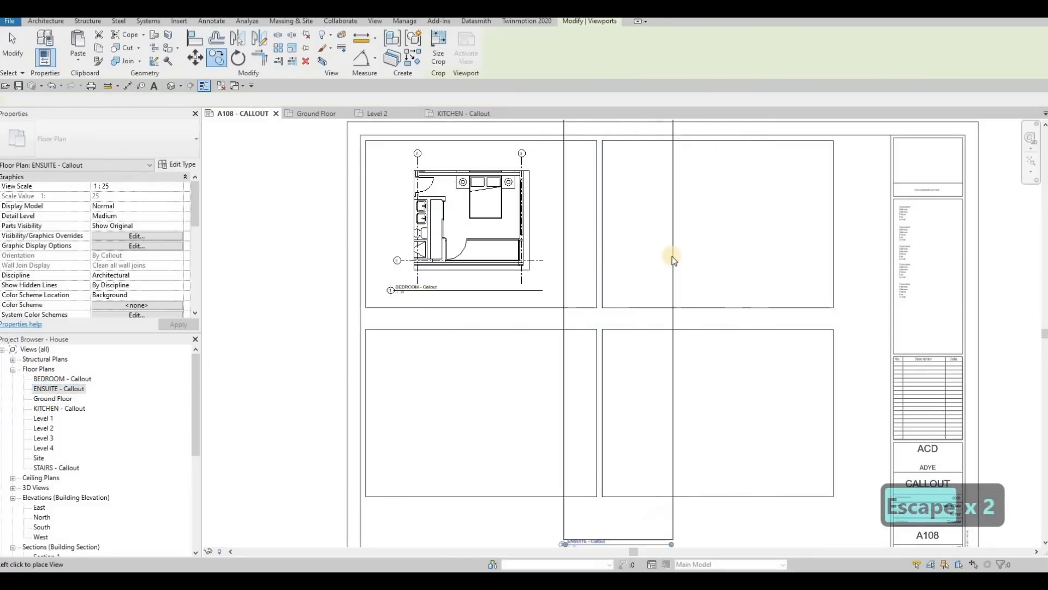
left_click(679, 261)
scroll(639, 324, "down", 2)
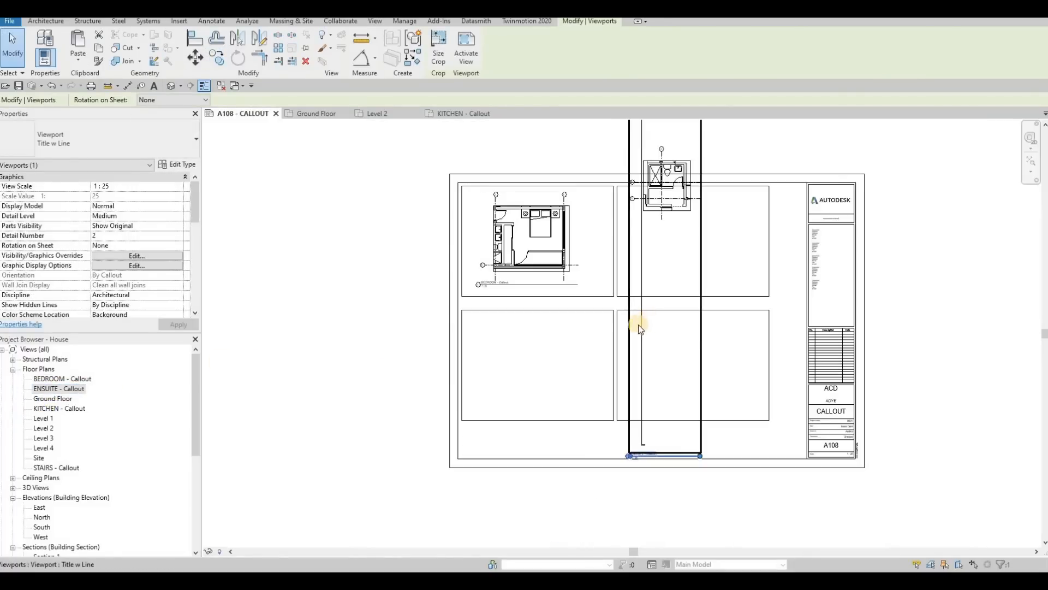
key("Escape")
Step: Activate the ensuite viewport, hide its long vertical section line in the view, and deactivate it
scroll(647, 323, "down", 1)
double_click(642, 285)
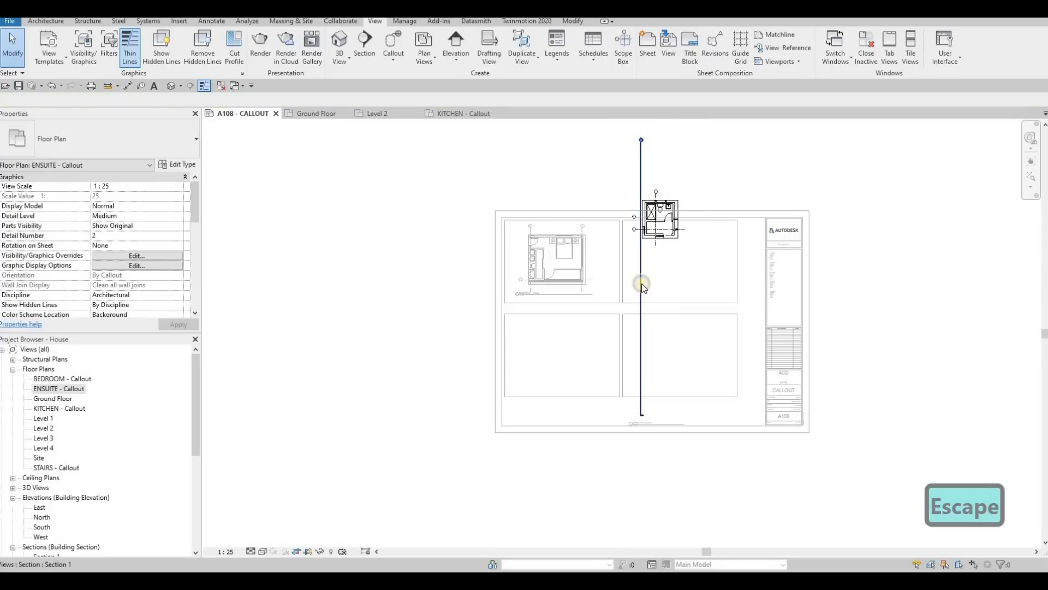
left_click(642, 284)
right_click(642, 306)
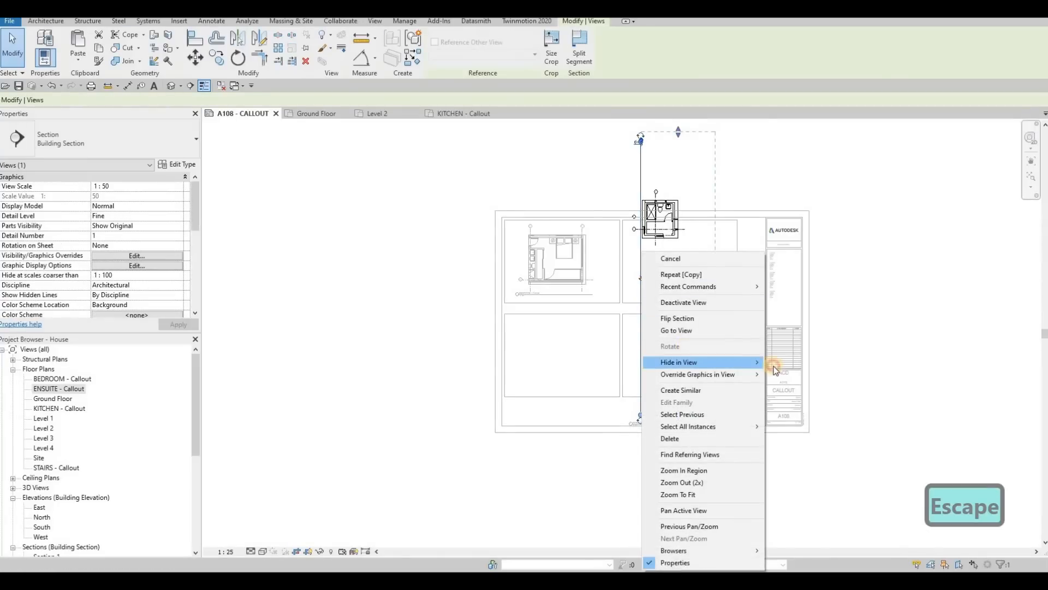
mouse_move(688, 362)
key("Escape")
key("Escape")
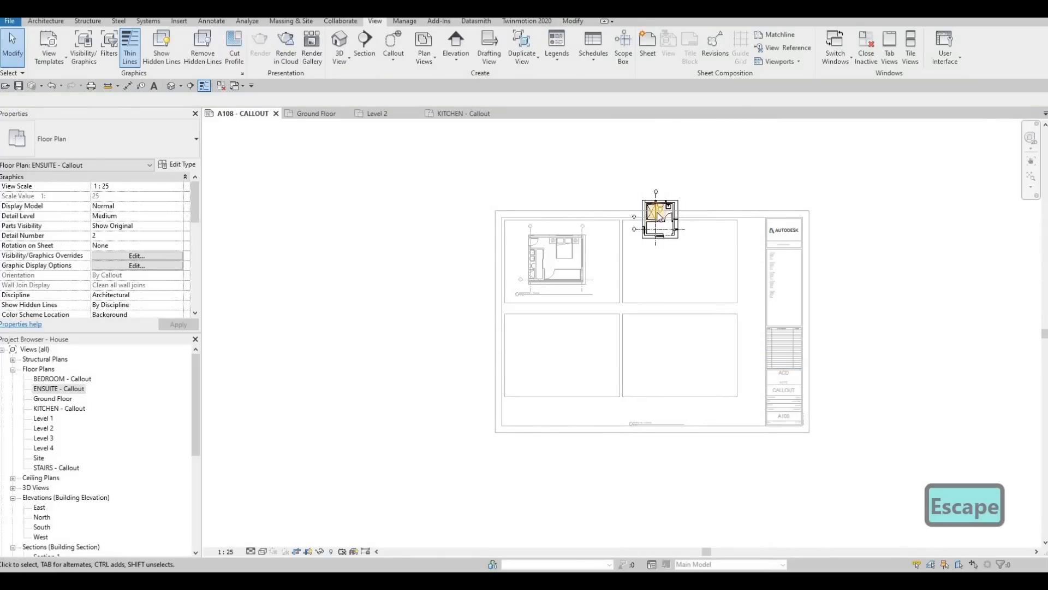
double_click(710, 174)
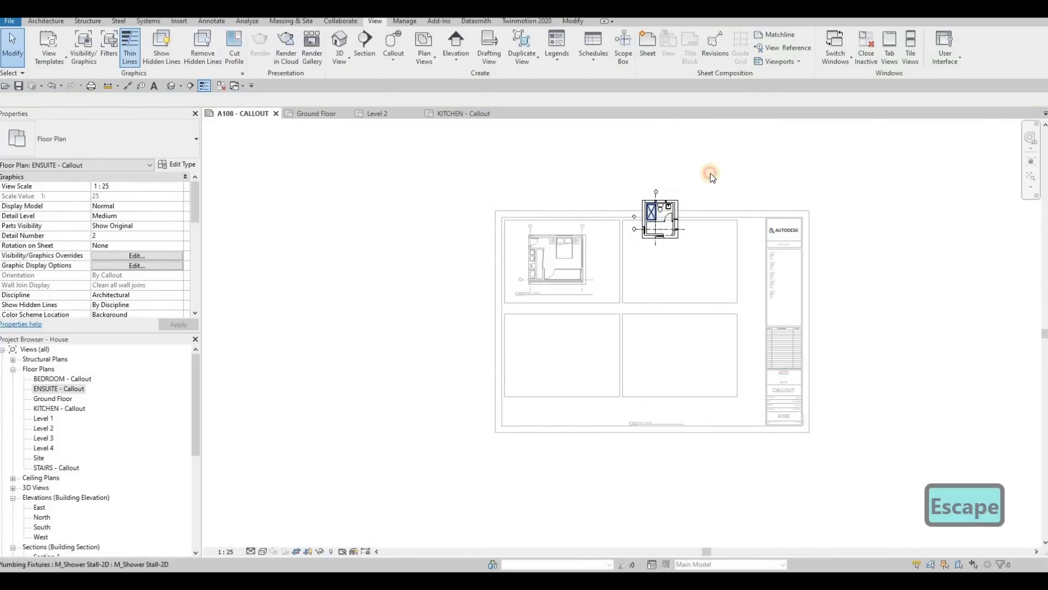
Step: Move the ensuite viewport down into the middle of the upper-right frame
left_click(668, 205)
scroll(687, 246, "up", 1)
left_click_drag(669, 331, 667, 333)
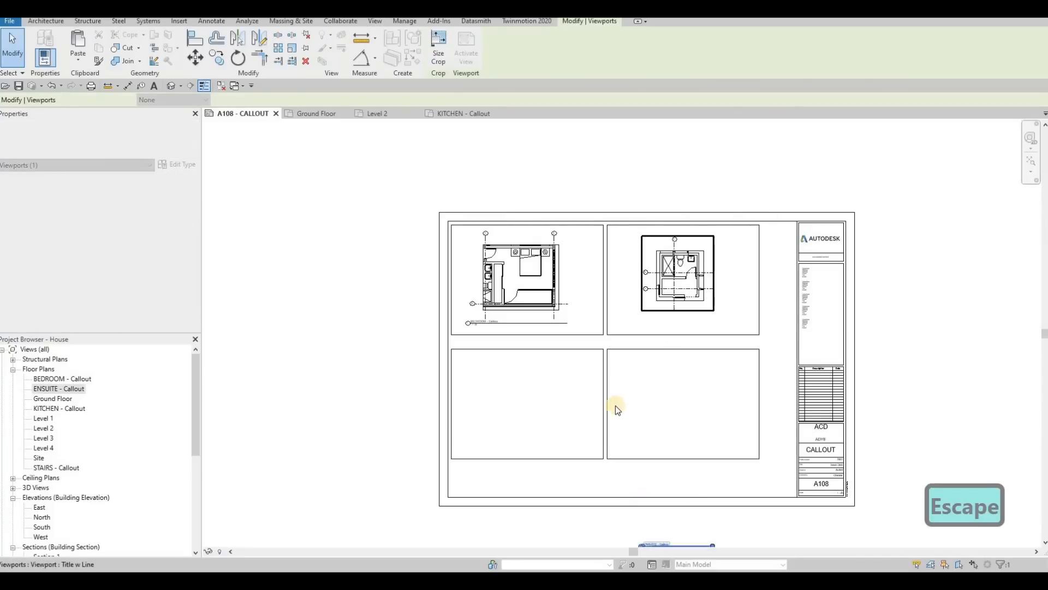
Step: Move the ensuite view title just below the upper-right frame and shorten its title line
middle_click_drag(651, 542, 625, 443)
key("Escape")
left_click_drag(637, 445, 604, 239)
key("Escape")
left_click(657, 242)
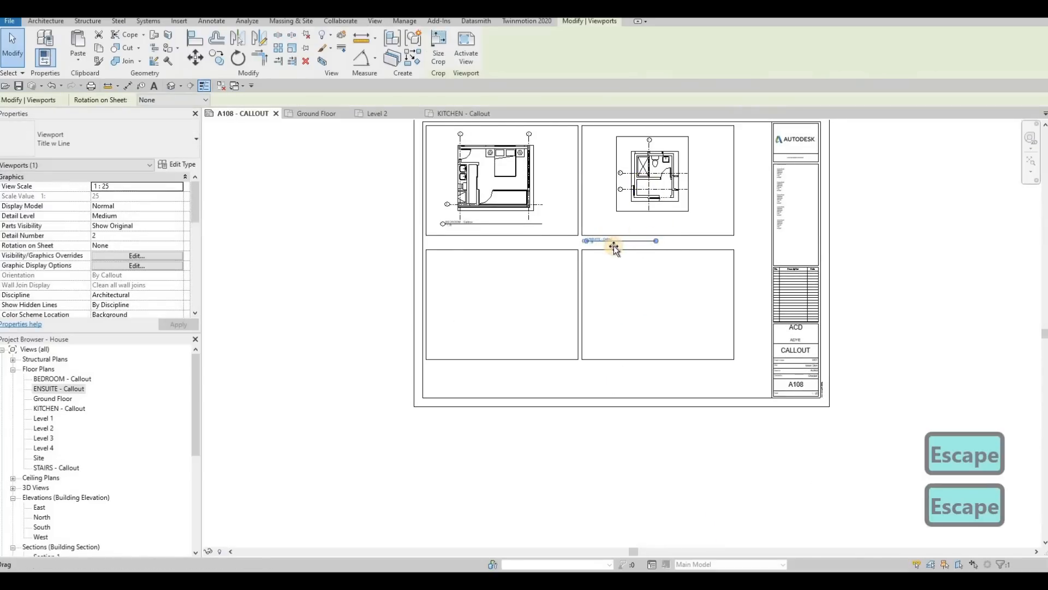
key("Escape")
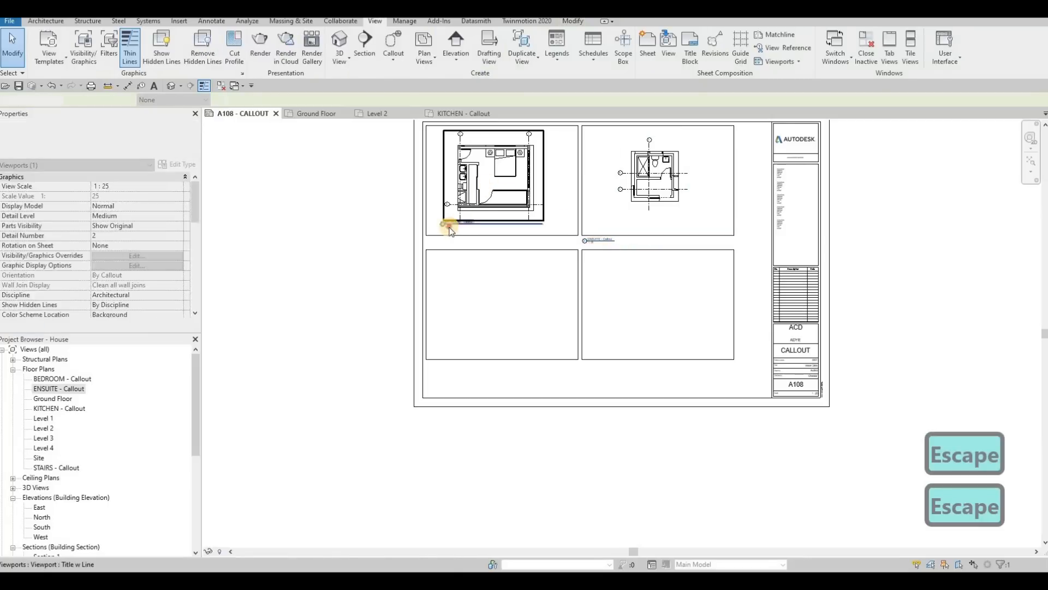
Step: Move the bedroom view title just below its frame, level with the ensuite title, and shorten its title line
left_click(460, 223)
scroll(442, 248, "up", 3)
left_click_drag(439, 252, 437, 253)
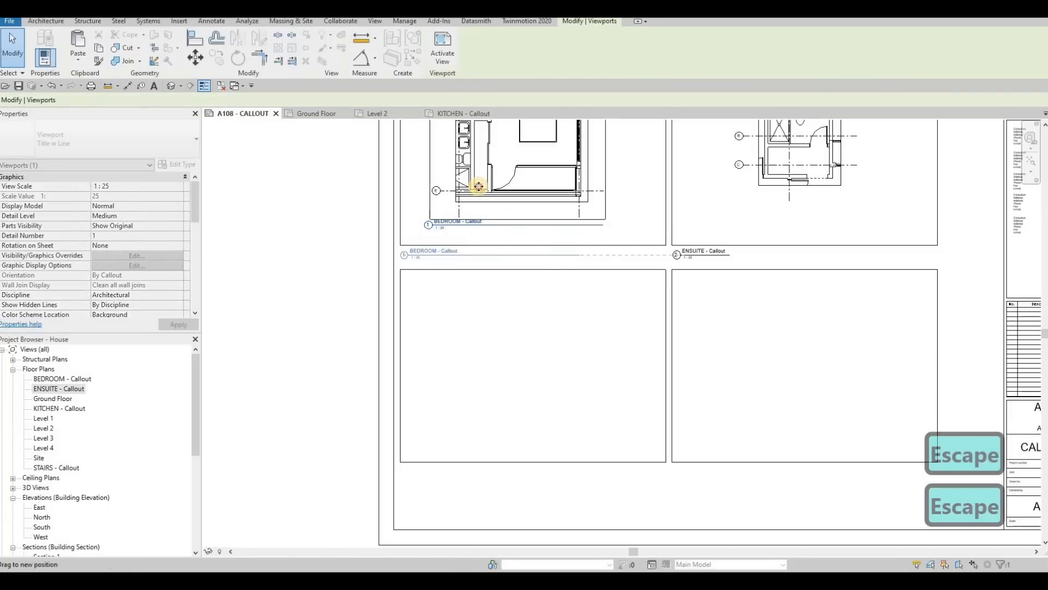
key("Escape")
left_click(566, 255)
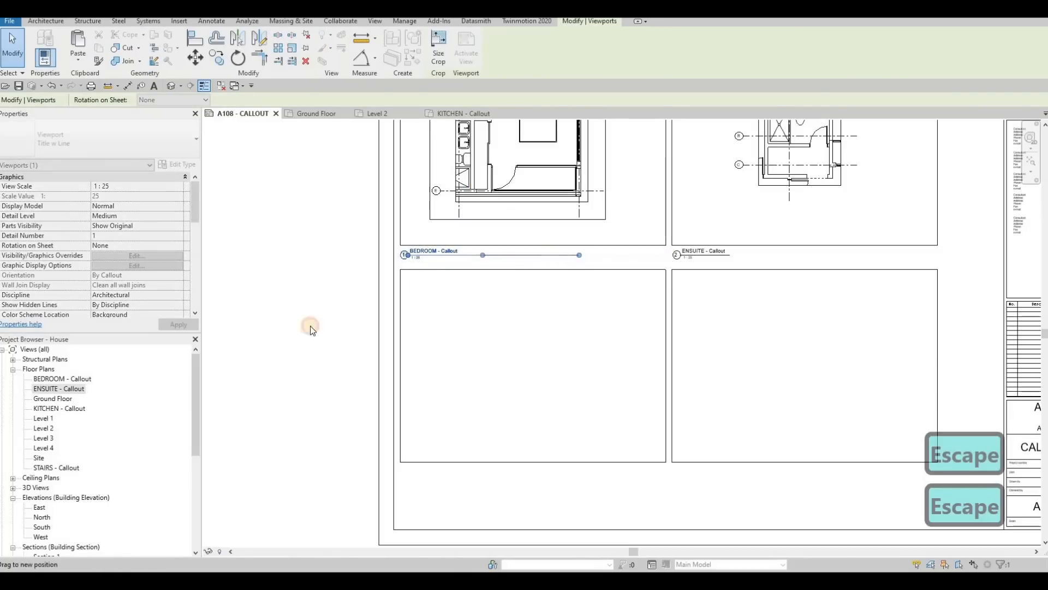
key("Escape")
Step: Place the KITCHEN - Callout view in the lower-left frame of the sheet
left_click_drag(60, 413, 521, 323)
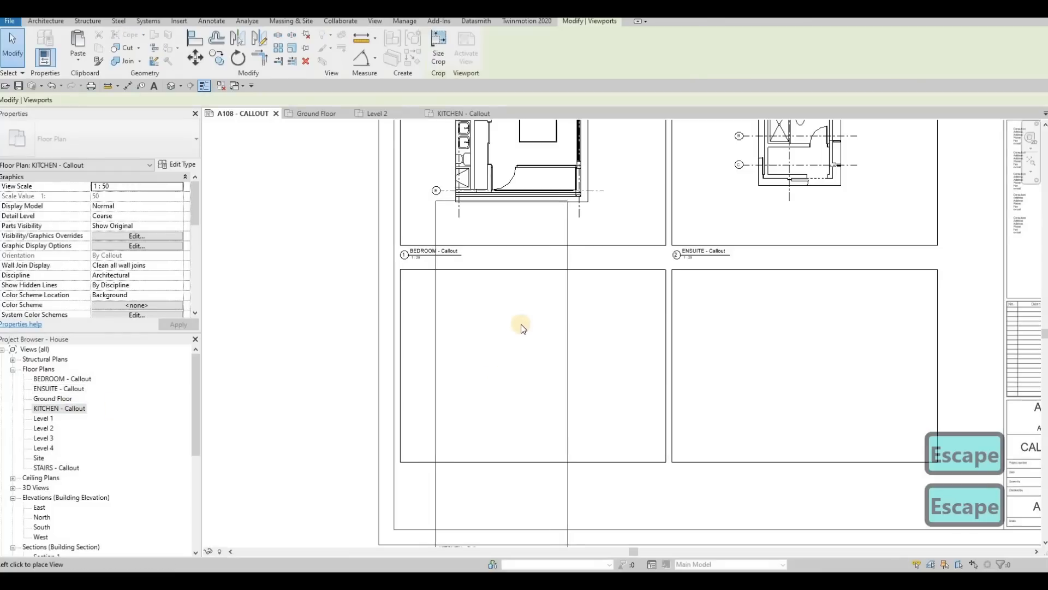
scroll(516, 347, "down", 1)
left_click(513, 357)
Step: Activate the kitchen viewport, hide its vertical and horizontal section lines in the view, and deactivate it
double_click(486, 339)
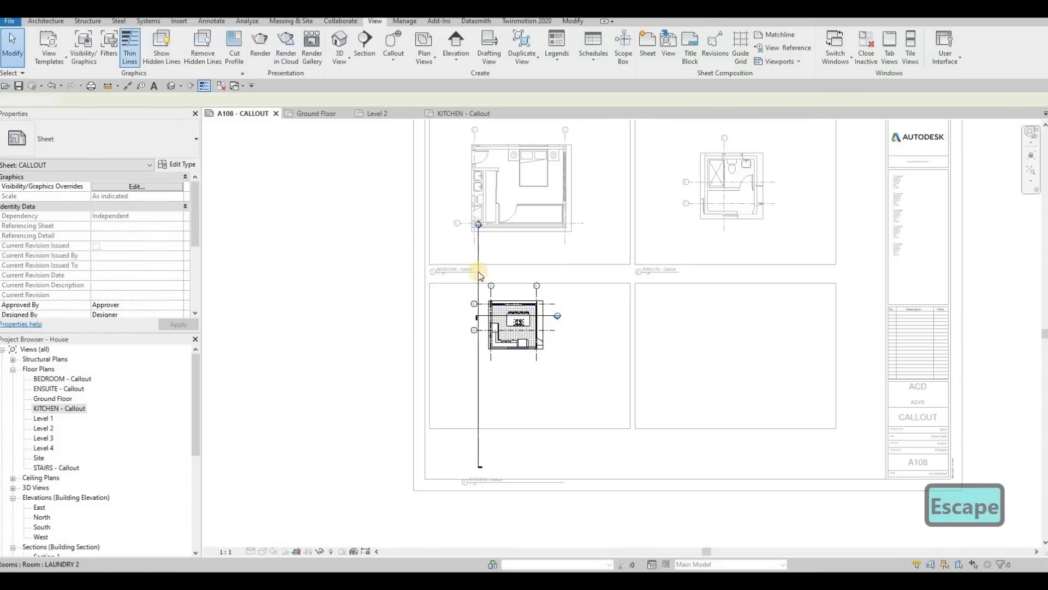
left_click(478, 272)
left_click(545, 316, "ctrl")
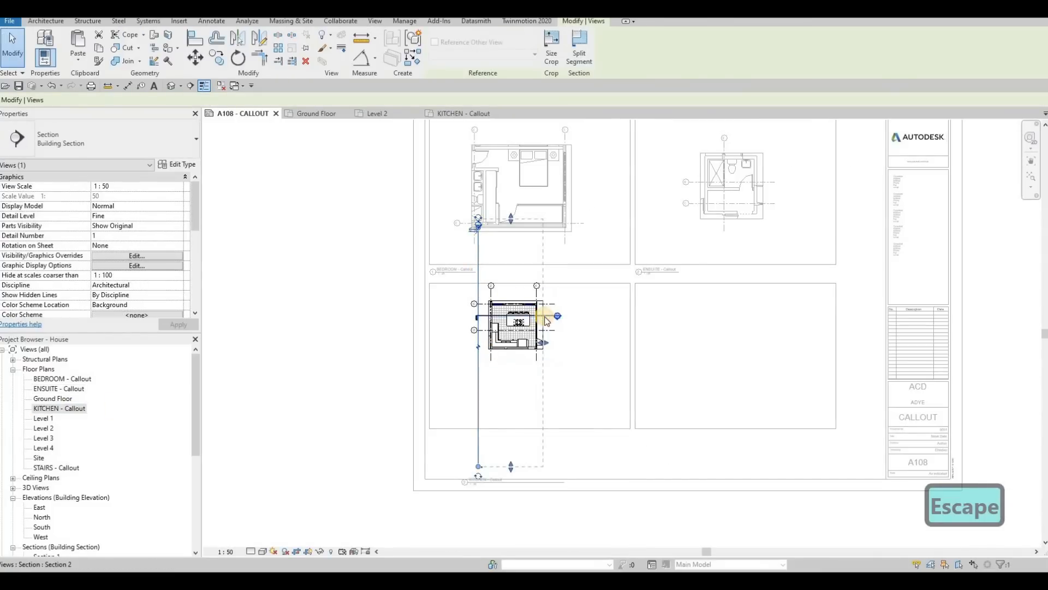
right_click(545, 315)
mouse_move(601, 362)
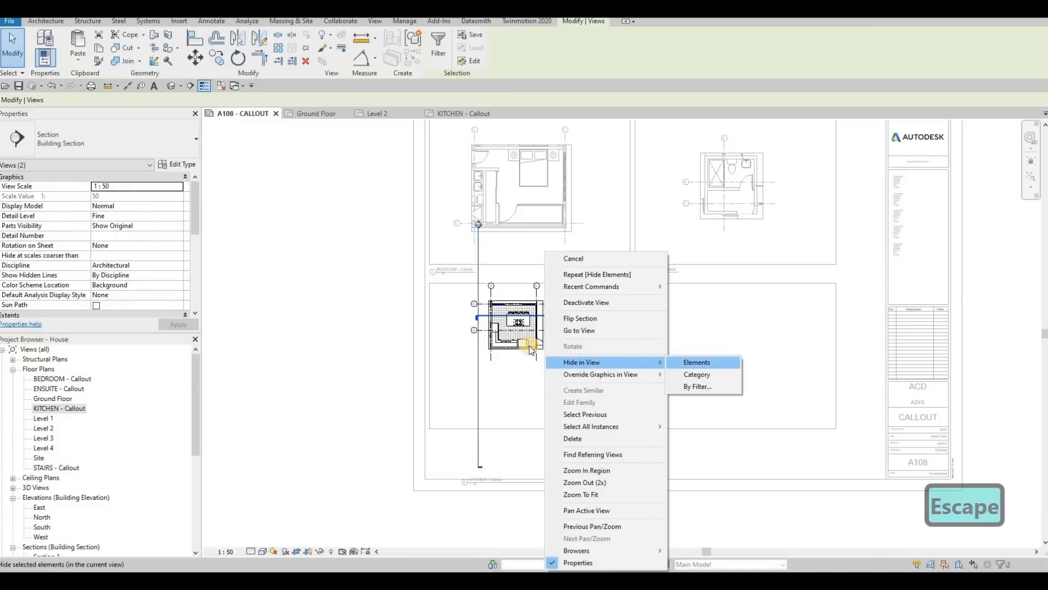
left_click(696, 362)
double_click(411, 366)
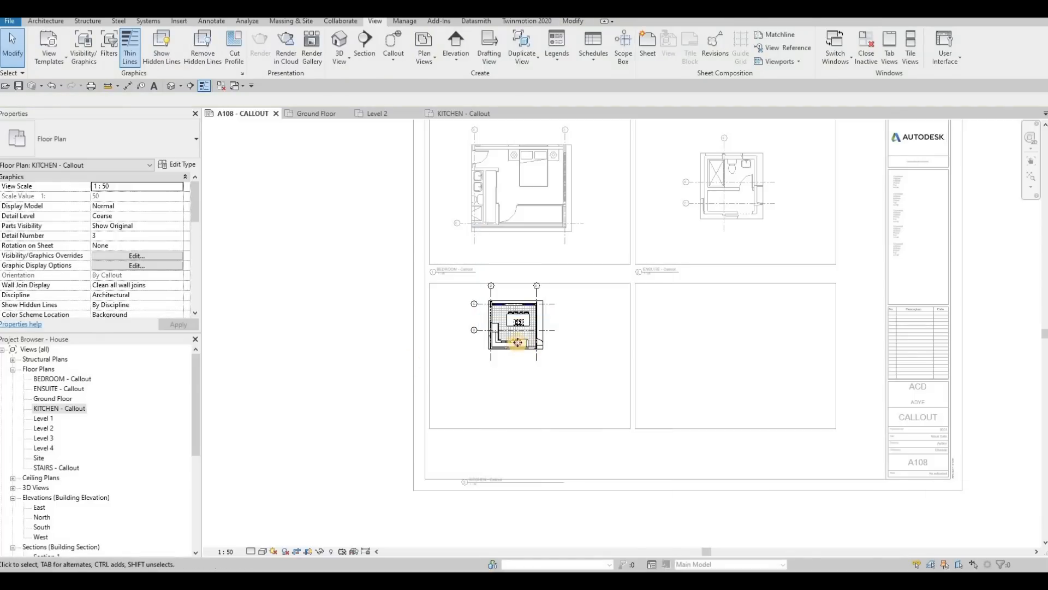
Step: Reposition the kitchen viewport within its frame and place its title, with a shortened line, just below the frame
left_click(528, 354)
left_click_drag(529, 359, 467, 452)
key("Escape")
left_click(529, 431)
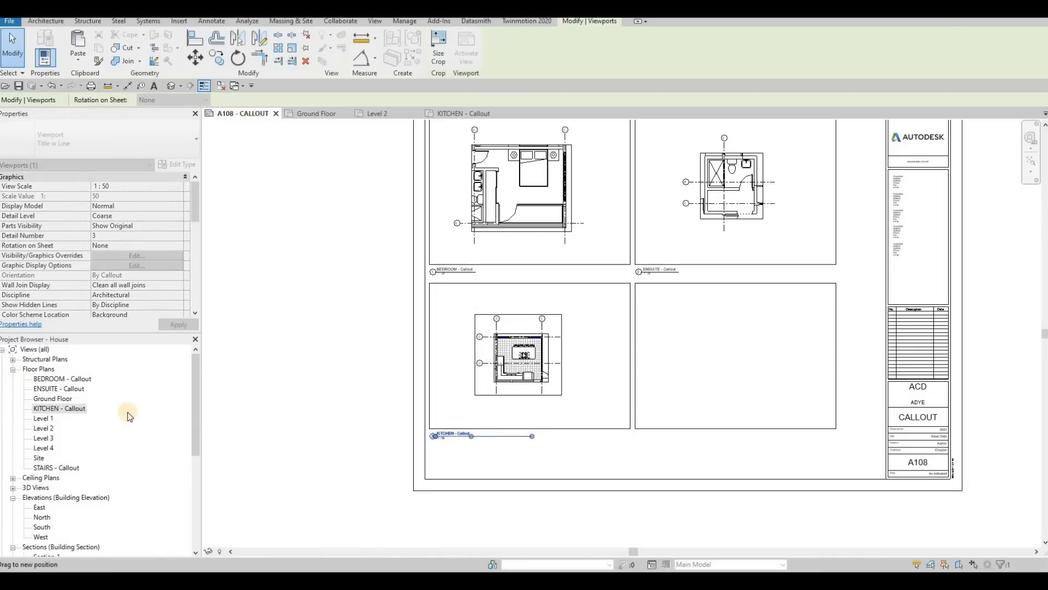
key("Escape")
Step: Place the STAIRS - Callout view in the lower-right frame of the sheet
left_click_drag(555, 392, 650, 351)
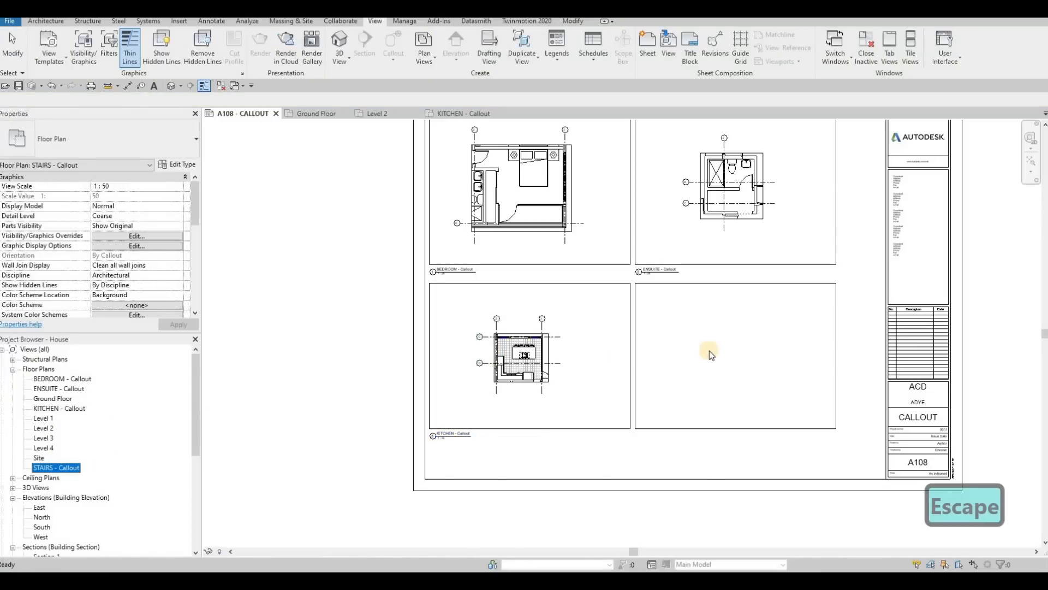
left_click(728, 352)
key("Escape")
key("Escape")
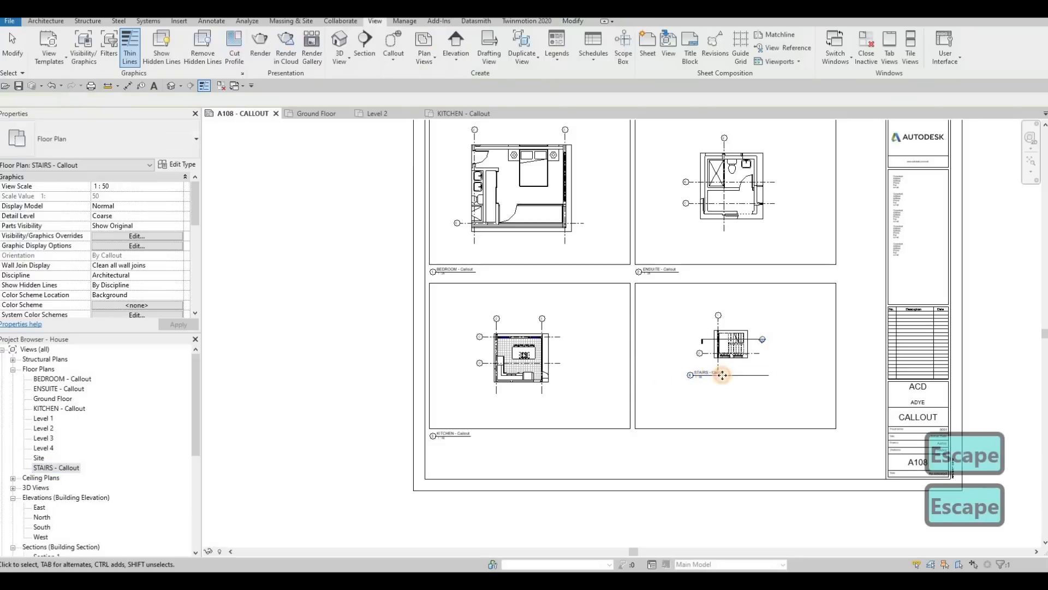
Step: Move the stairs view title just below the lower-right frame, level with the kitchen title, and shorten its title line
left_click_drag(717, 374, 676, 445)
key("Escape")
left_click(709, 438)
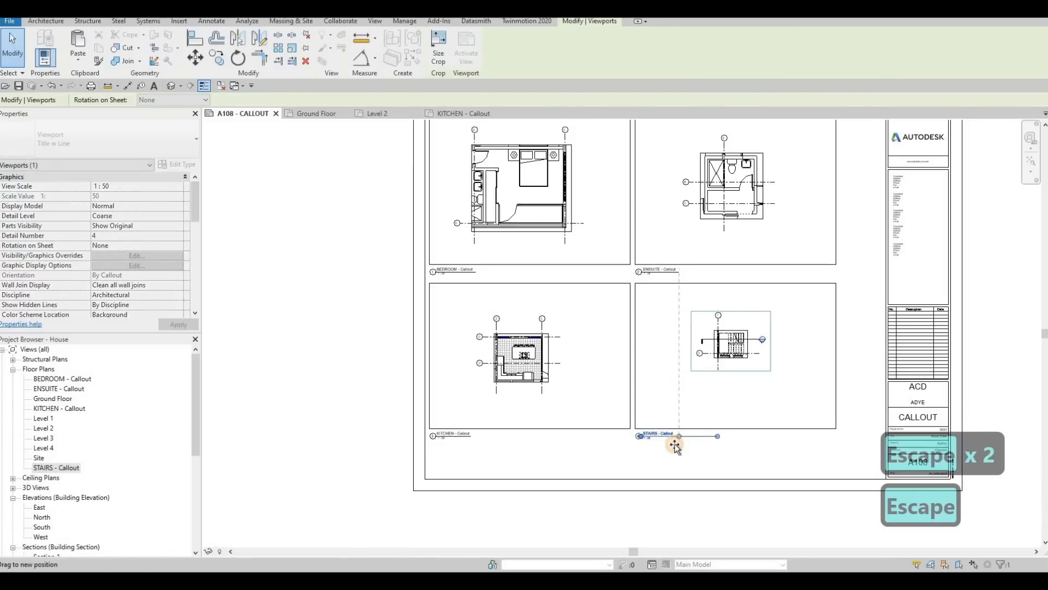
key("Escape")
scroll(407, 303, "down", 3)
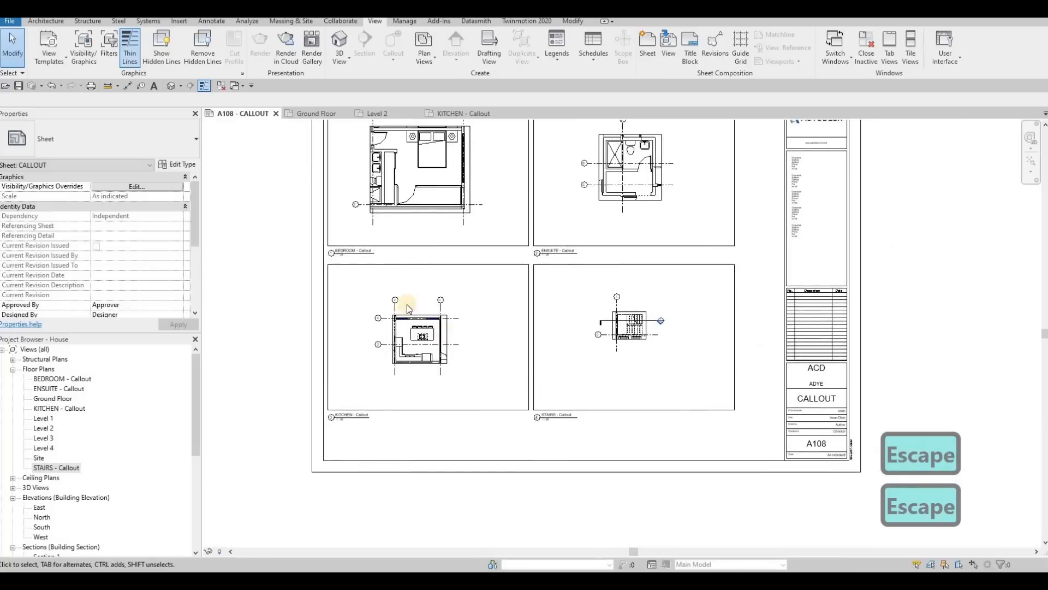
Step: Close all inactive views, leaving only sheet A108 - CALLOUT open, and save the project
key("Escape")
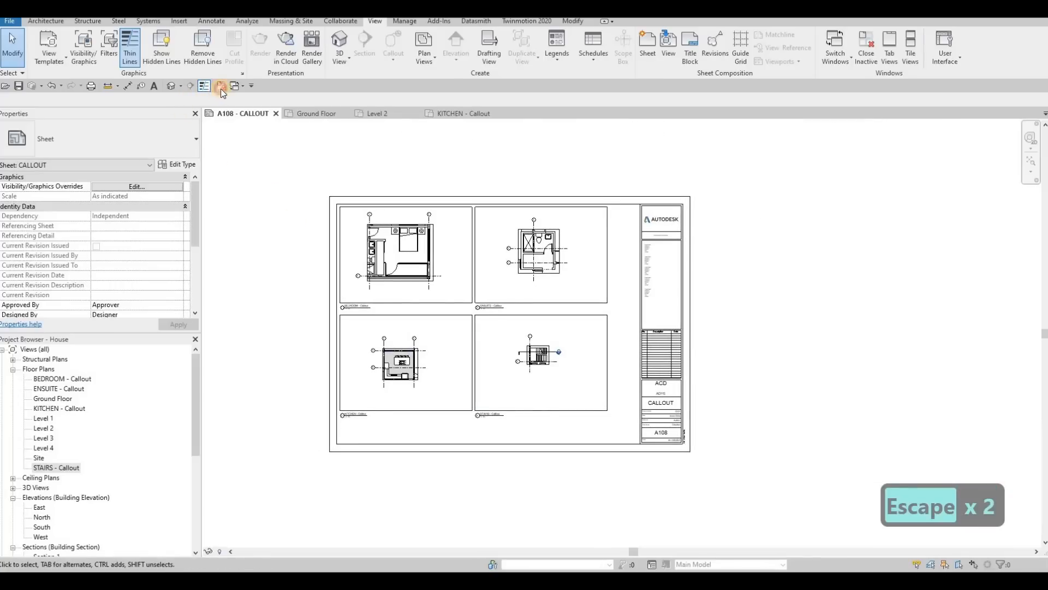
left_click(221, 88)
left_click(19, 86)
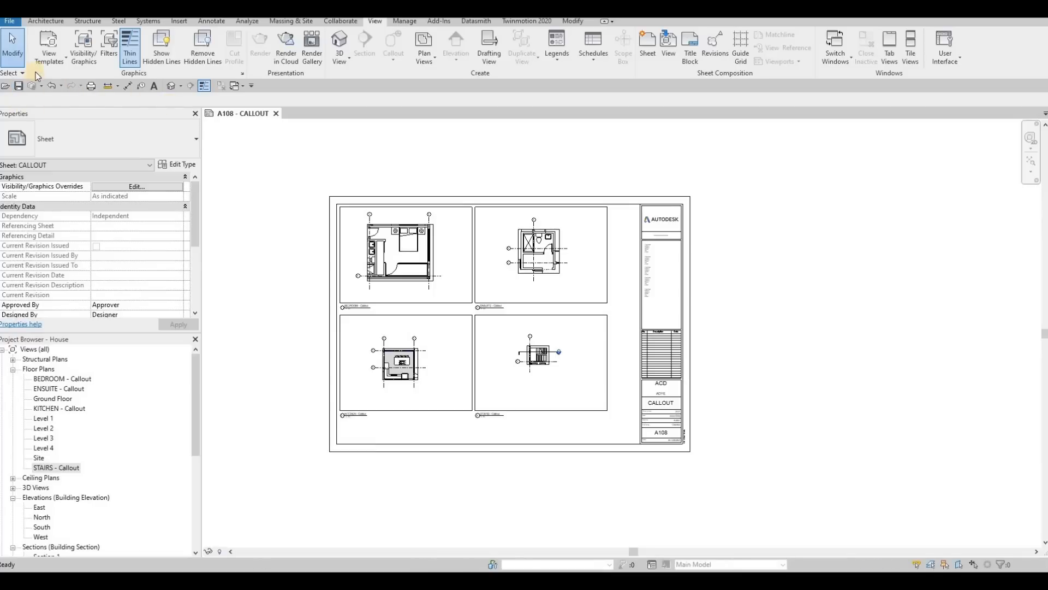
Step: Start a print job for selected views/sheets, combined into a single file
left_click(90, 85)
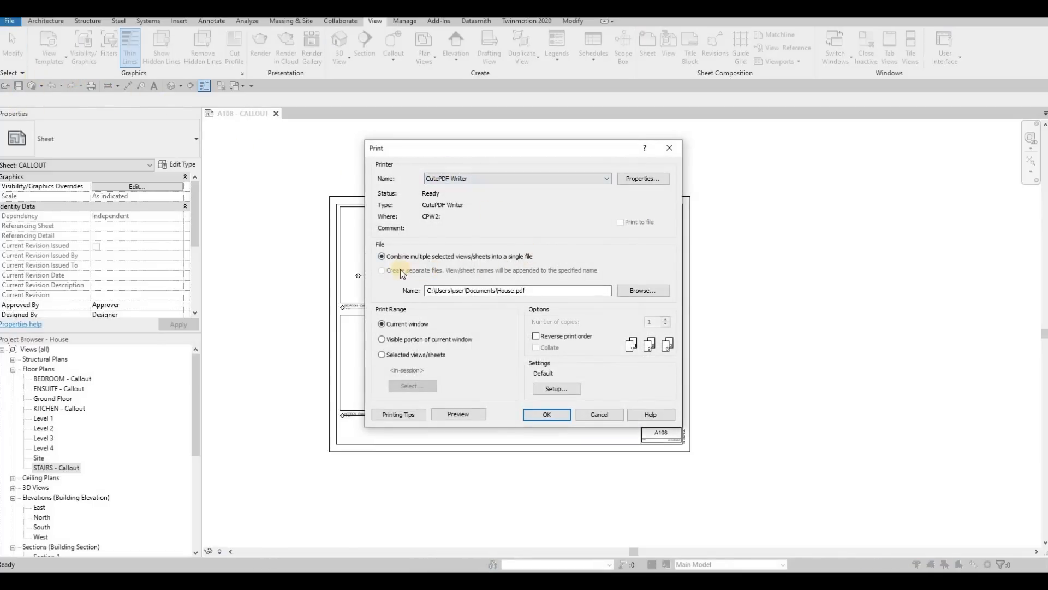
left_click(382, 356)
left_click(384, 271)
left_click(382, 257)
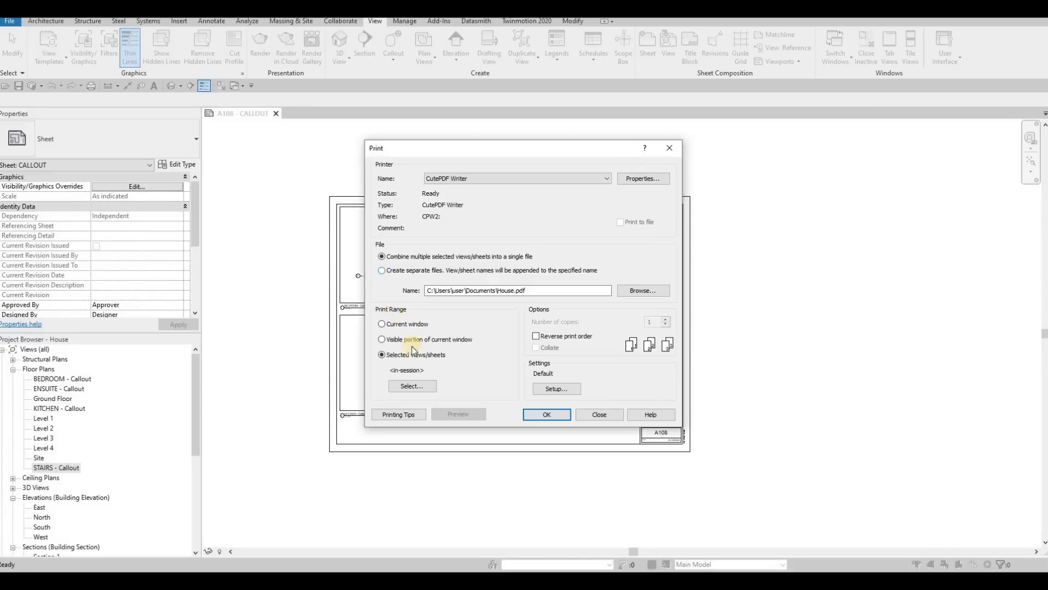
Step: Limit the print selection list to sheets, include all of them, and save the selection as a set named FULLSET
left_click(405, 386)
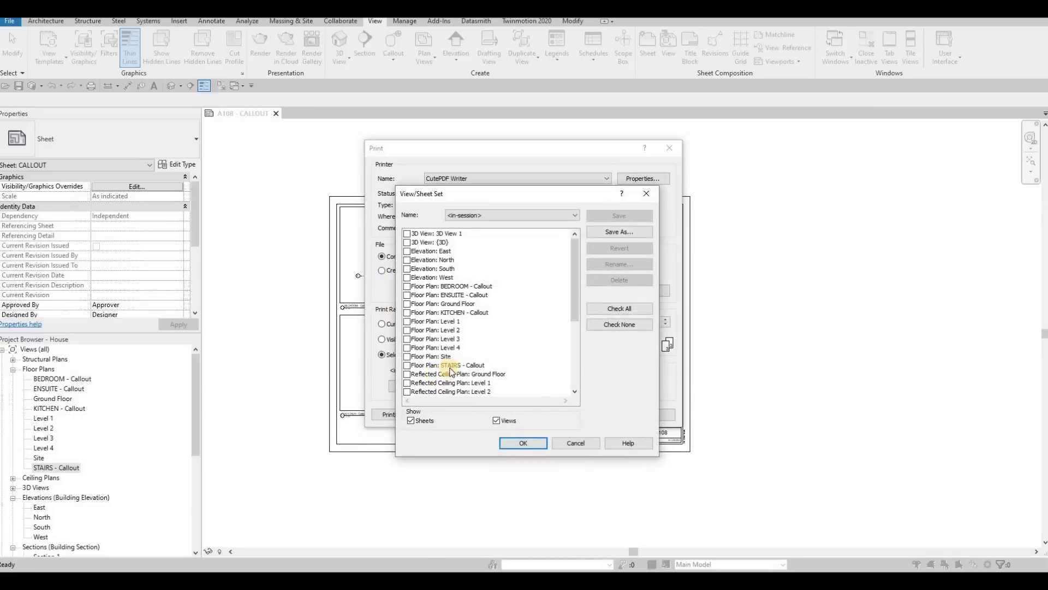
left_click(497, 420)
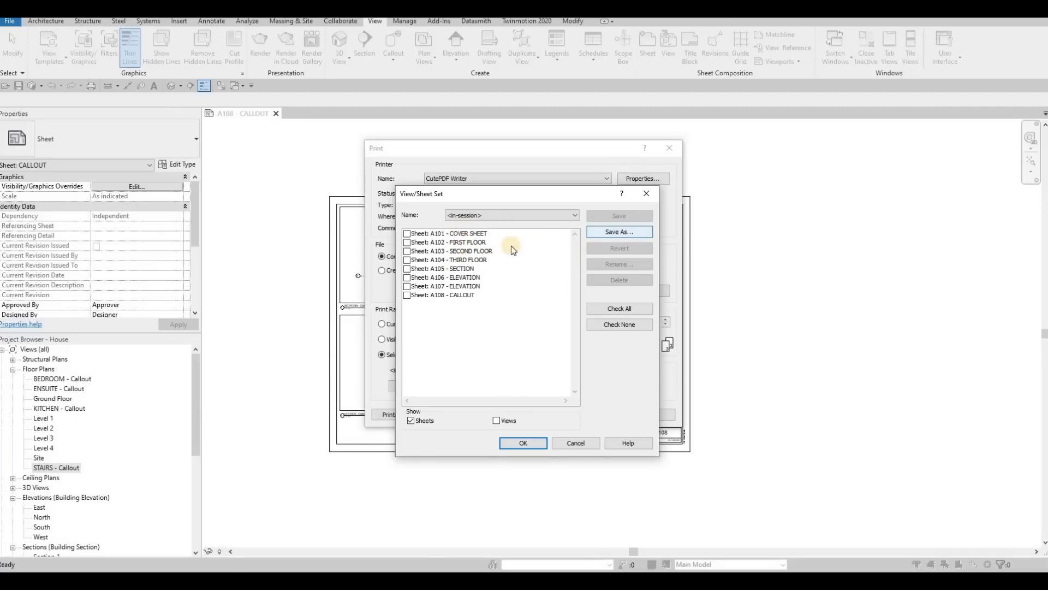
left_click(619, 308)
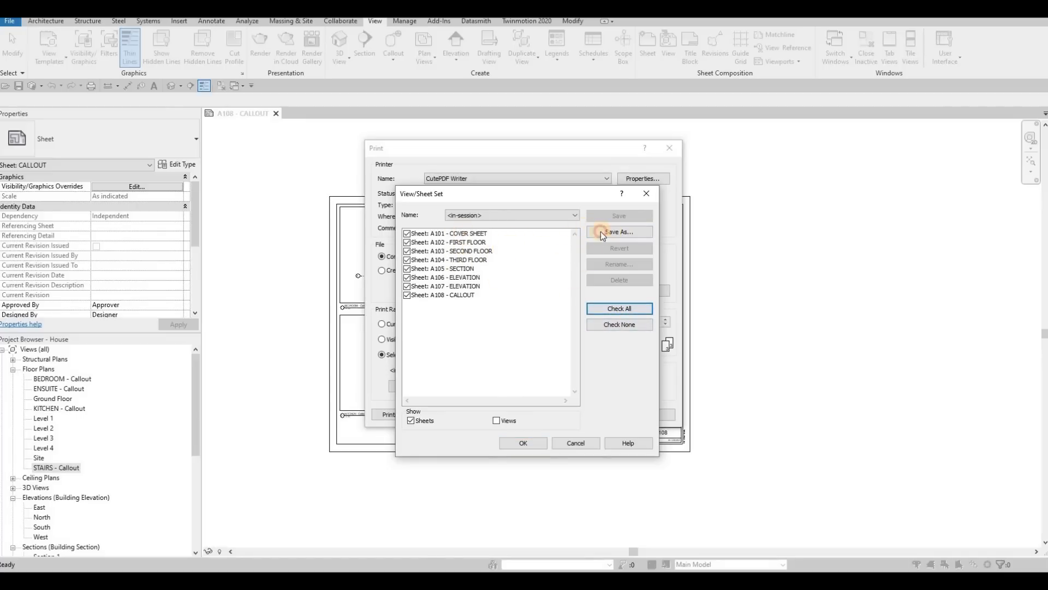
left_click(619, 231)
type("FULLSET")
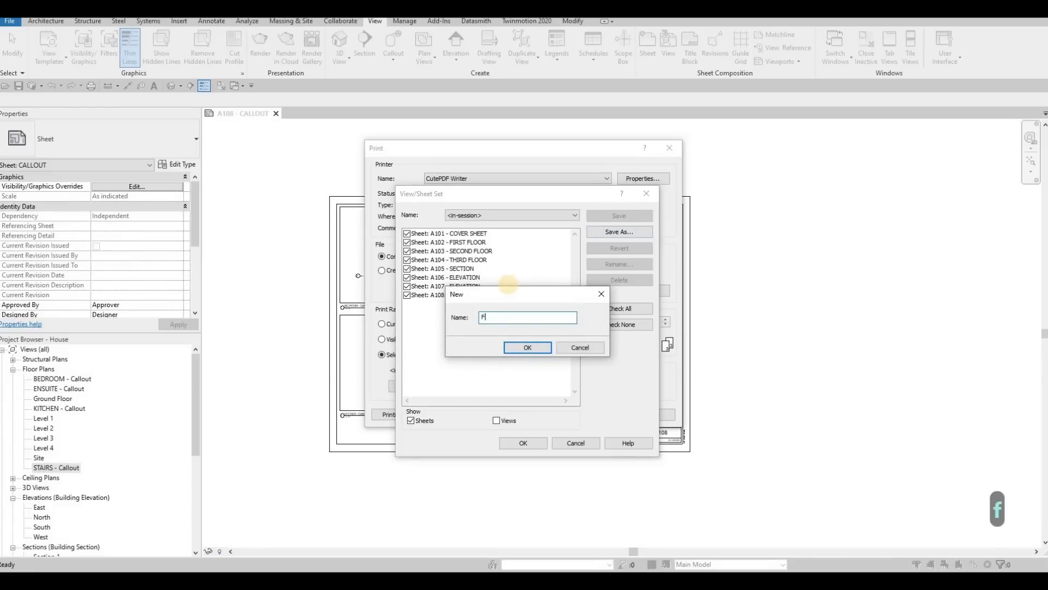
left_click(526, 348)
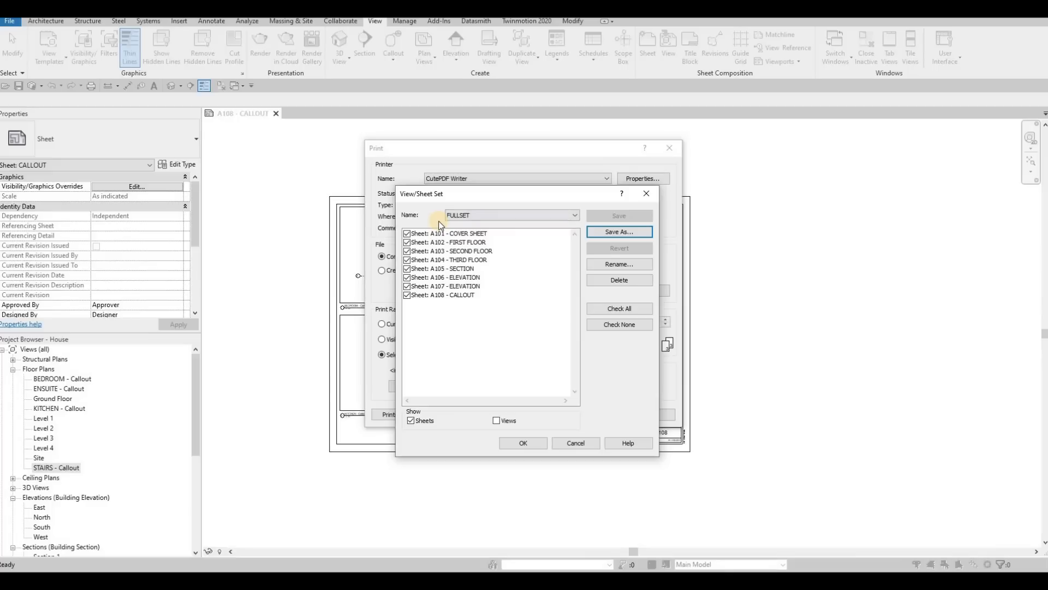
left_click(535, 444)
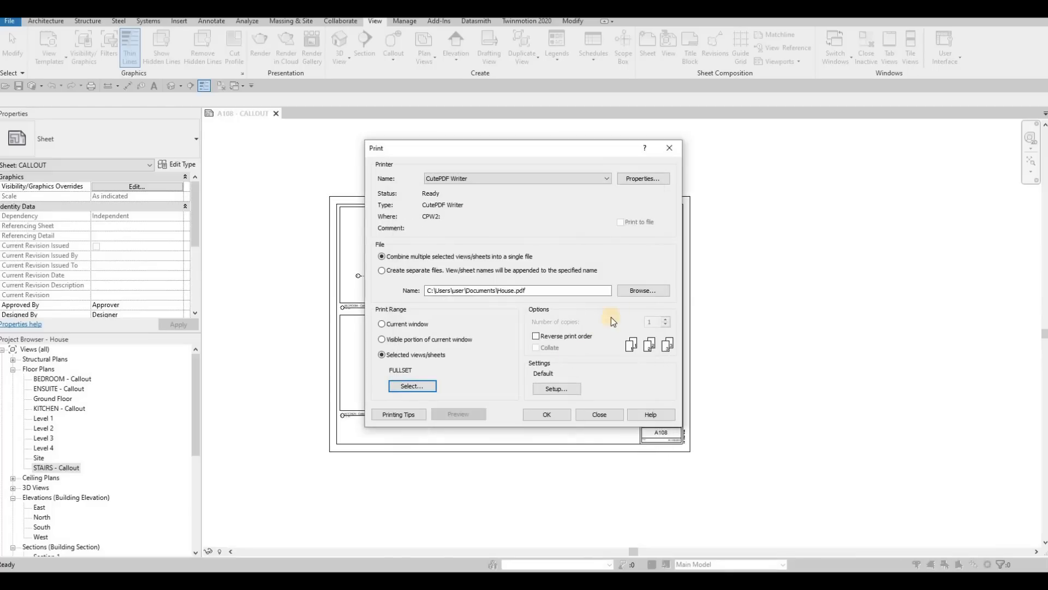
Step: Set the output location of the House PDF to the Desktop and print the FULLSET sheets
left_click(644, 291)
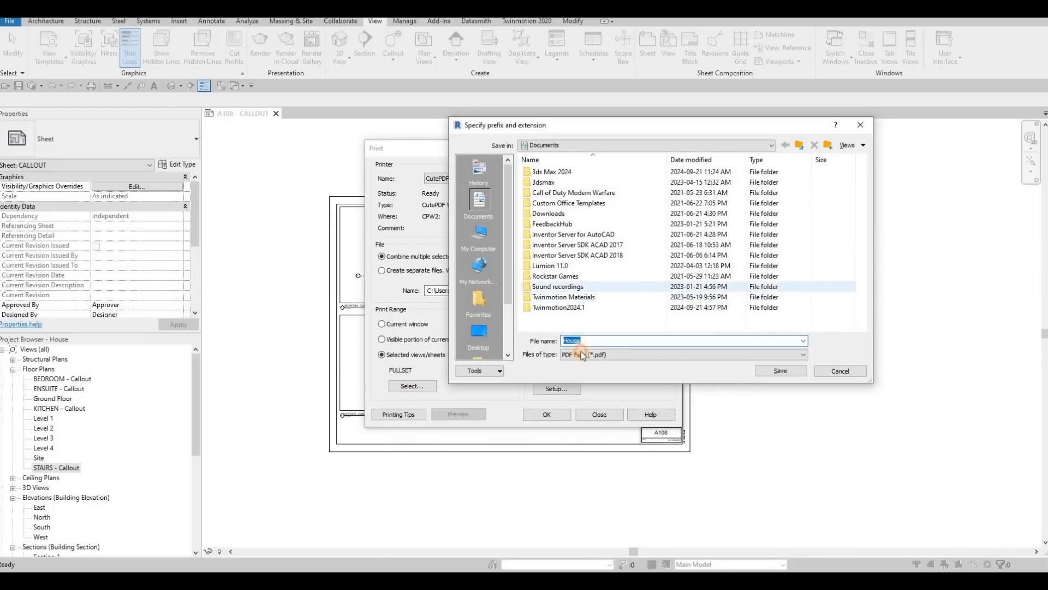
left_click(480, 332)
left_click(763, 373)
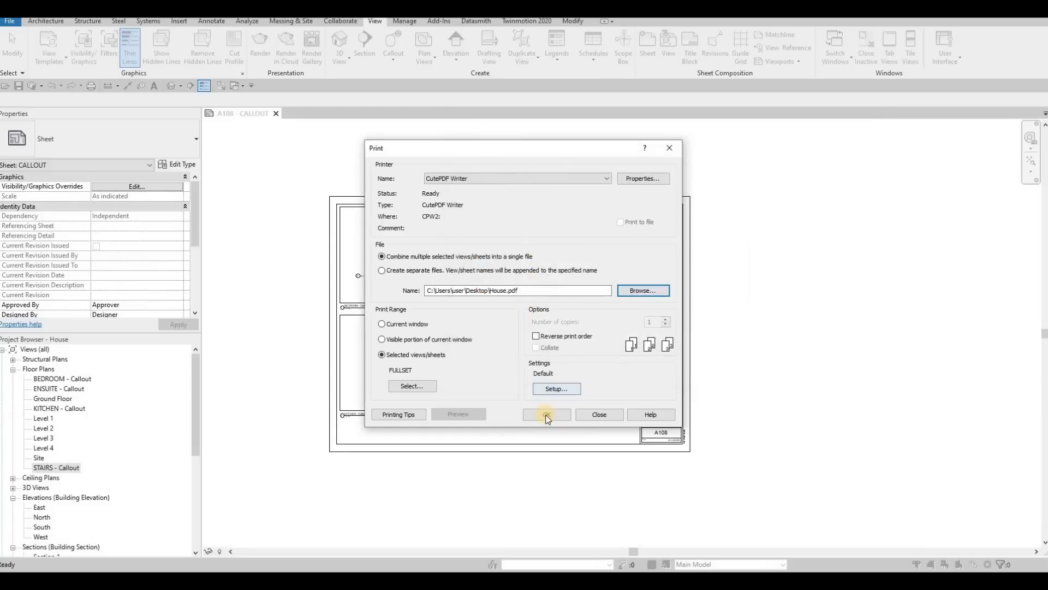
left_click(547, 415)
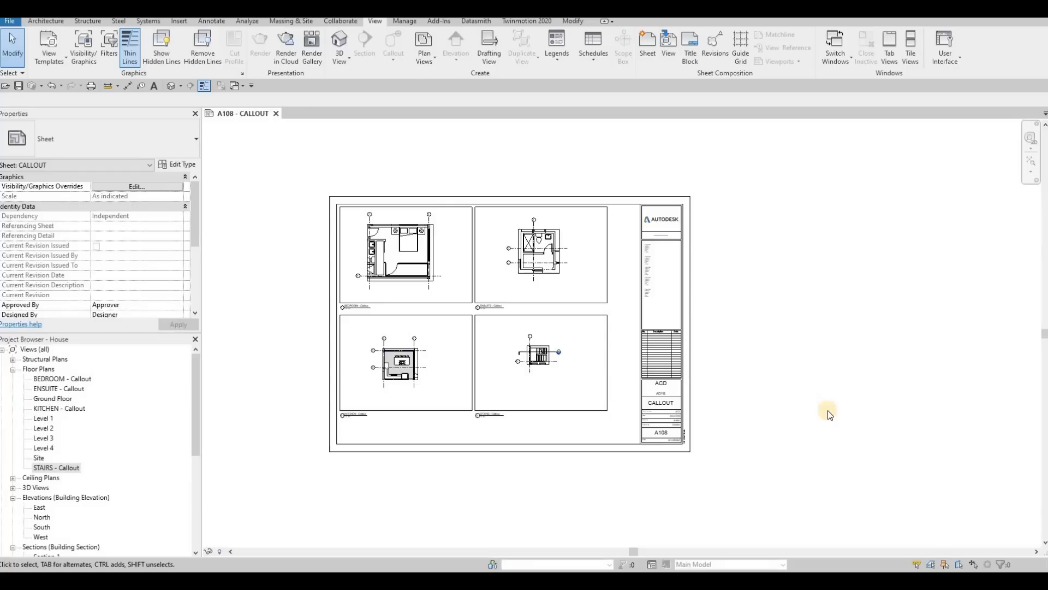
Step: Open the printed House PDF in Adobe Acrobat and review every sheet from A101 - COVER SHEET to A108 - CALLOUT
key("F1")
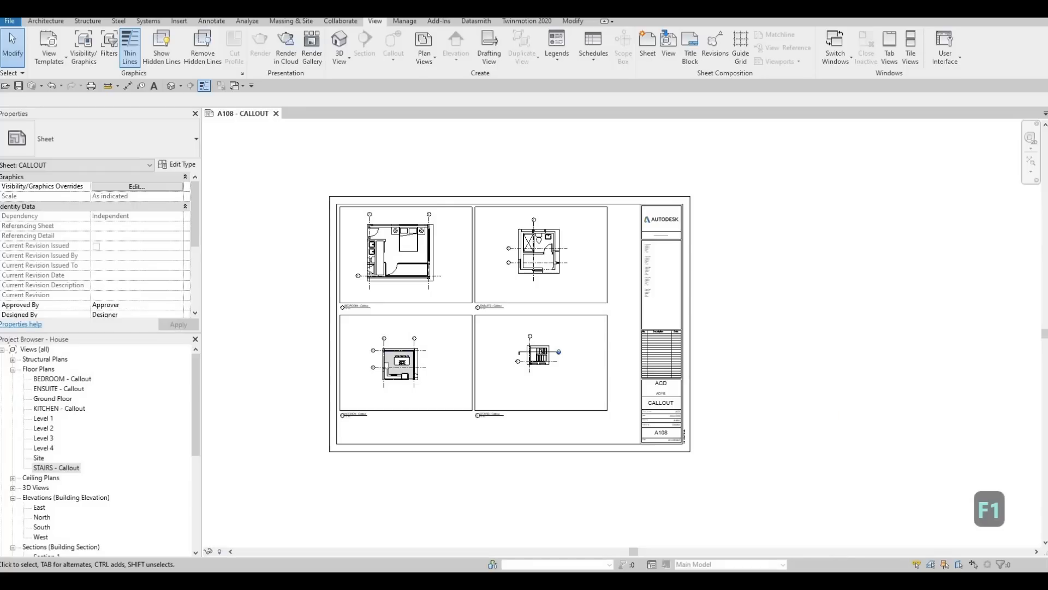
double_click(568, 42)
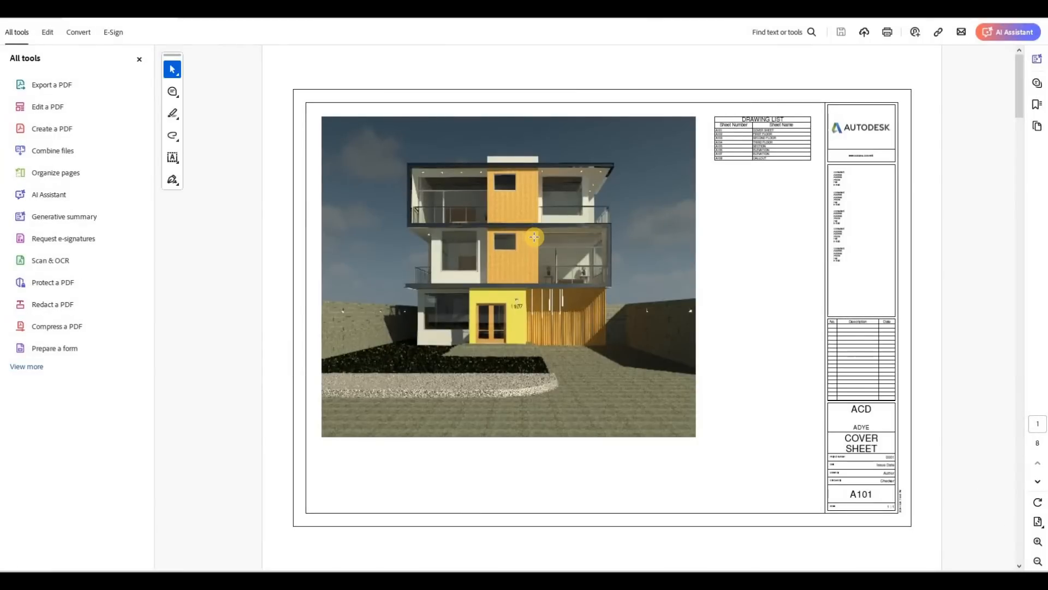
scroll(535, 237, "down", 1)
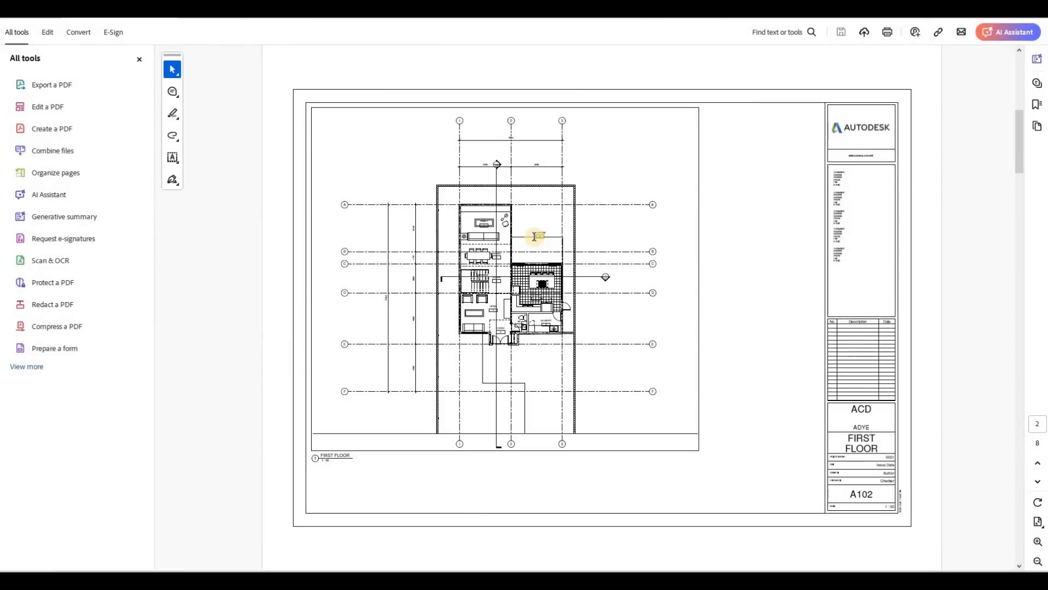
scroll(534, 236, "down", 1)
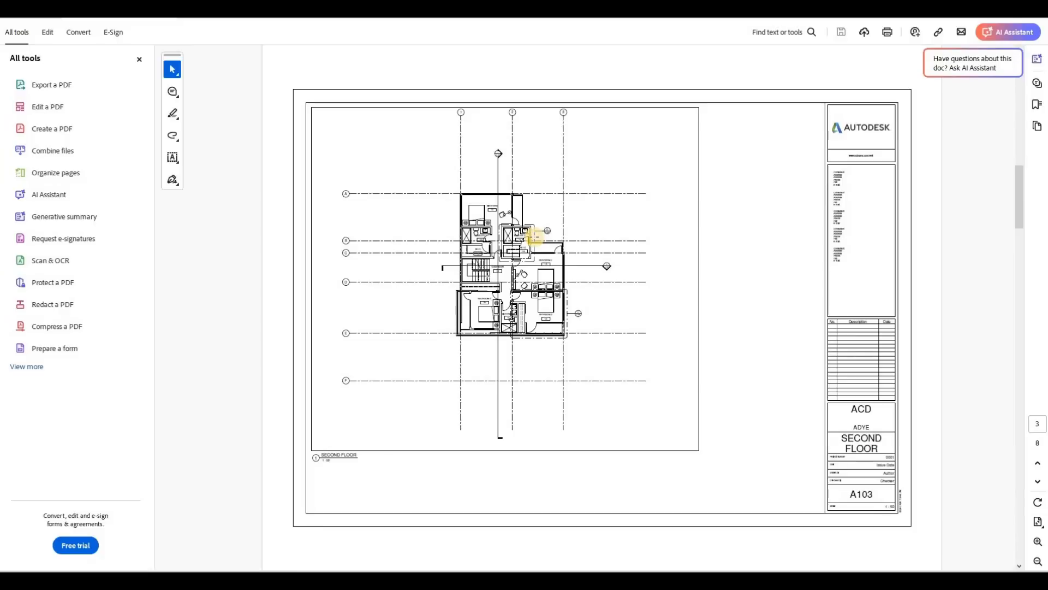
scroll(535, 236, "down", 1)
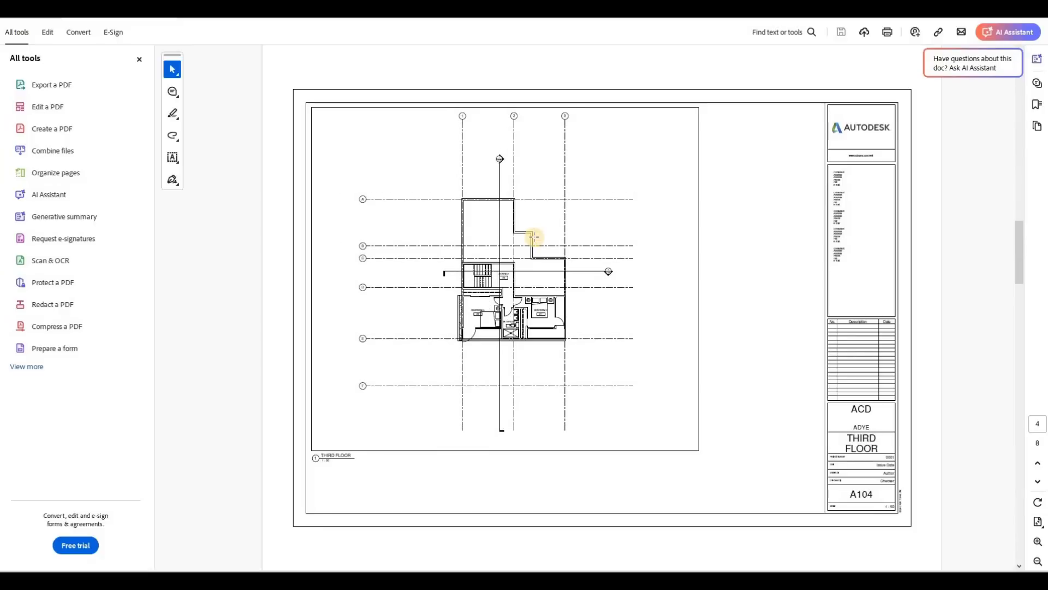
scroll(534, 236, "down", 1)
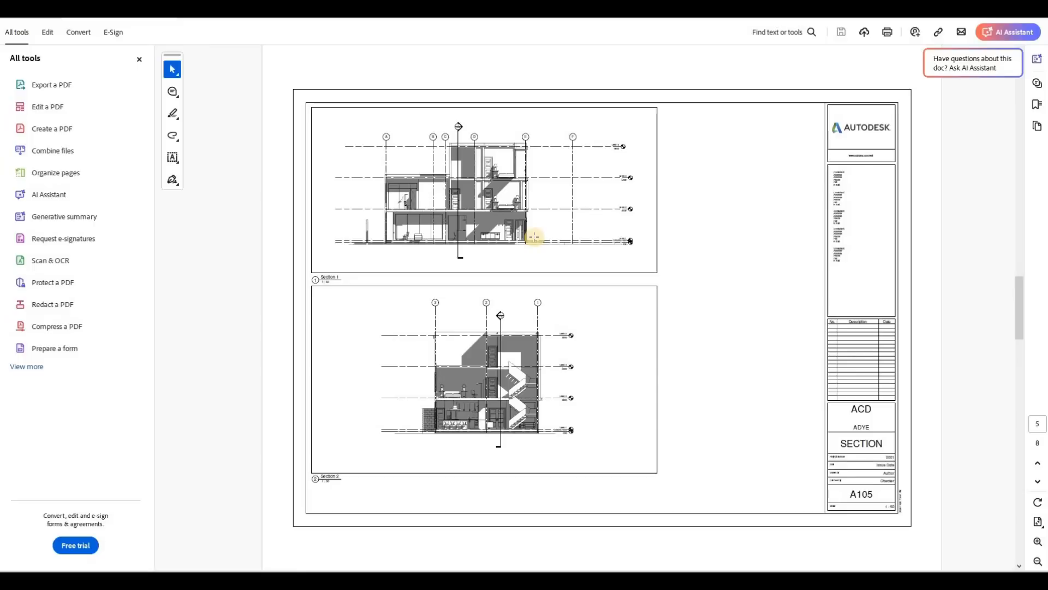
scroll(535, 237, "down", 1)
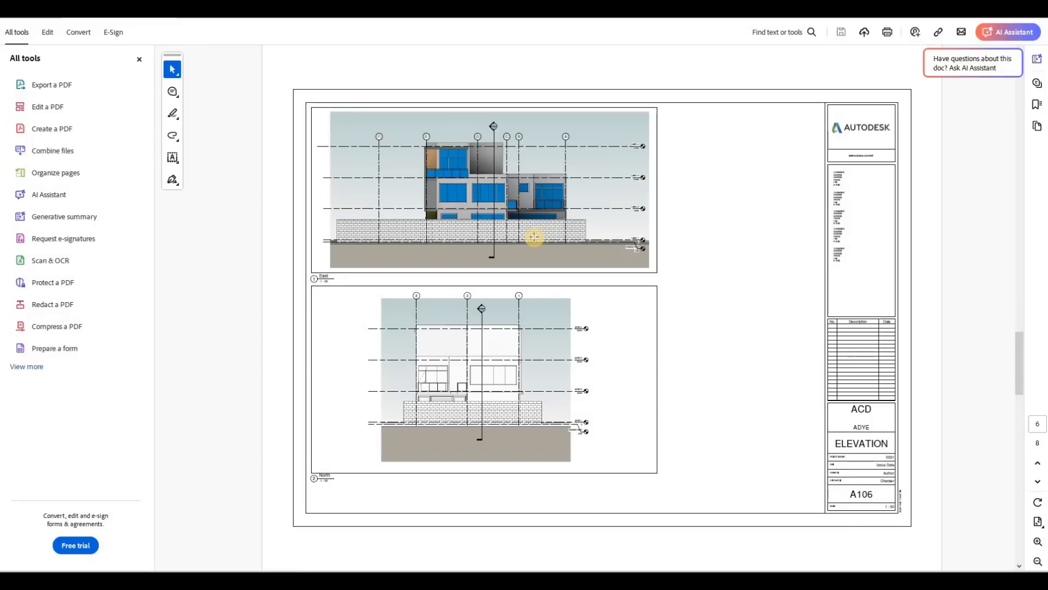
scroll(534, 236, "down", 1)
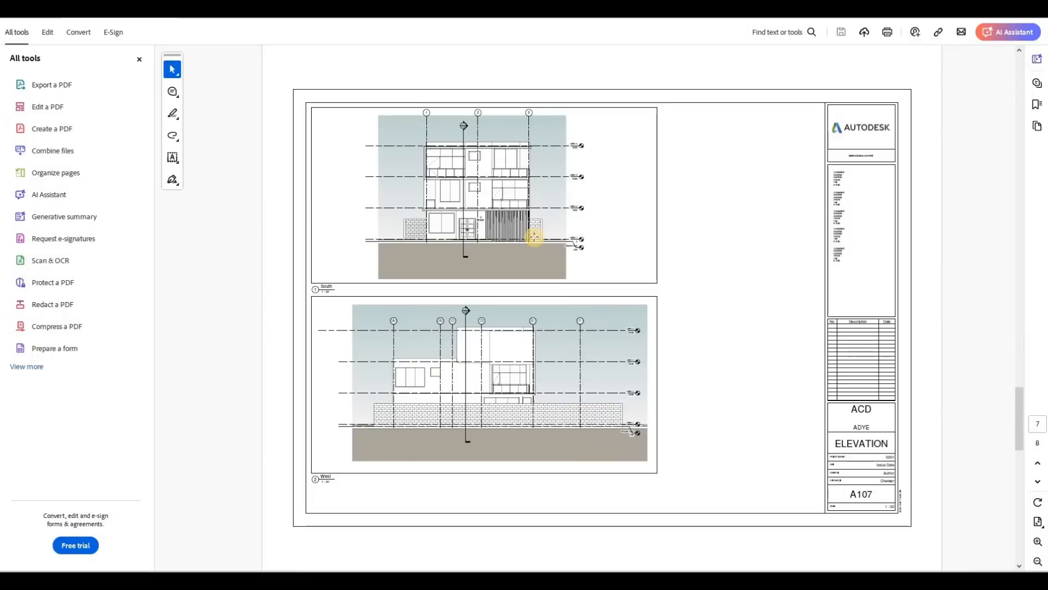
scroll(535, 236, "down", 1)
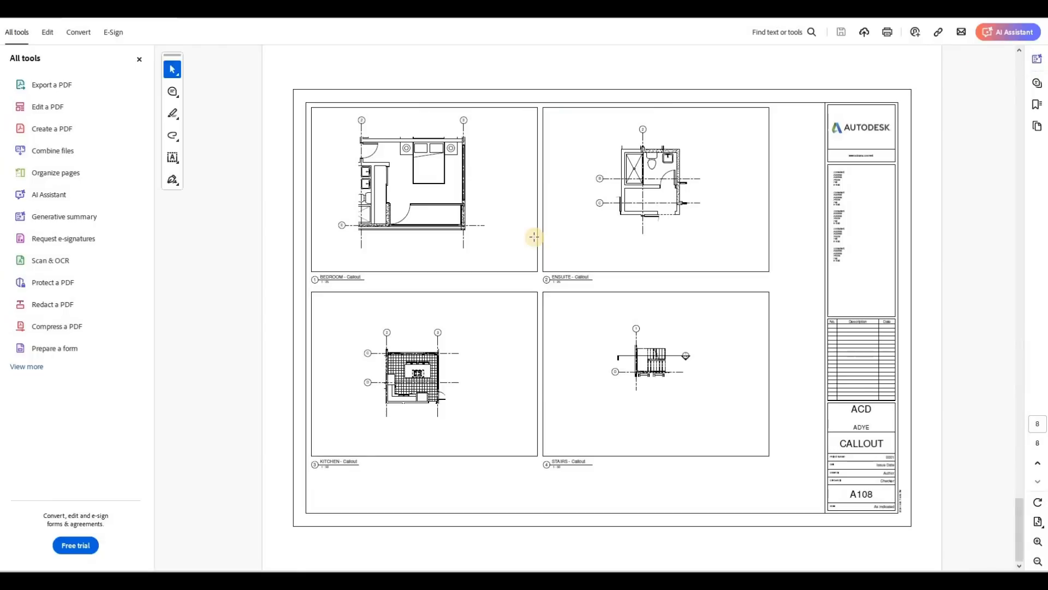